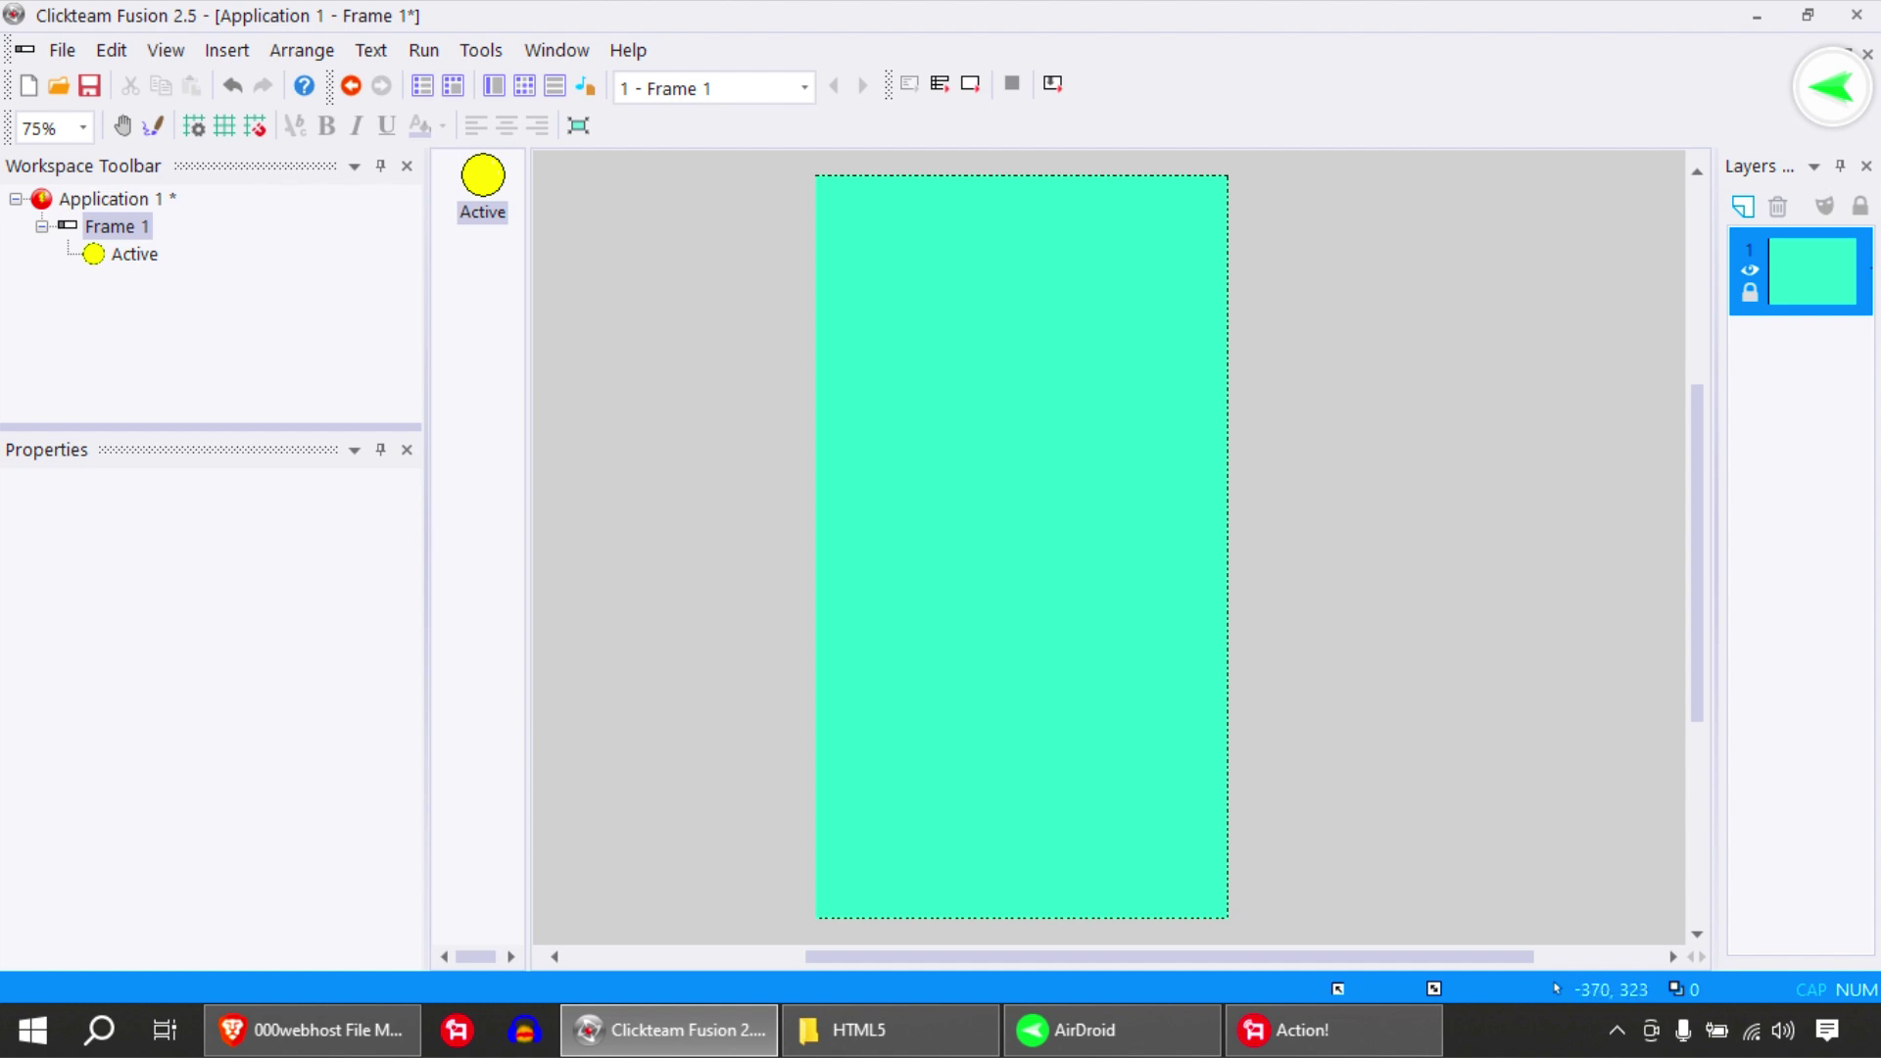
Narrow the Workspace and Properties panes beside the frame editor and test-run the empty application
drag(428, 415, 333, 416)
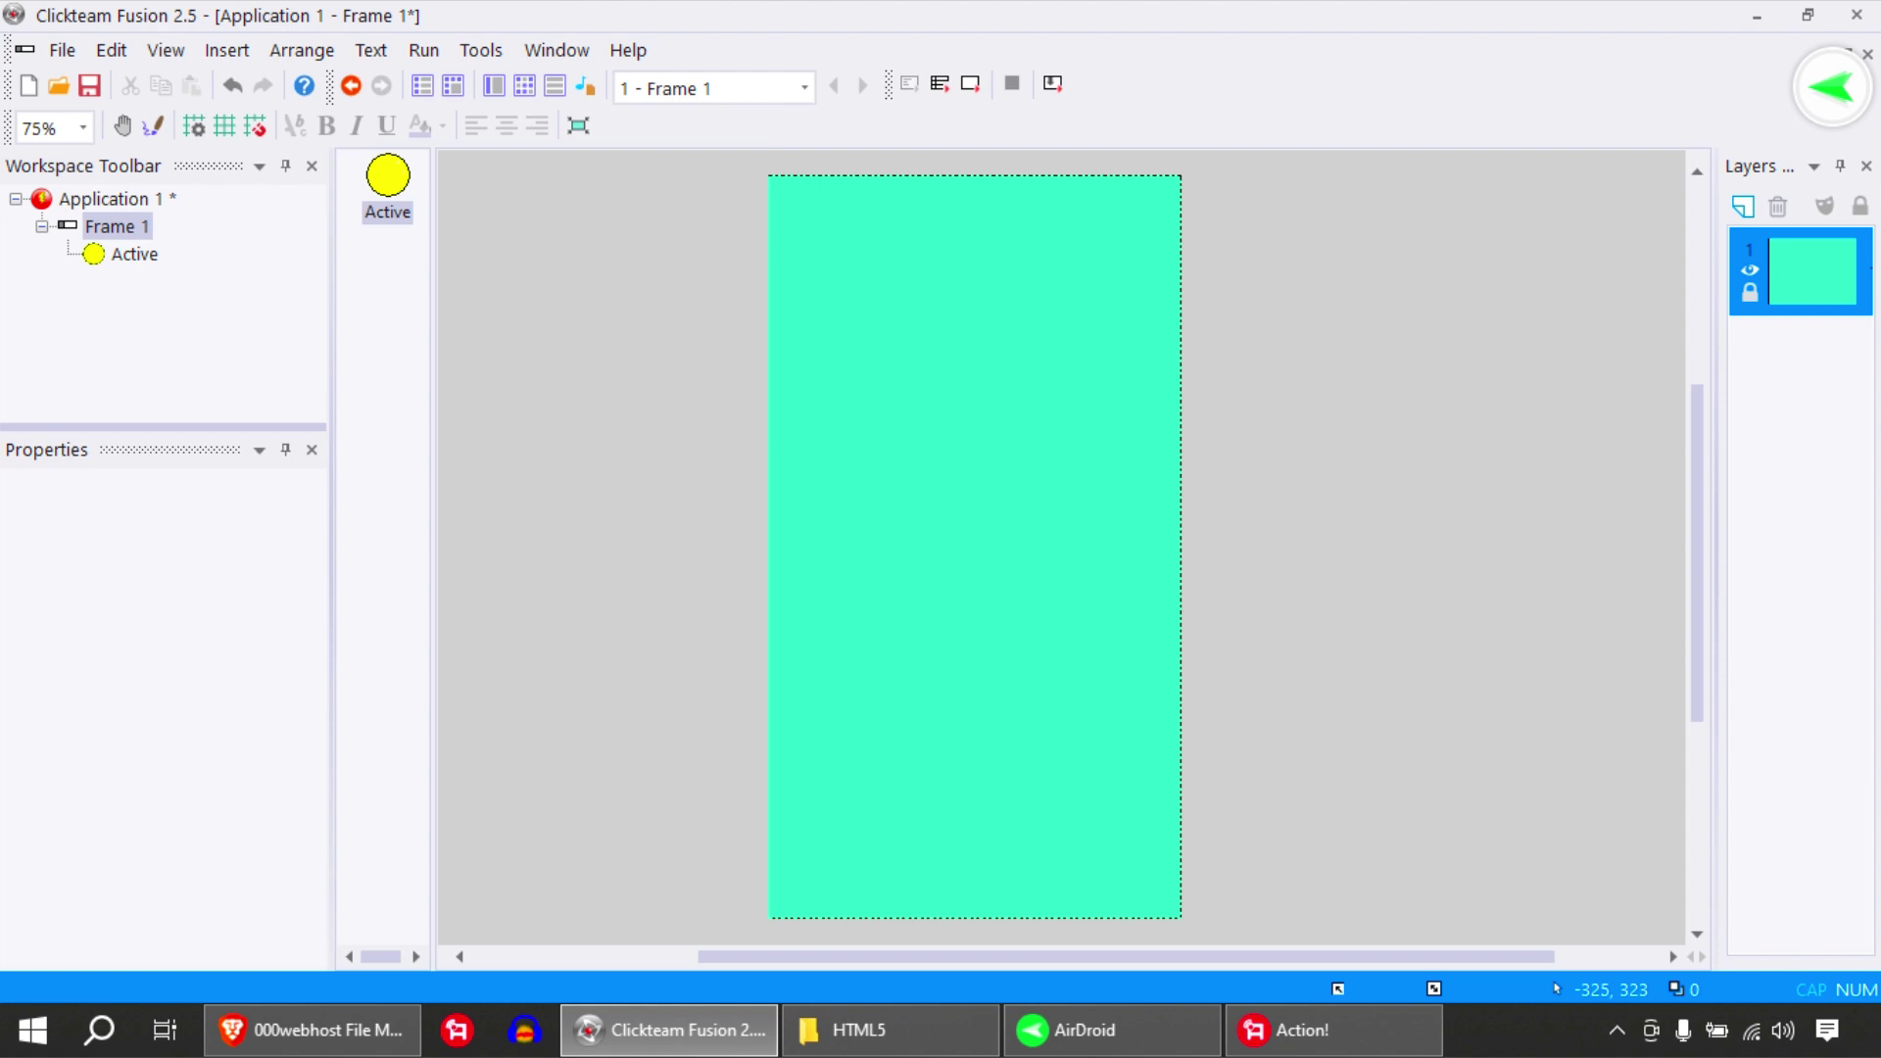
drag(434, 509, 447, 509)
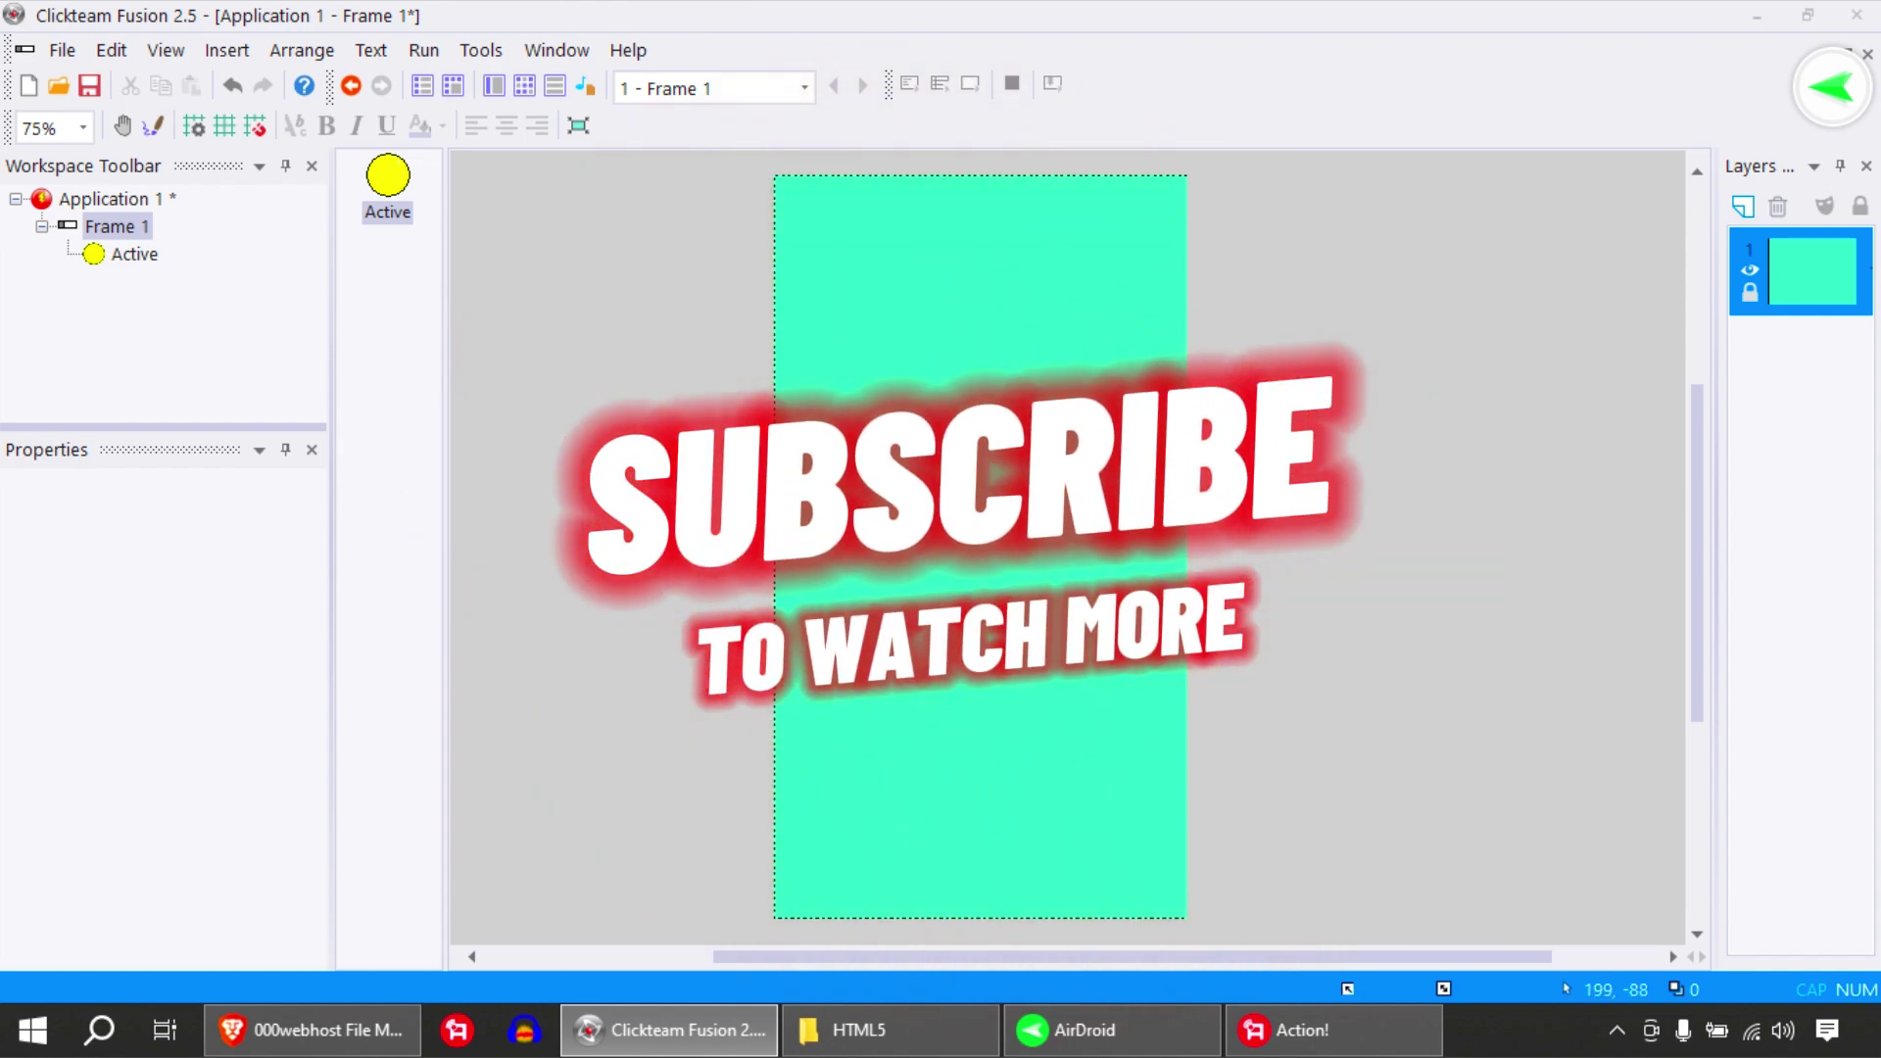
key(F8)
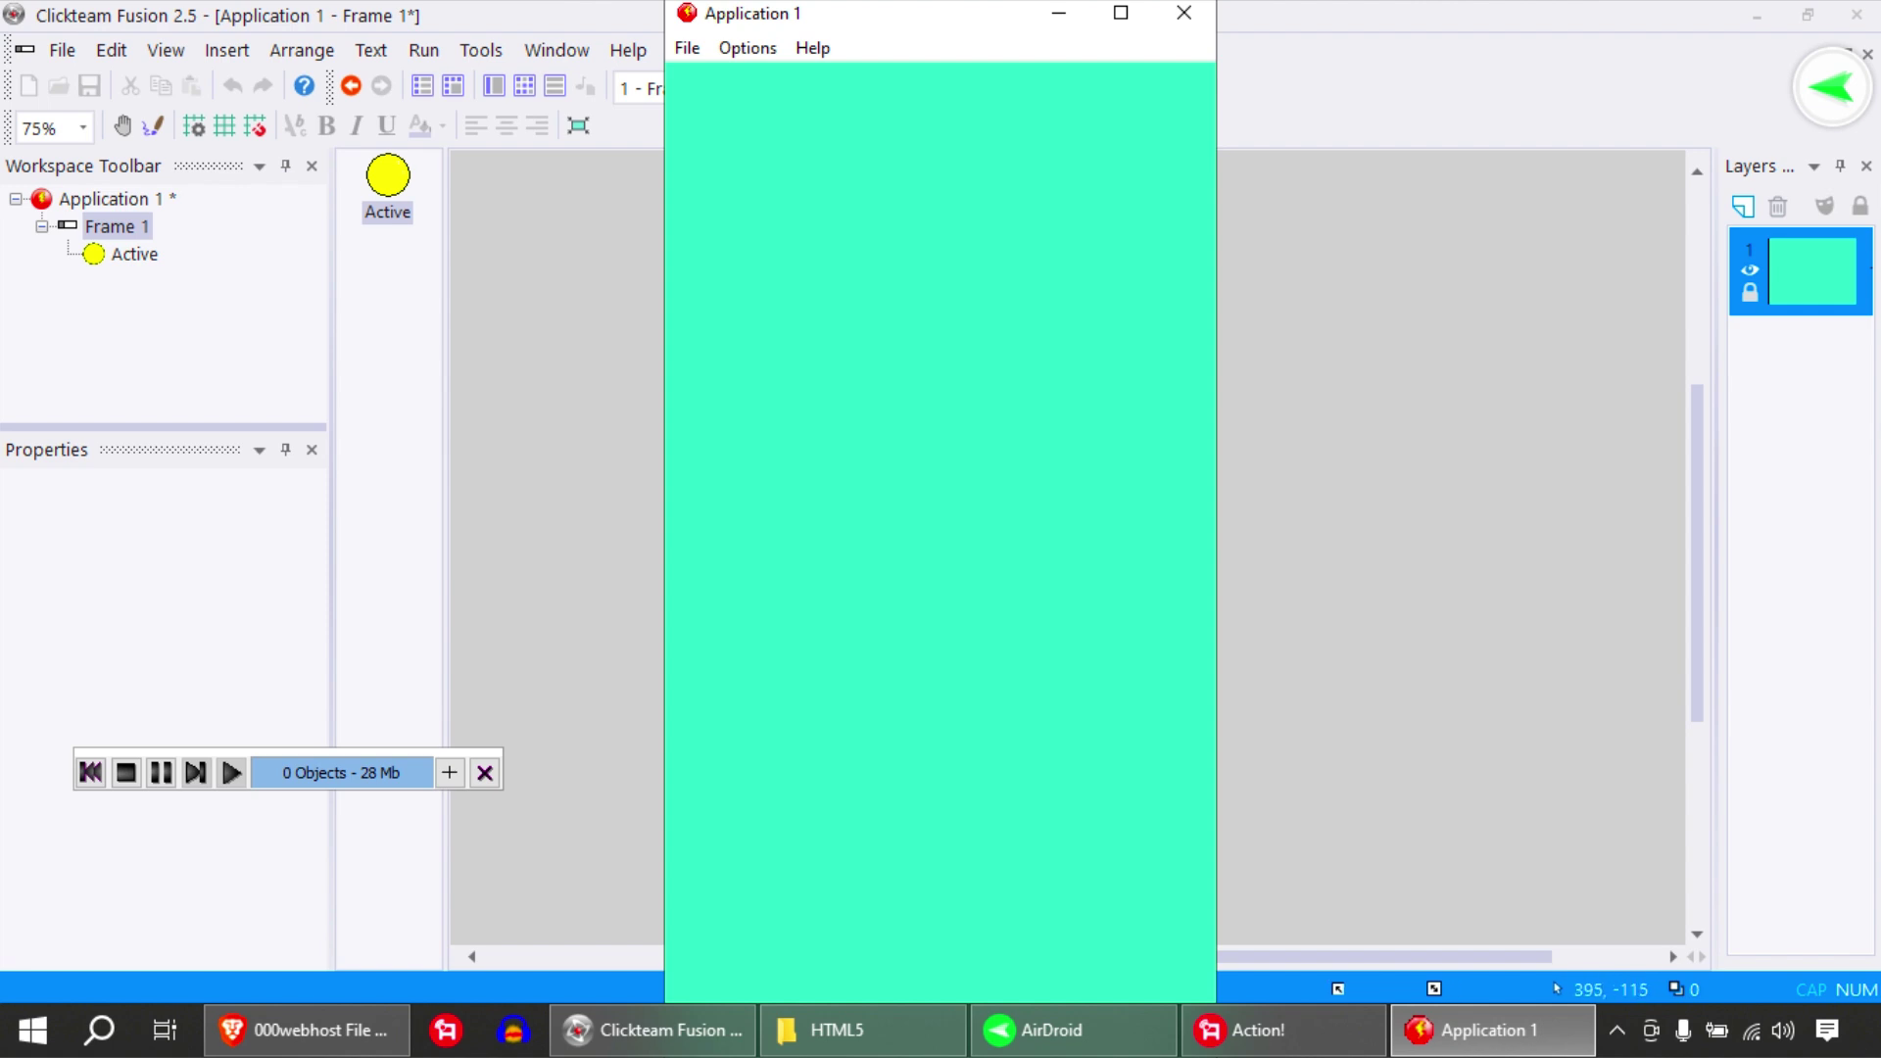
click(1184, 12)
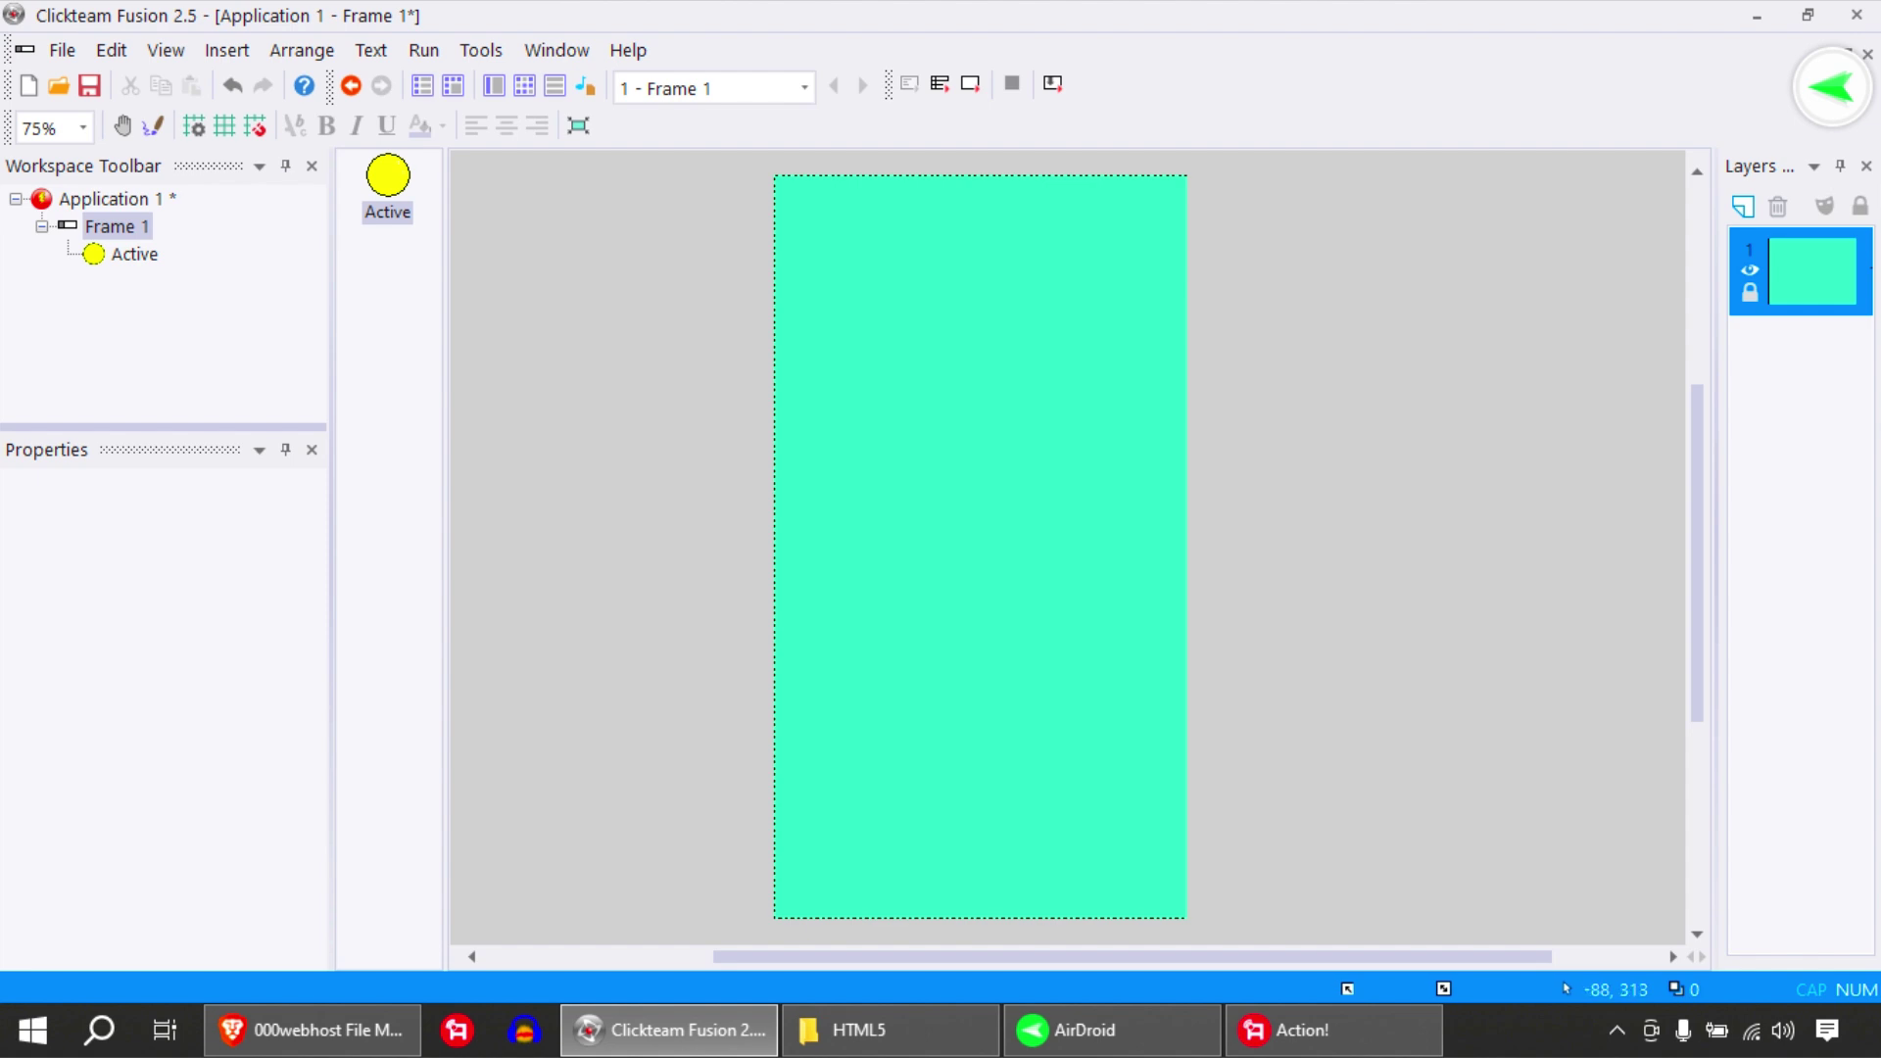
Place the yellow Active object in the frame at about X 183, Y 301 and test-run the application
drag(388, 182, 977, 501)
double_click(977, 501)
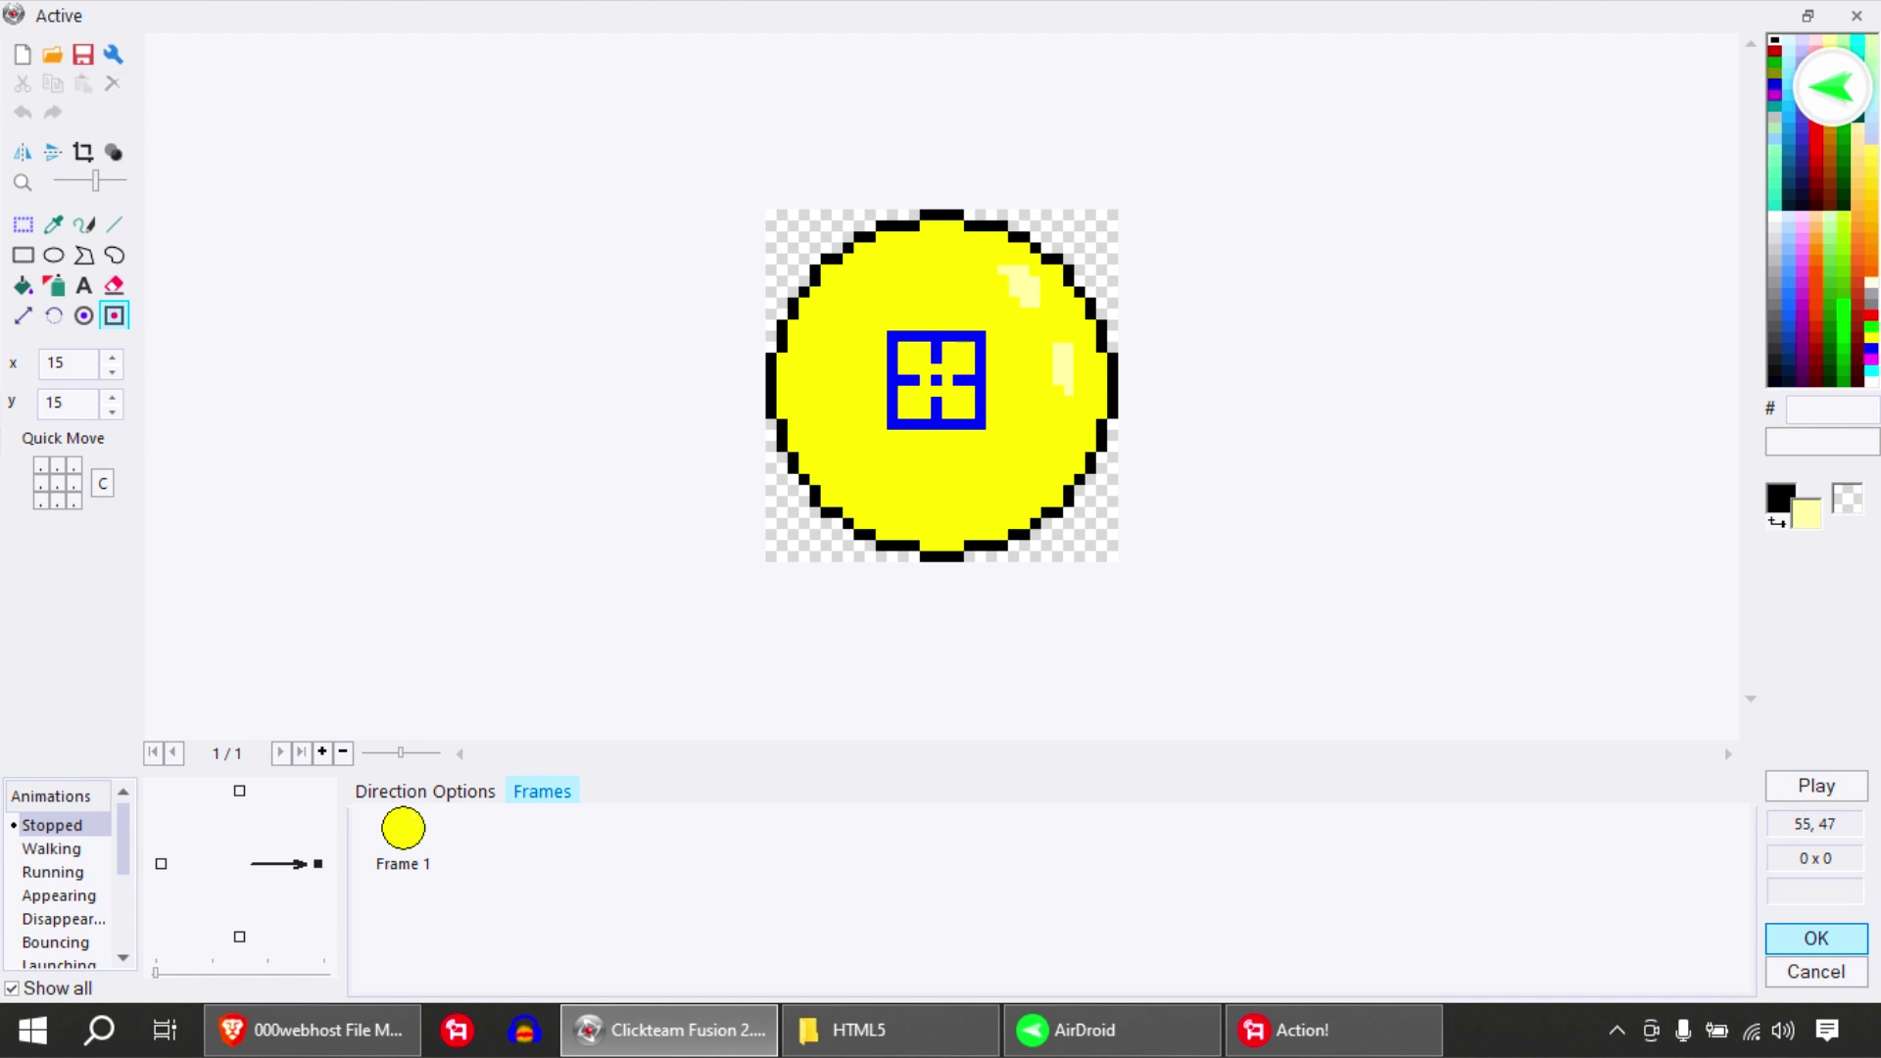
key(Return)
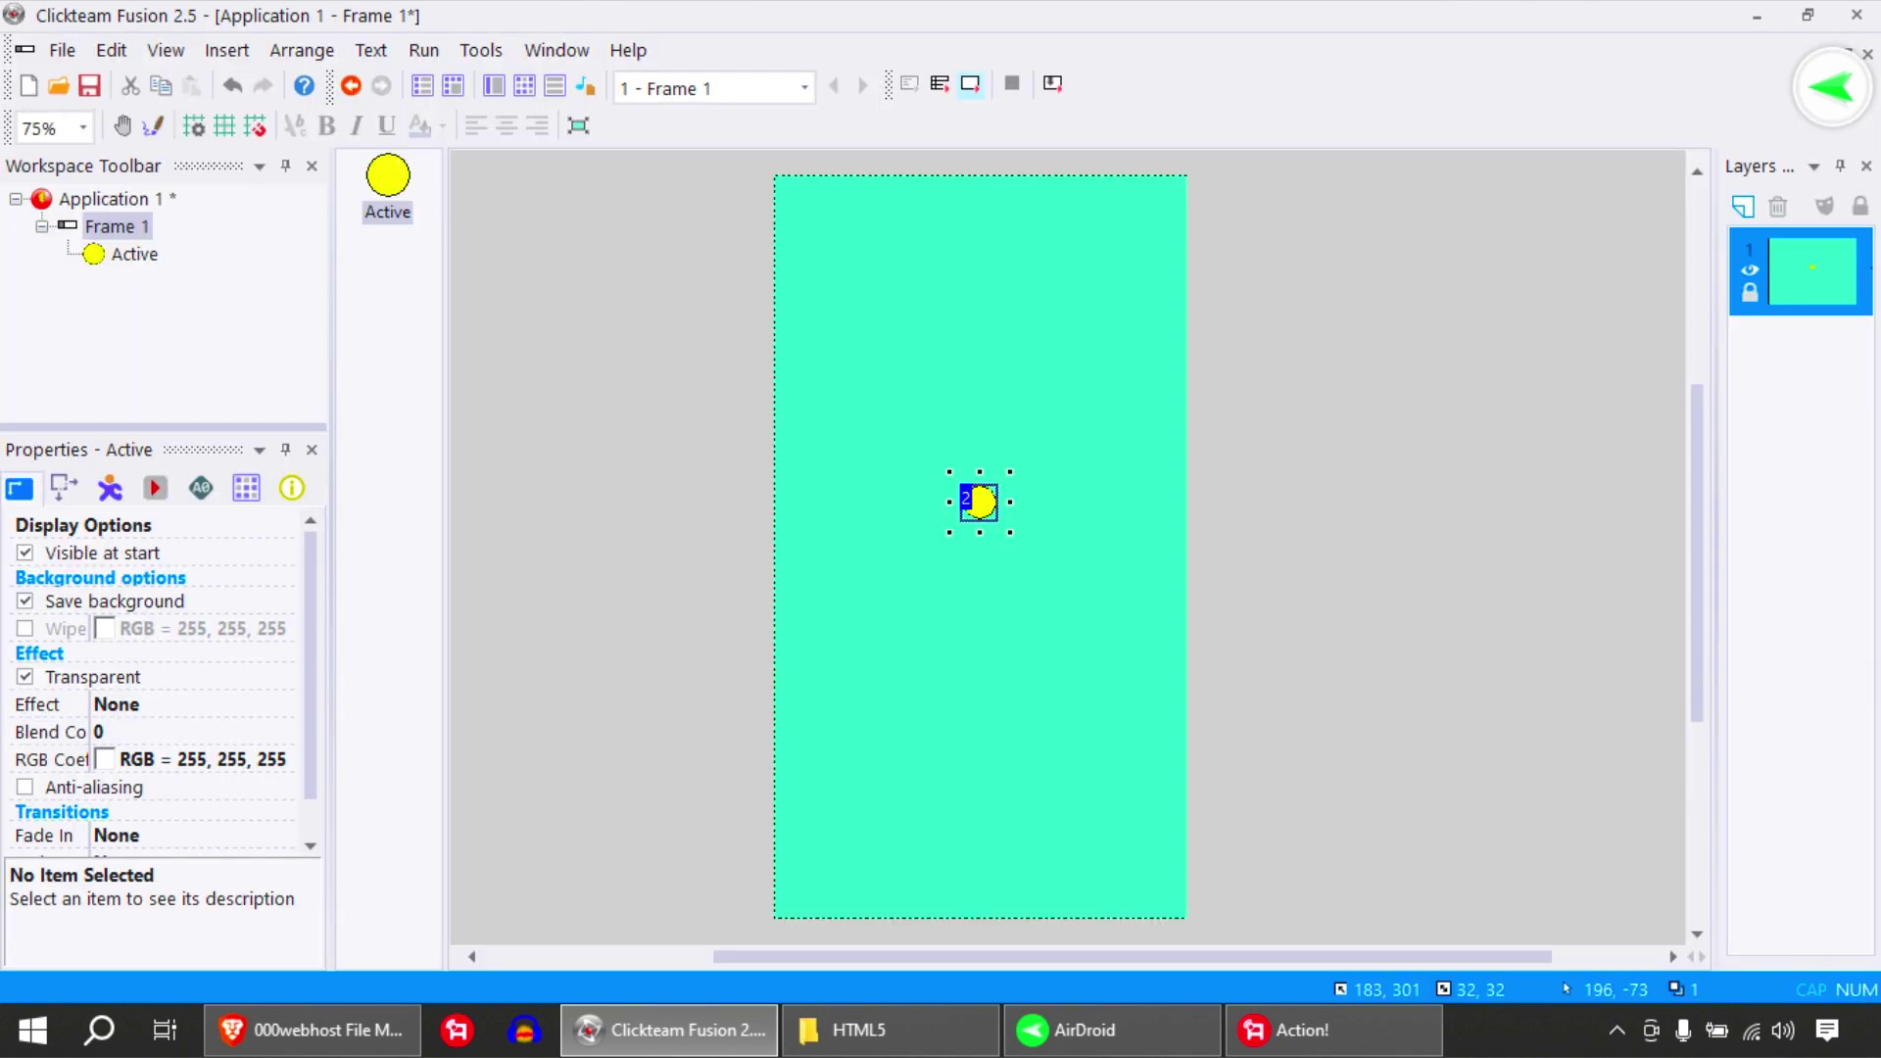
key(F7)
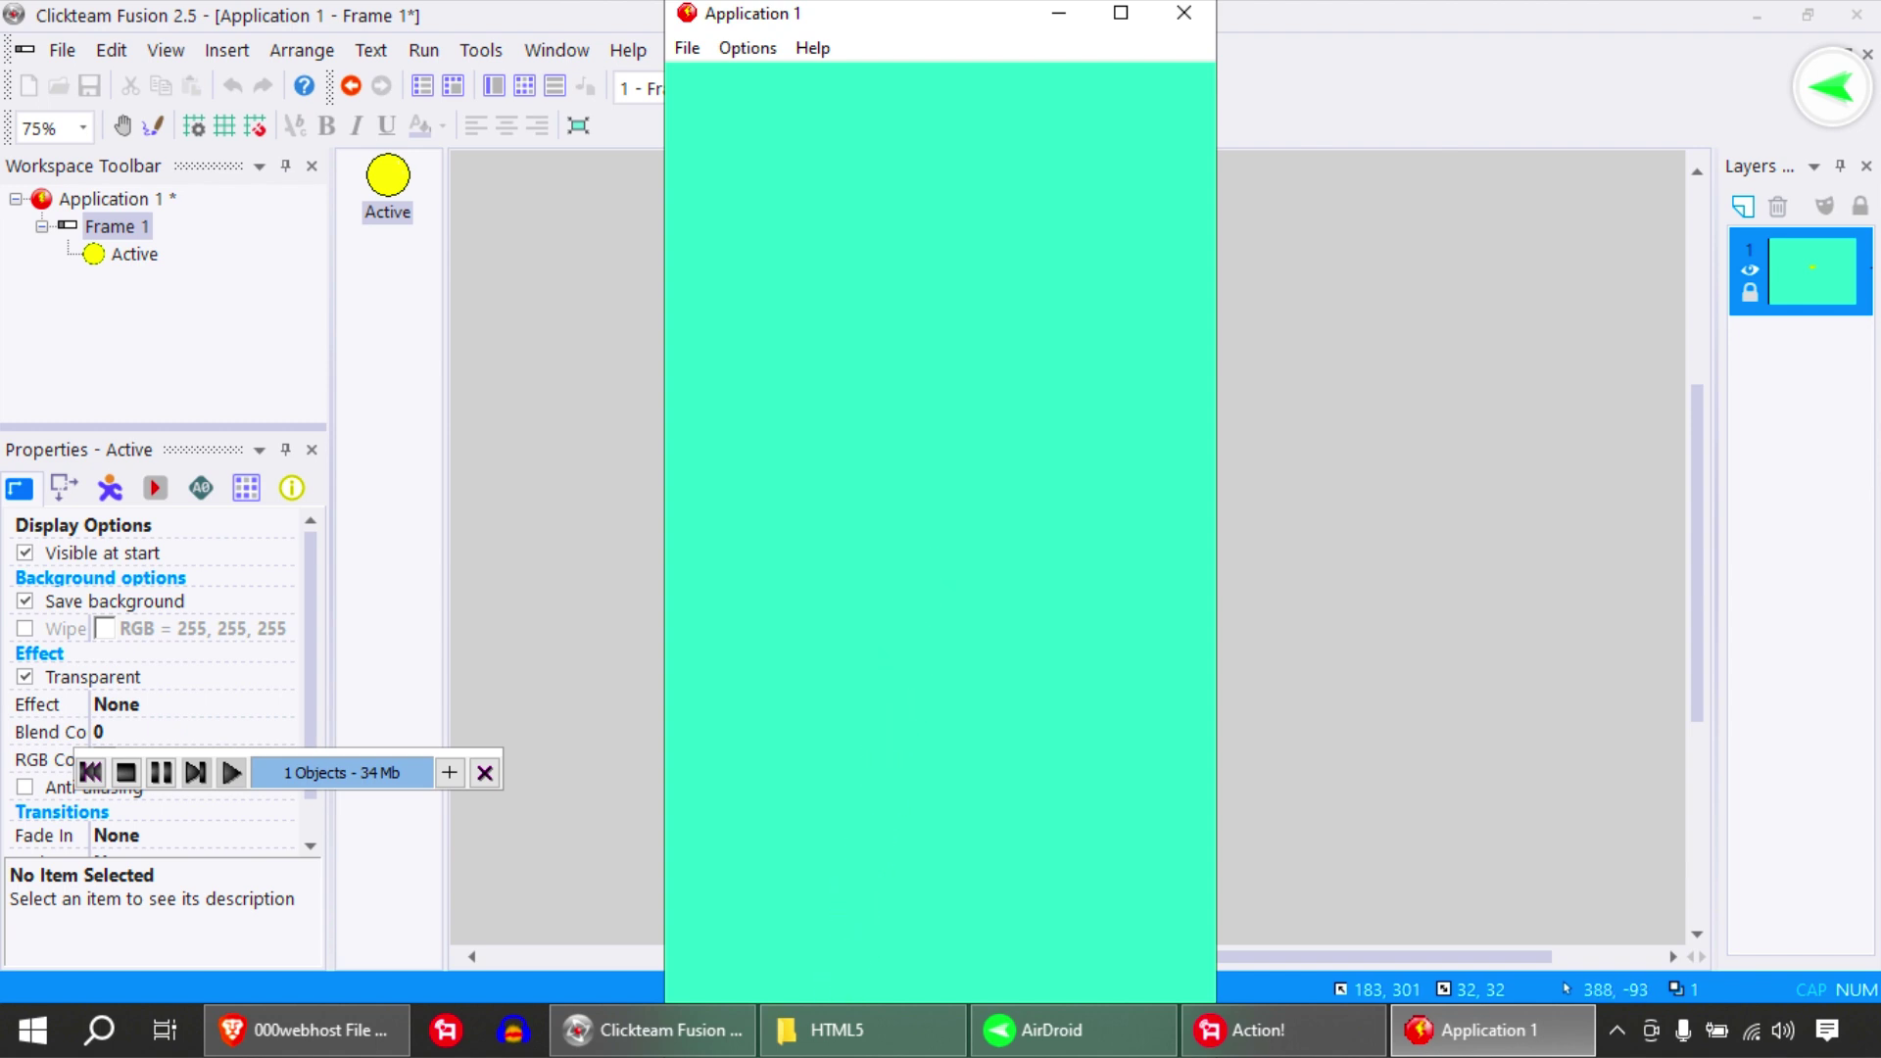
click(1183, 12)
click(1074, 328)
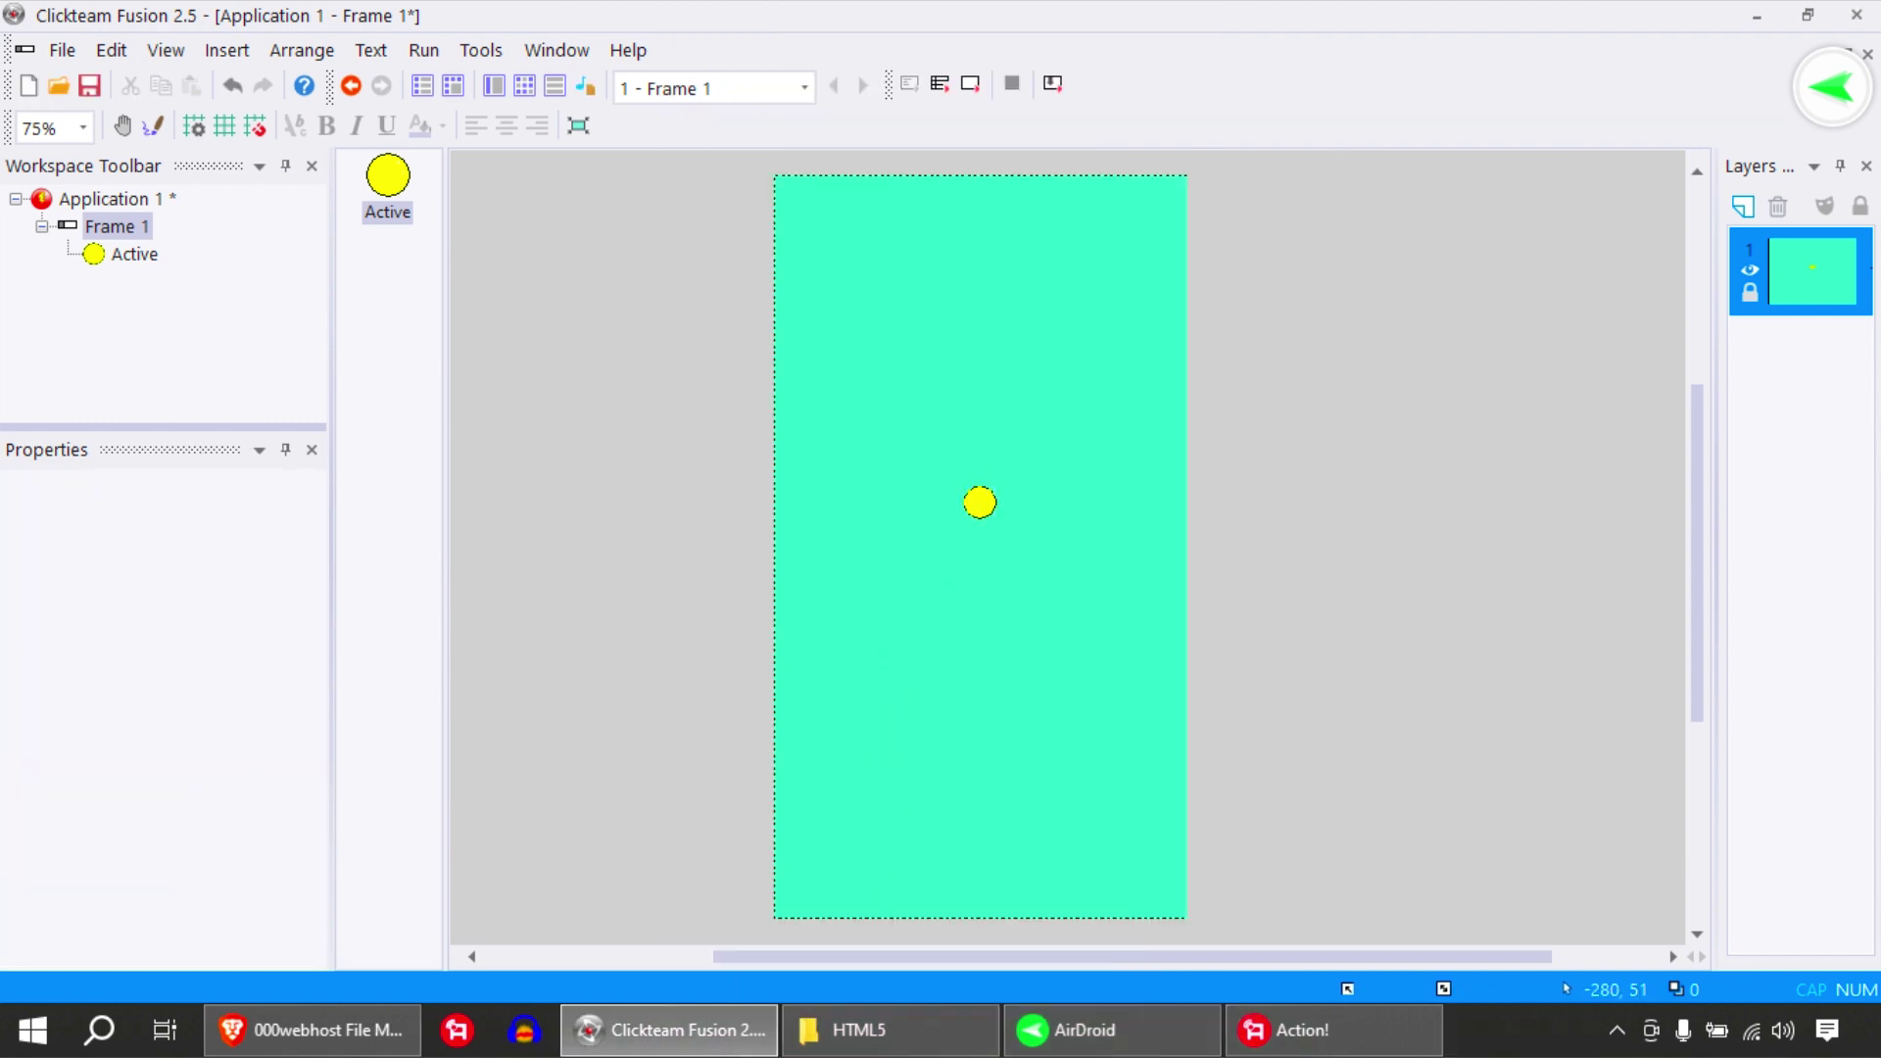
Examine the movement settings of the Active ball placed in the frame
click(980, 502)
click(110, 488)
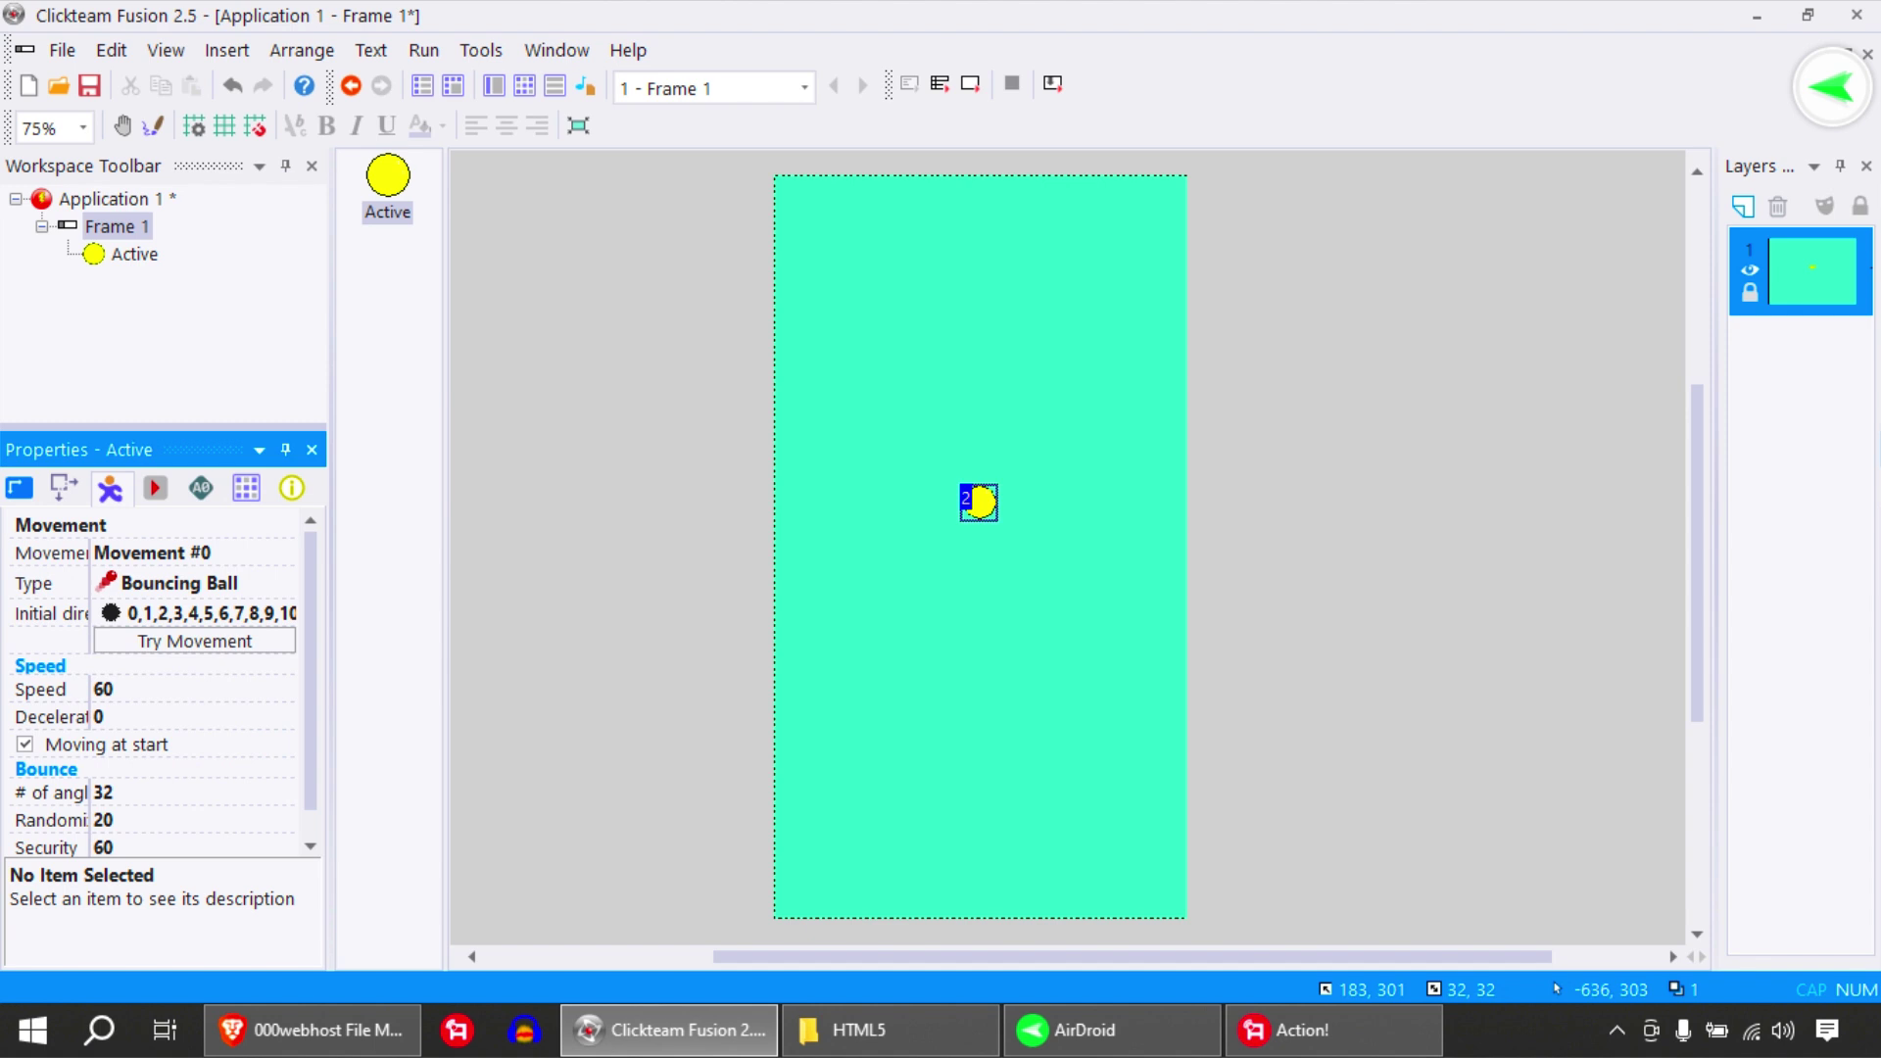
click(667, 273)
Add an event condition that tests whether the Active ball leaves the play area on any of its four sides
click(526, 86)
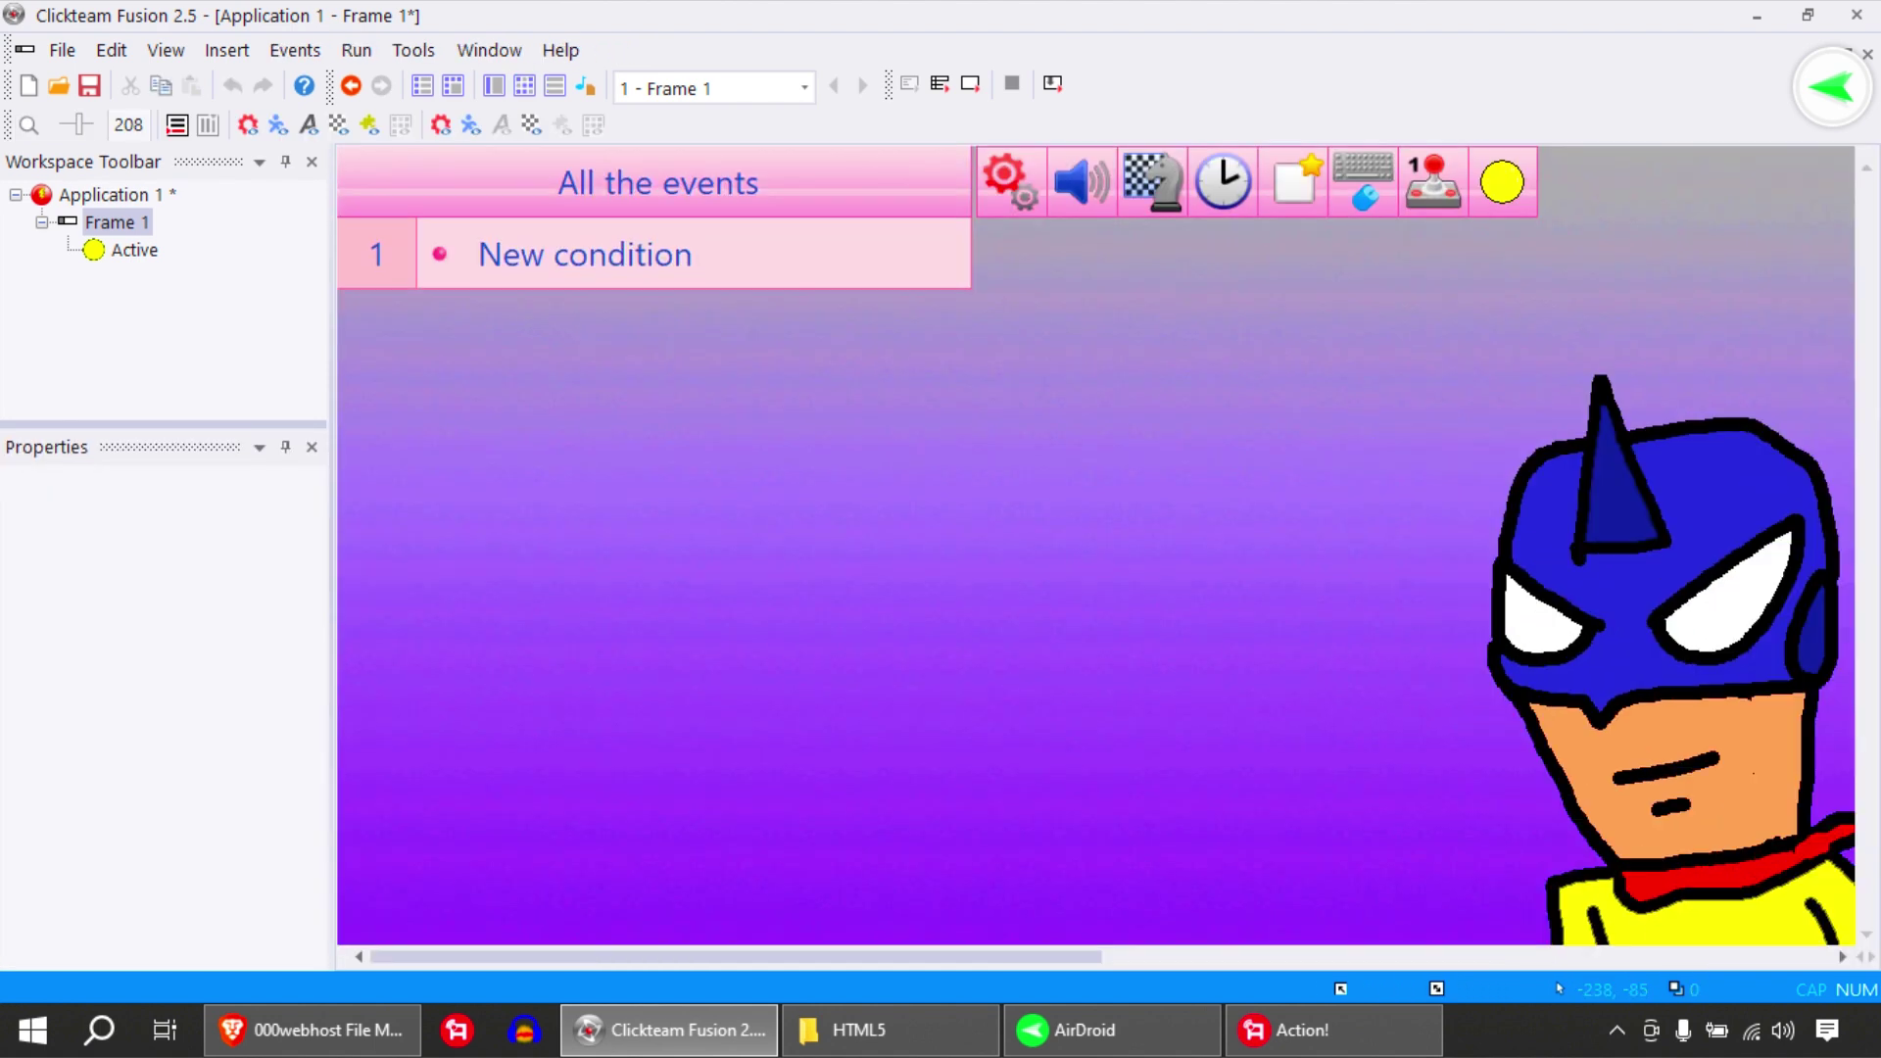
click(584, 253)
right_click(1070, 380)
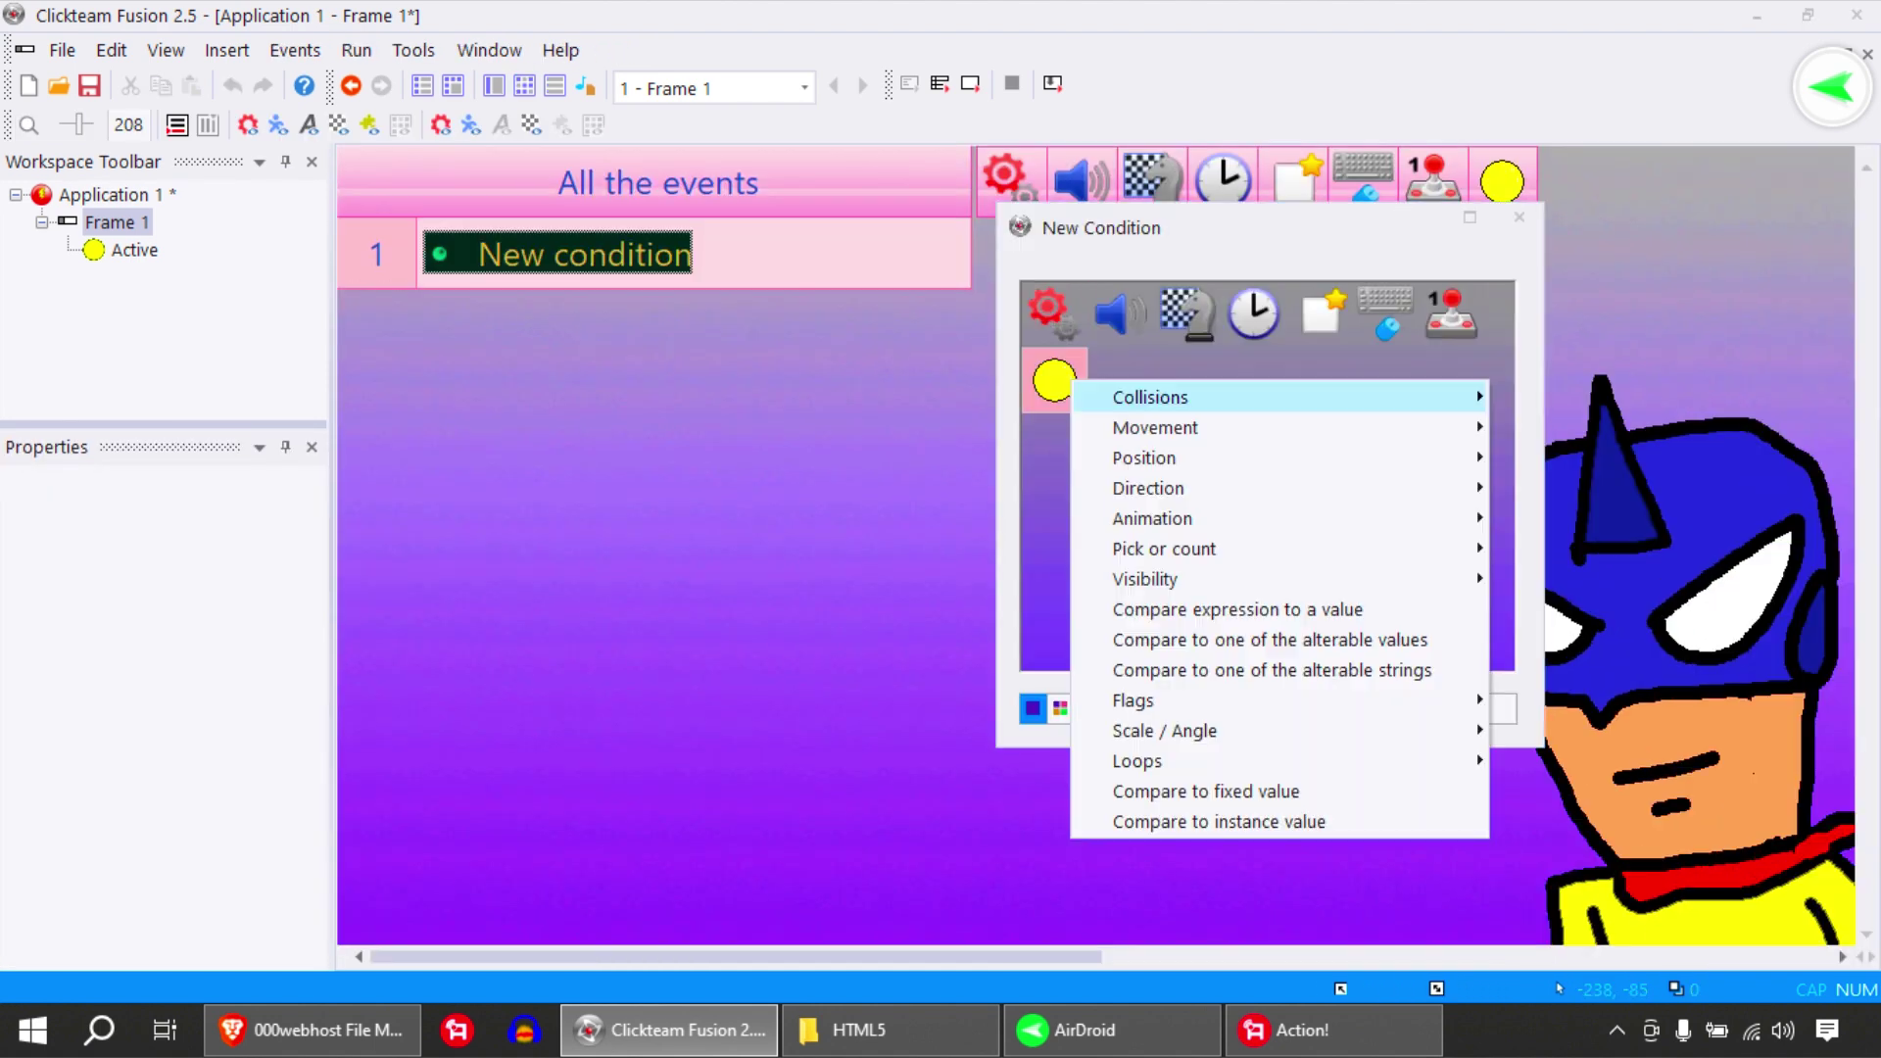
mouse_move(1149, 397)
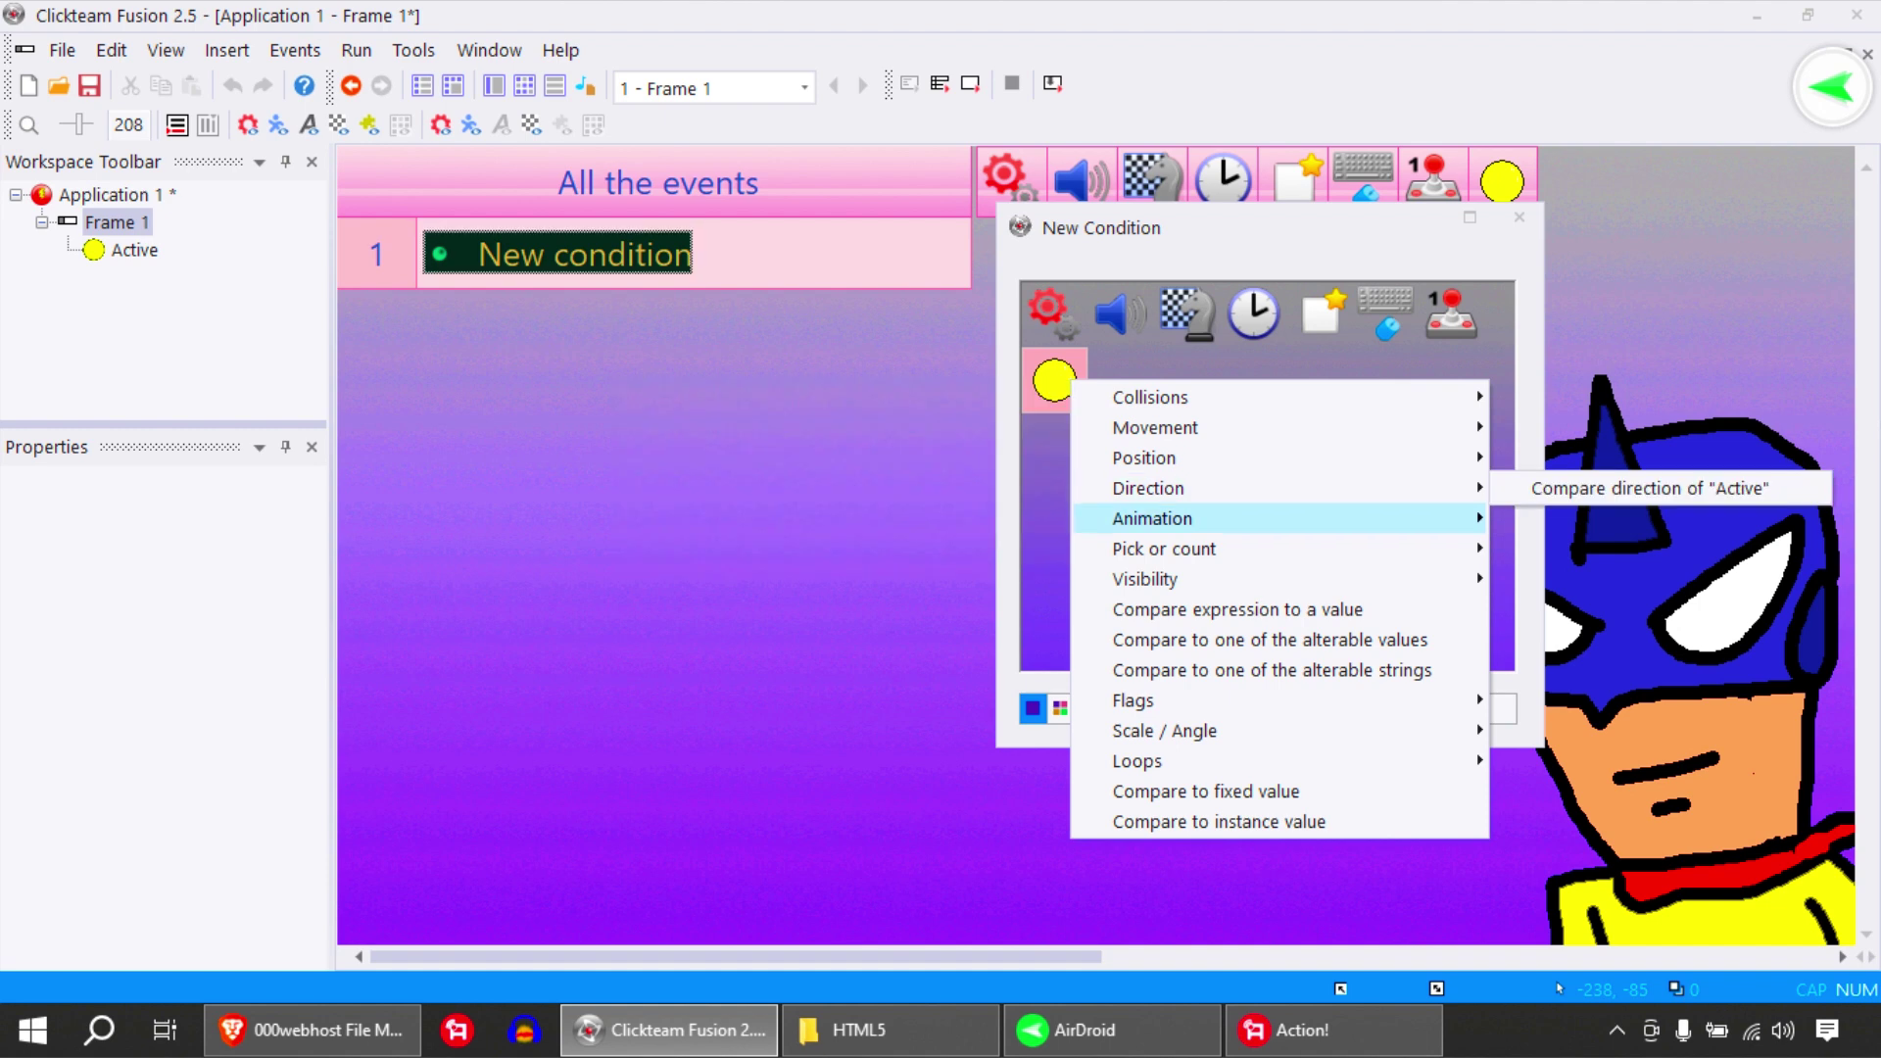
mouse_move(1145, 457)
click(747, 457)
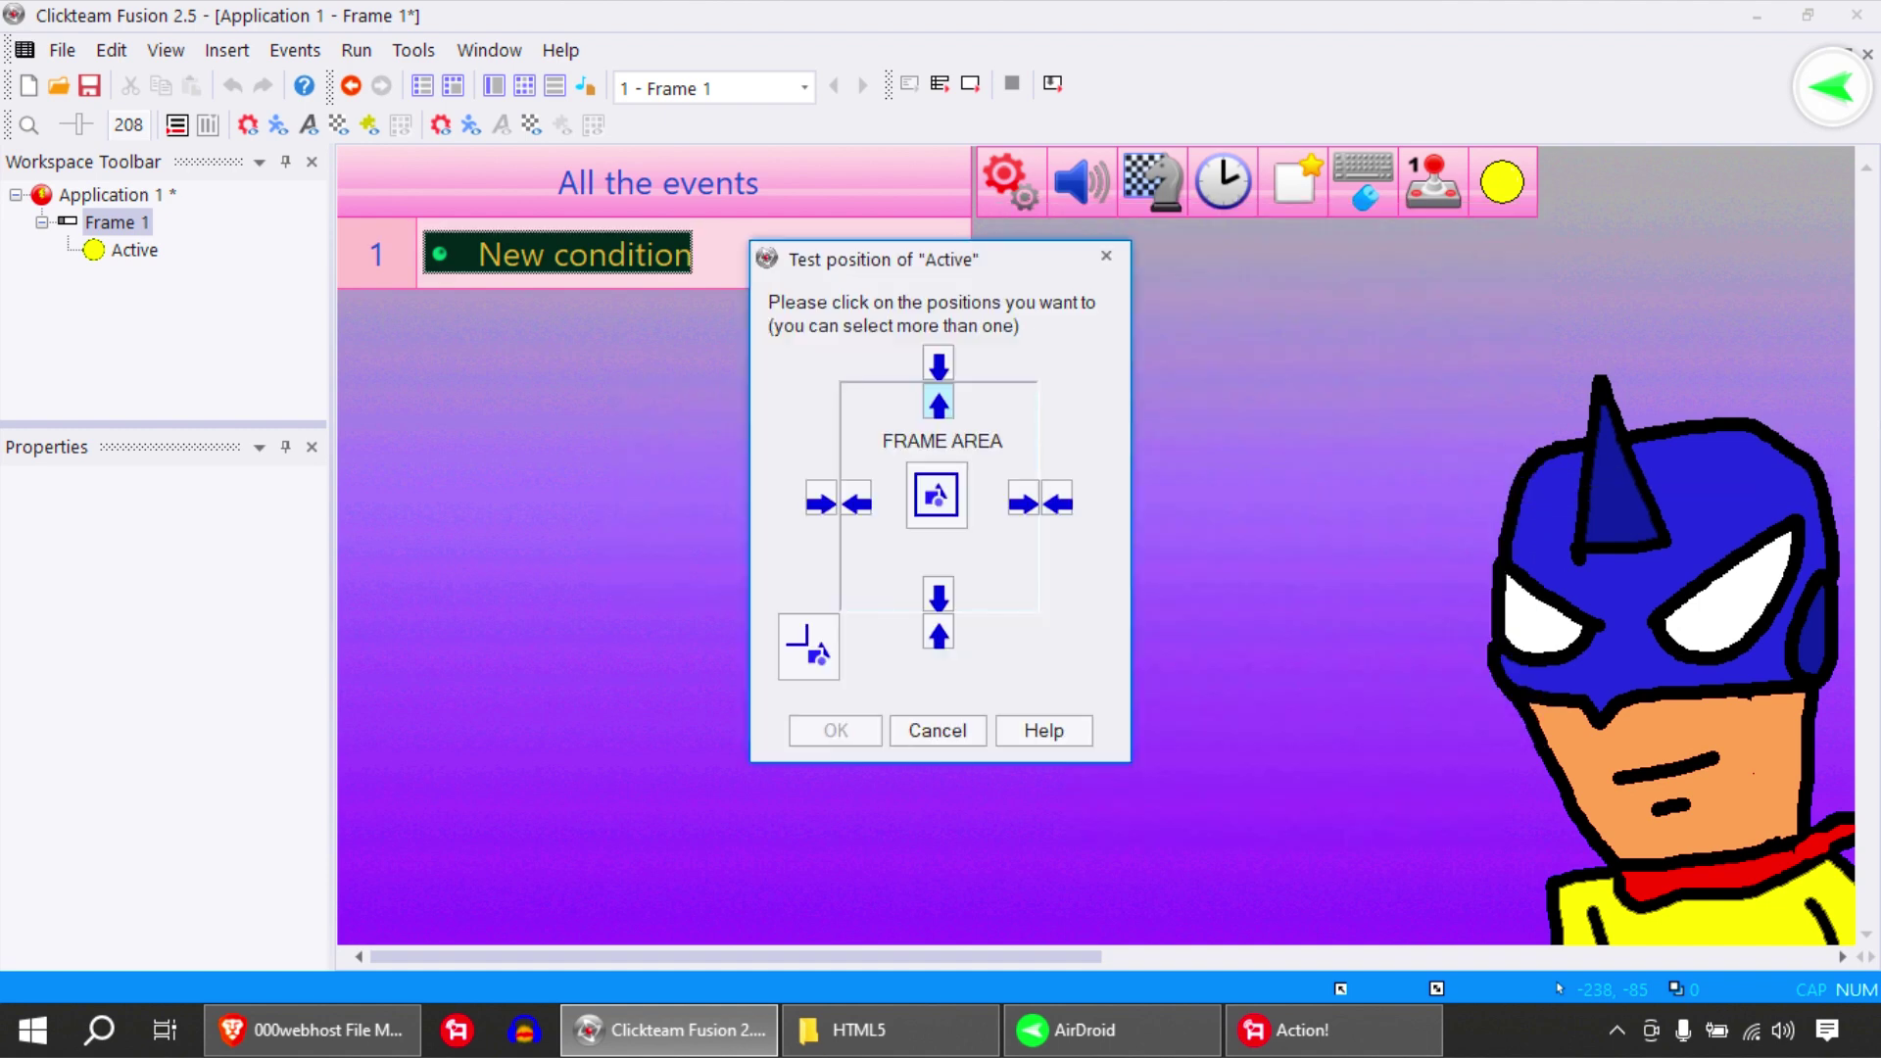
click(856, 500)
click(939, 401)
click(1024, 499)
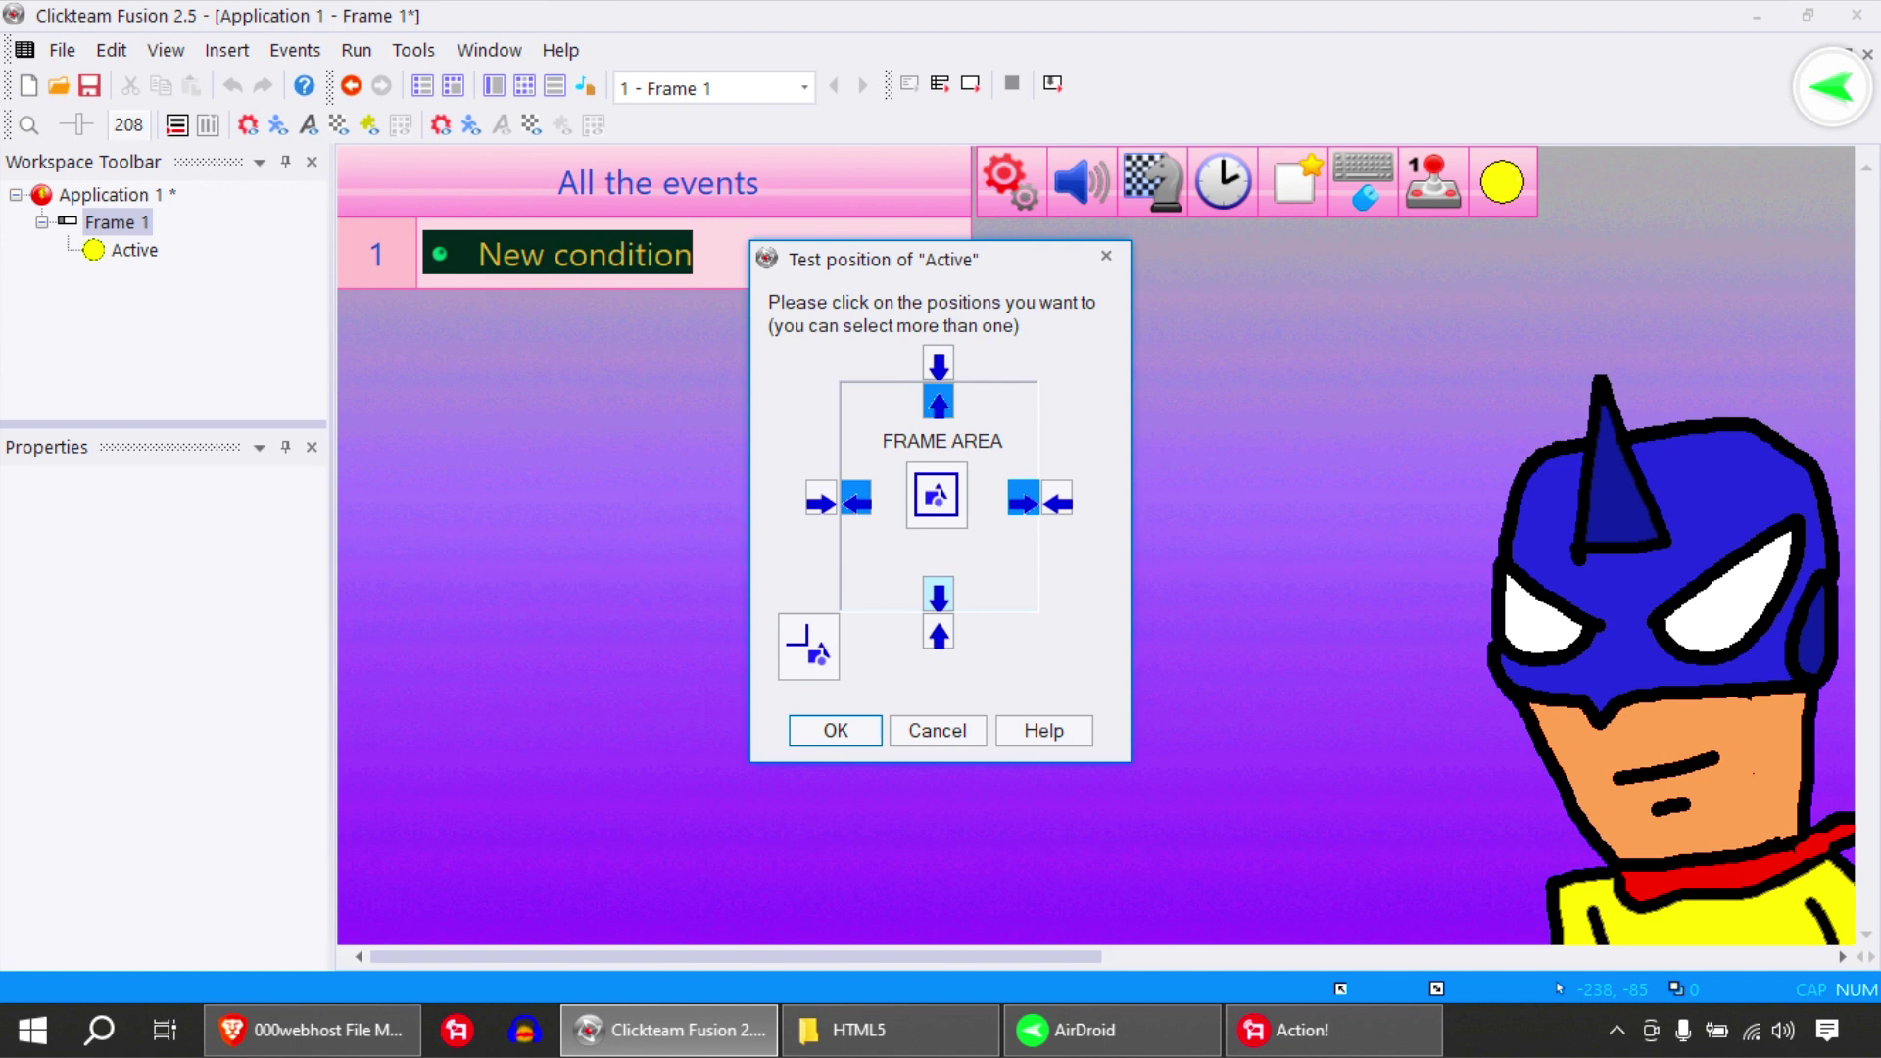
click(938, 593)
click(835, 730)
Add a Bounce movement action for the Active ball to the event for leaving the play area
right_click(1503, 275)
mouse_move(1589, 294)
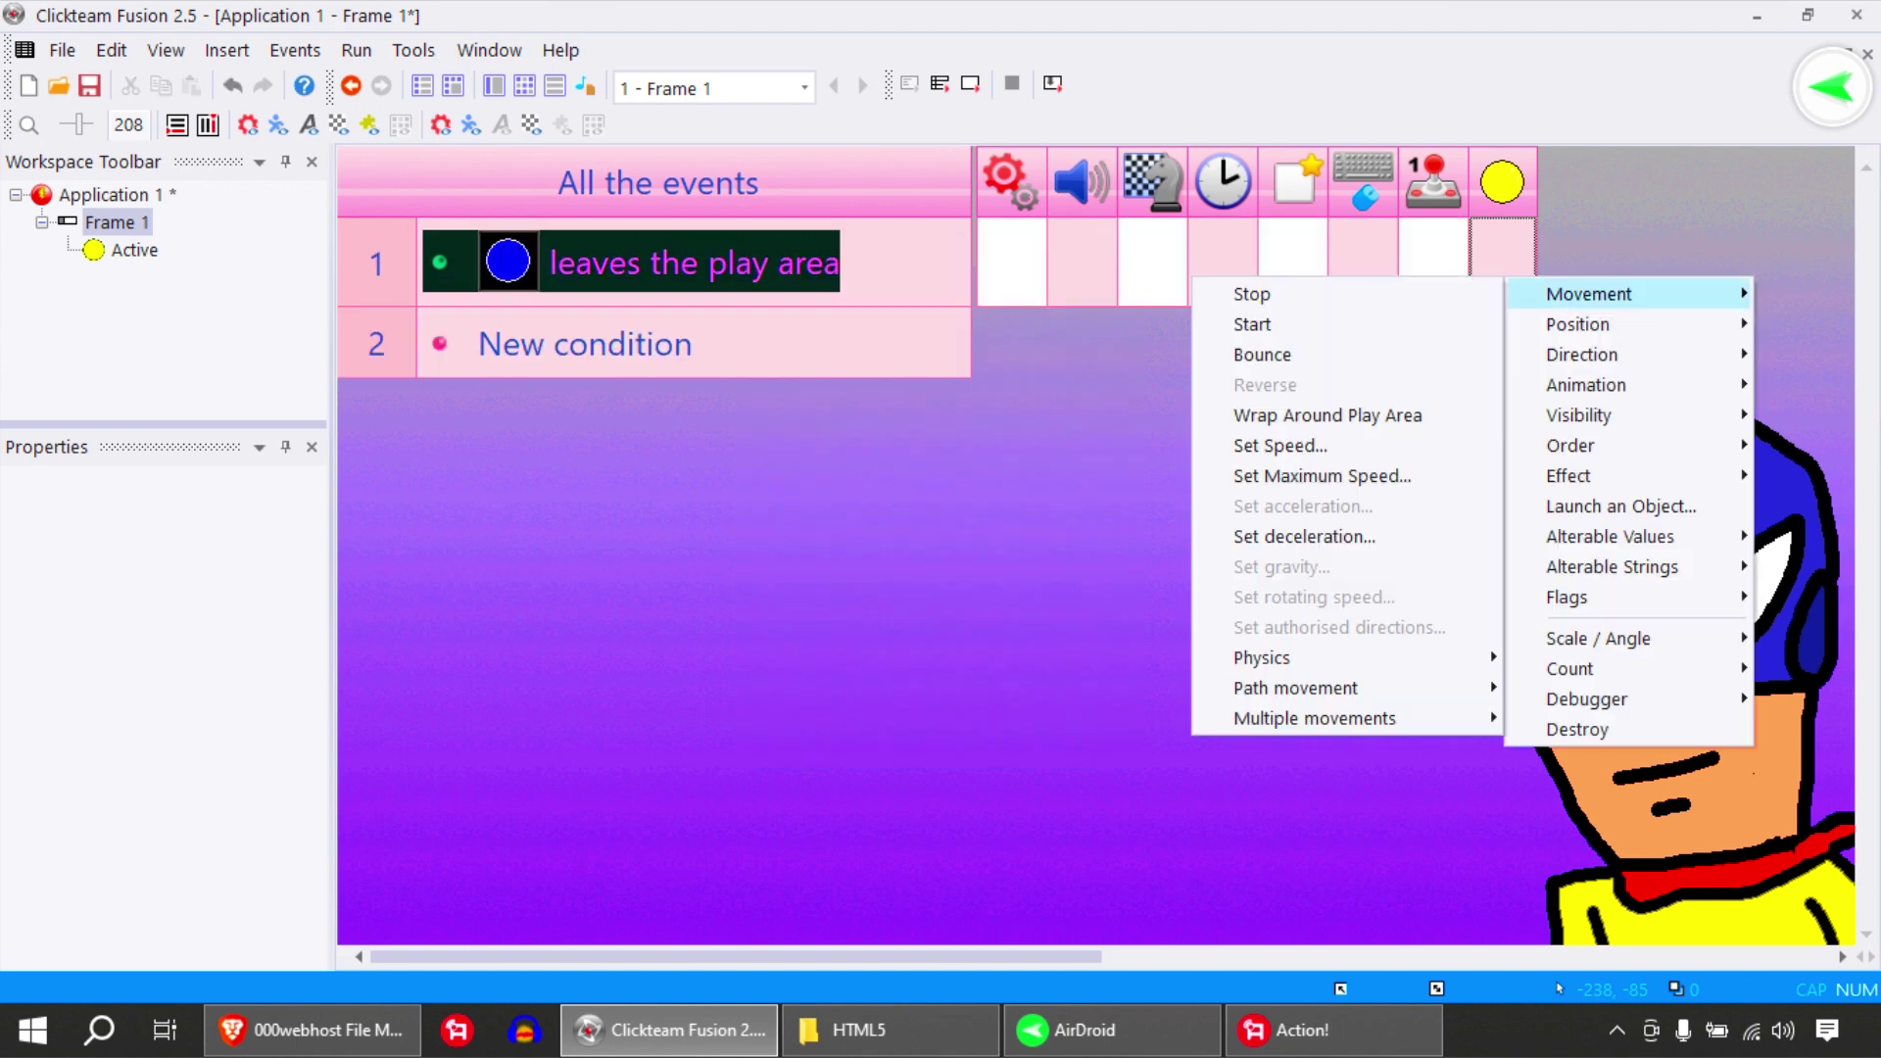
click(1263, 355)
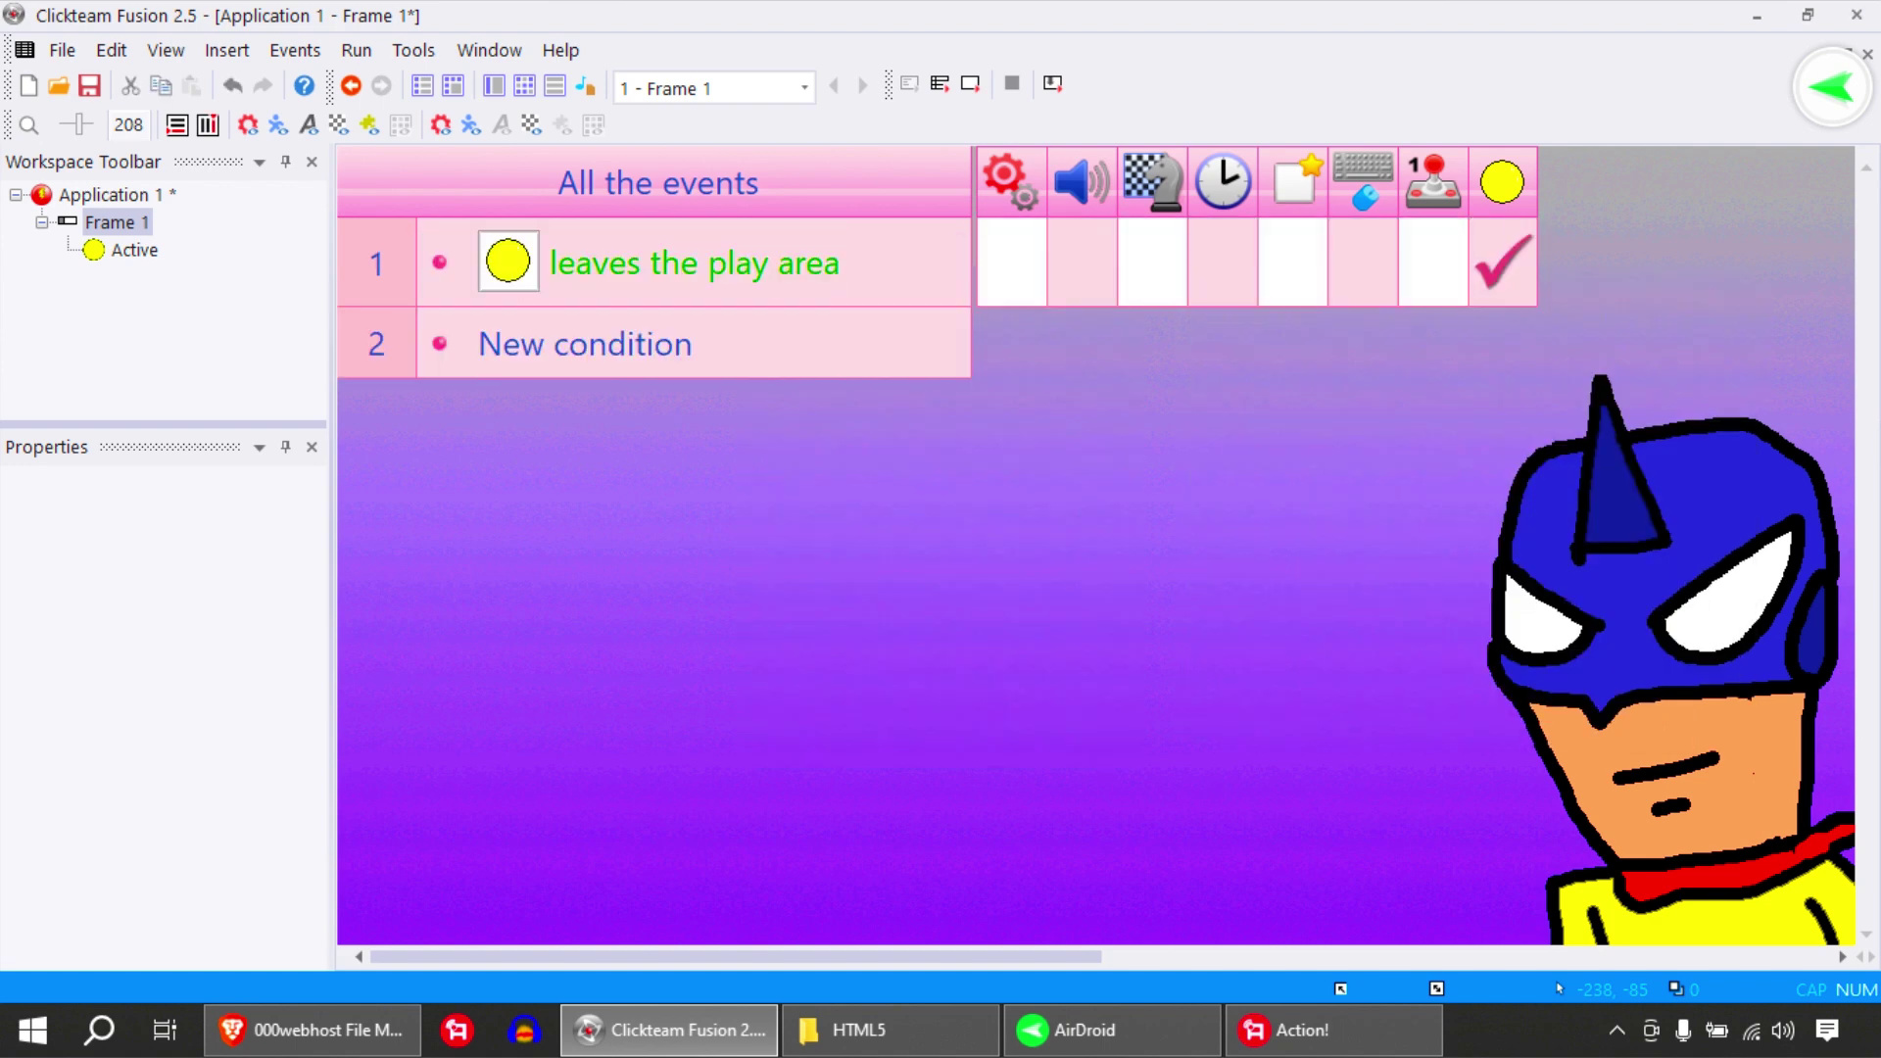
Add a second event condition for the user making a single click with the left mouse button
click(584, 344)
right_click(1387, 323)
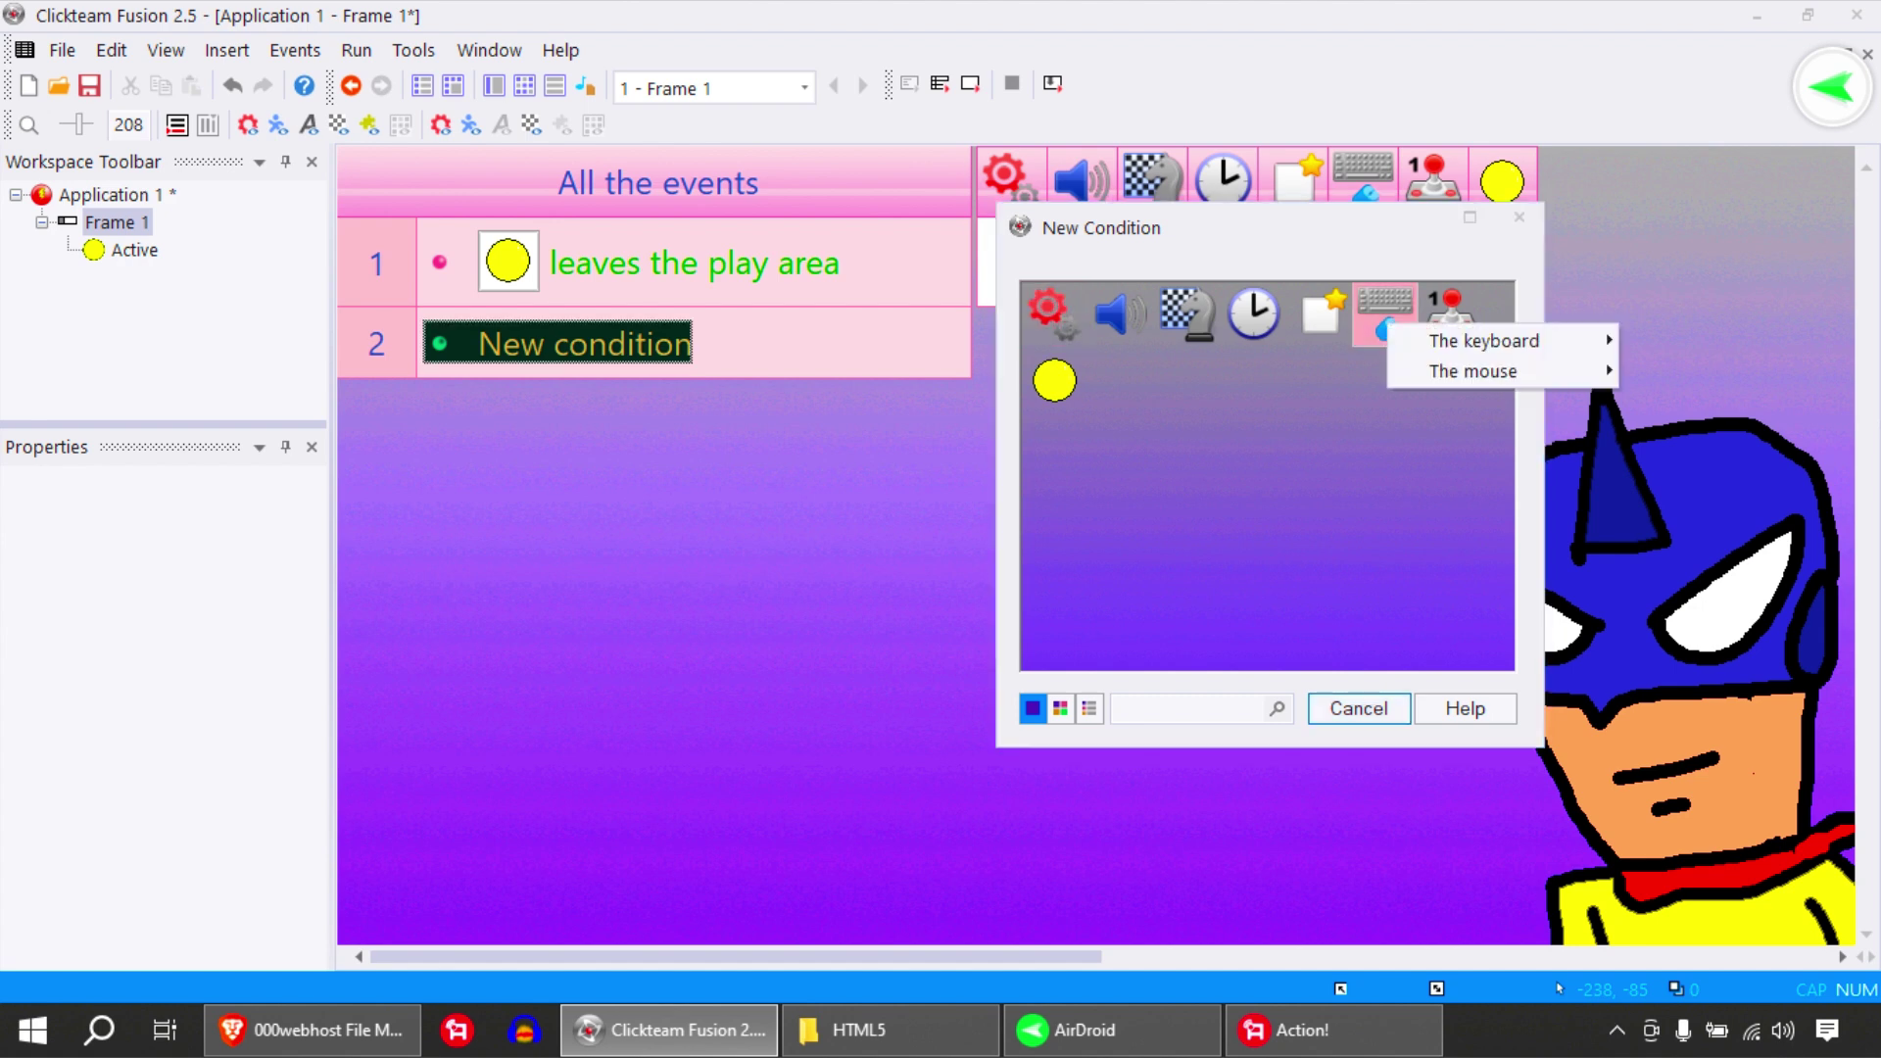
mouse_move(1472, 370)
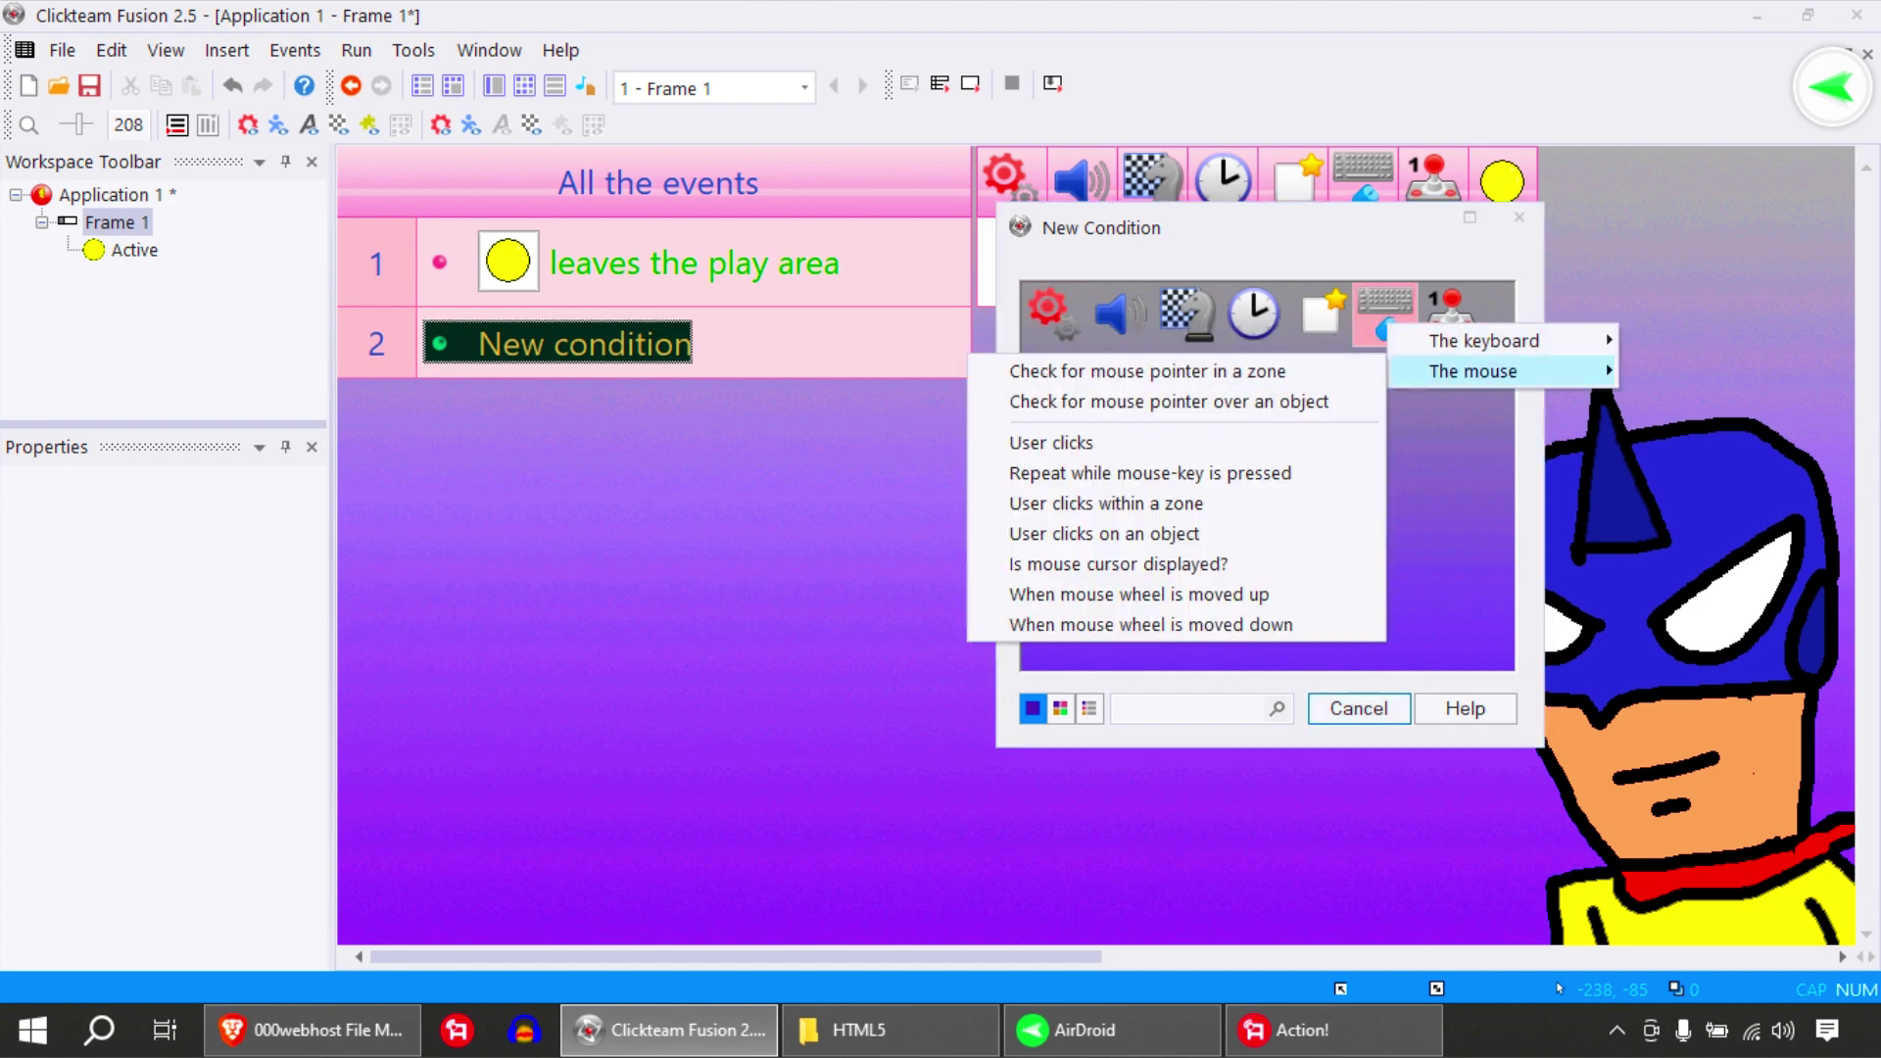
click(1052, 442)
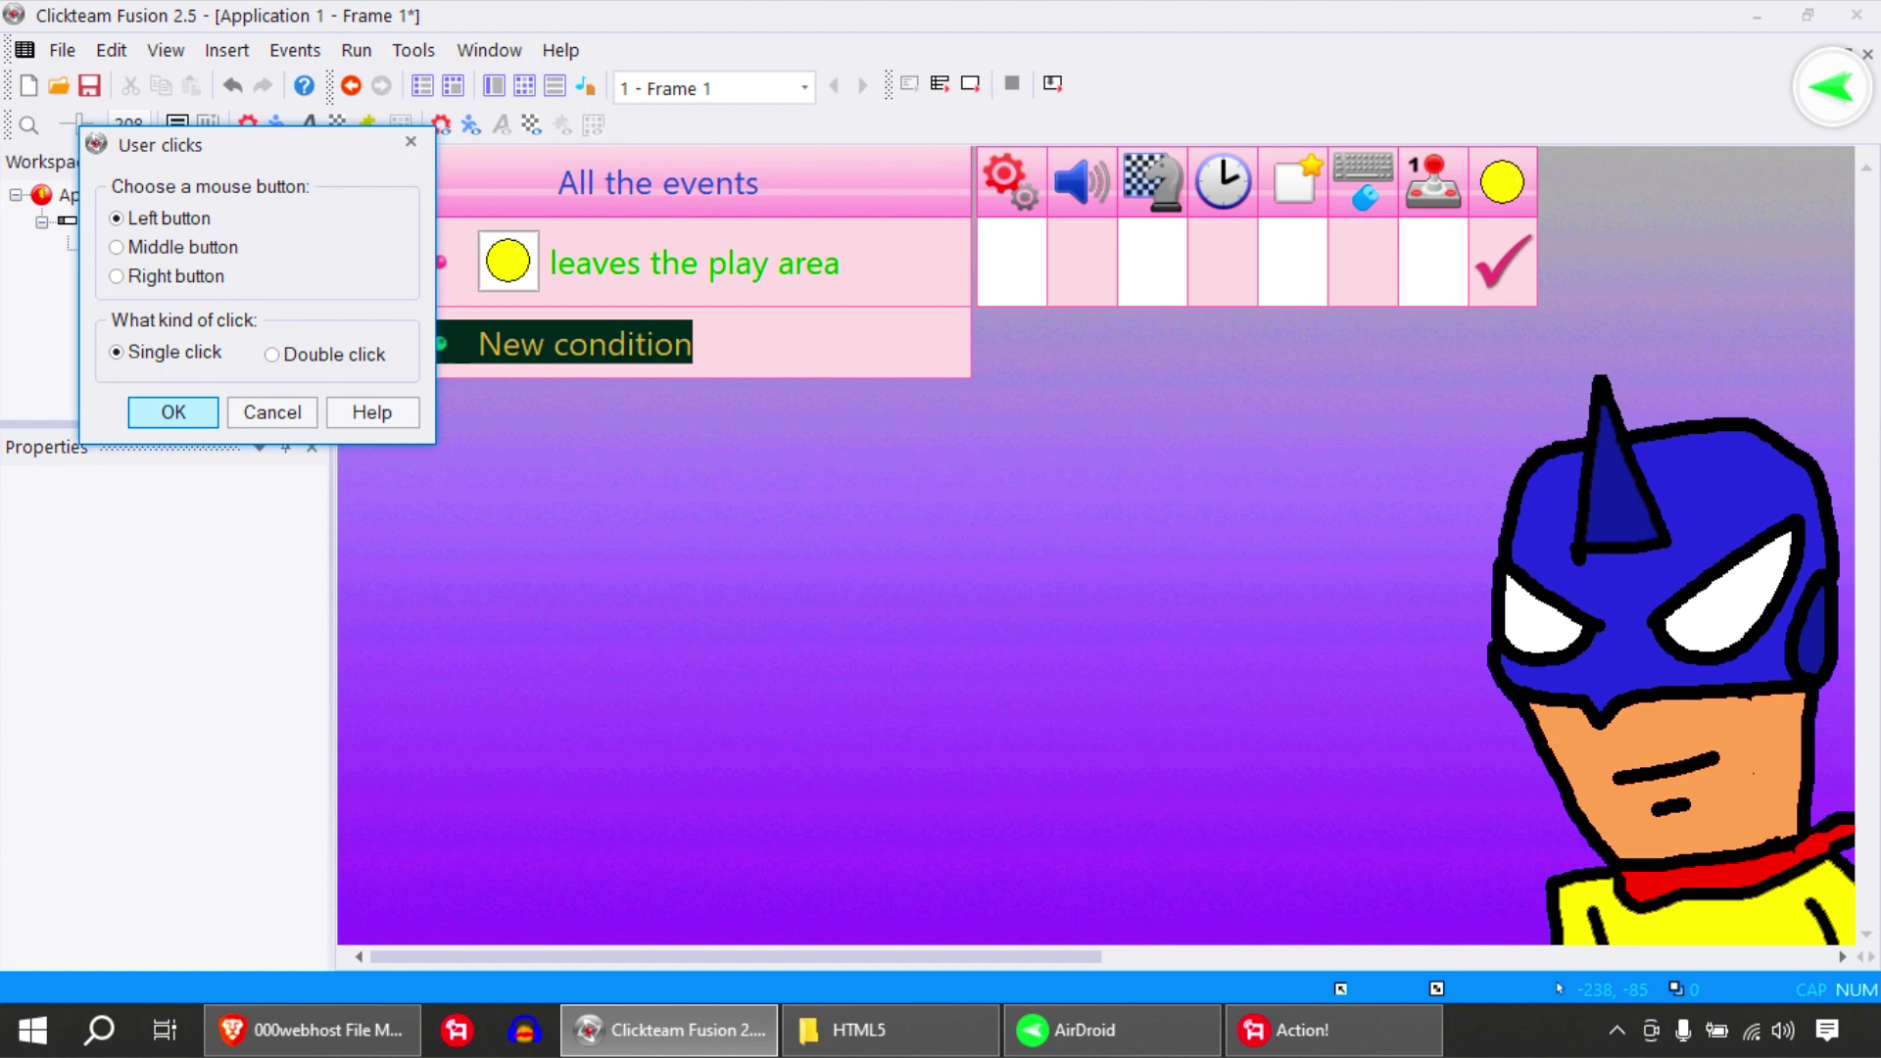
key(Return)
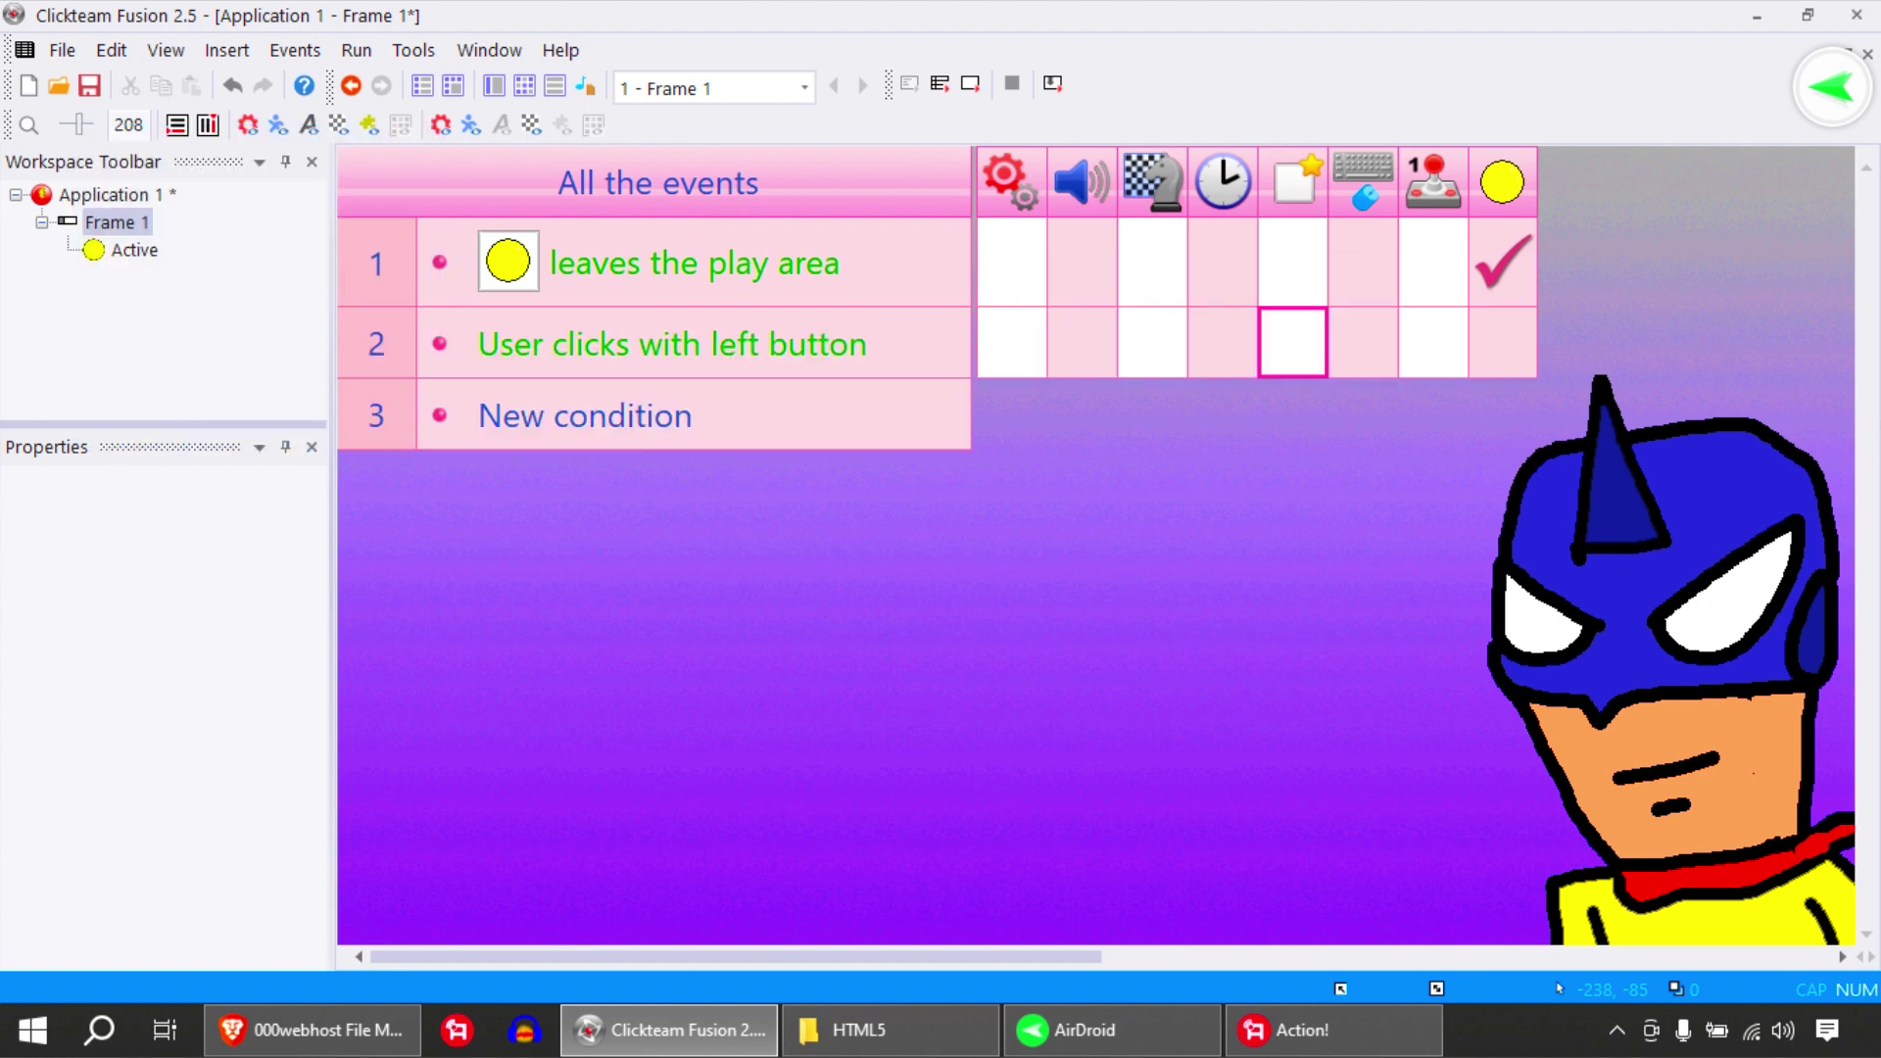
Add an action to the user-click event that creates an Active object at X 203, Y 375, and test-run the frame
right_click(1293, 343)
click(1371, 377)
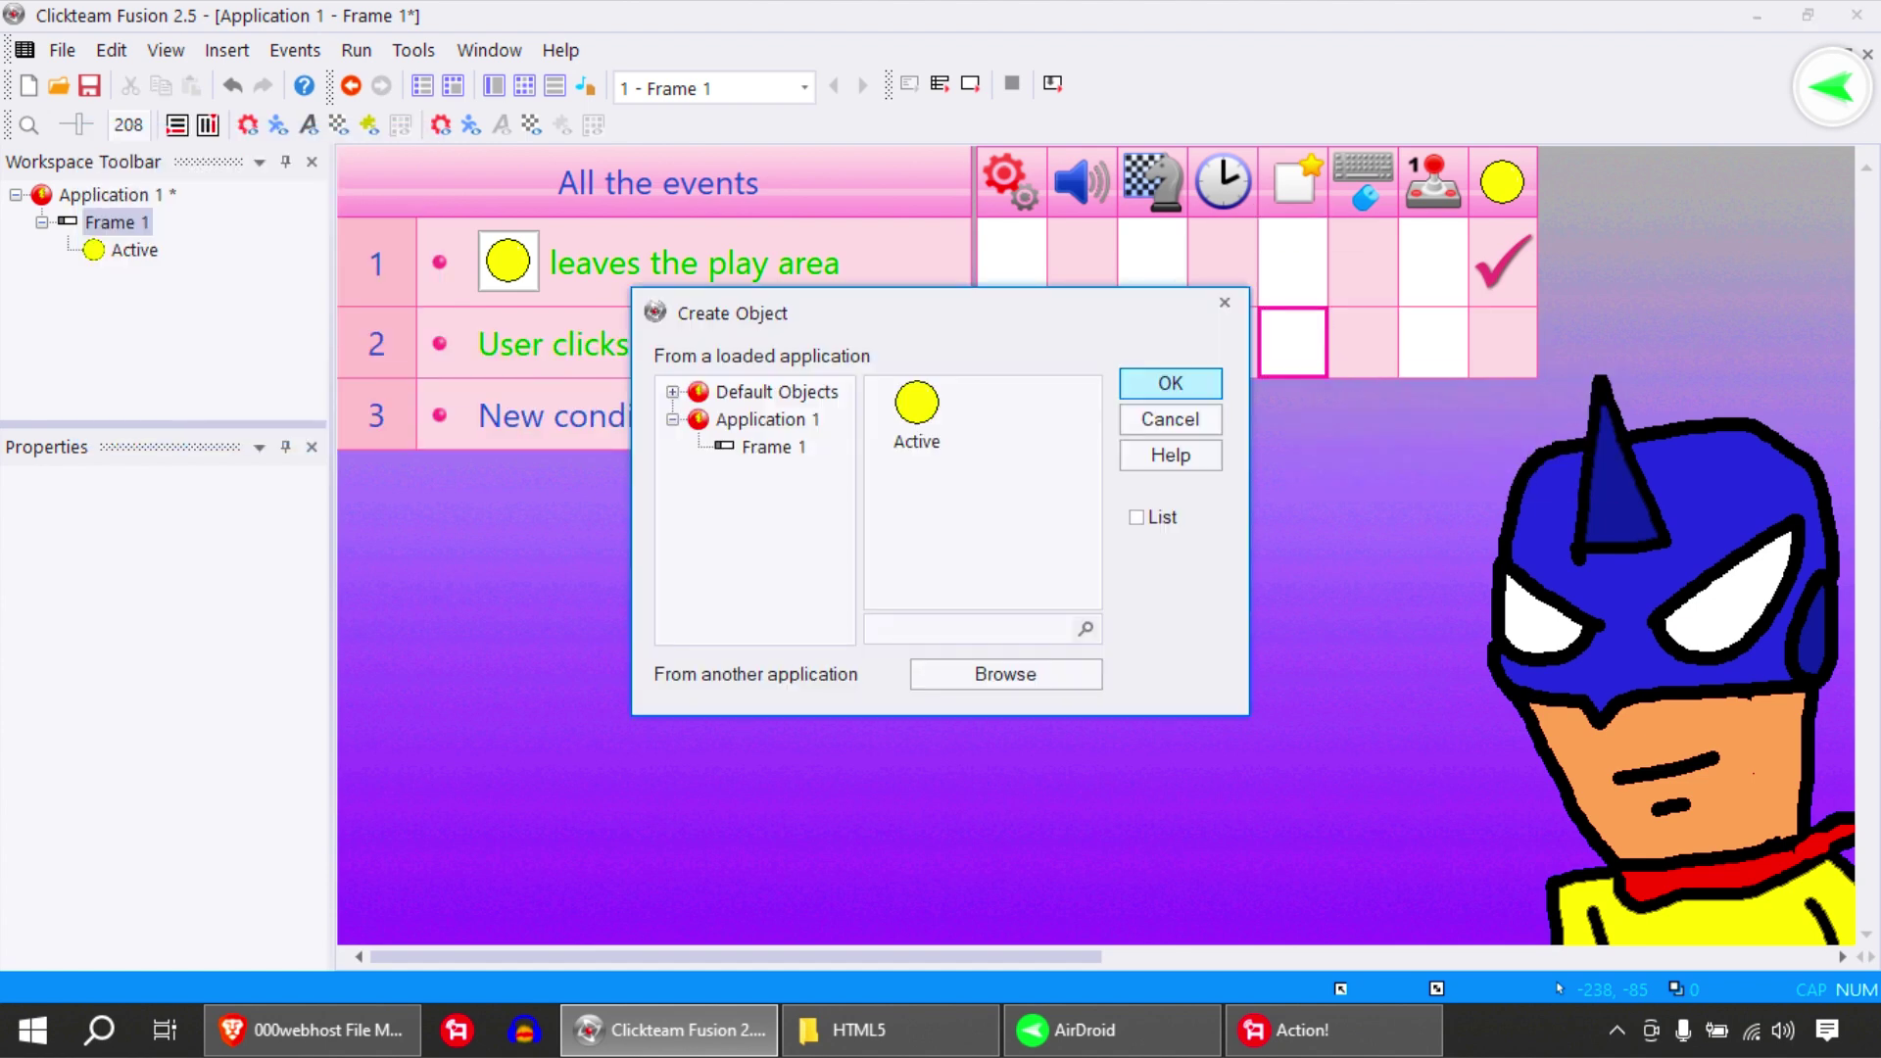
click(1171, 382)
click(983, 558)
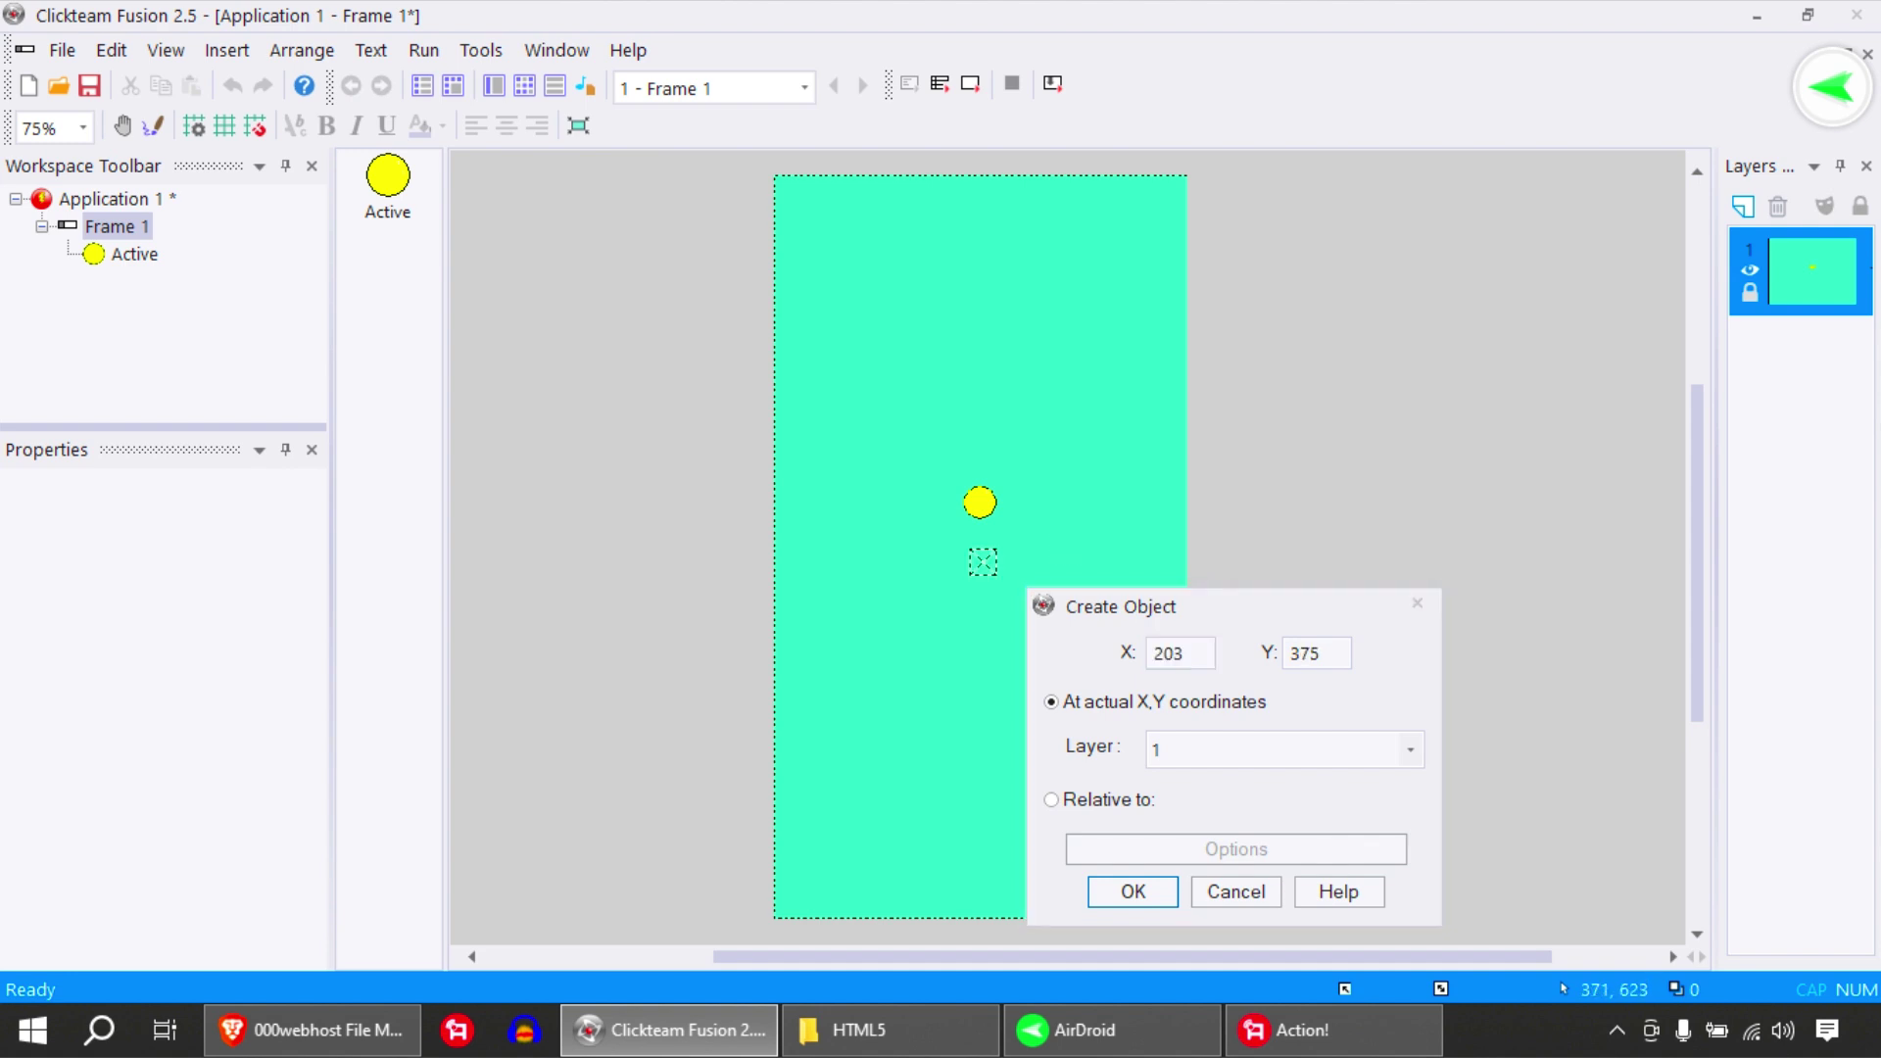
click(1132, 891)
click(970, 85)
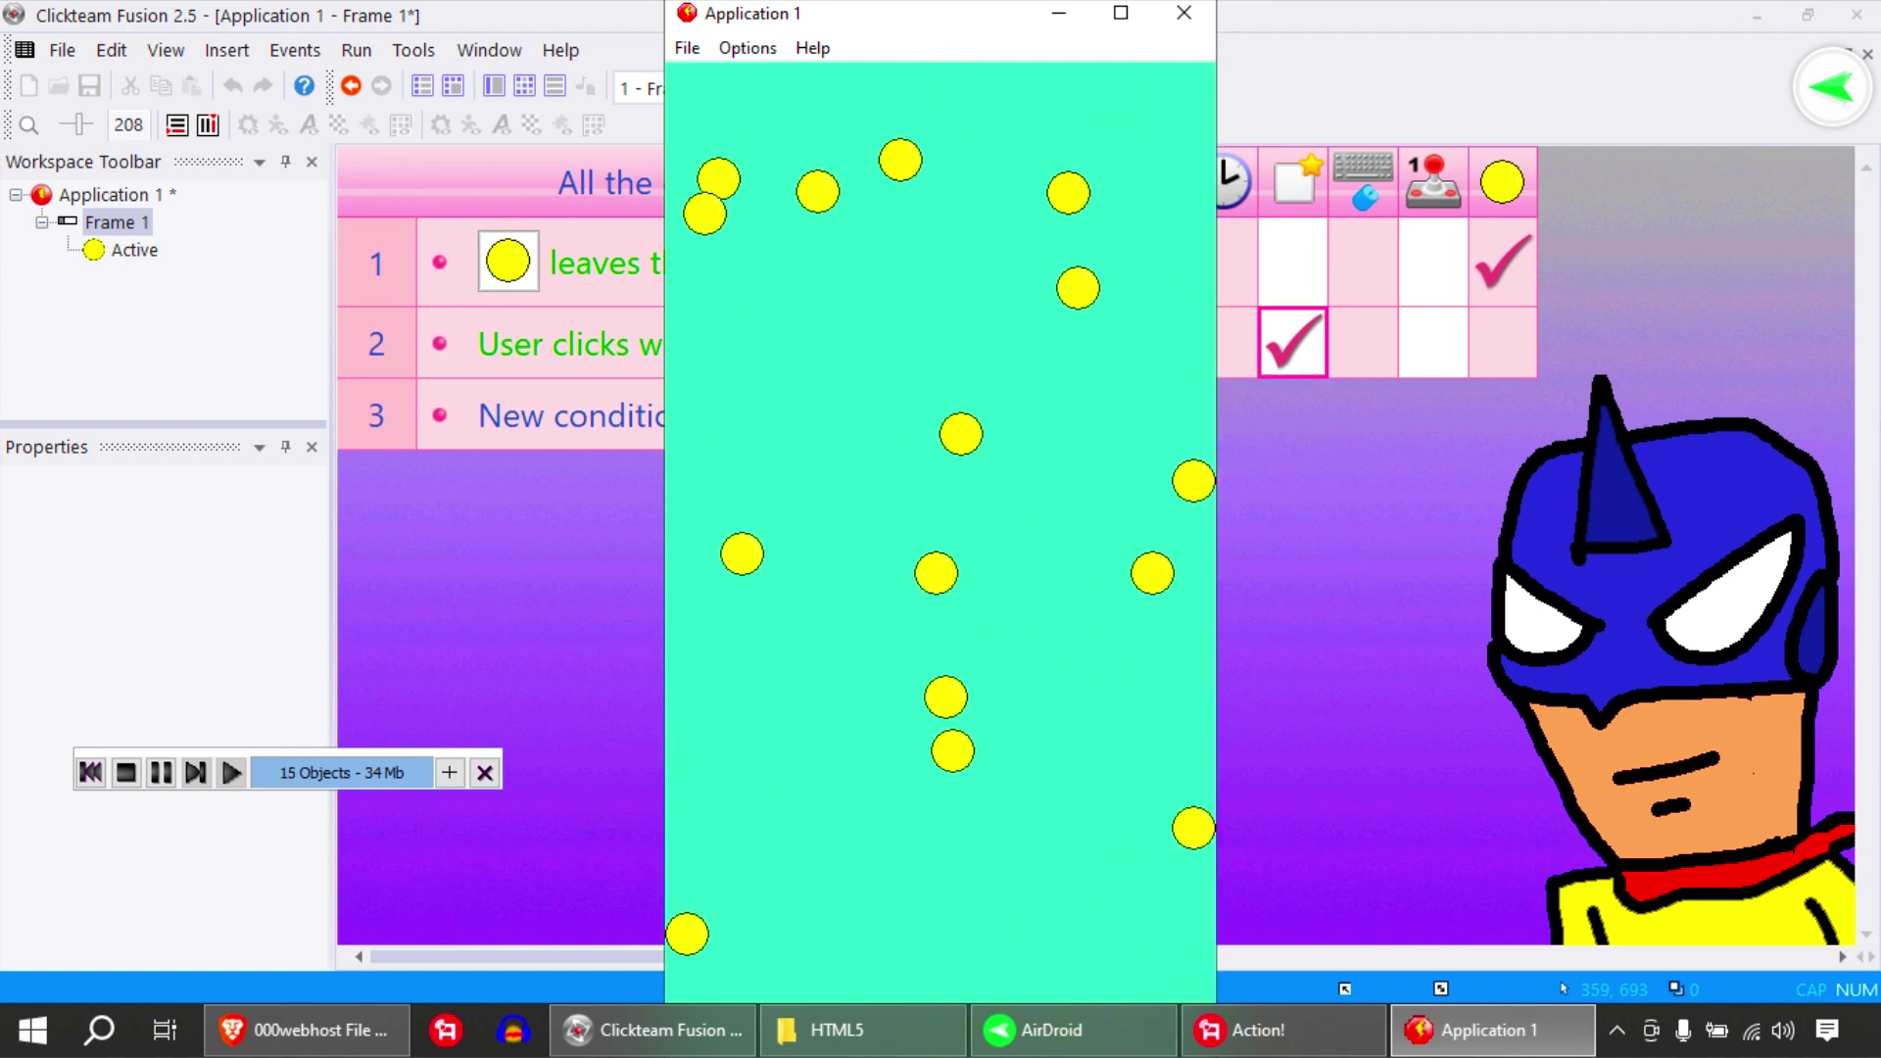
key(alt+F4)
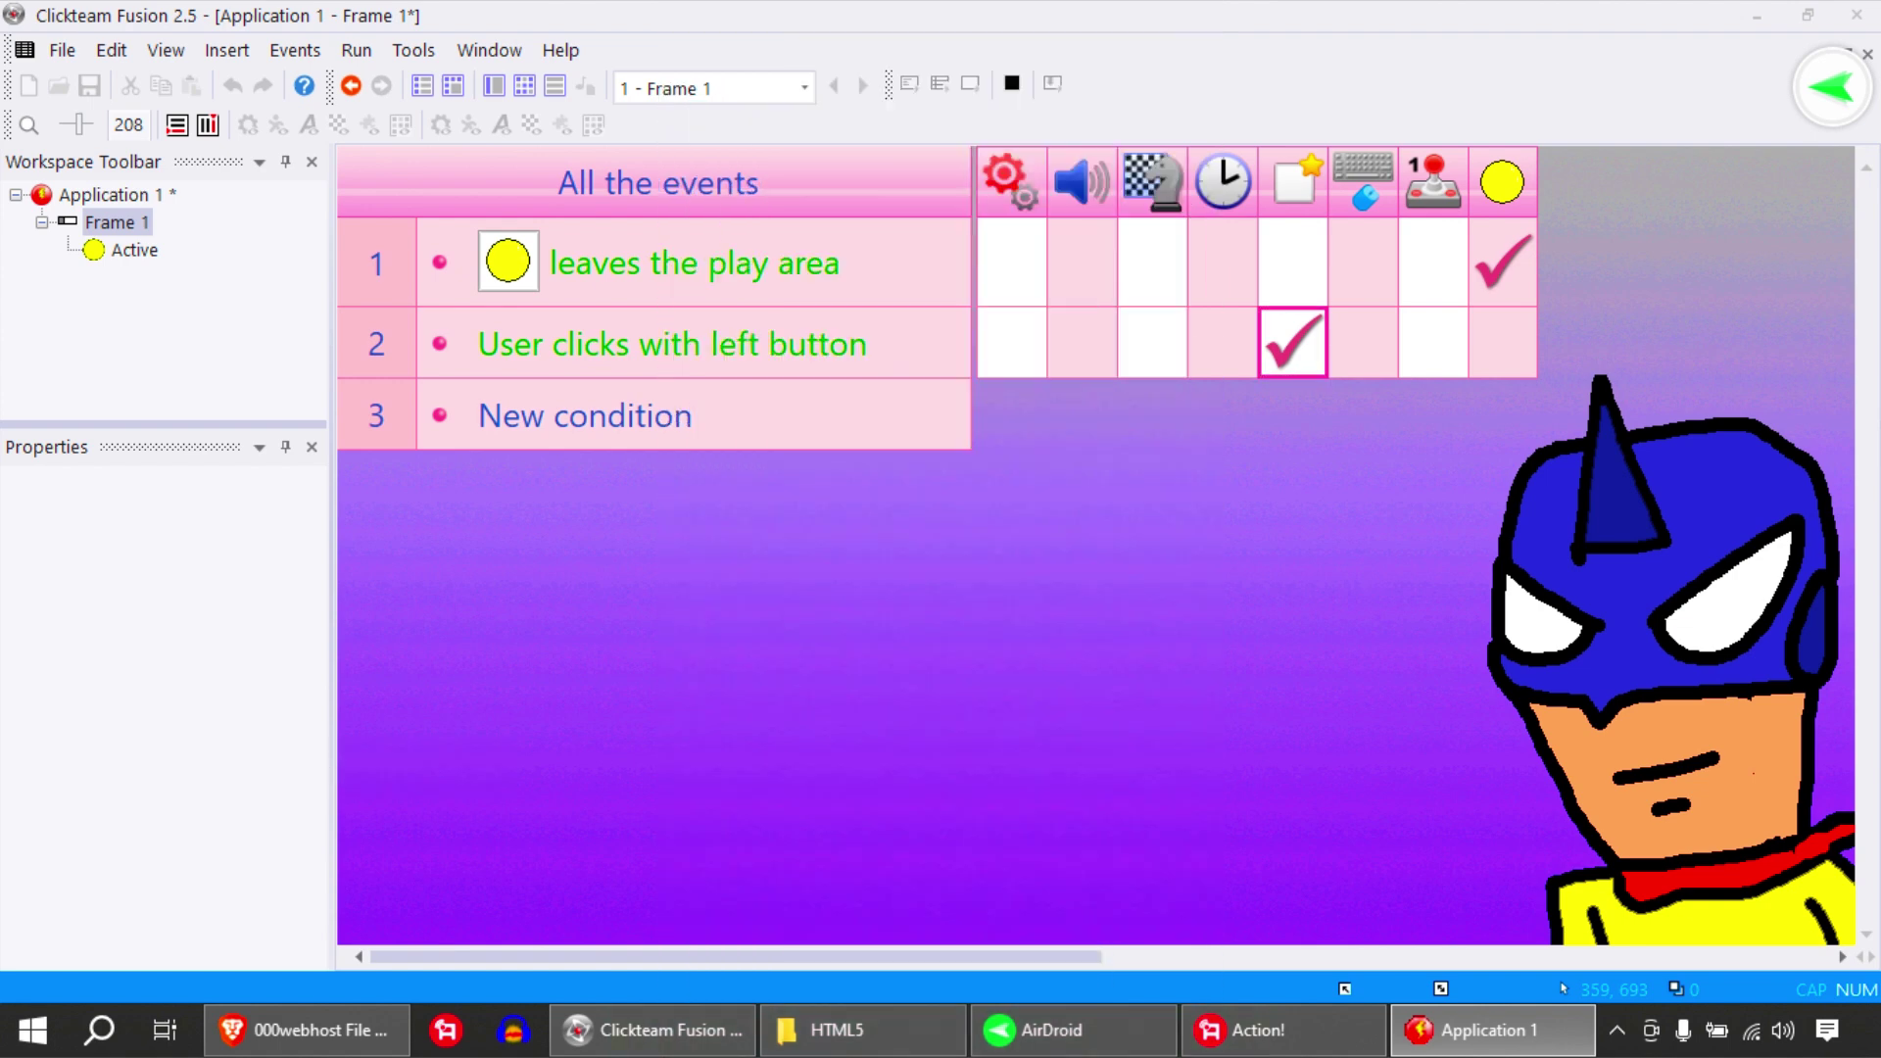
Add a third event condition for a collision between the Active object and another Active object
click(584, 416)
right_click(1051, 380)
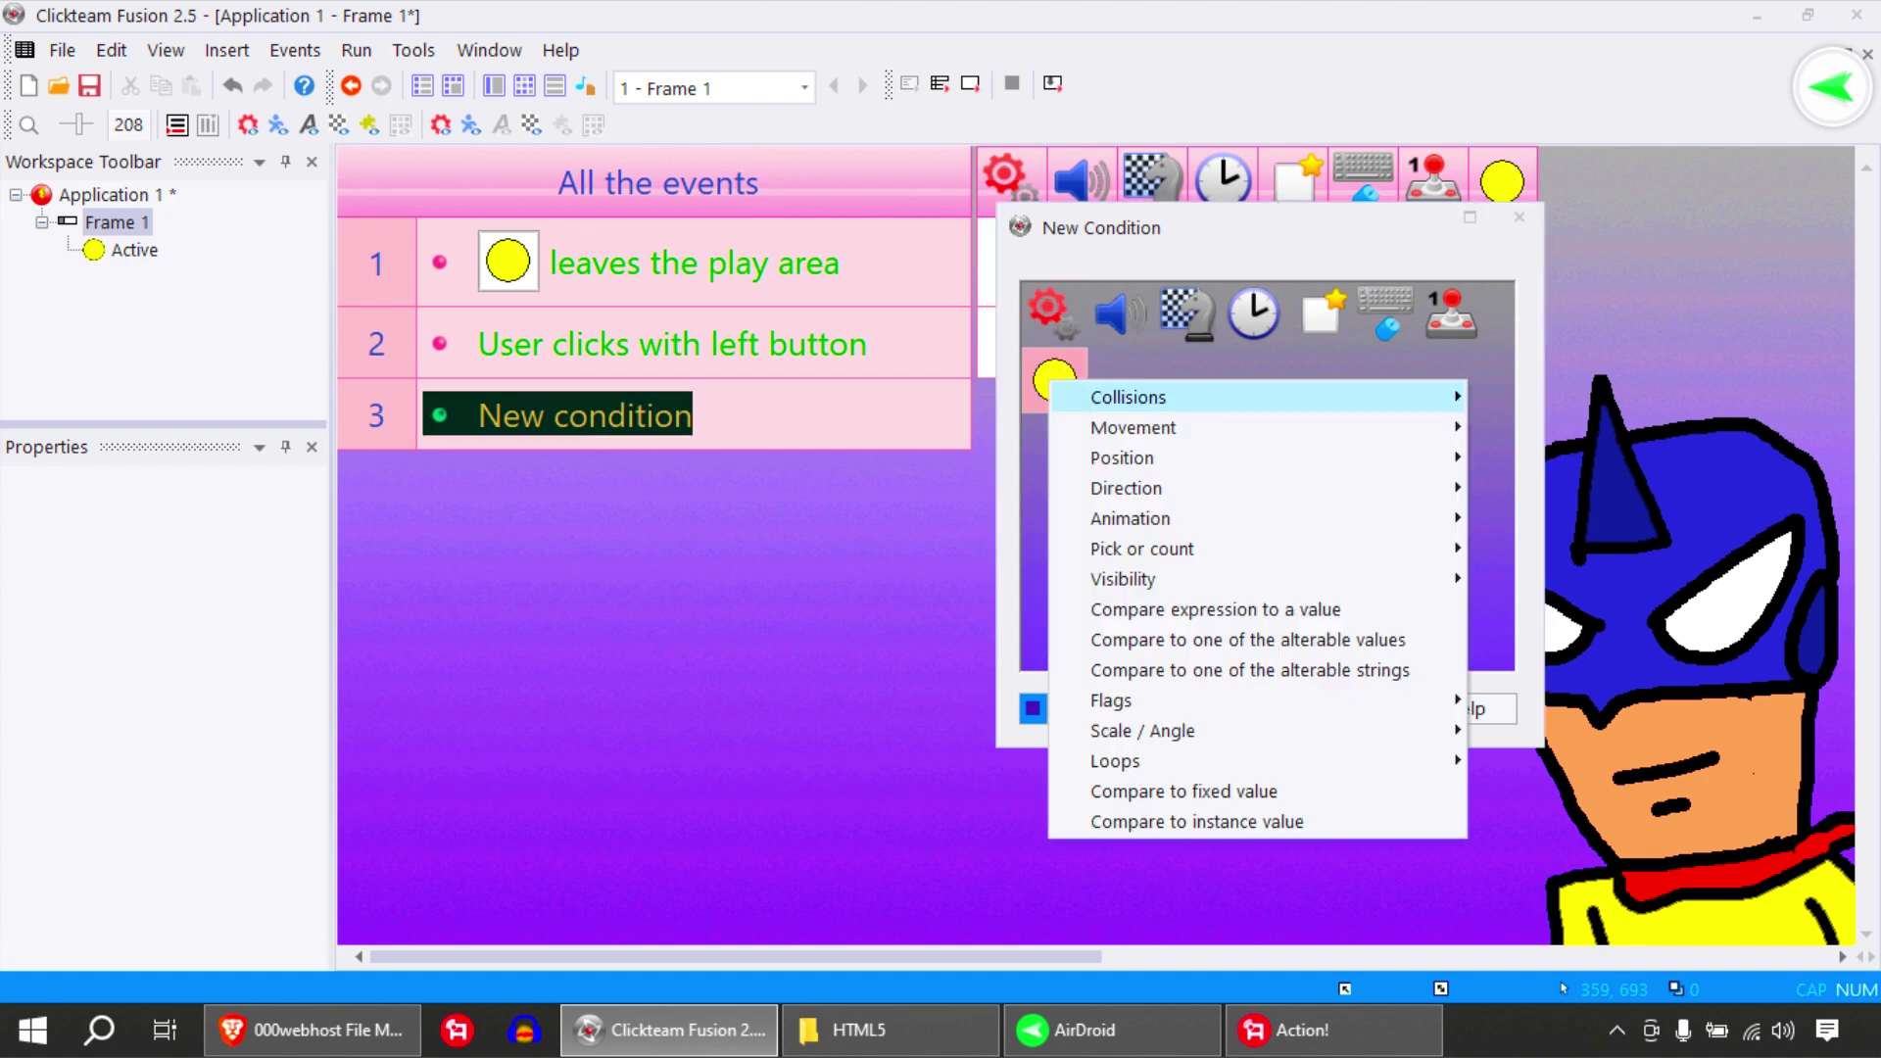
mouse_move(1127, 397)
click(695, 396)
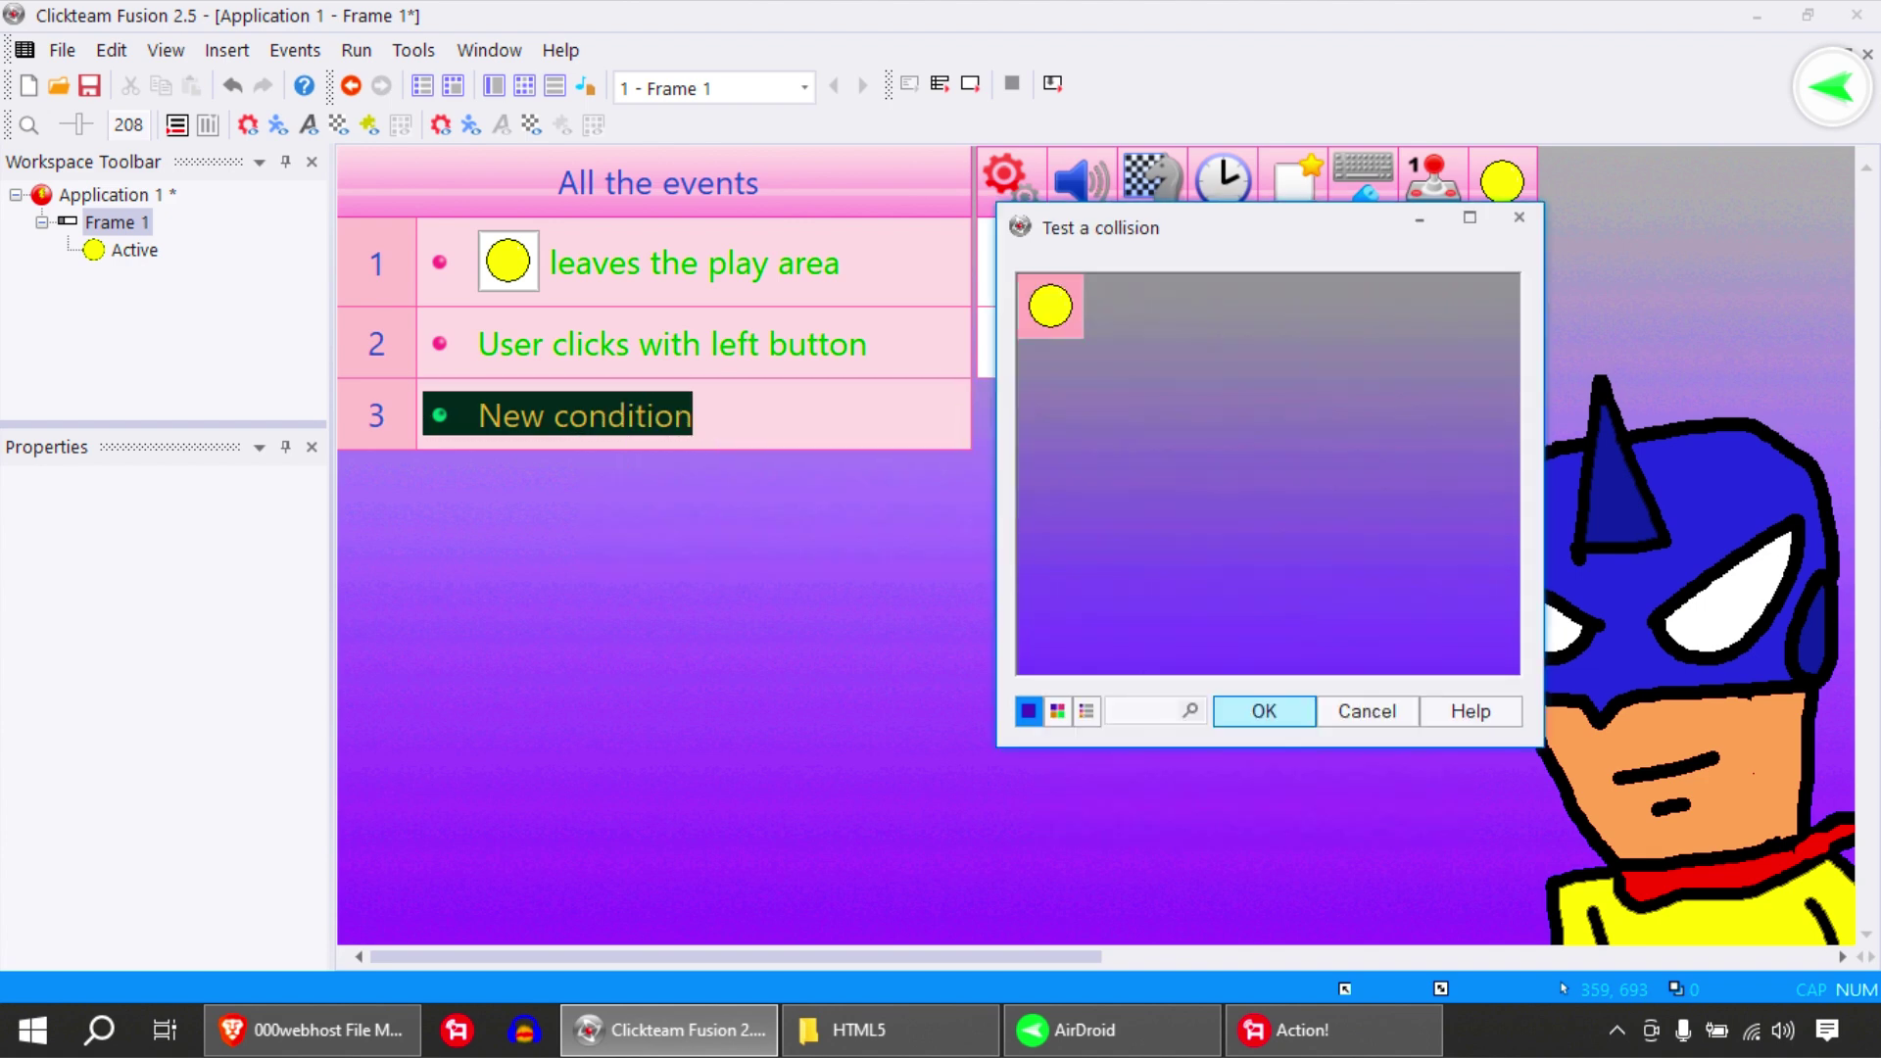
click(1263, 711)
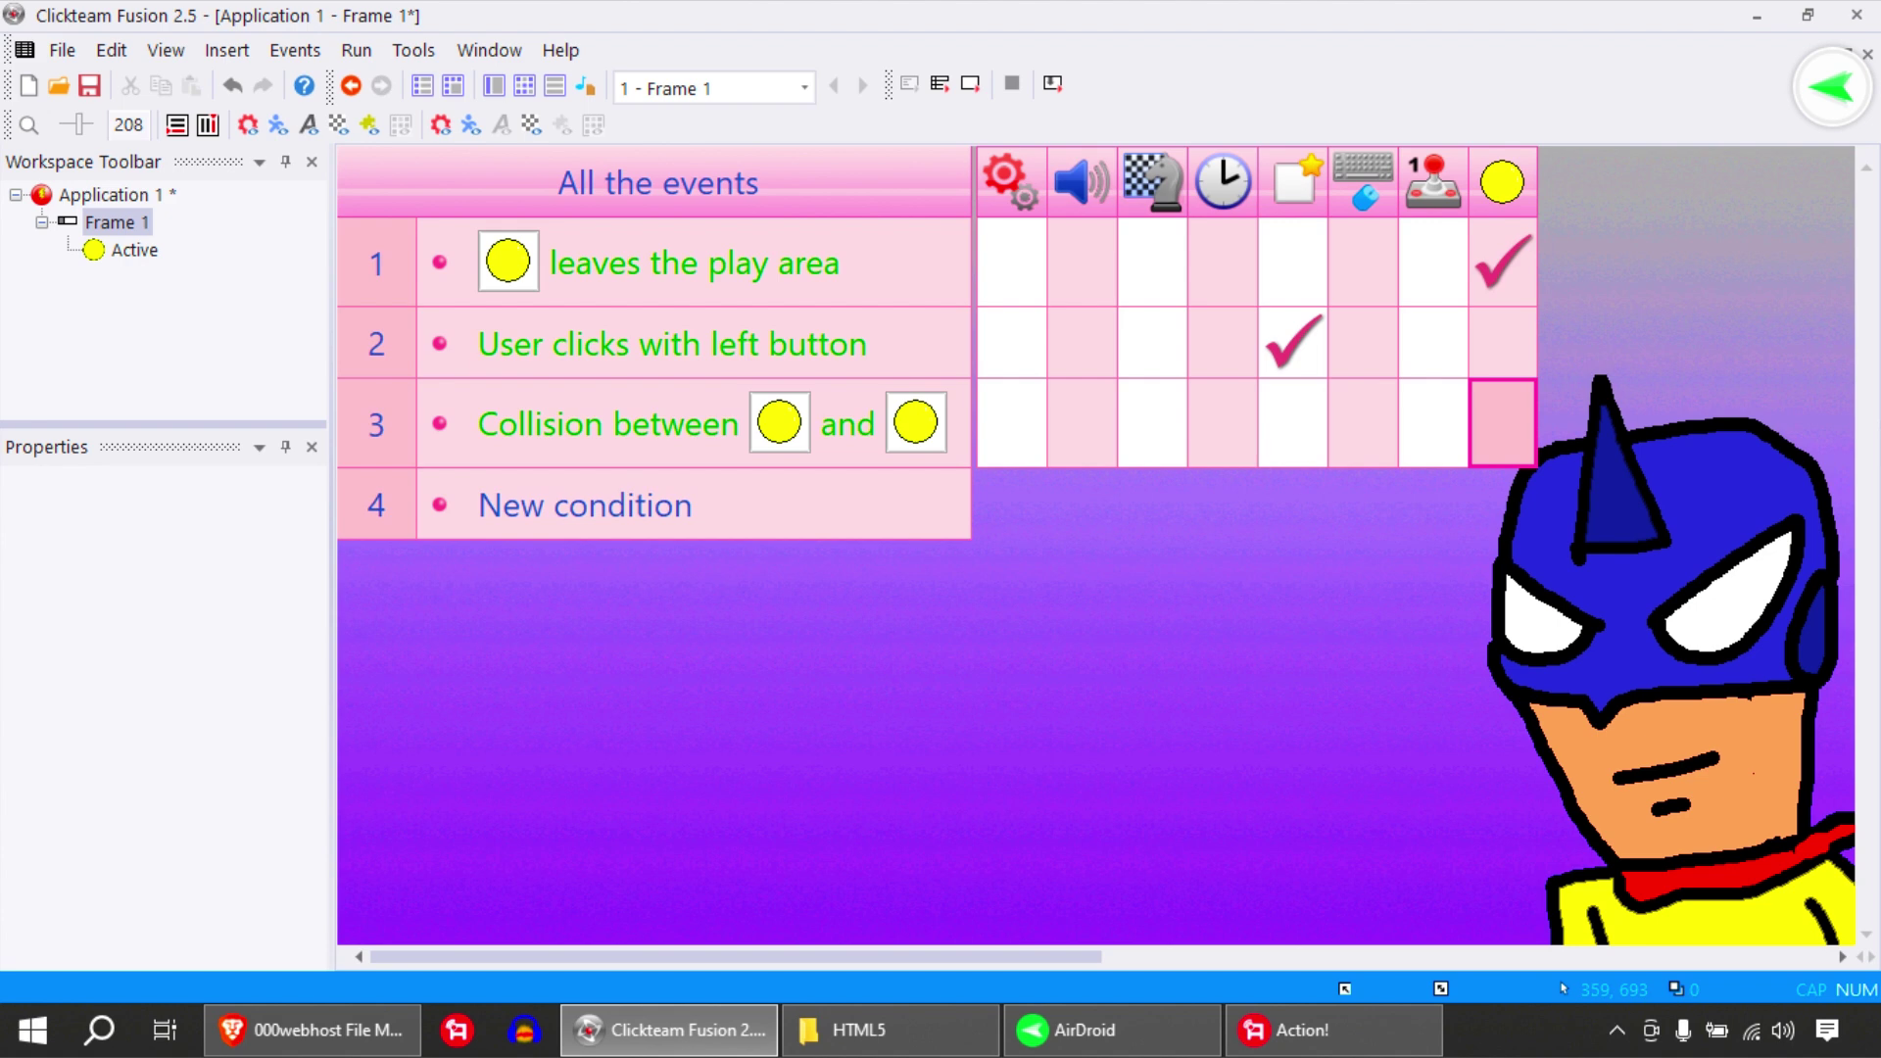
Copy the Bounce action from the play-area event to the collision event and test-run the frame
drag(1503, 262, 1503, 422)
click(970, 85)
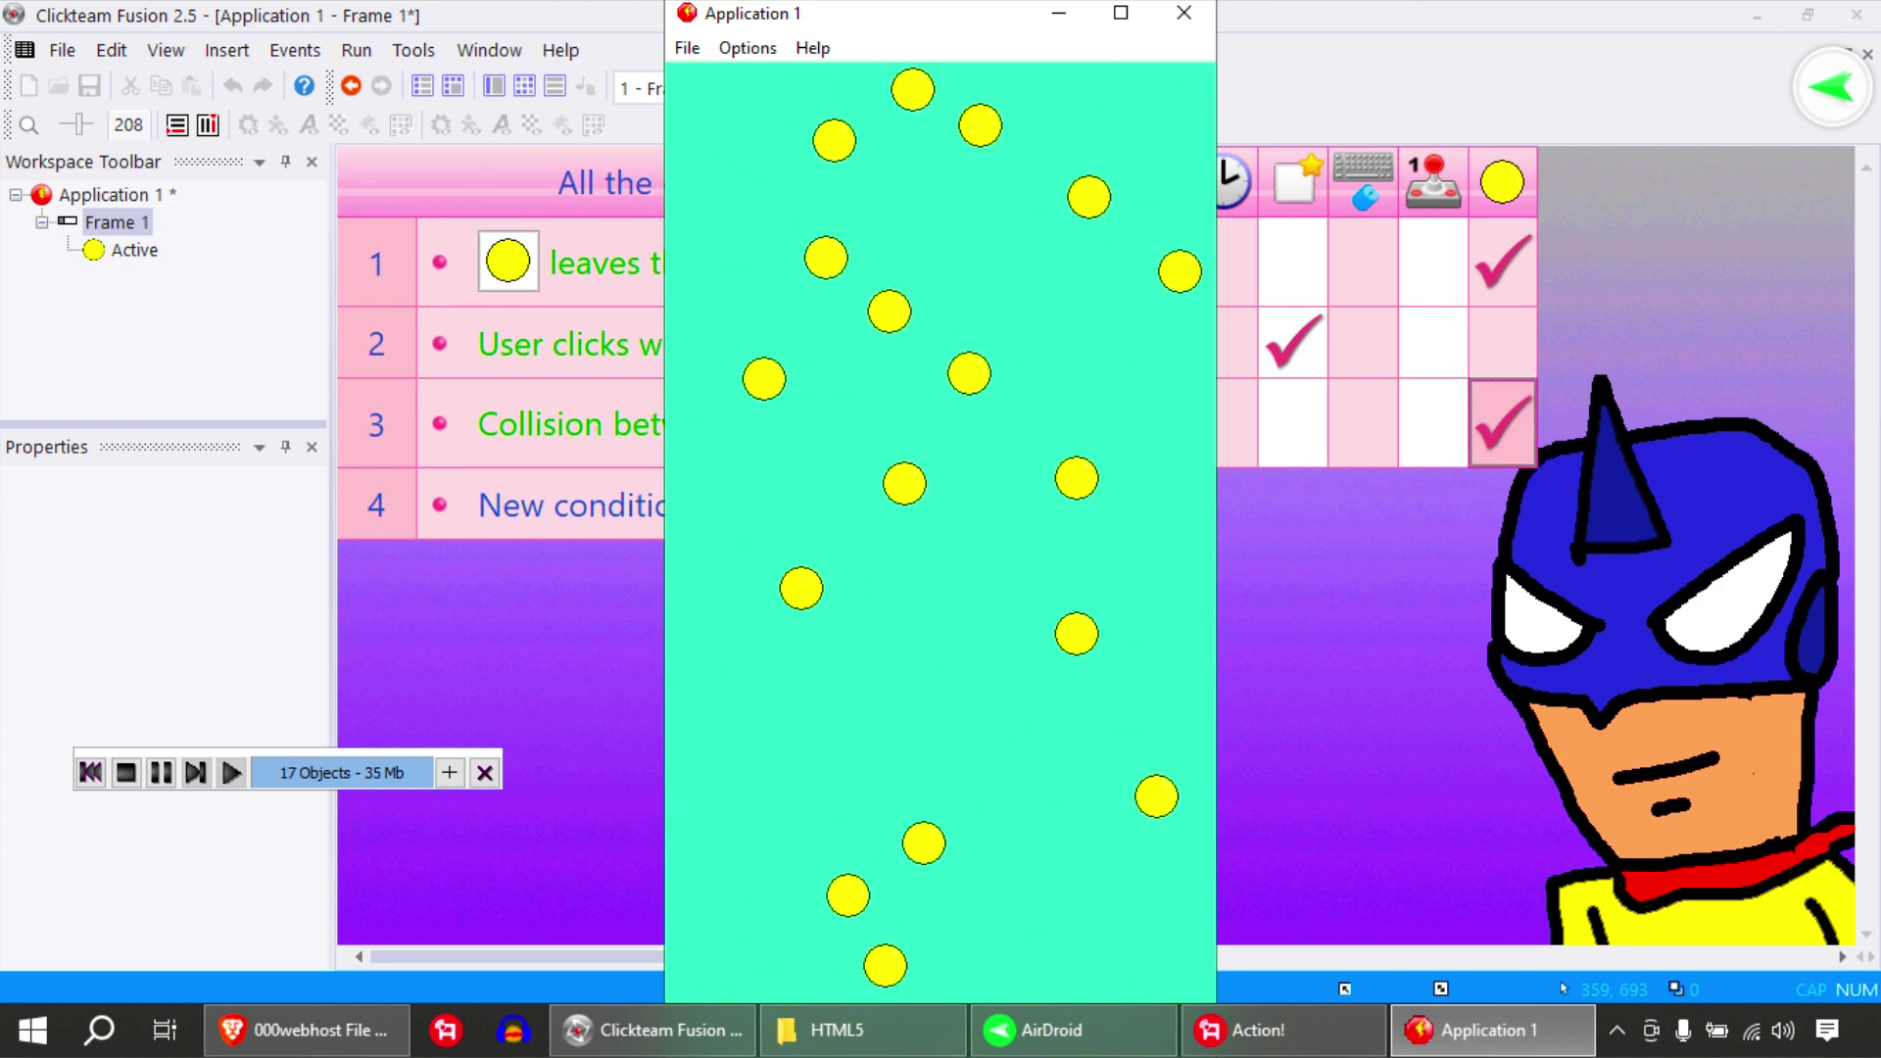
key(alt+F4)
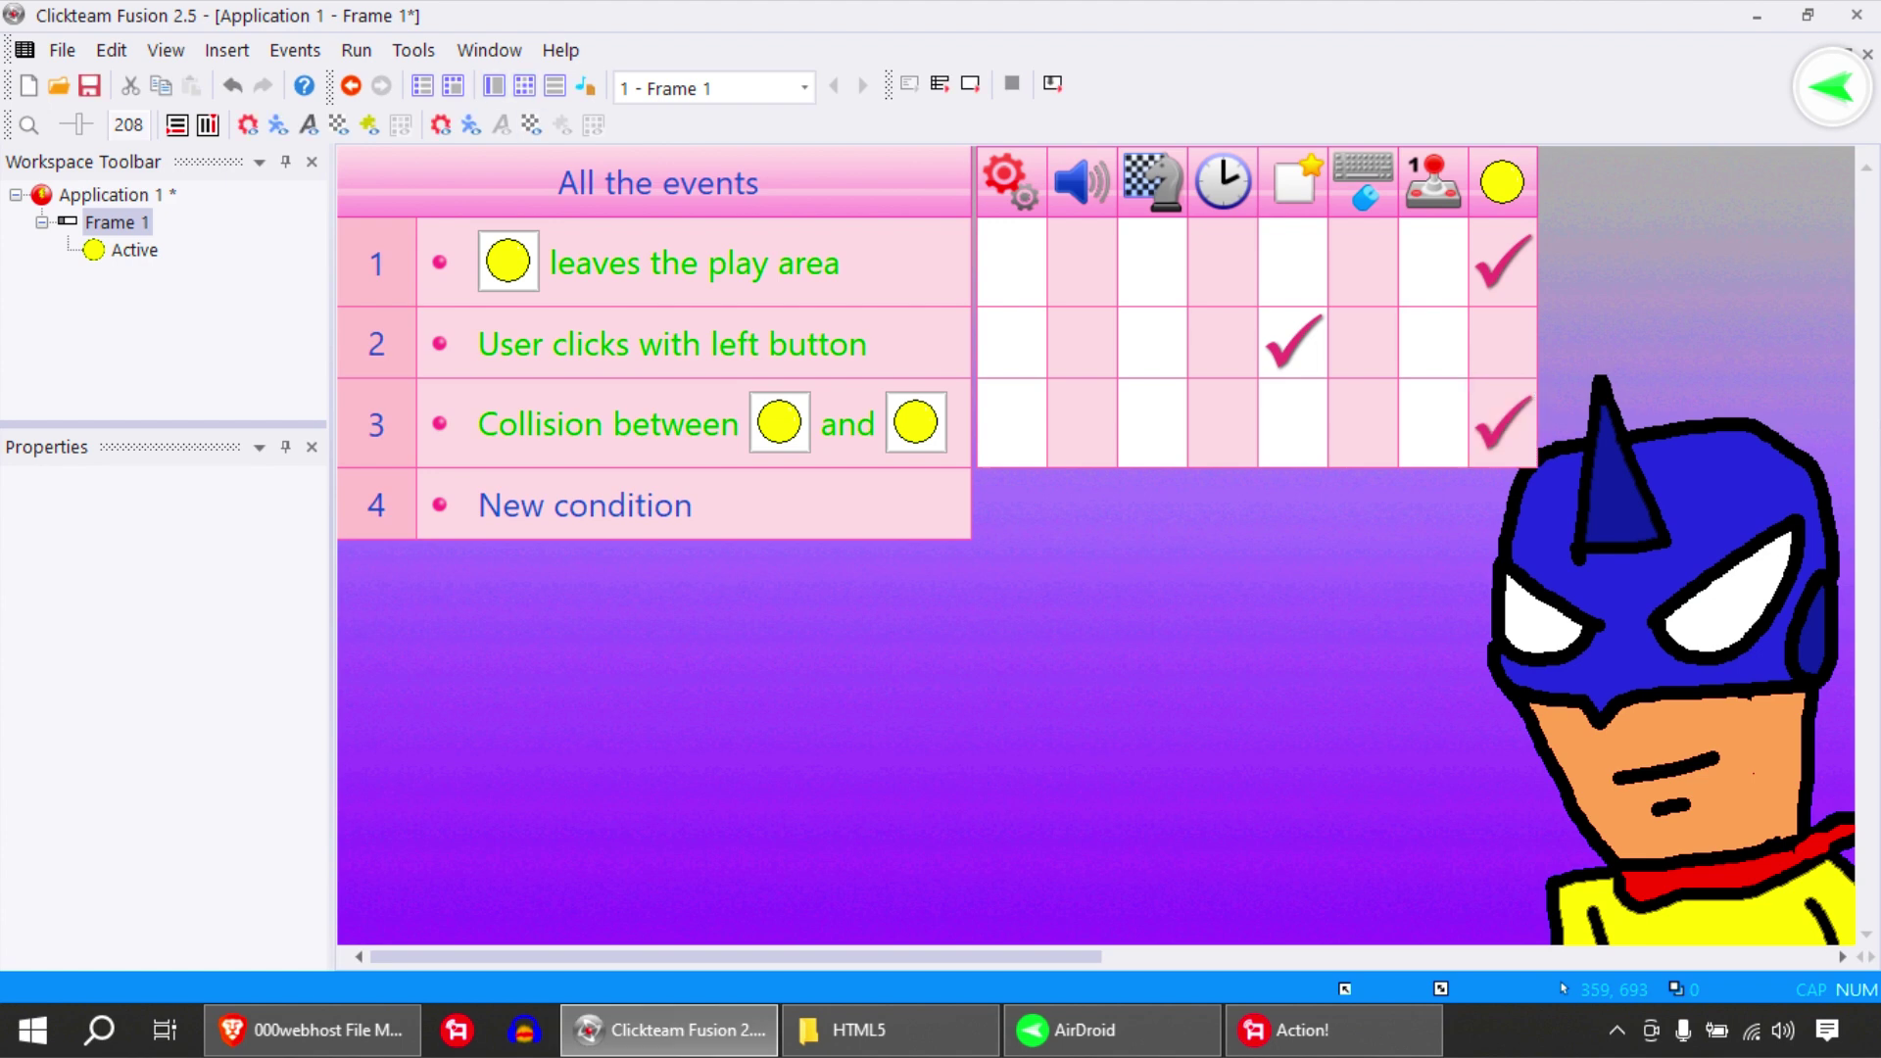
Return to the frame editor and build the application as an HTML5 project named yellowtest2 in the Desktop\HTML5 folder
key(ctrl+m)
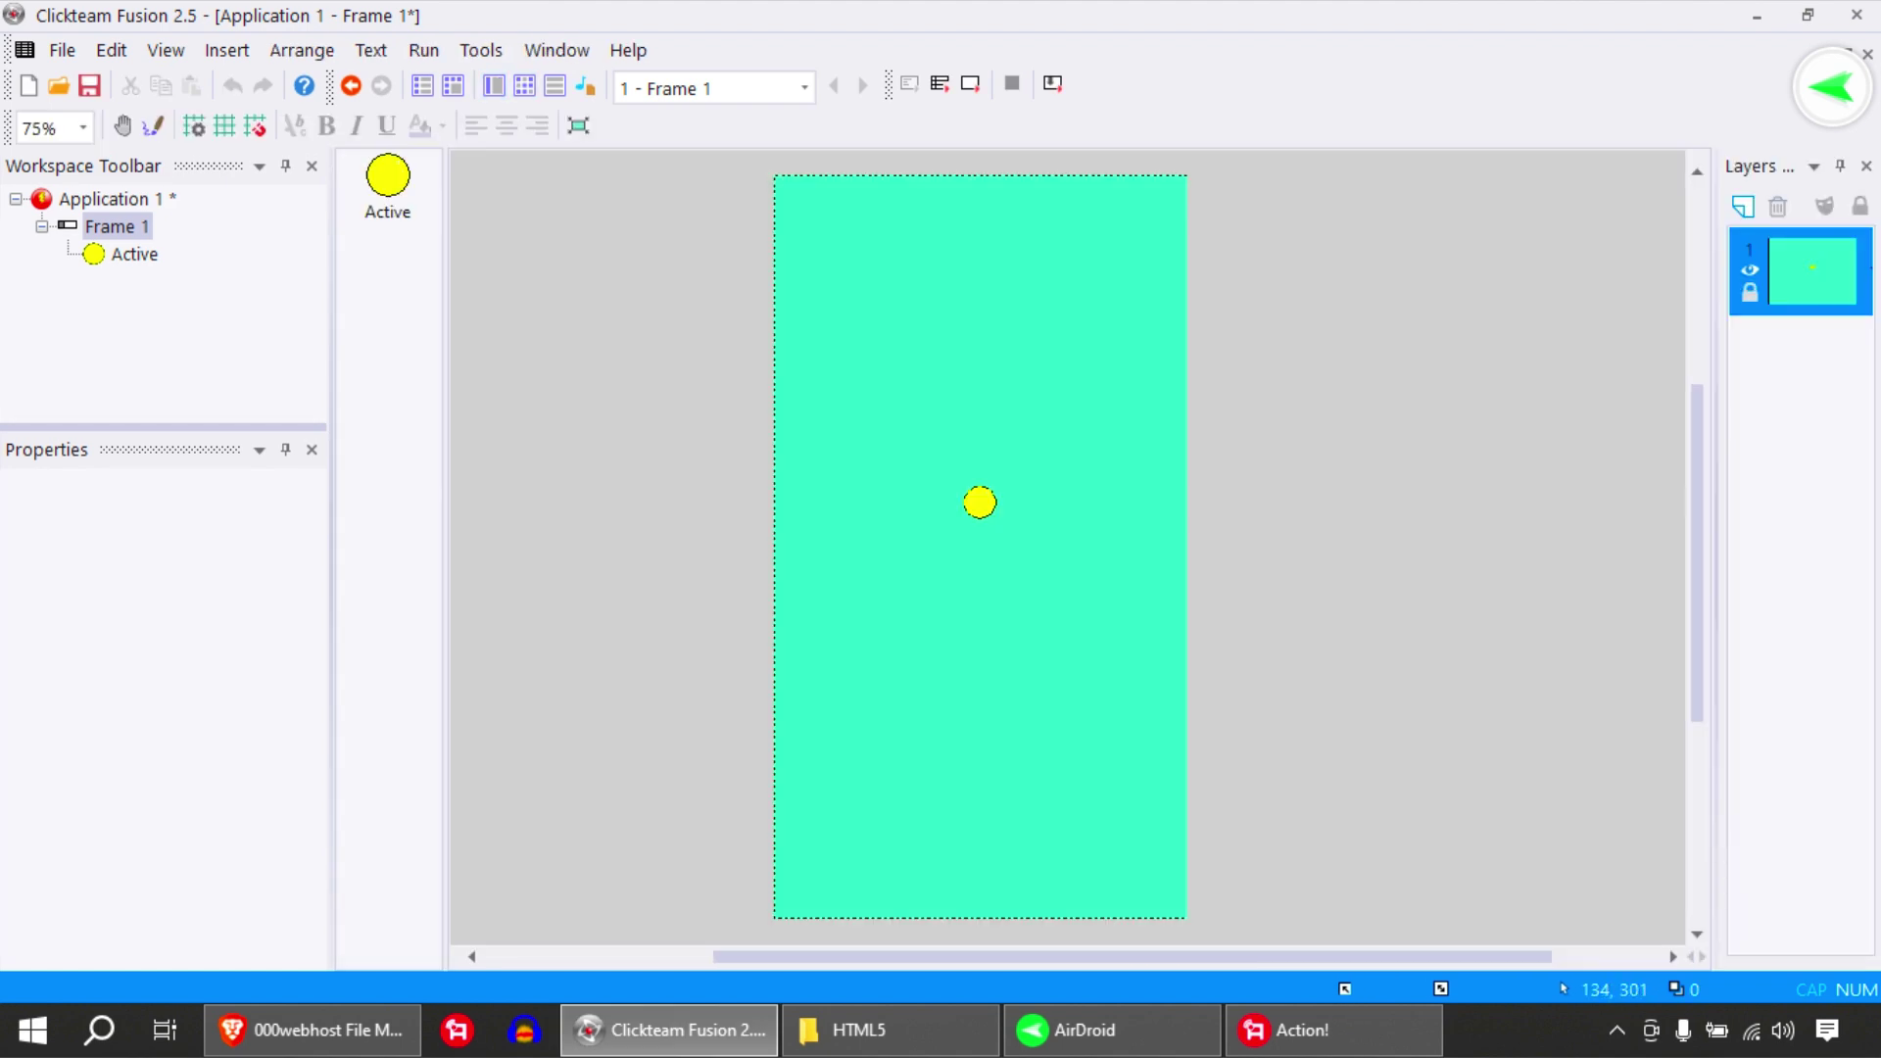
middle_drag(859, 402, 794, 401)
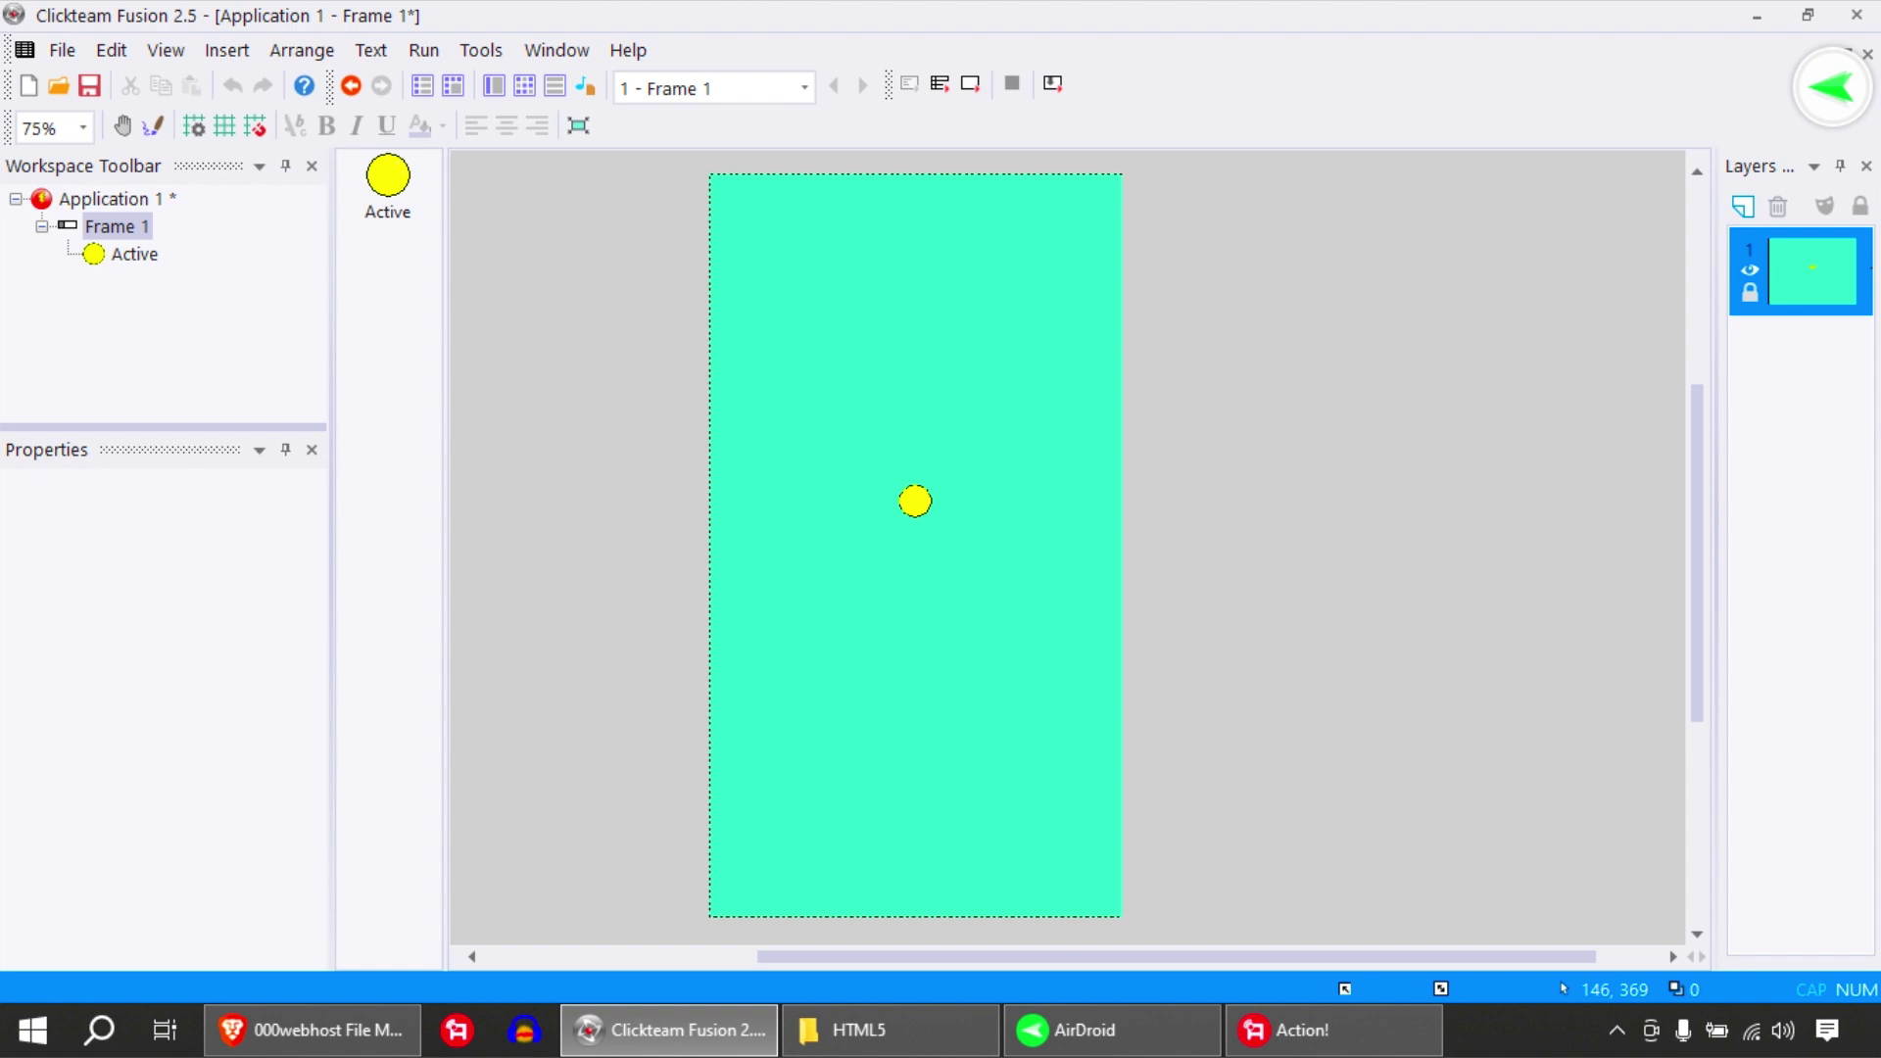
click(62, 50)
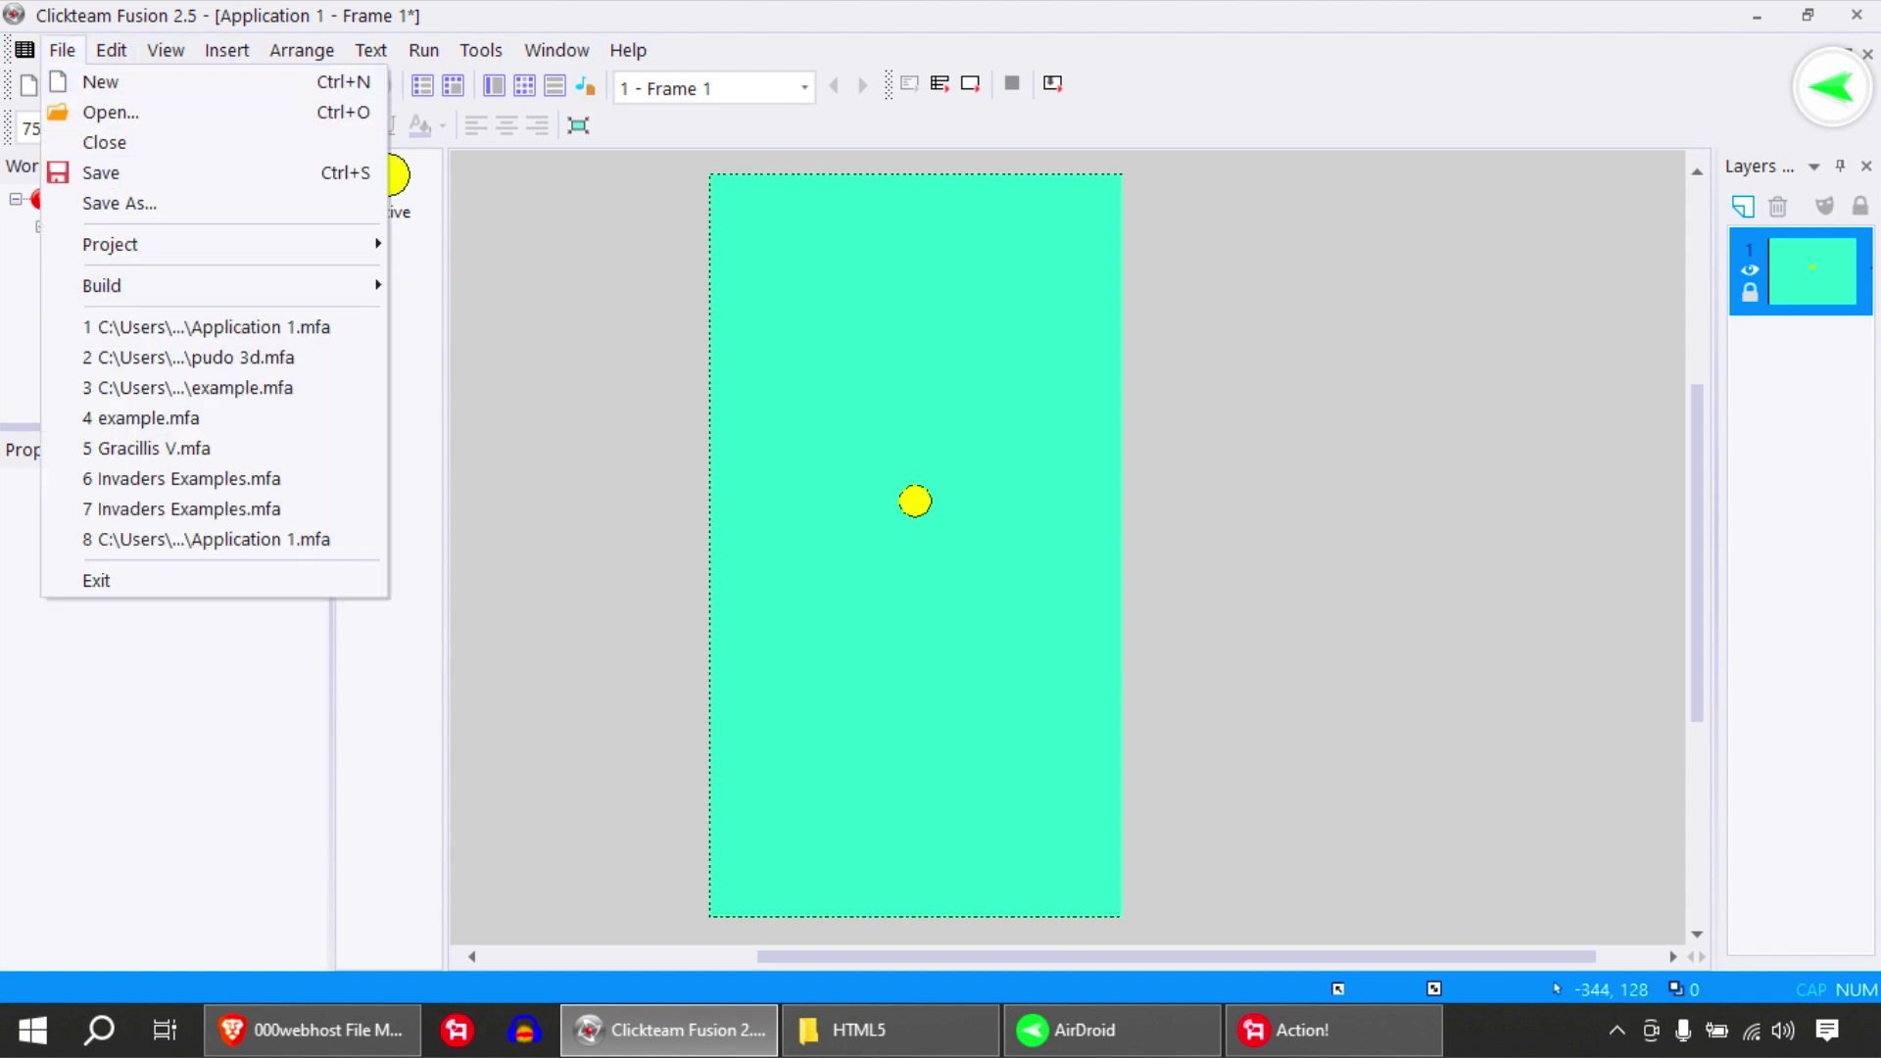
mouse_move(108, 285)
click(474, 326)
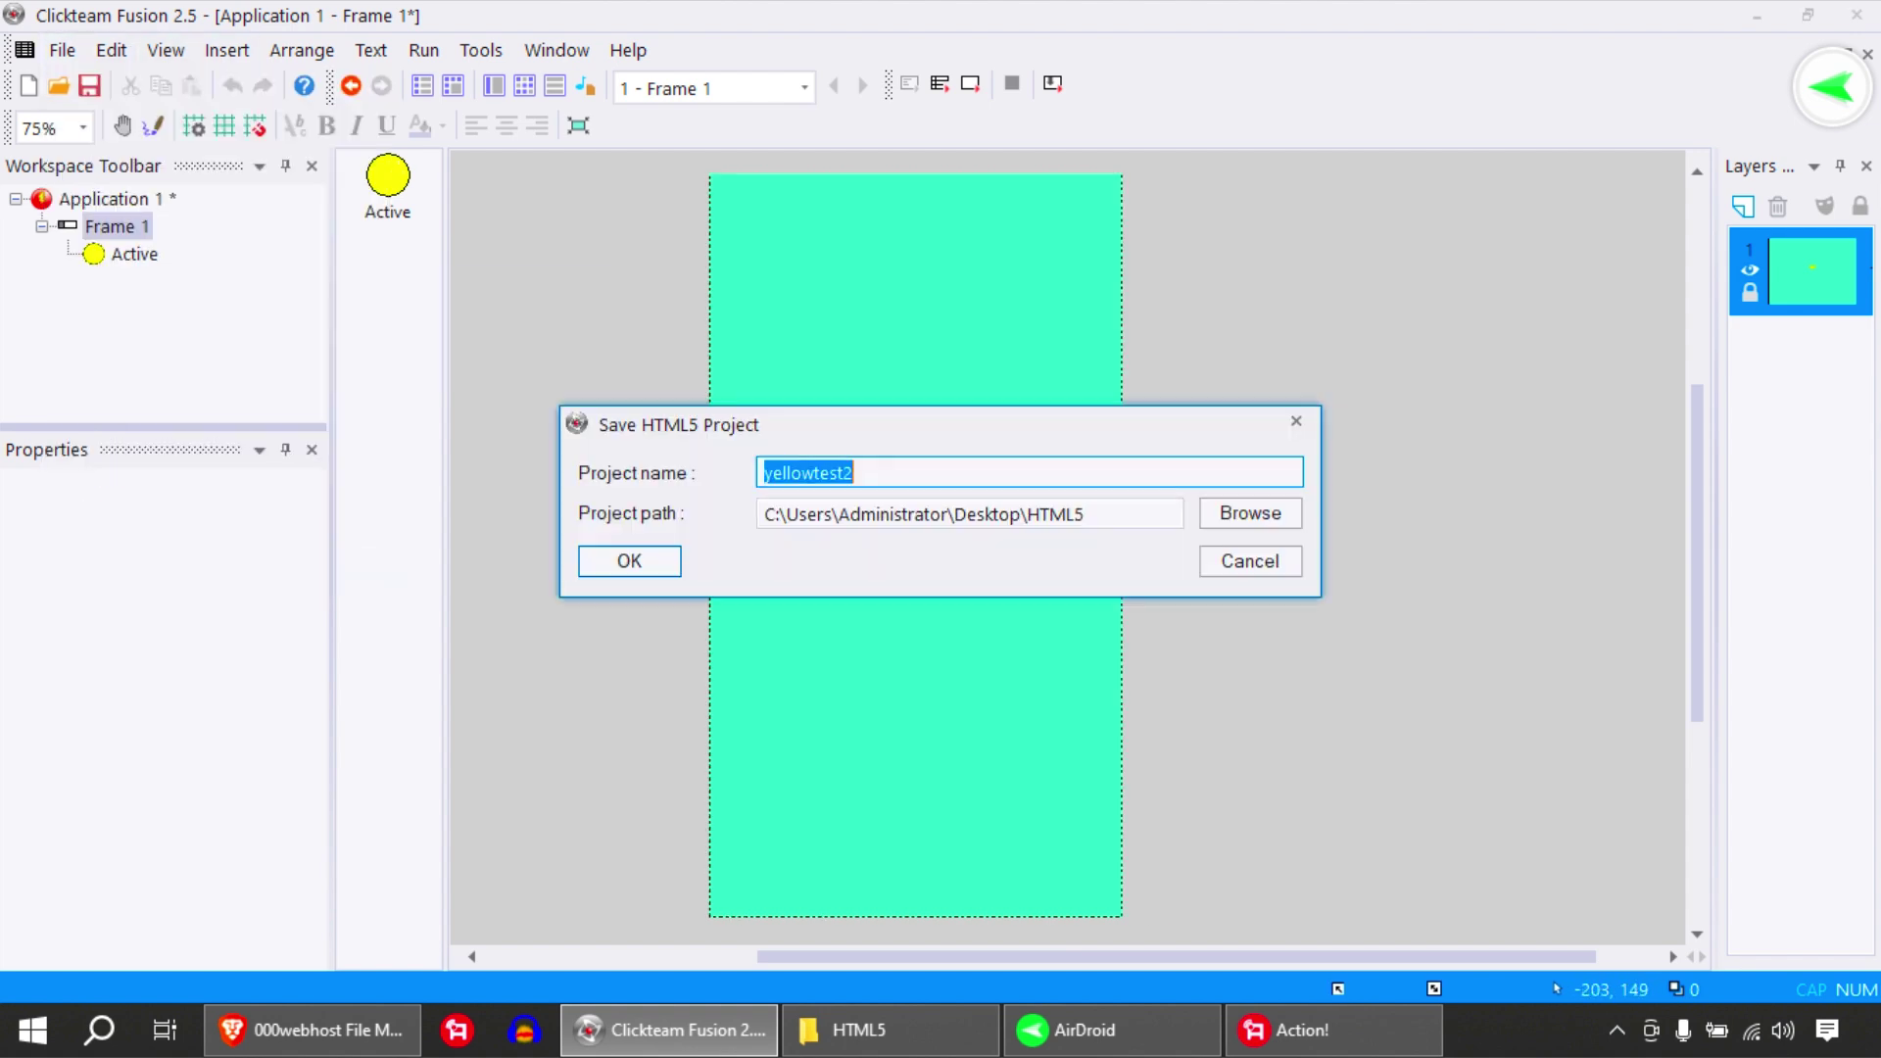
click(855, 473)
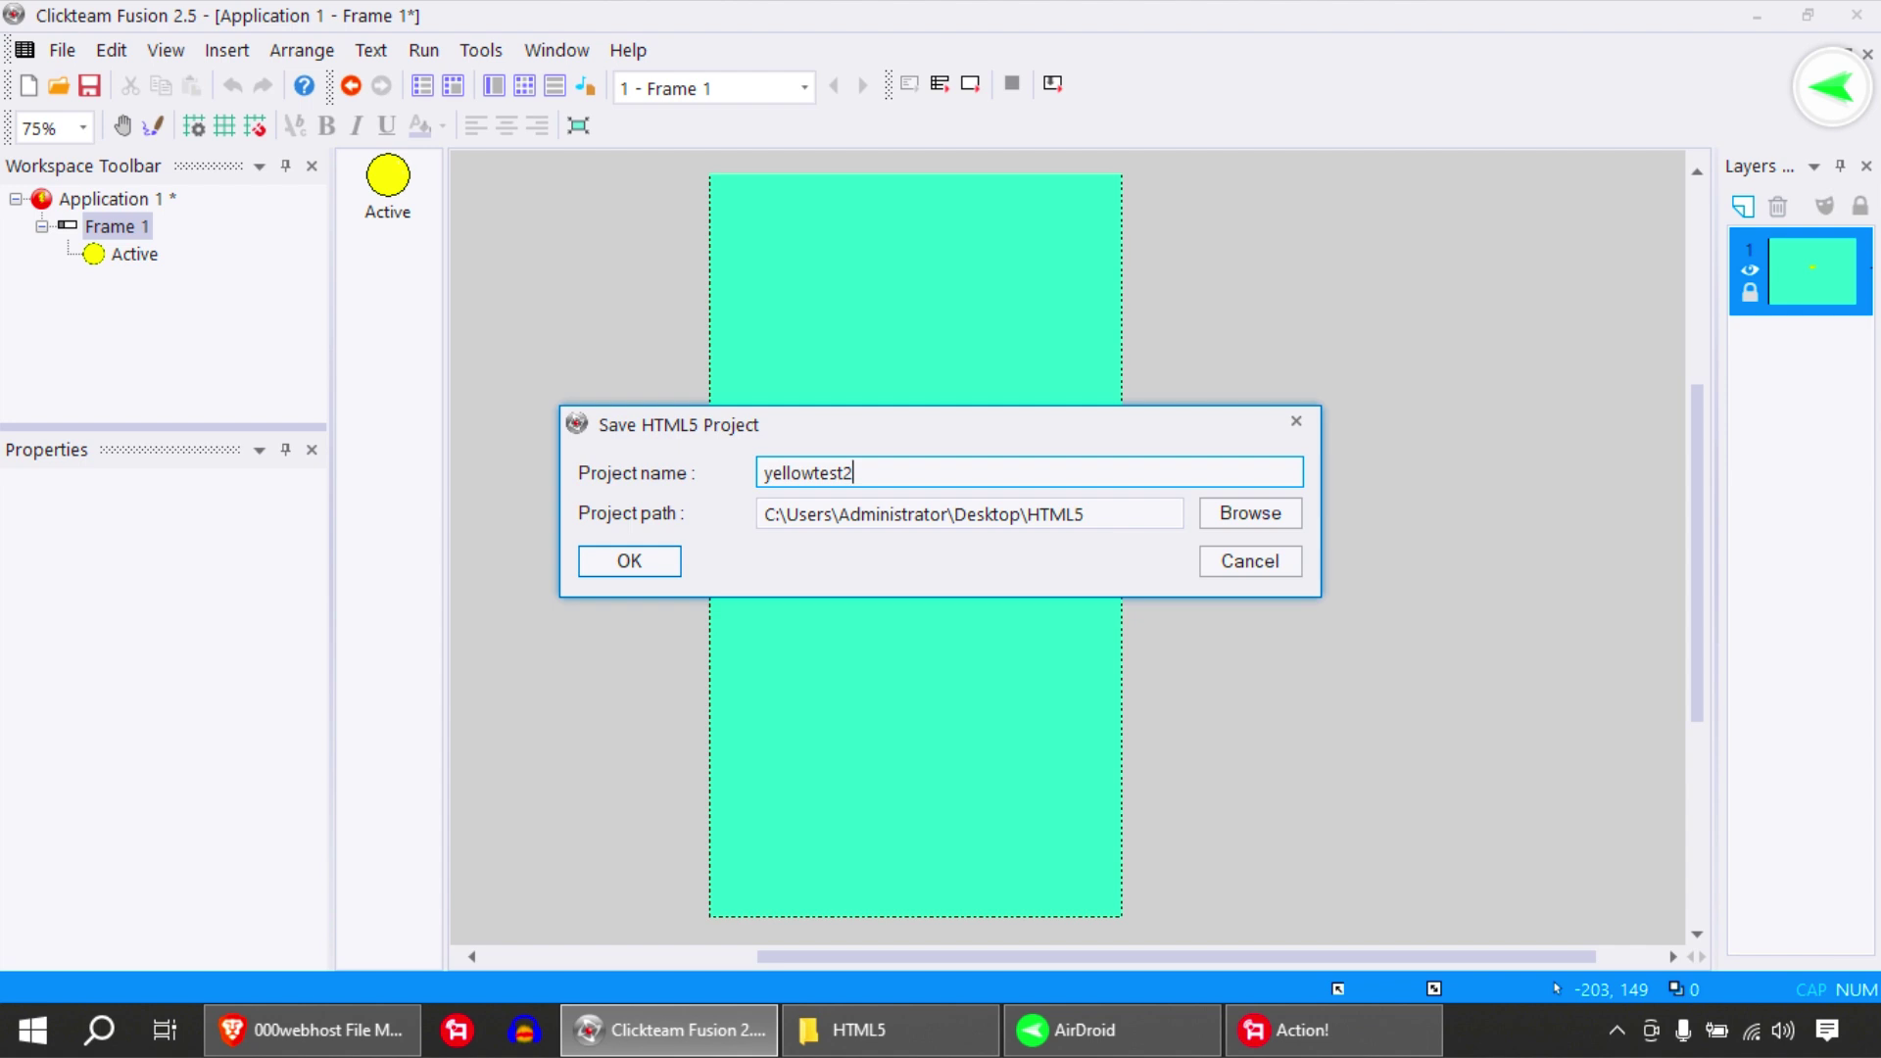
click(629, 561)
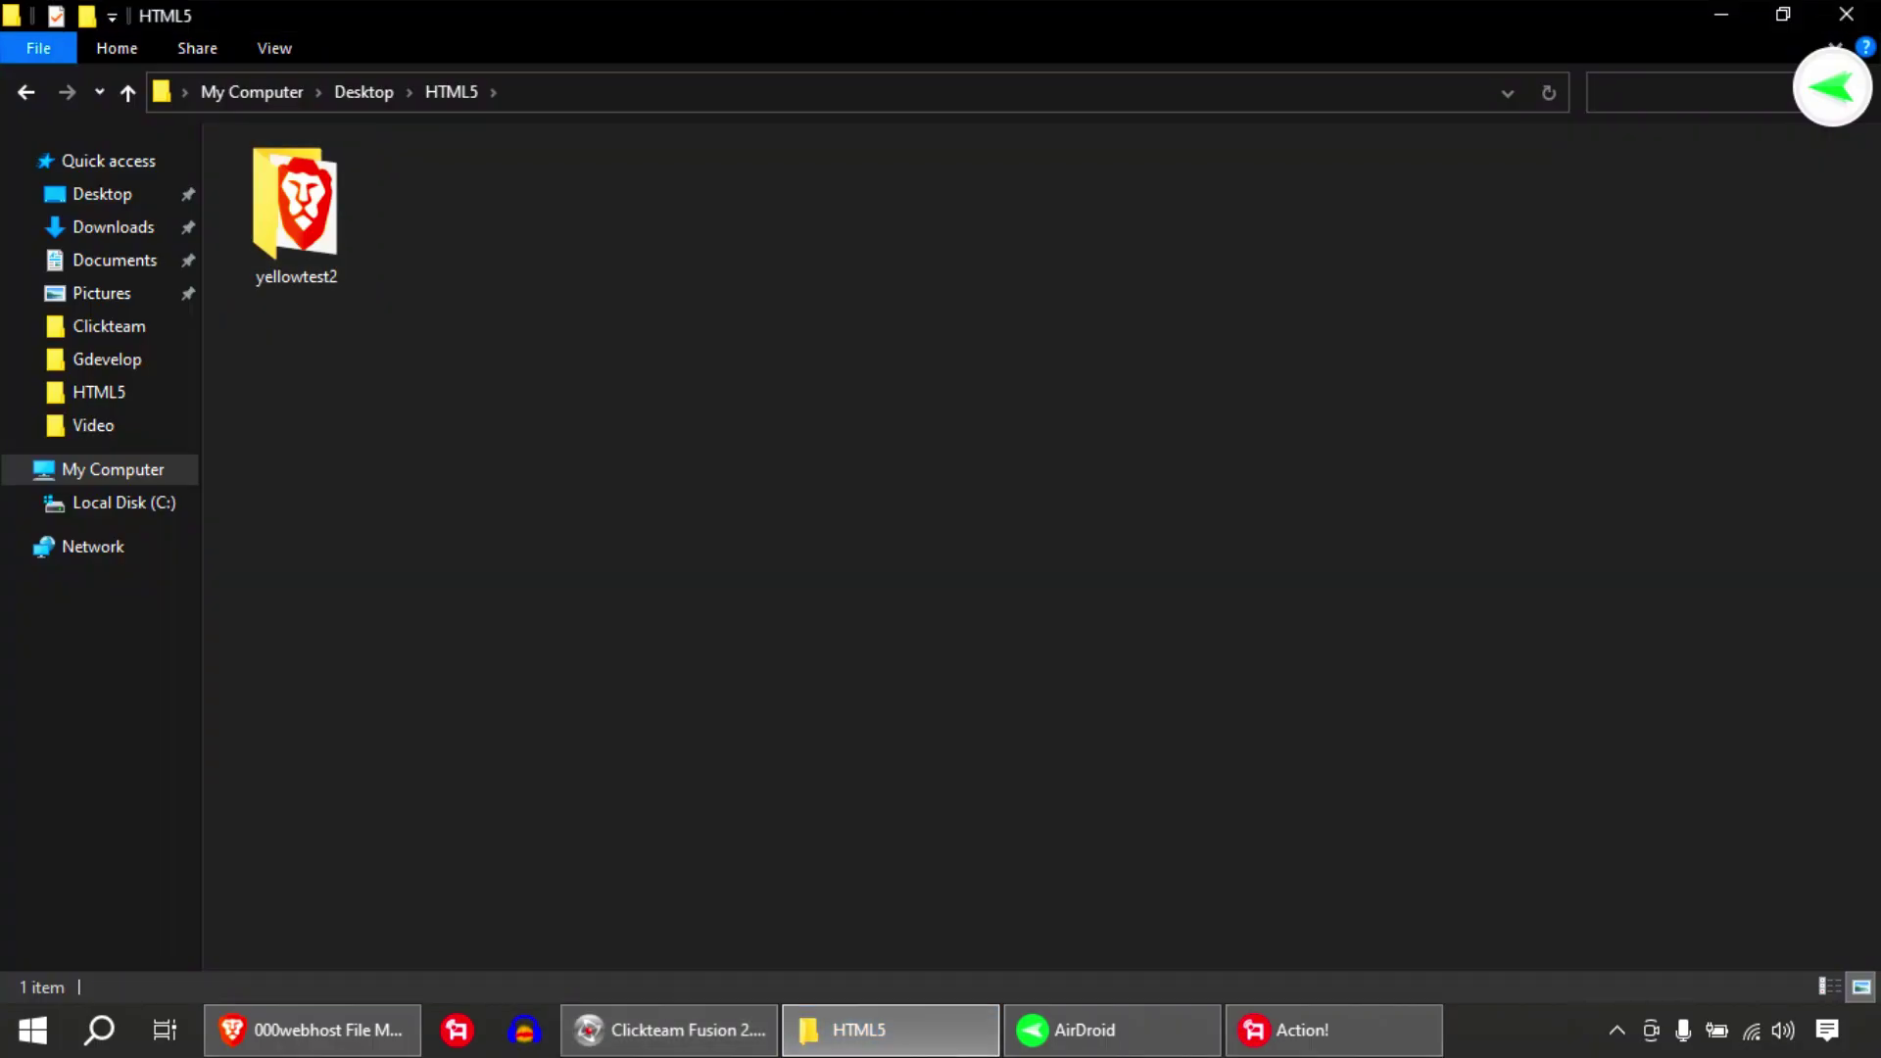
Open index.html from the exported yellowtest2 folder in the browser to test it locally
double_click(294, 207)
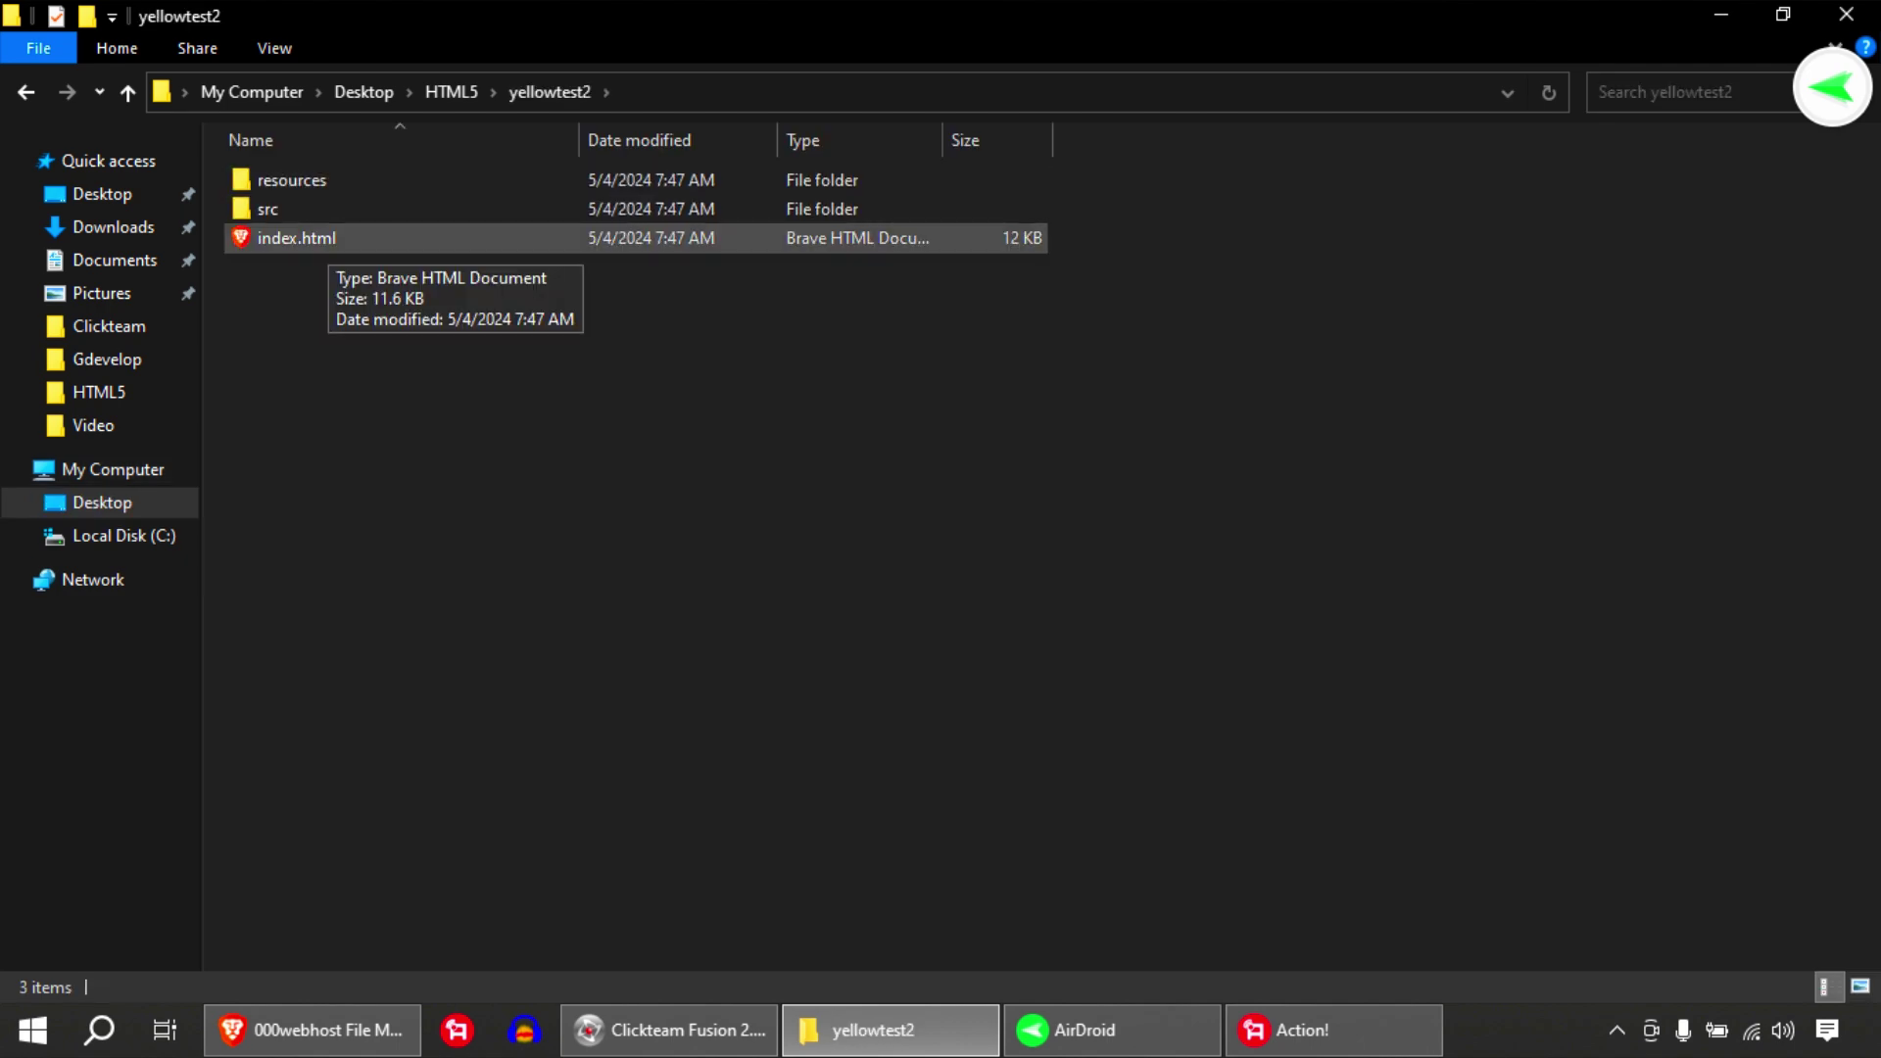
double_click(294, 238)
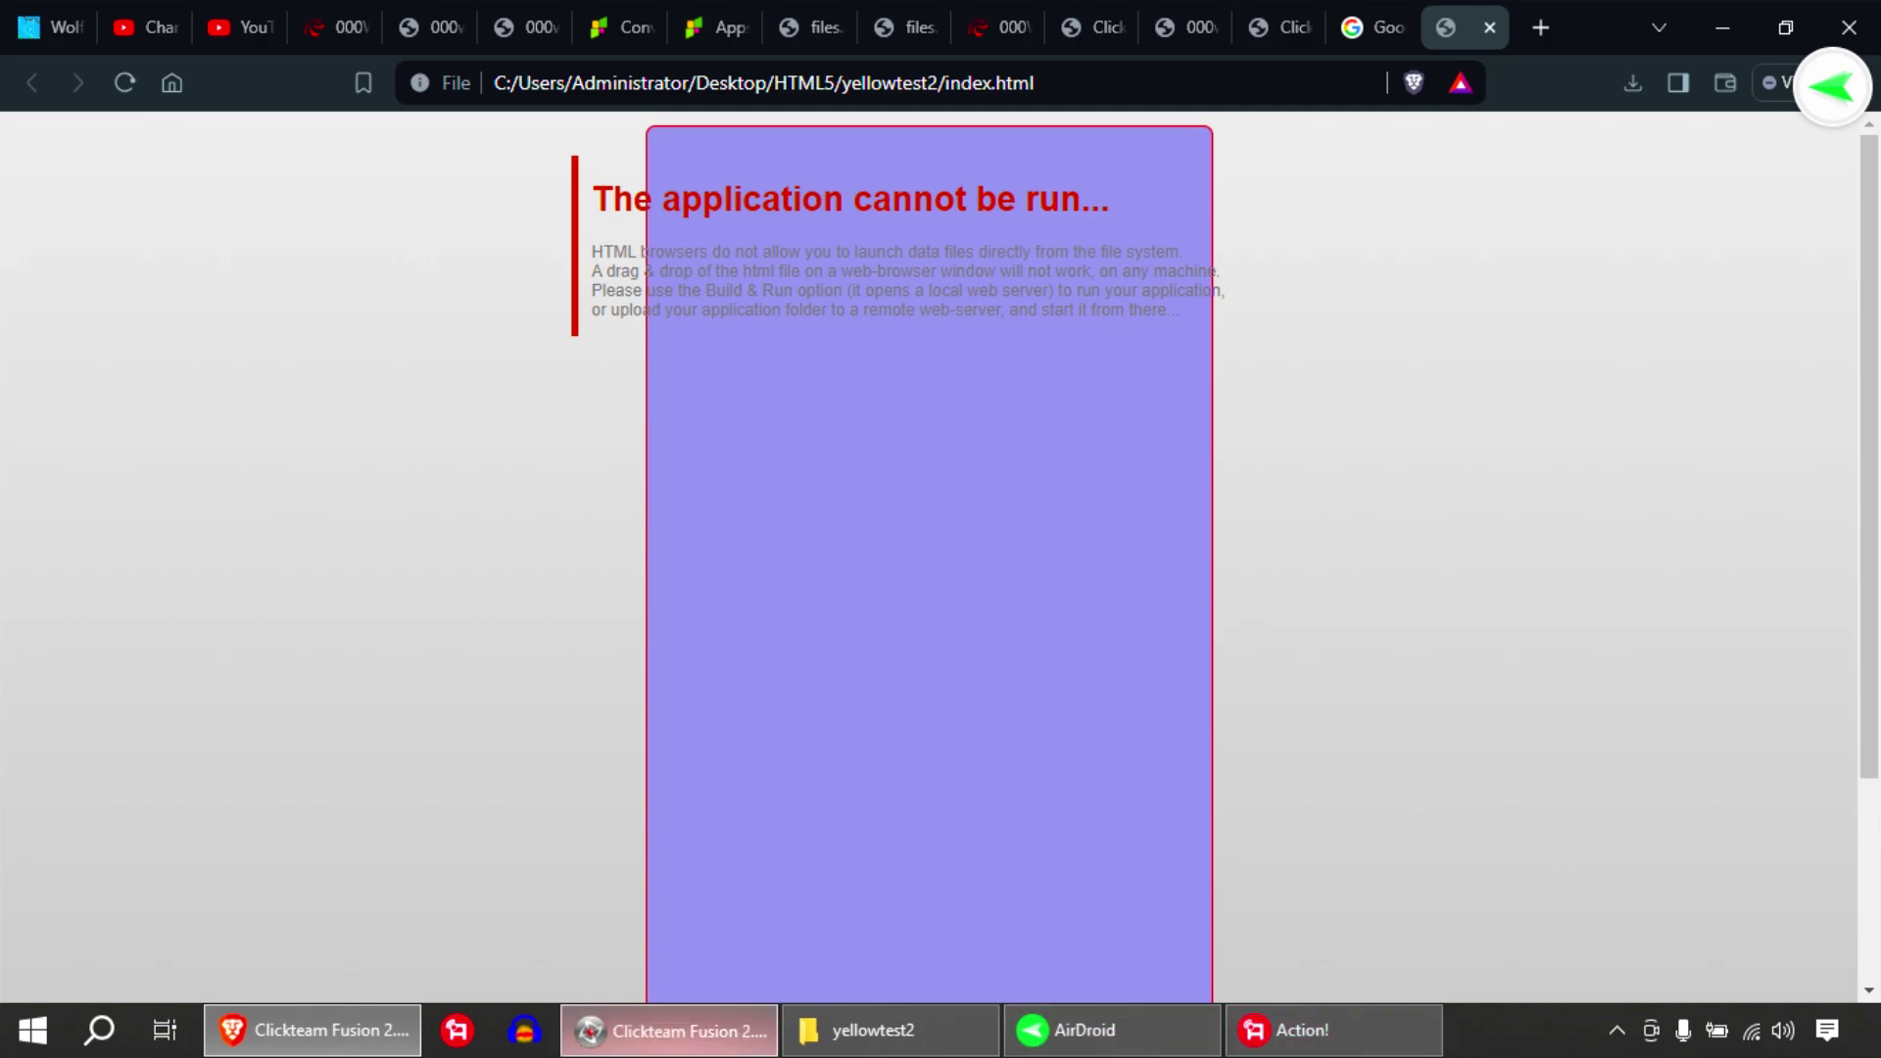
click(670, 1030)
click(872, 1030)
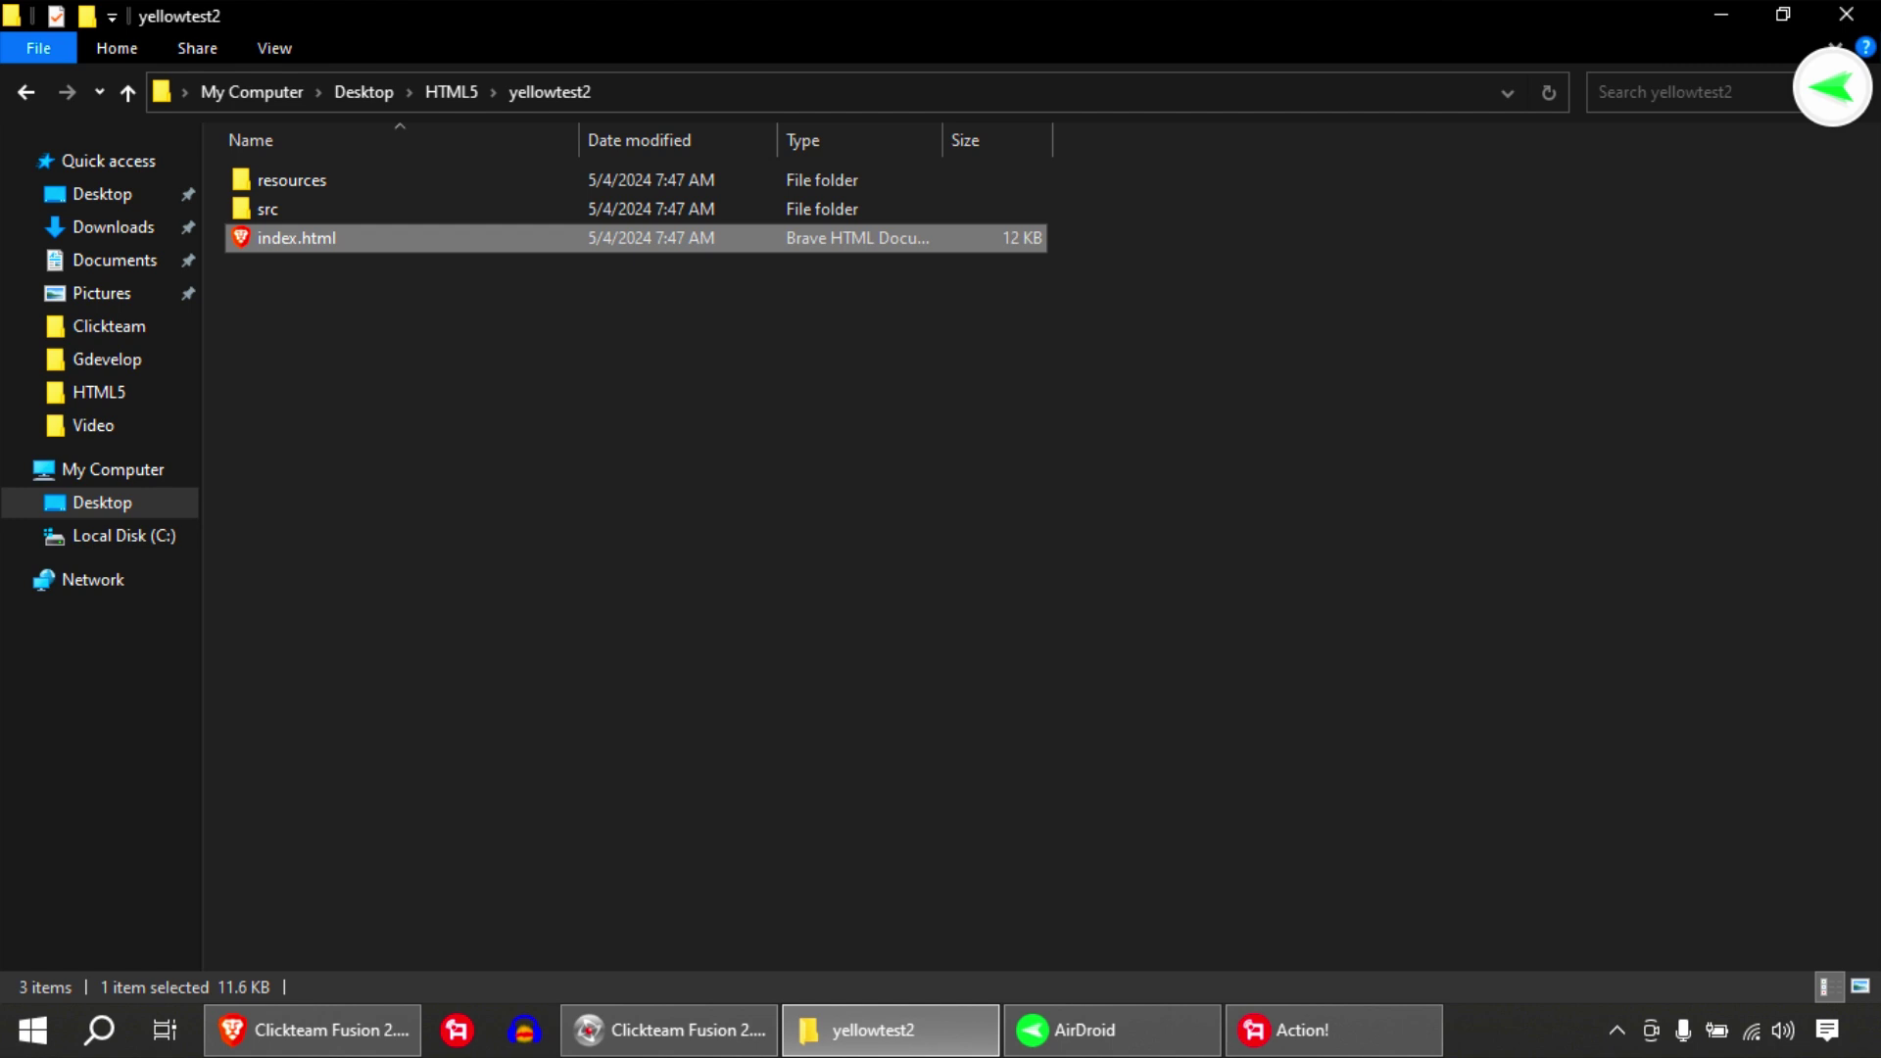
click(311, 1030)
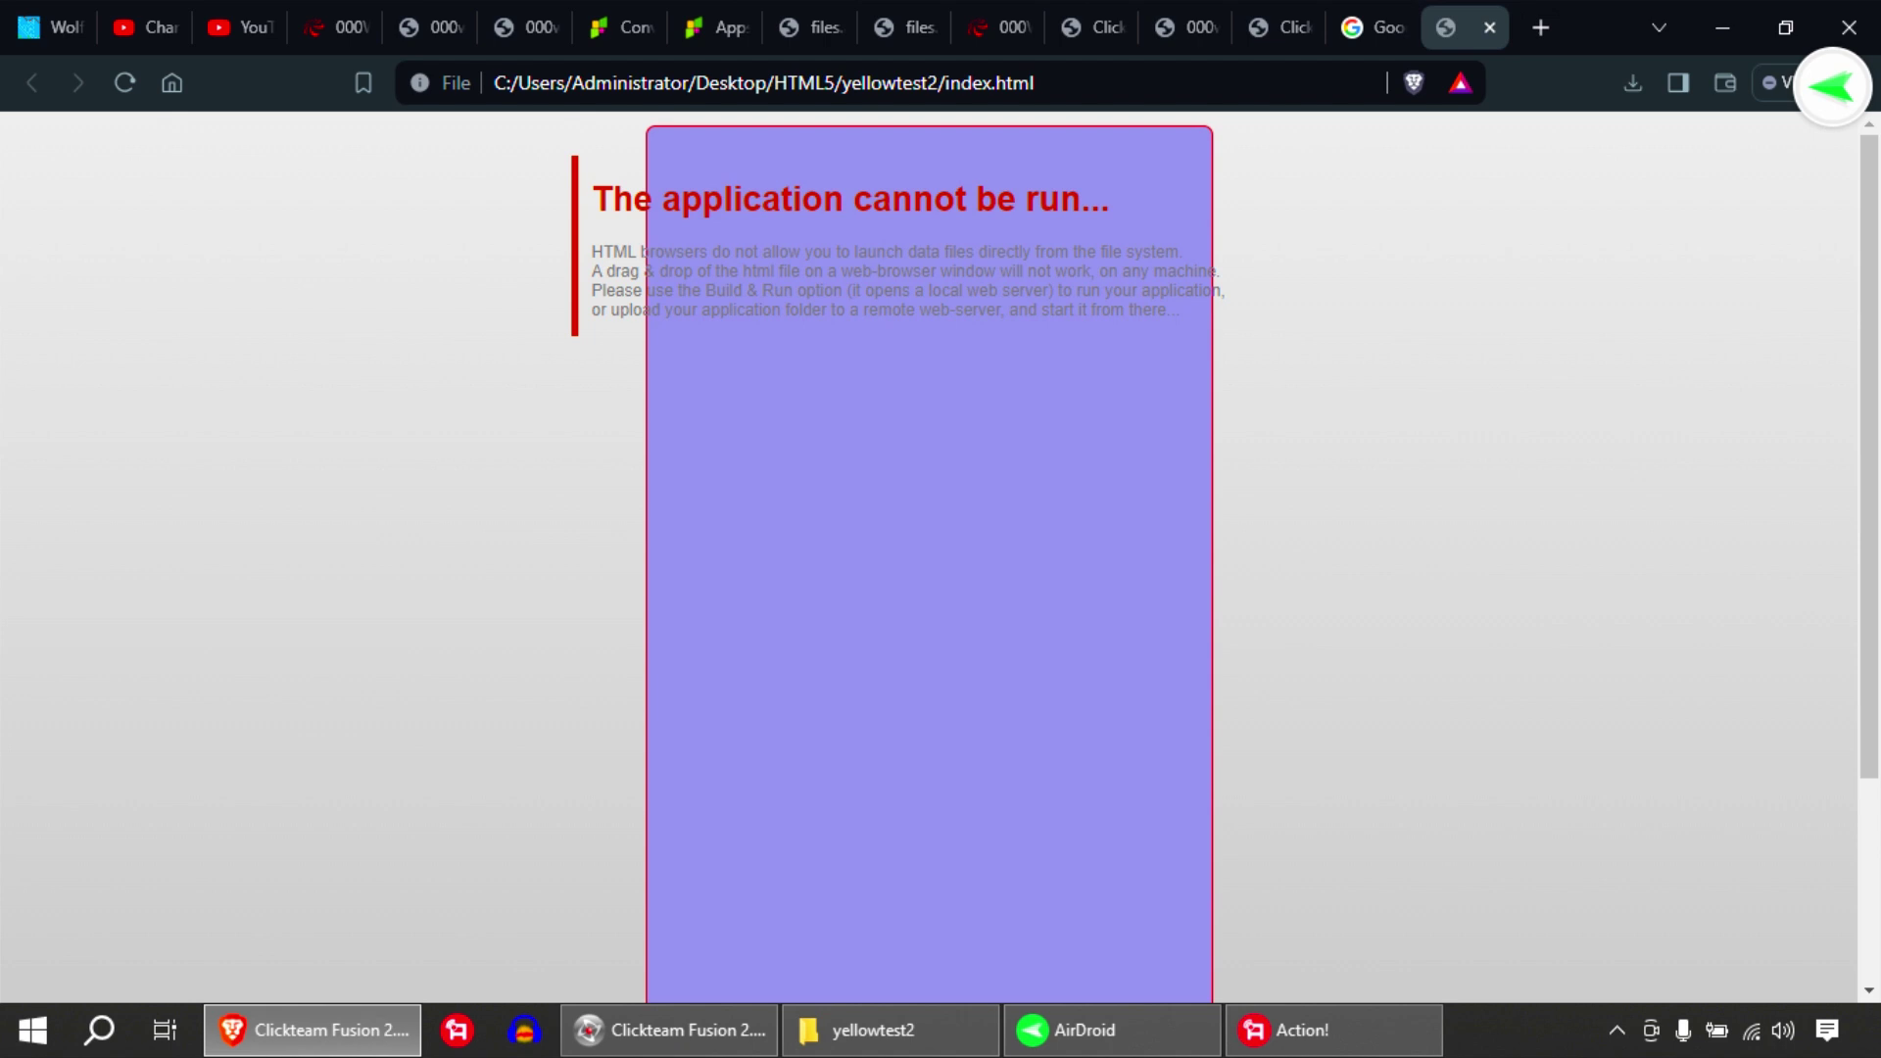
Open the file manager of the clickteamtest website in 000webhost and enter its public_html folder
click(989, 27)
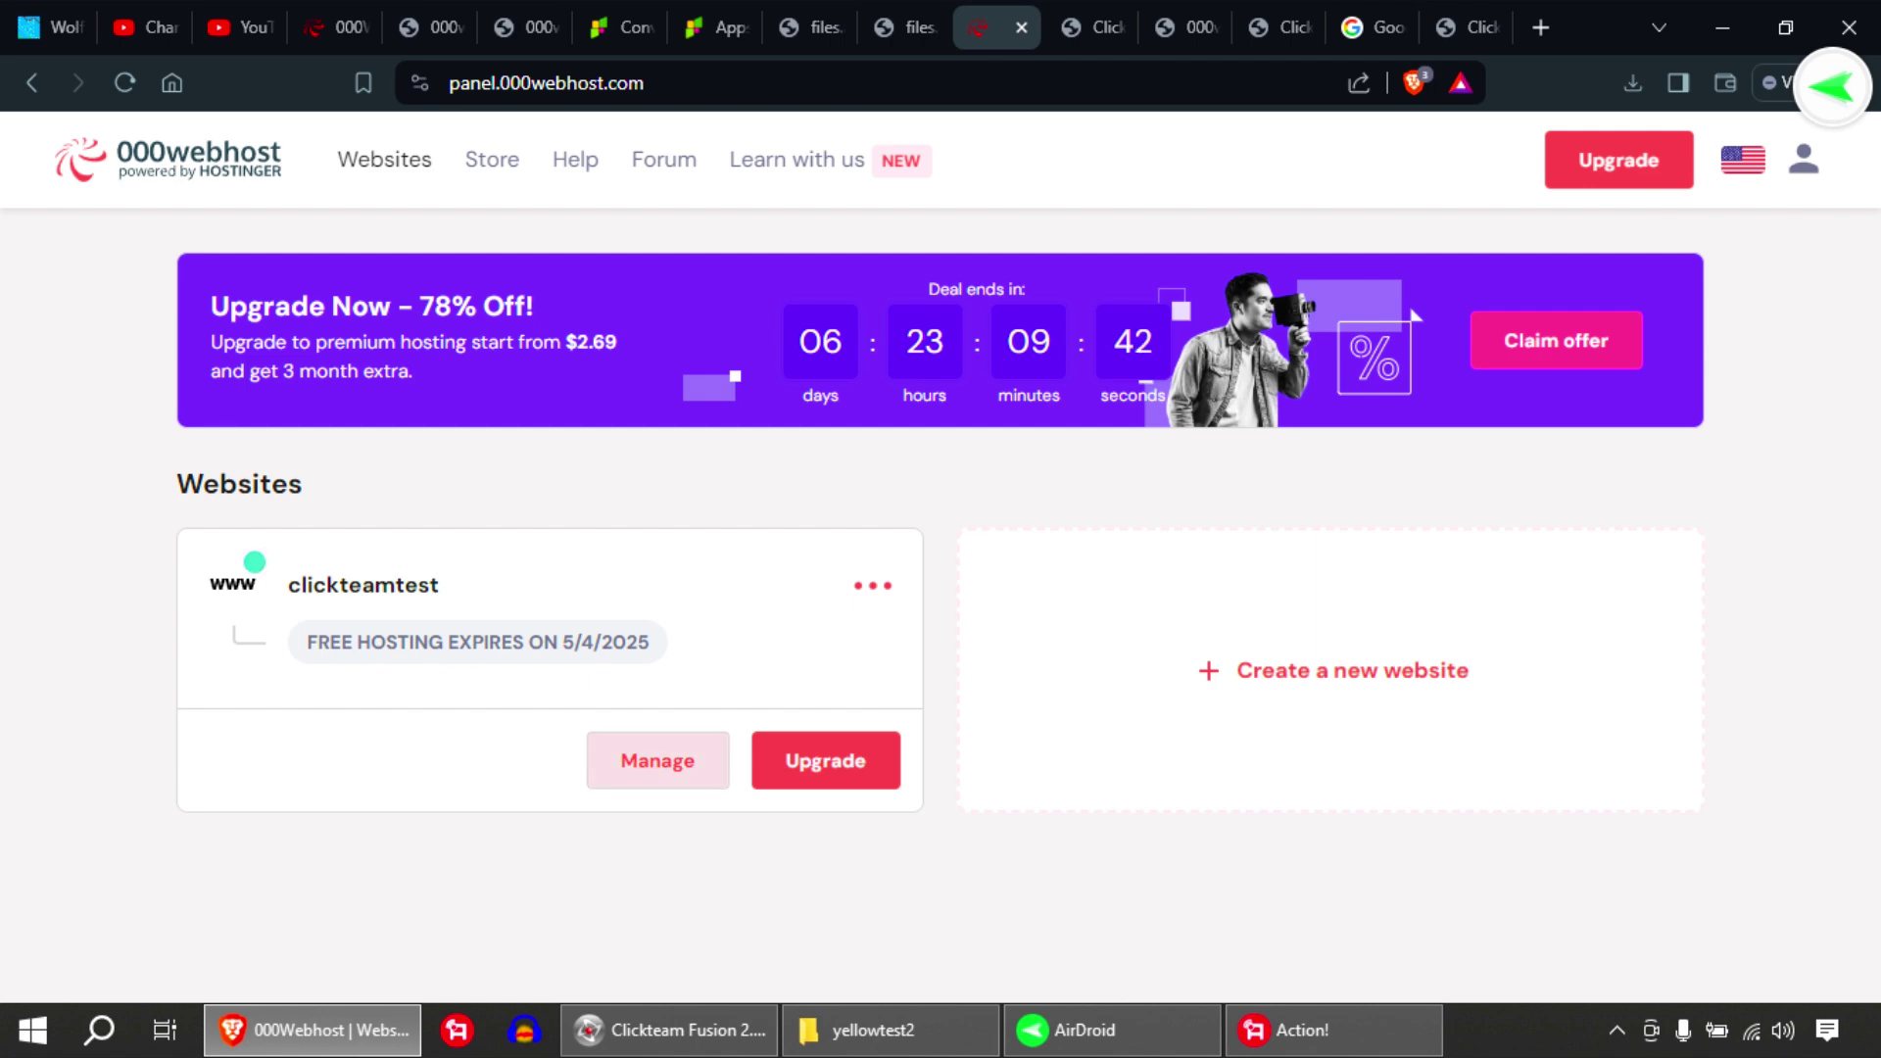
click(658, 761)
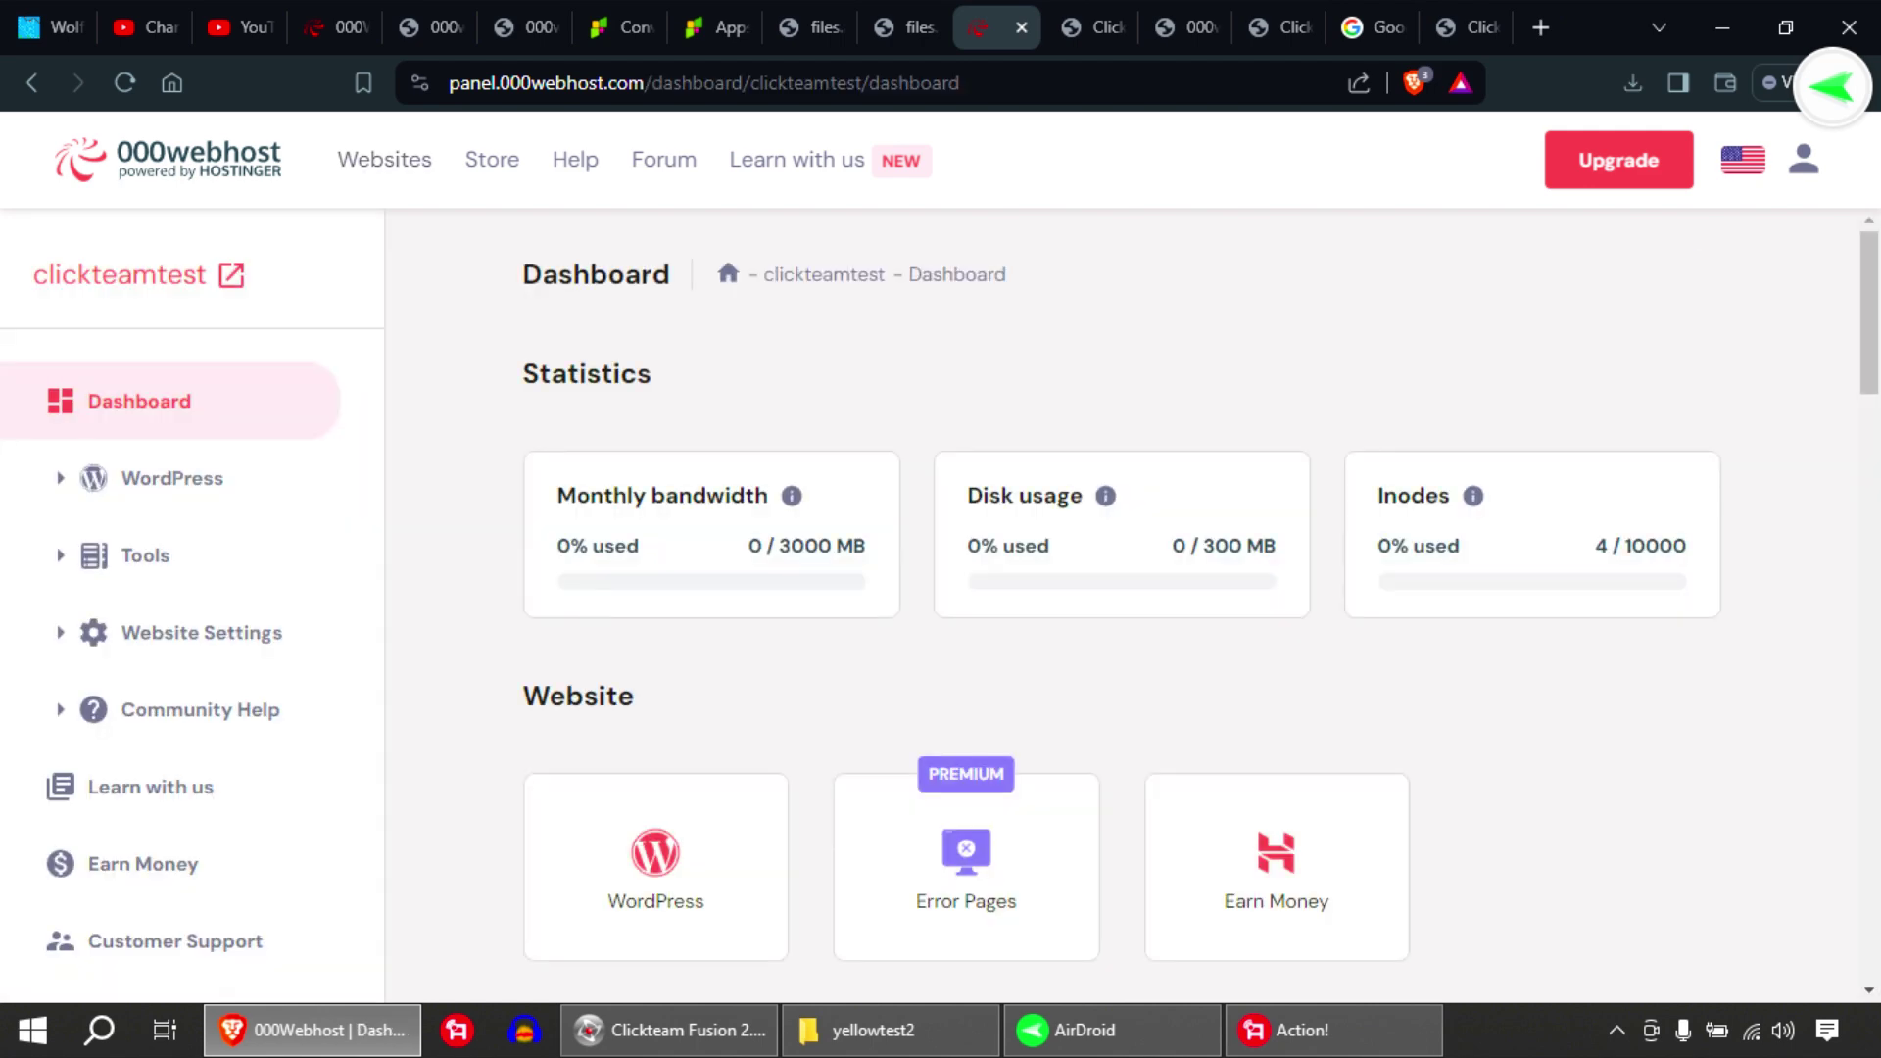
scroll(966, 588, down, 4)
scroll(966, 588, up, 4)
scroll(966, 588, down, 3)
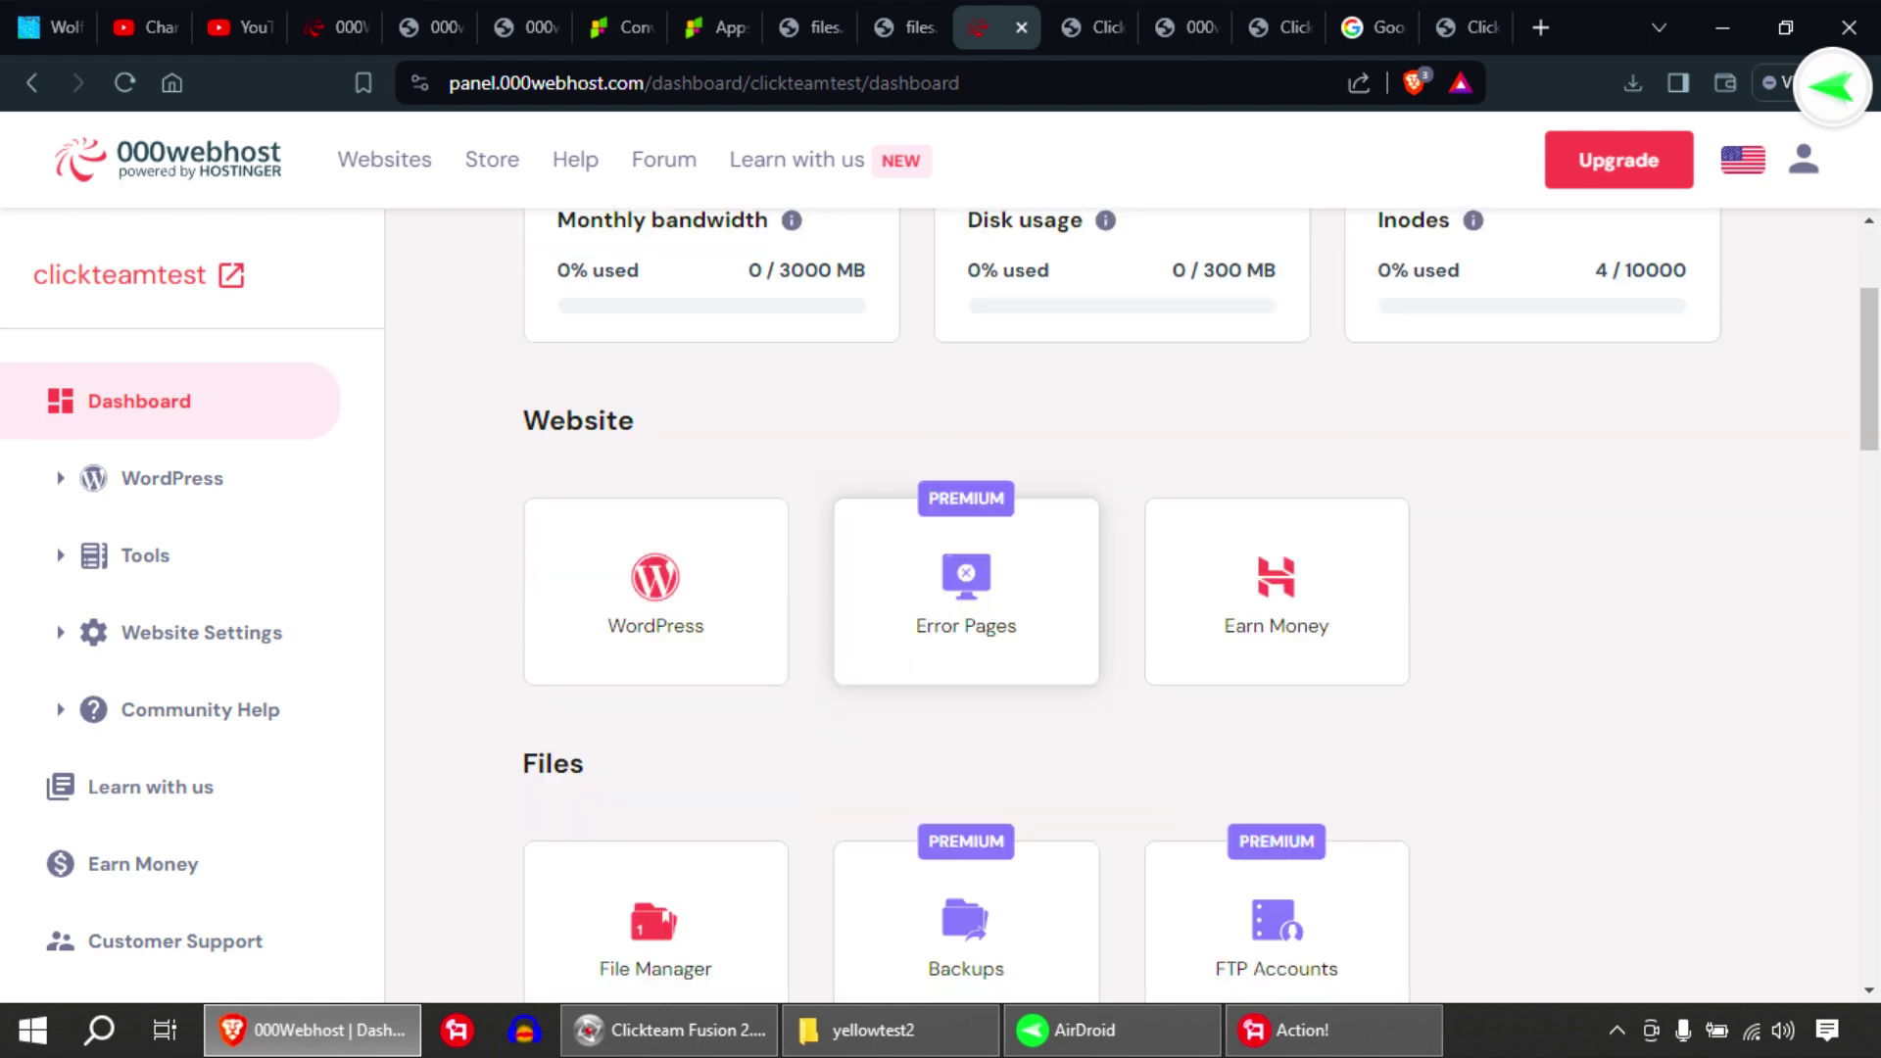
scroll(966, 588, up, 3)
scroll(966, 587, down, 5)
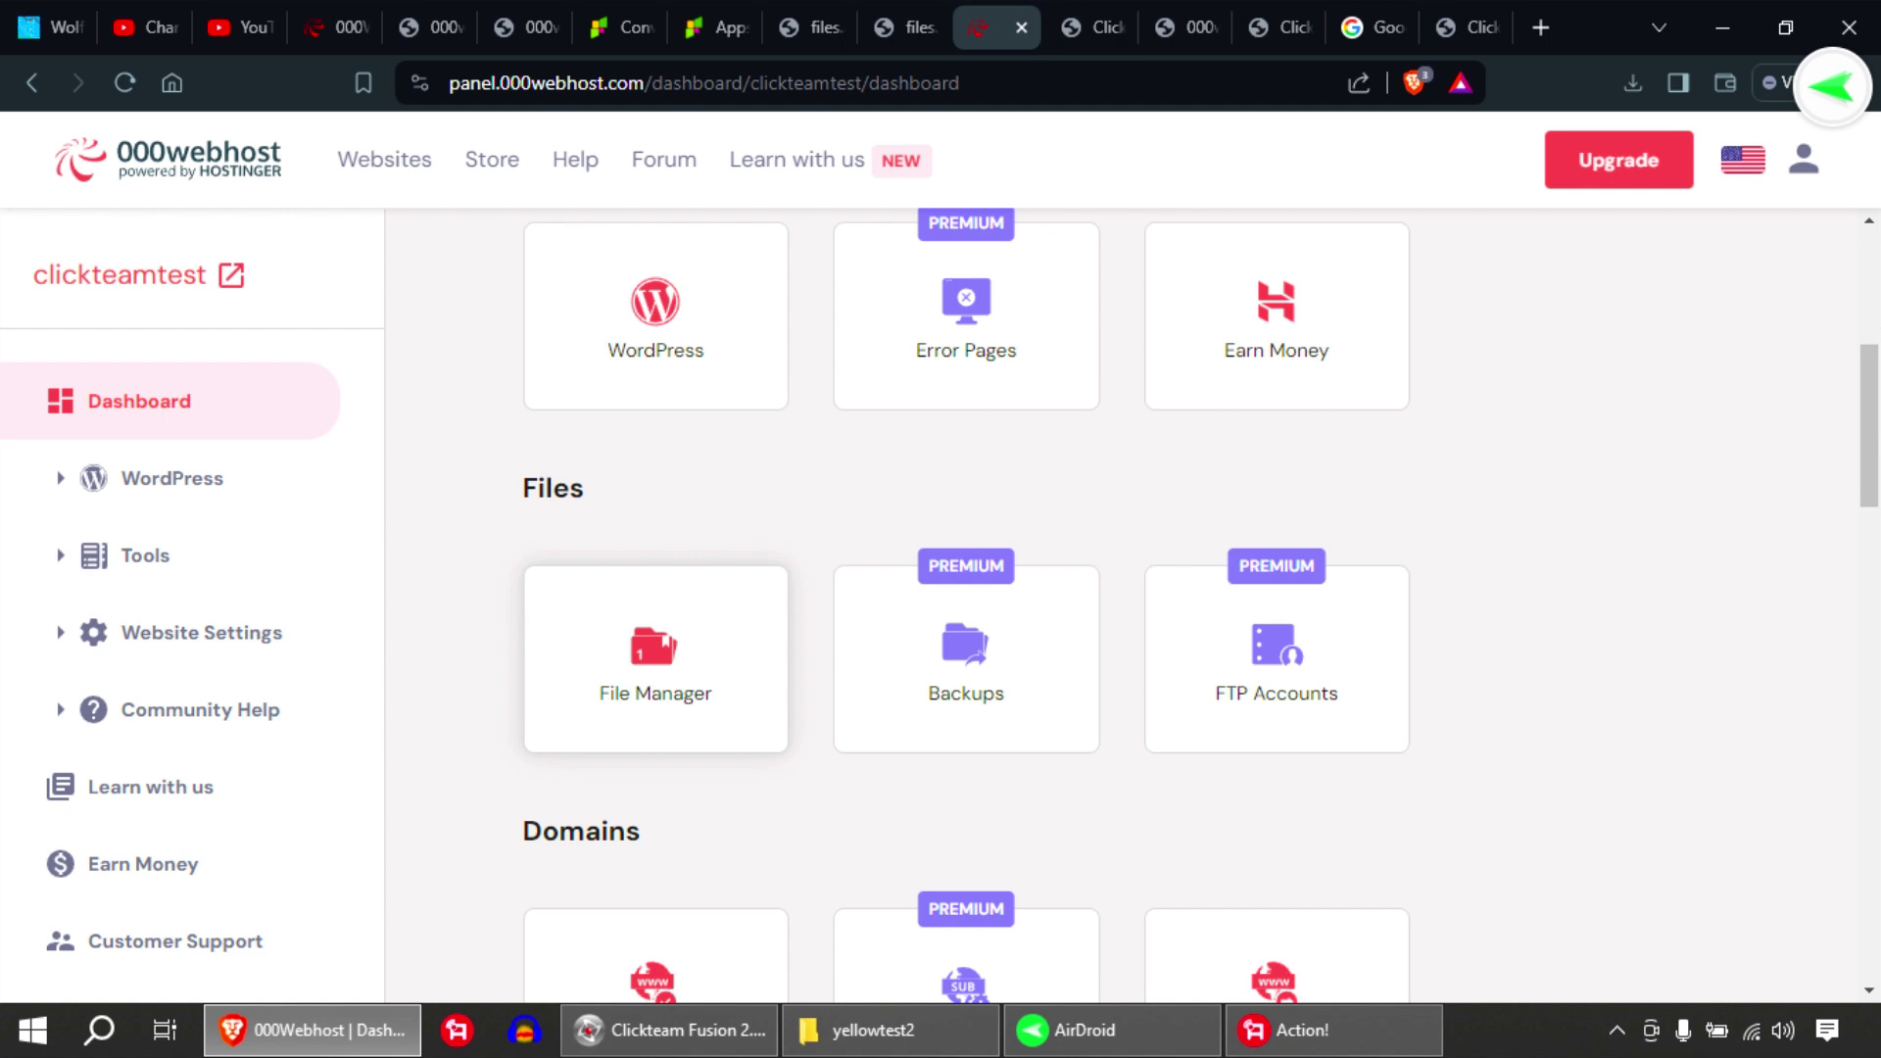
click(656, 656)
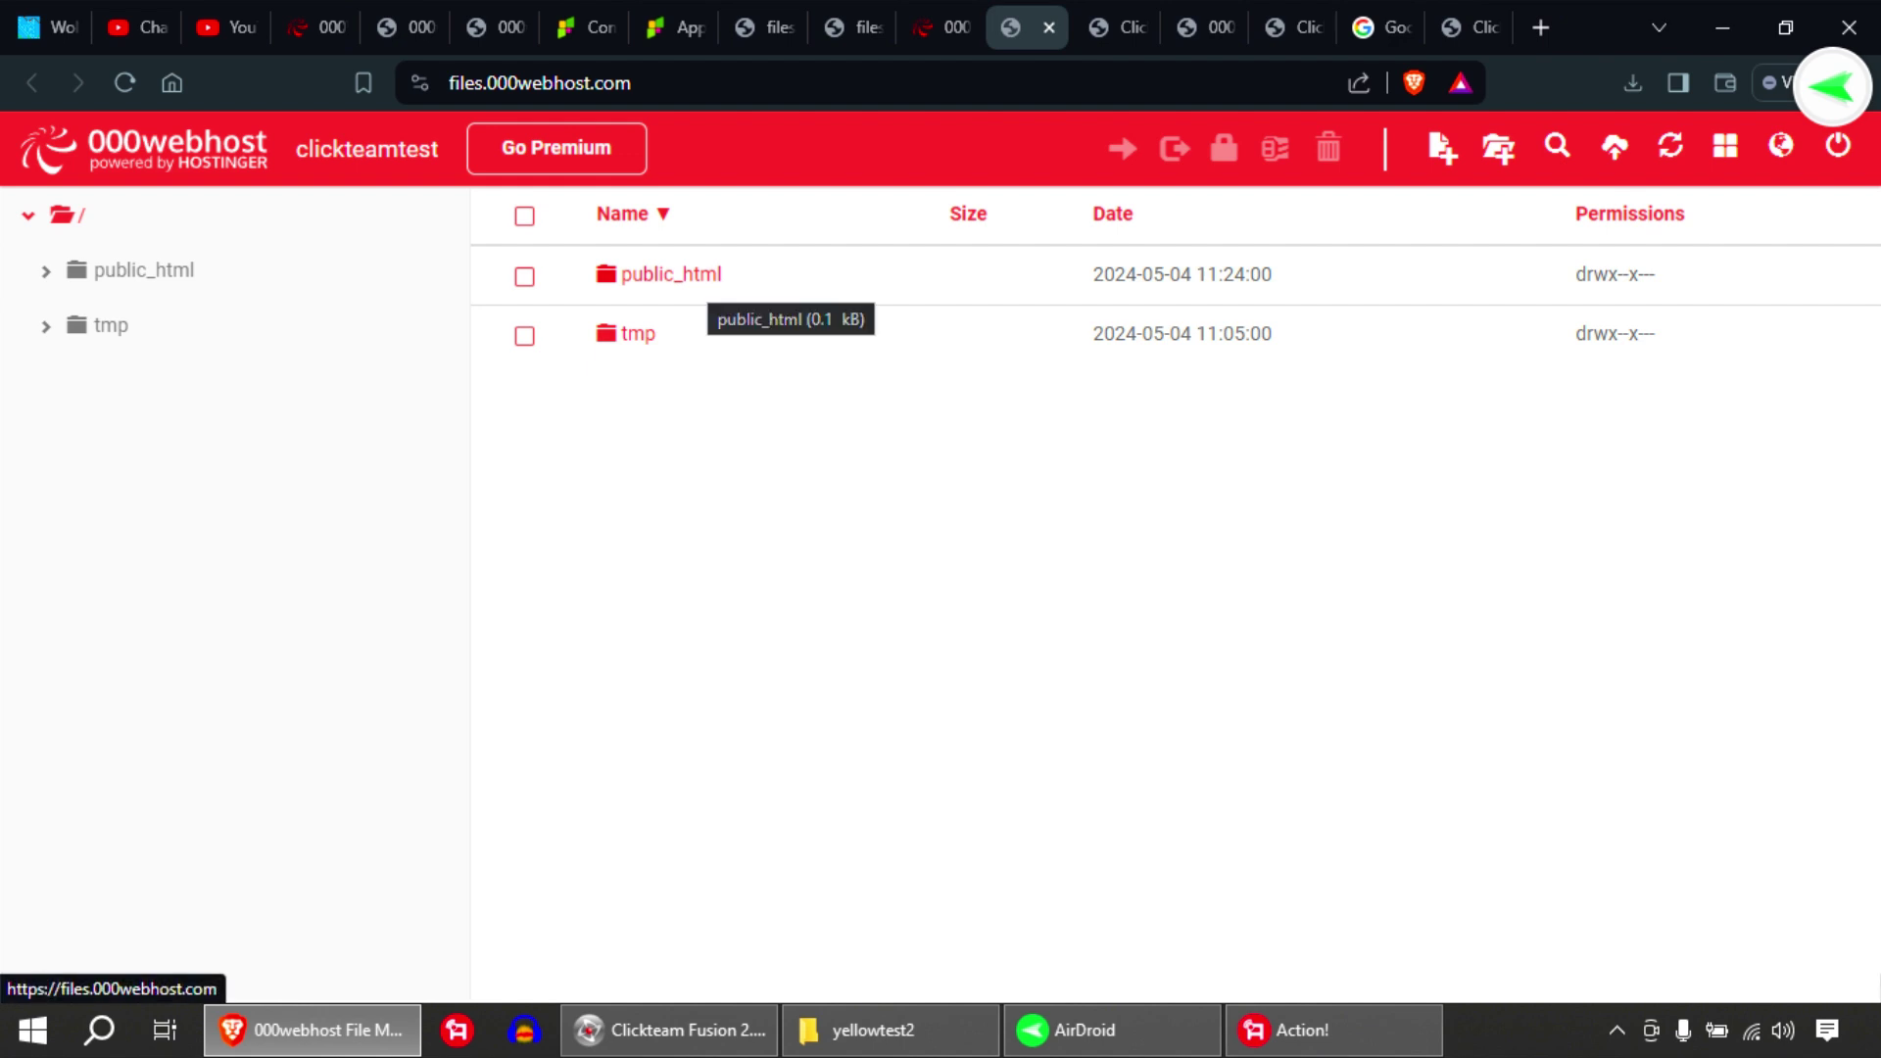
click(701, 280)
double_click(671, 275)
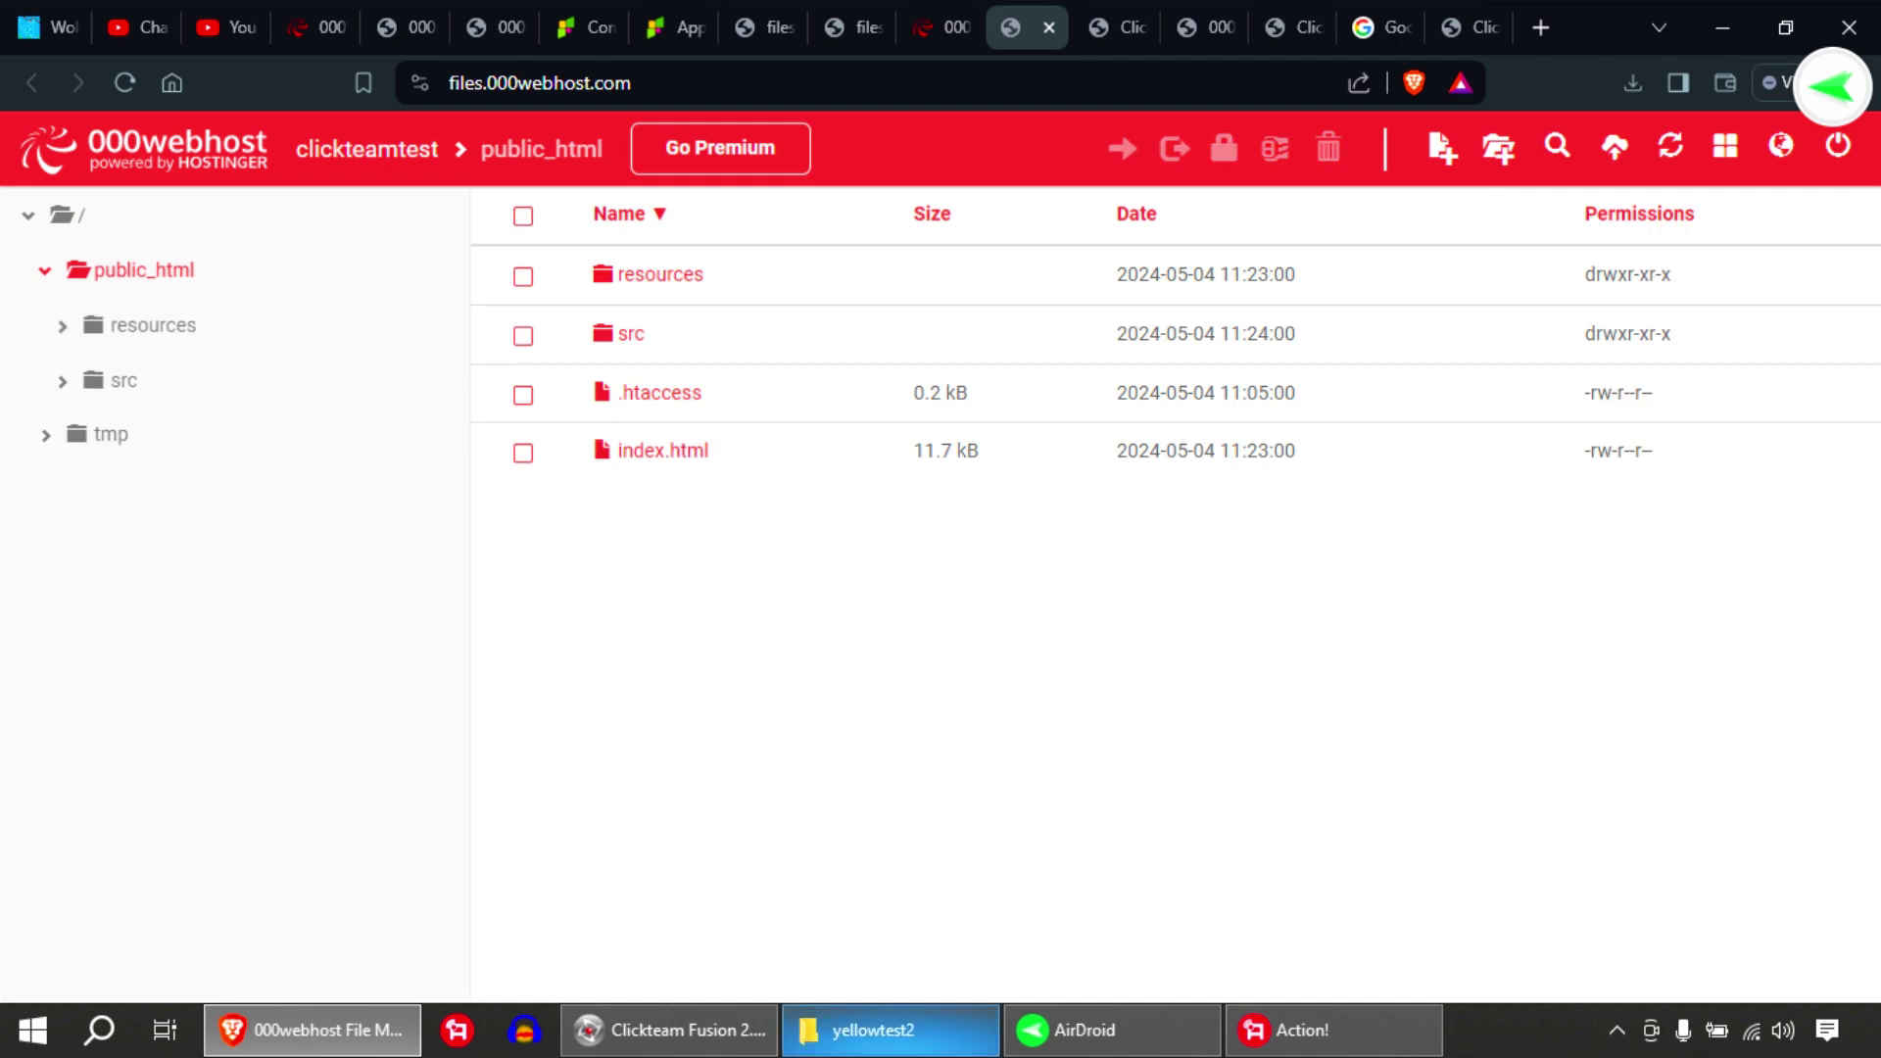
Switch to File Explorer and display the local yellowtest2 folder's contents as extra large icons
click(872, 1030)
key(Escape)
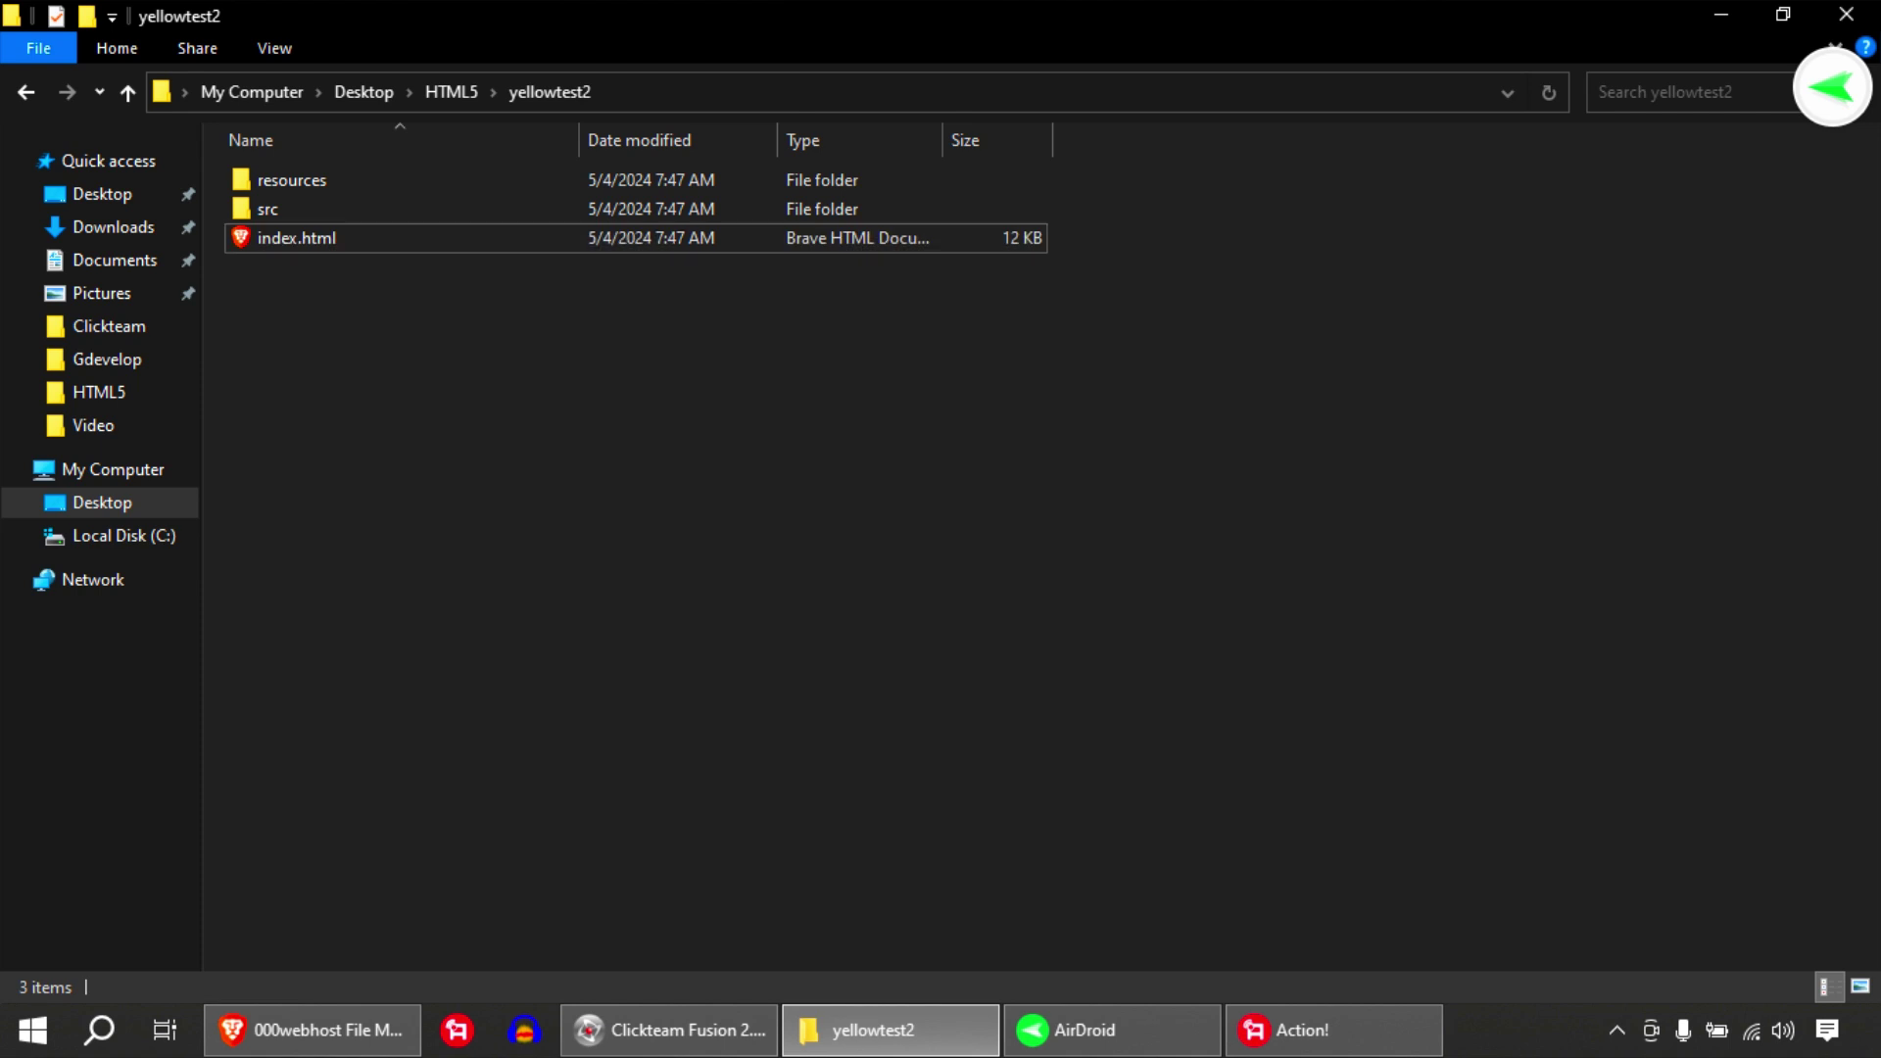
ctrl+scroll(618, 388, up, 5)
right_click(618, 388)
mouse_move(683, 408)
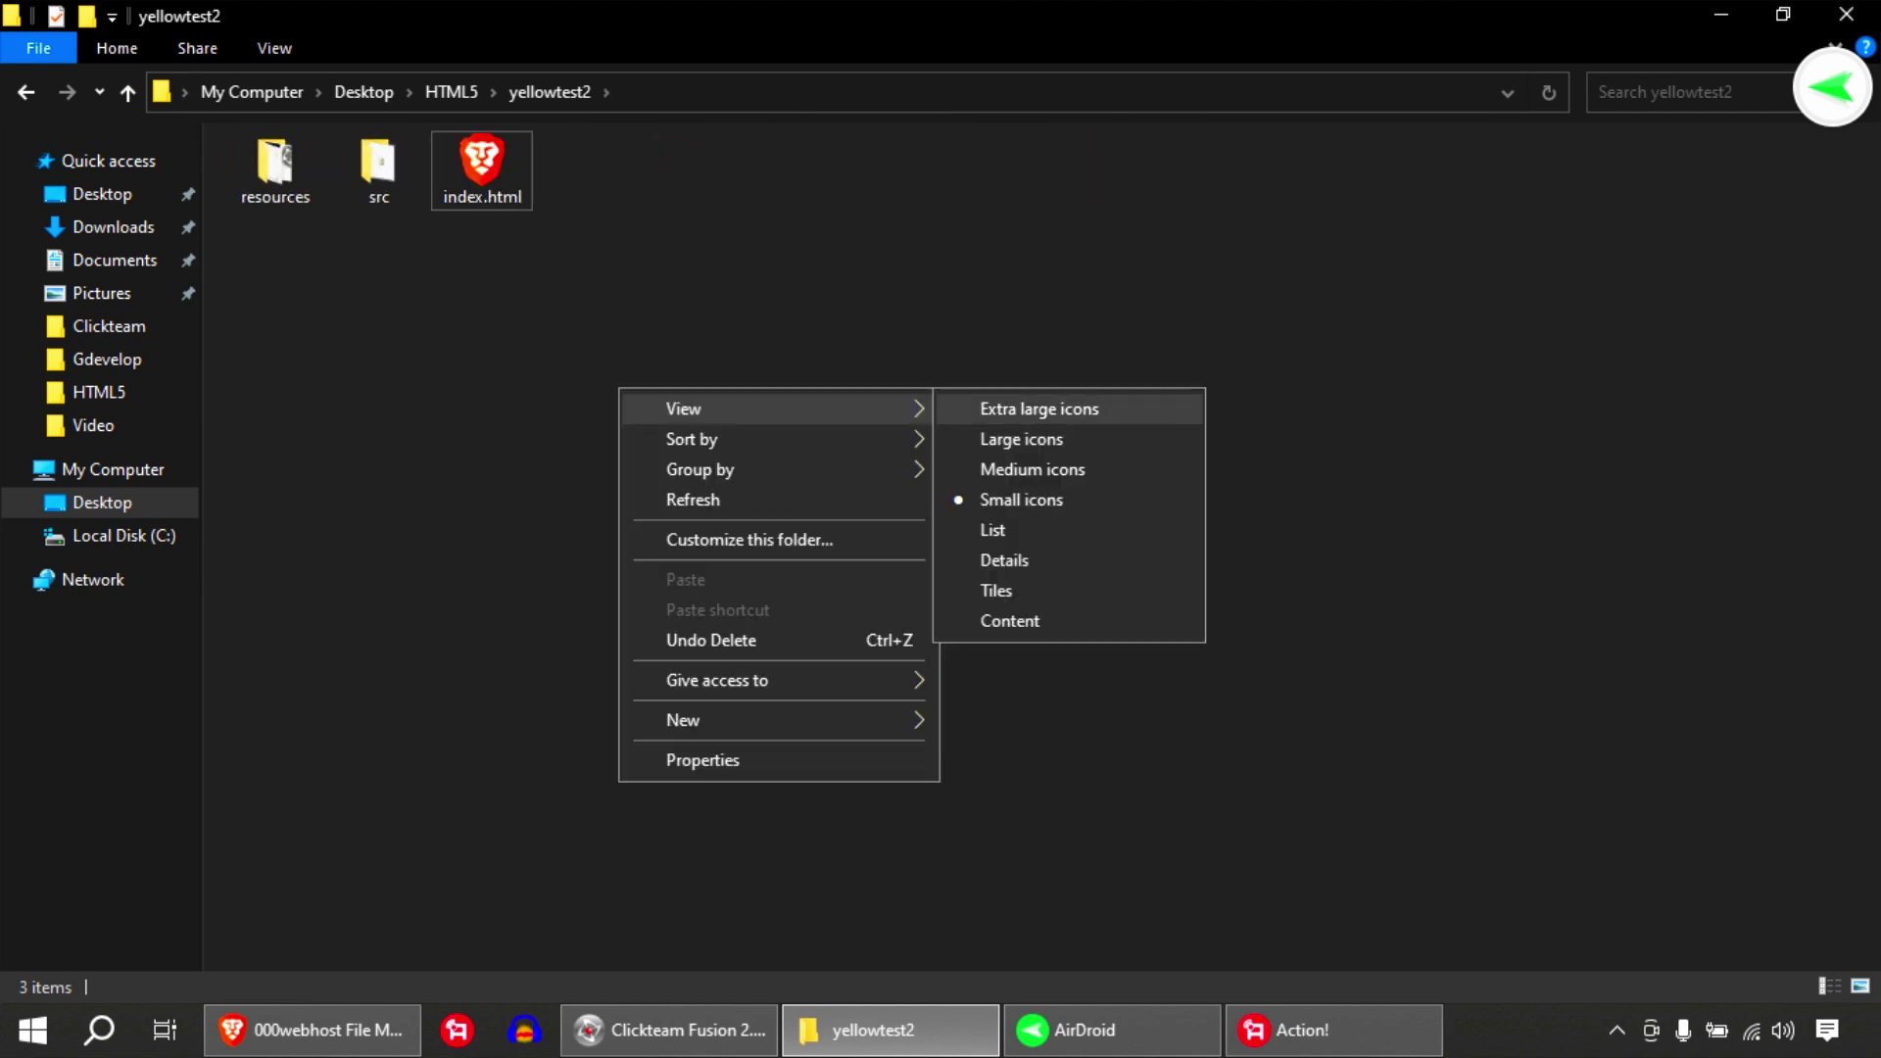
key(Return)
drag(1238, 704, 485, 359)
Open the local resources folder and display its files as large icons
double_click(431, 343)
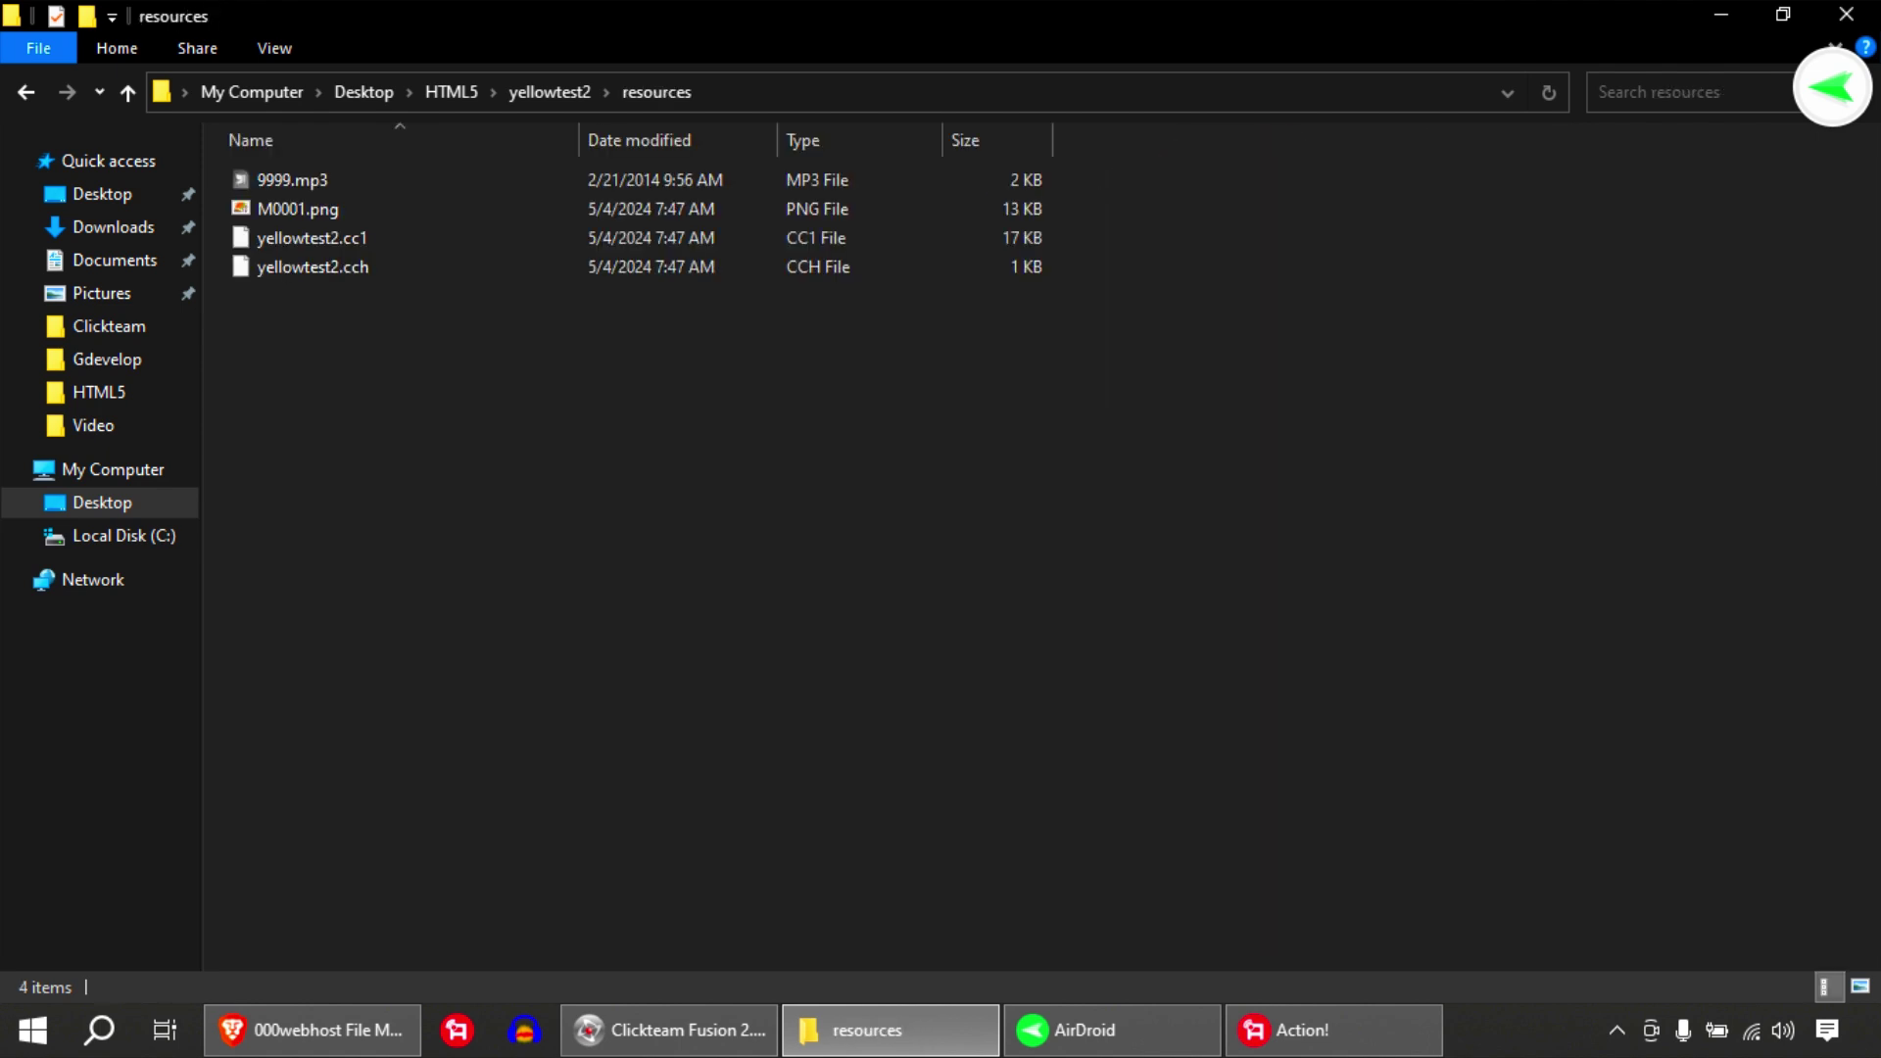
right_click(524, 427)
mouse_move(588, 448)
click(928, 478)
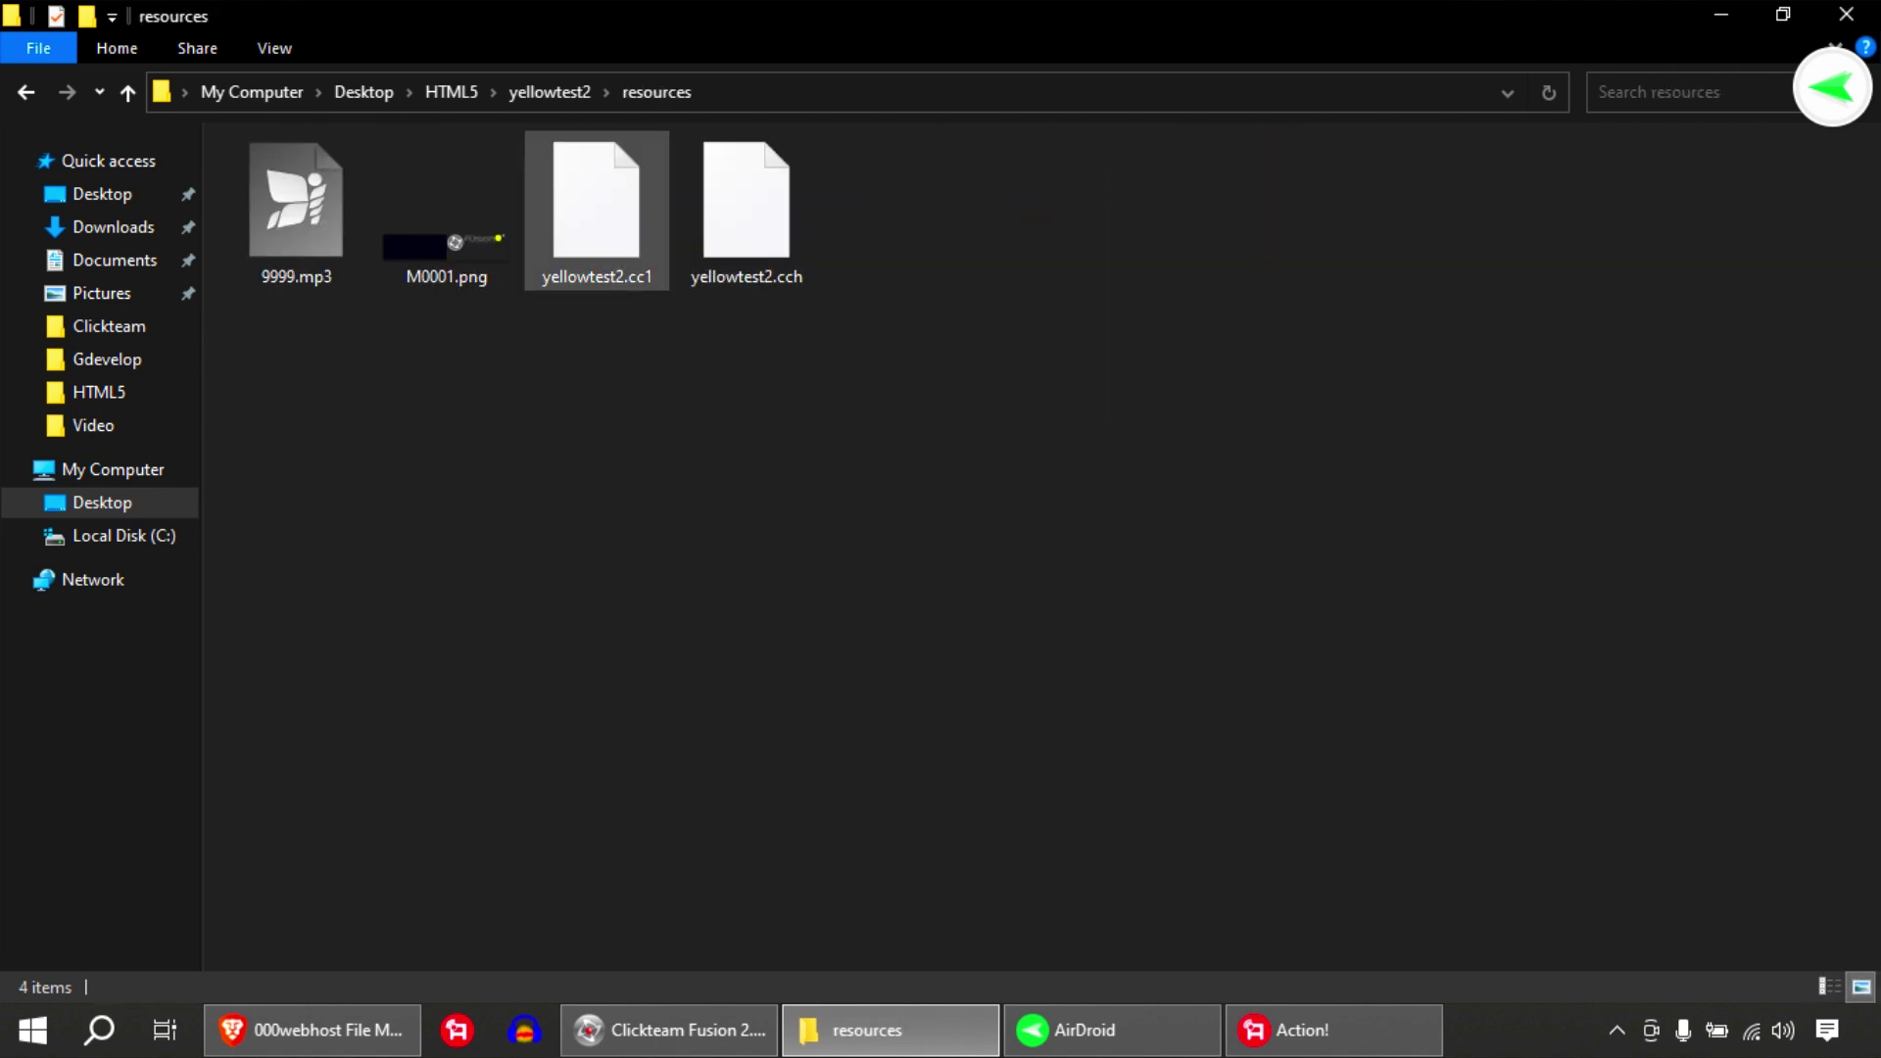
Go back to yellowtest2, open its src folder and display the contents as large icons
click(549, 92)
click(823, 323)
key(Return)
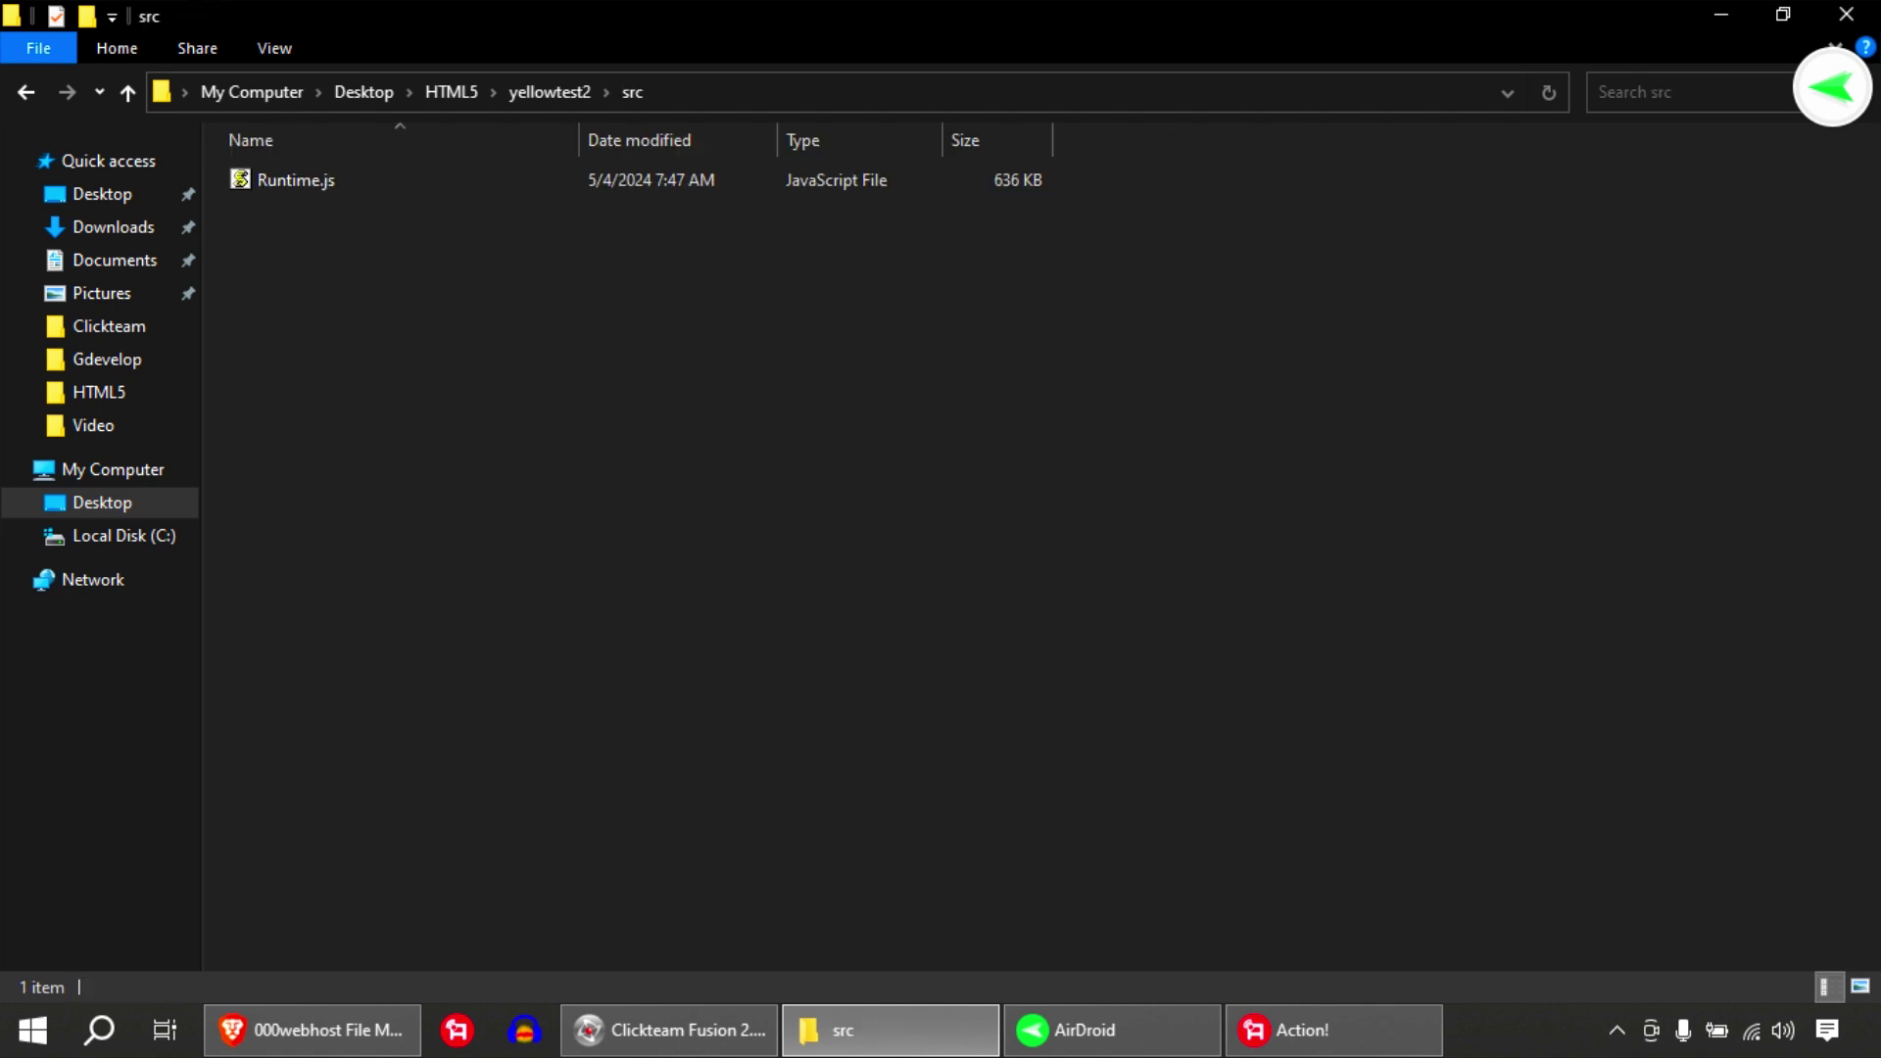
key(shift+F10)
key(Right)
key(Down)
key(Return)
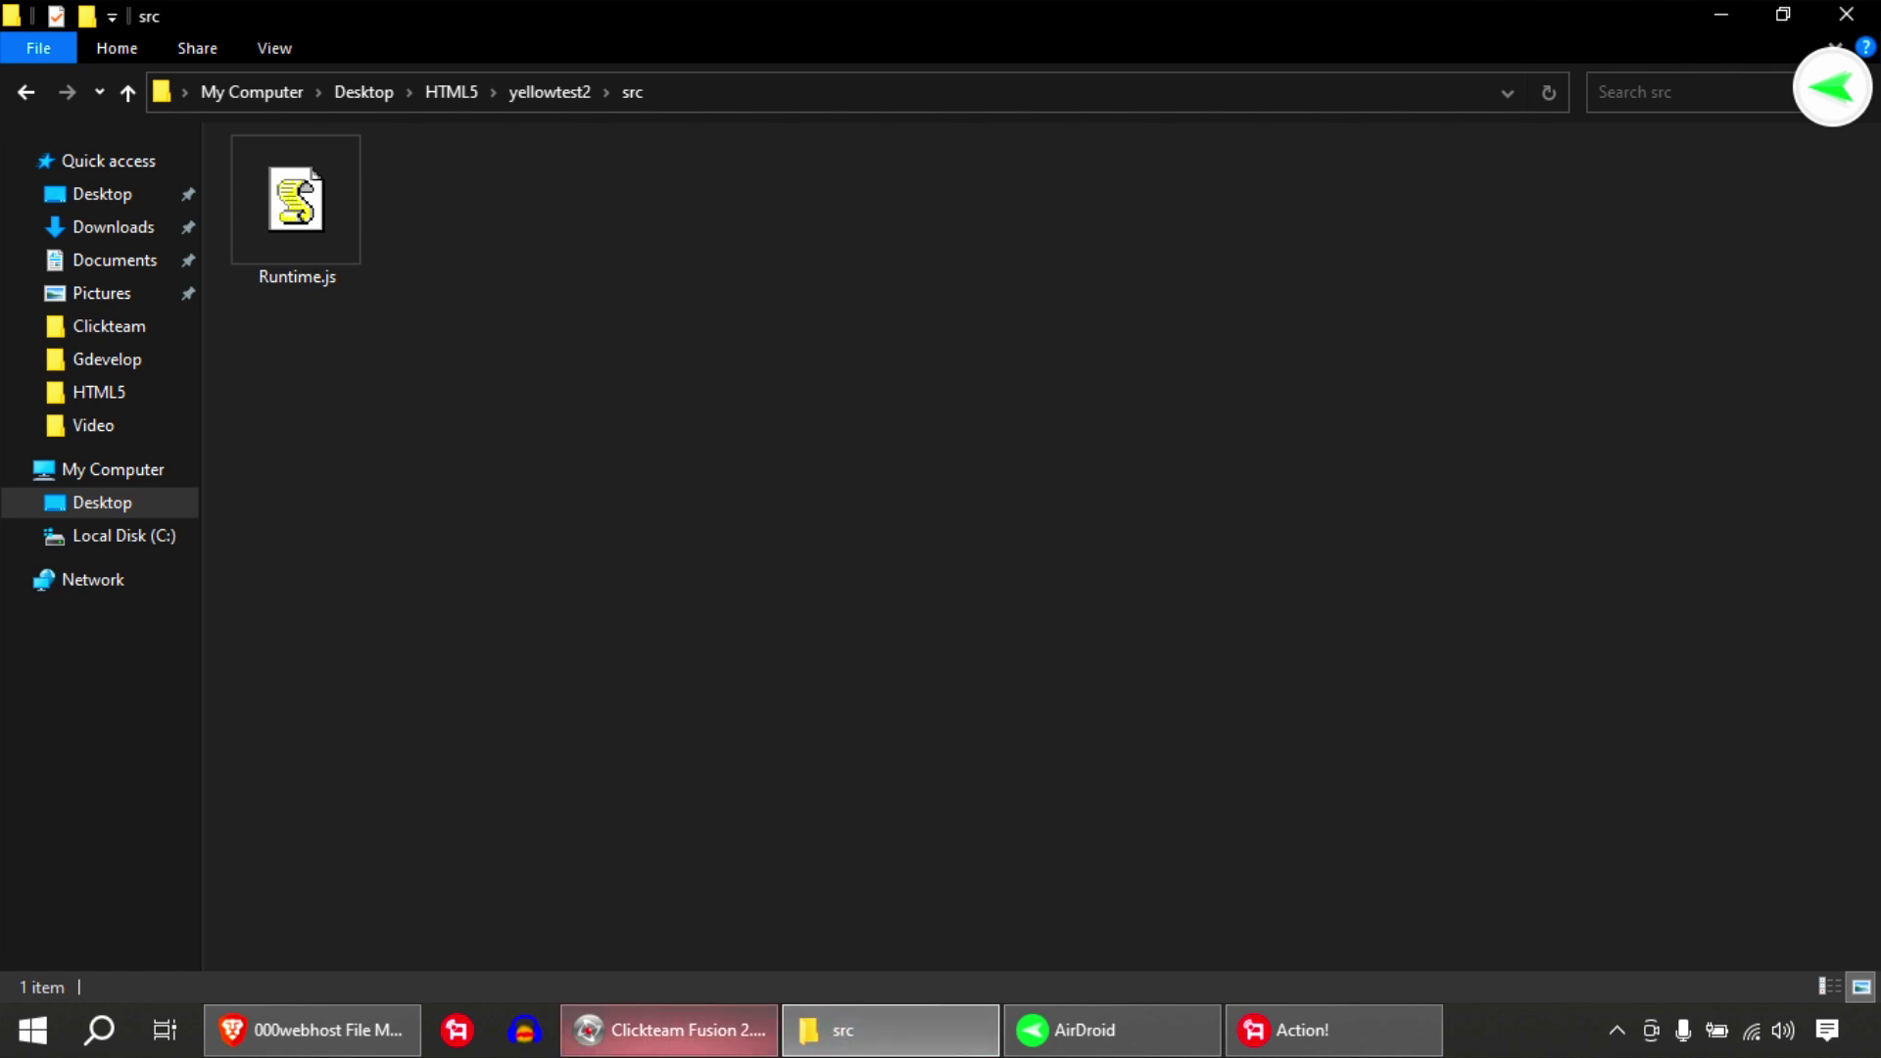
Return to the 000webhost file manager and upload index.html from Desktop\HTML5\yellowtest2 to public_html
click(311, 1030)
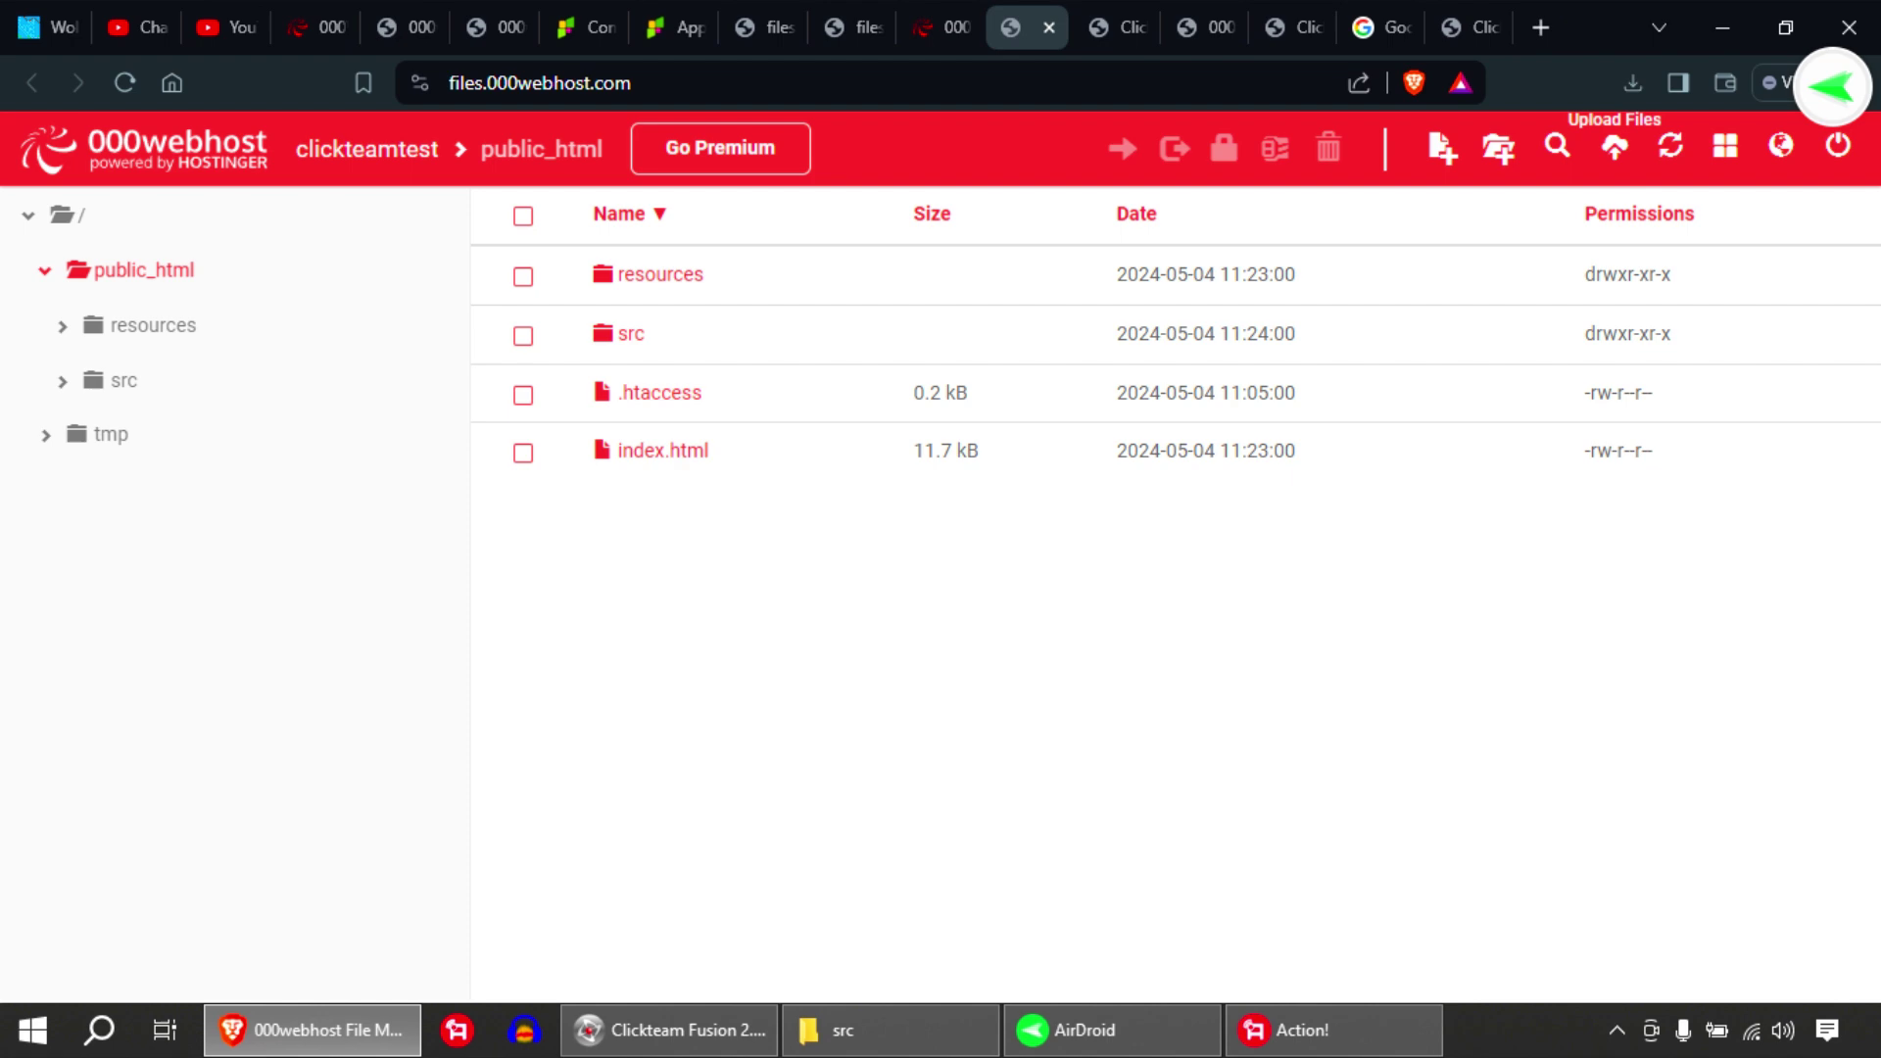
click(1615, 147)
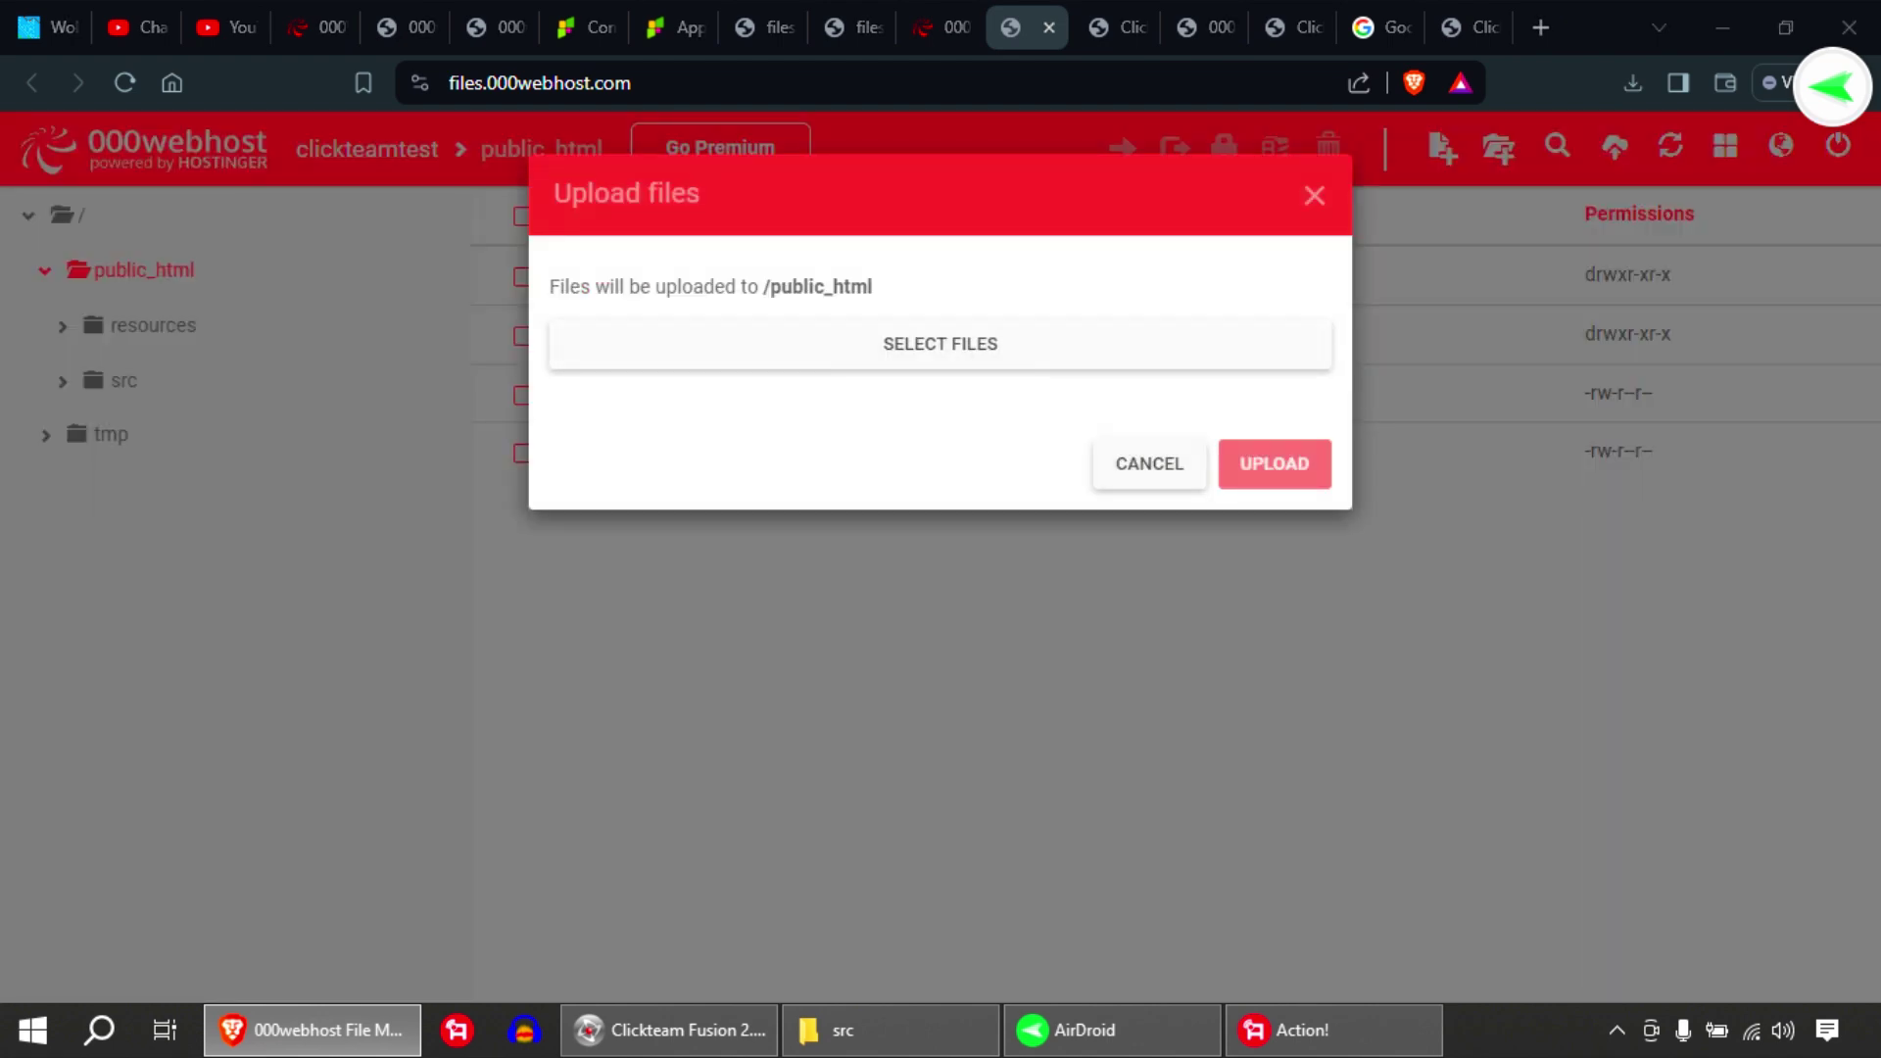
click(941, 343)
click(113, 215)
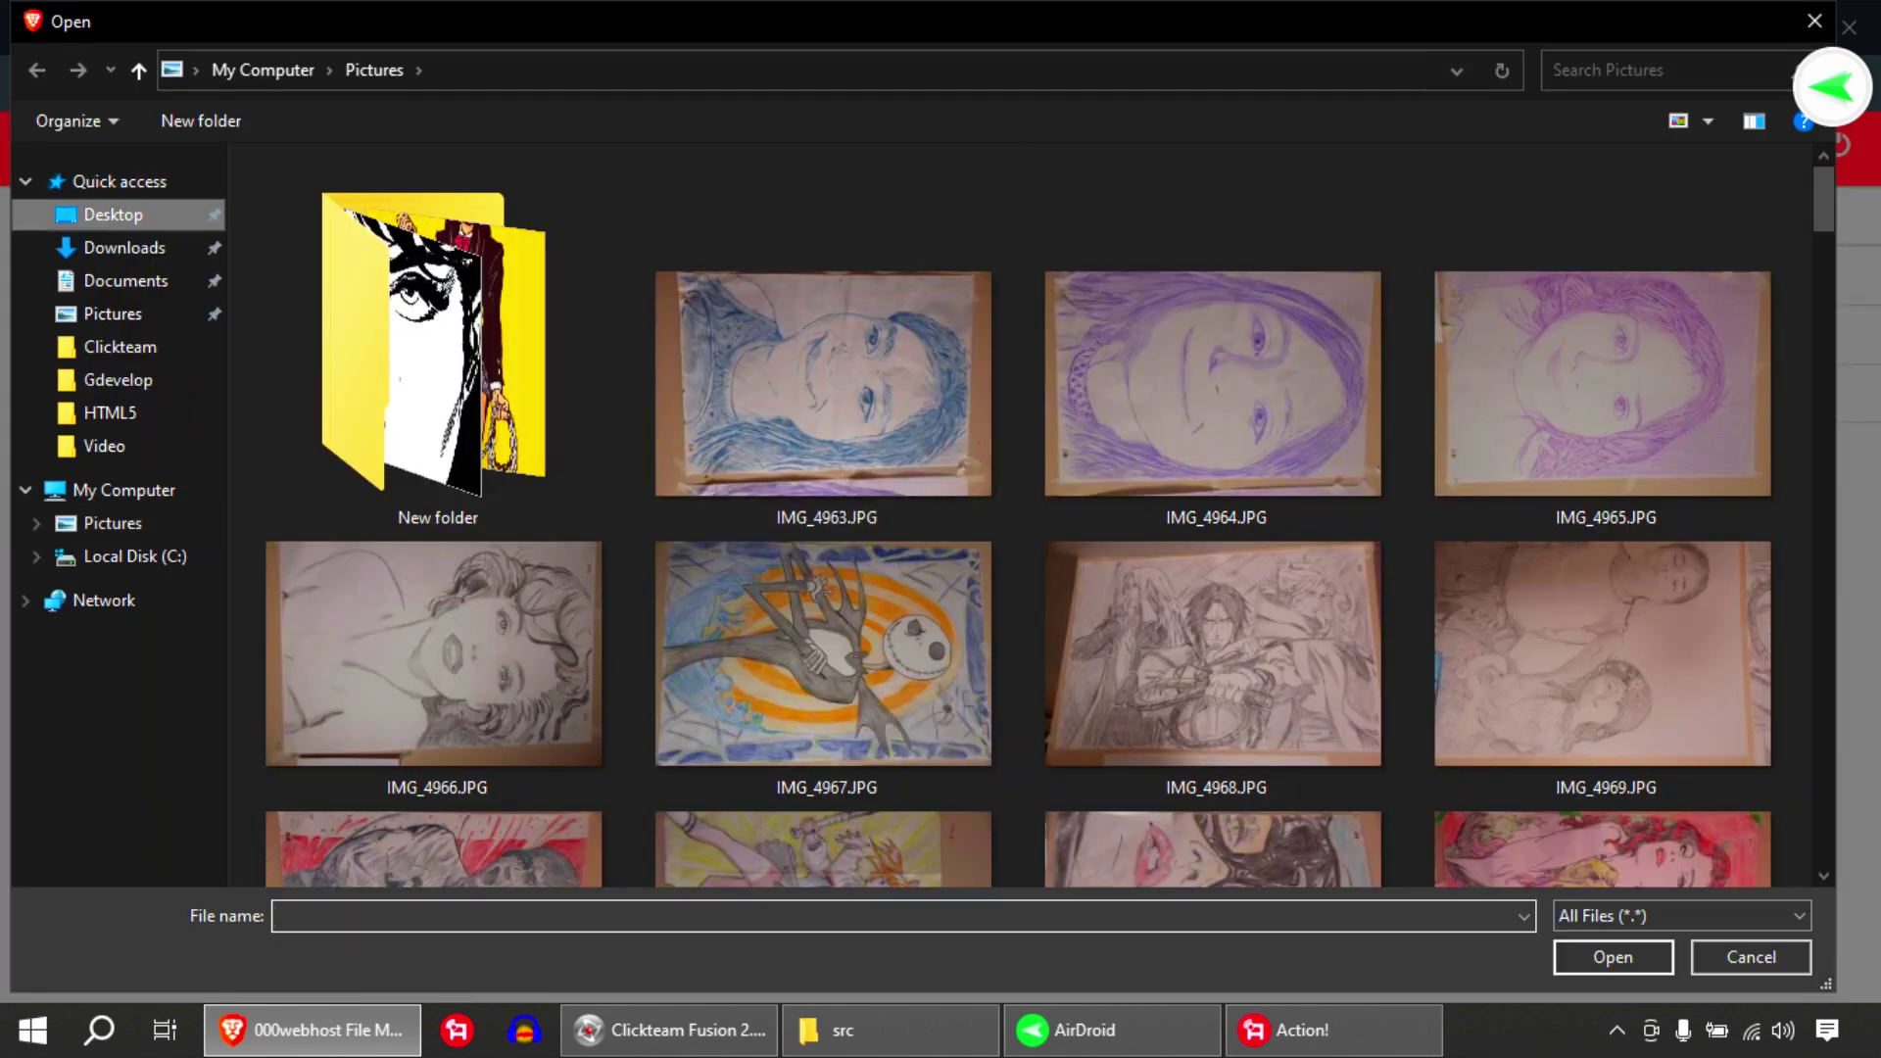
scroll(1027, 745, down, 10)
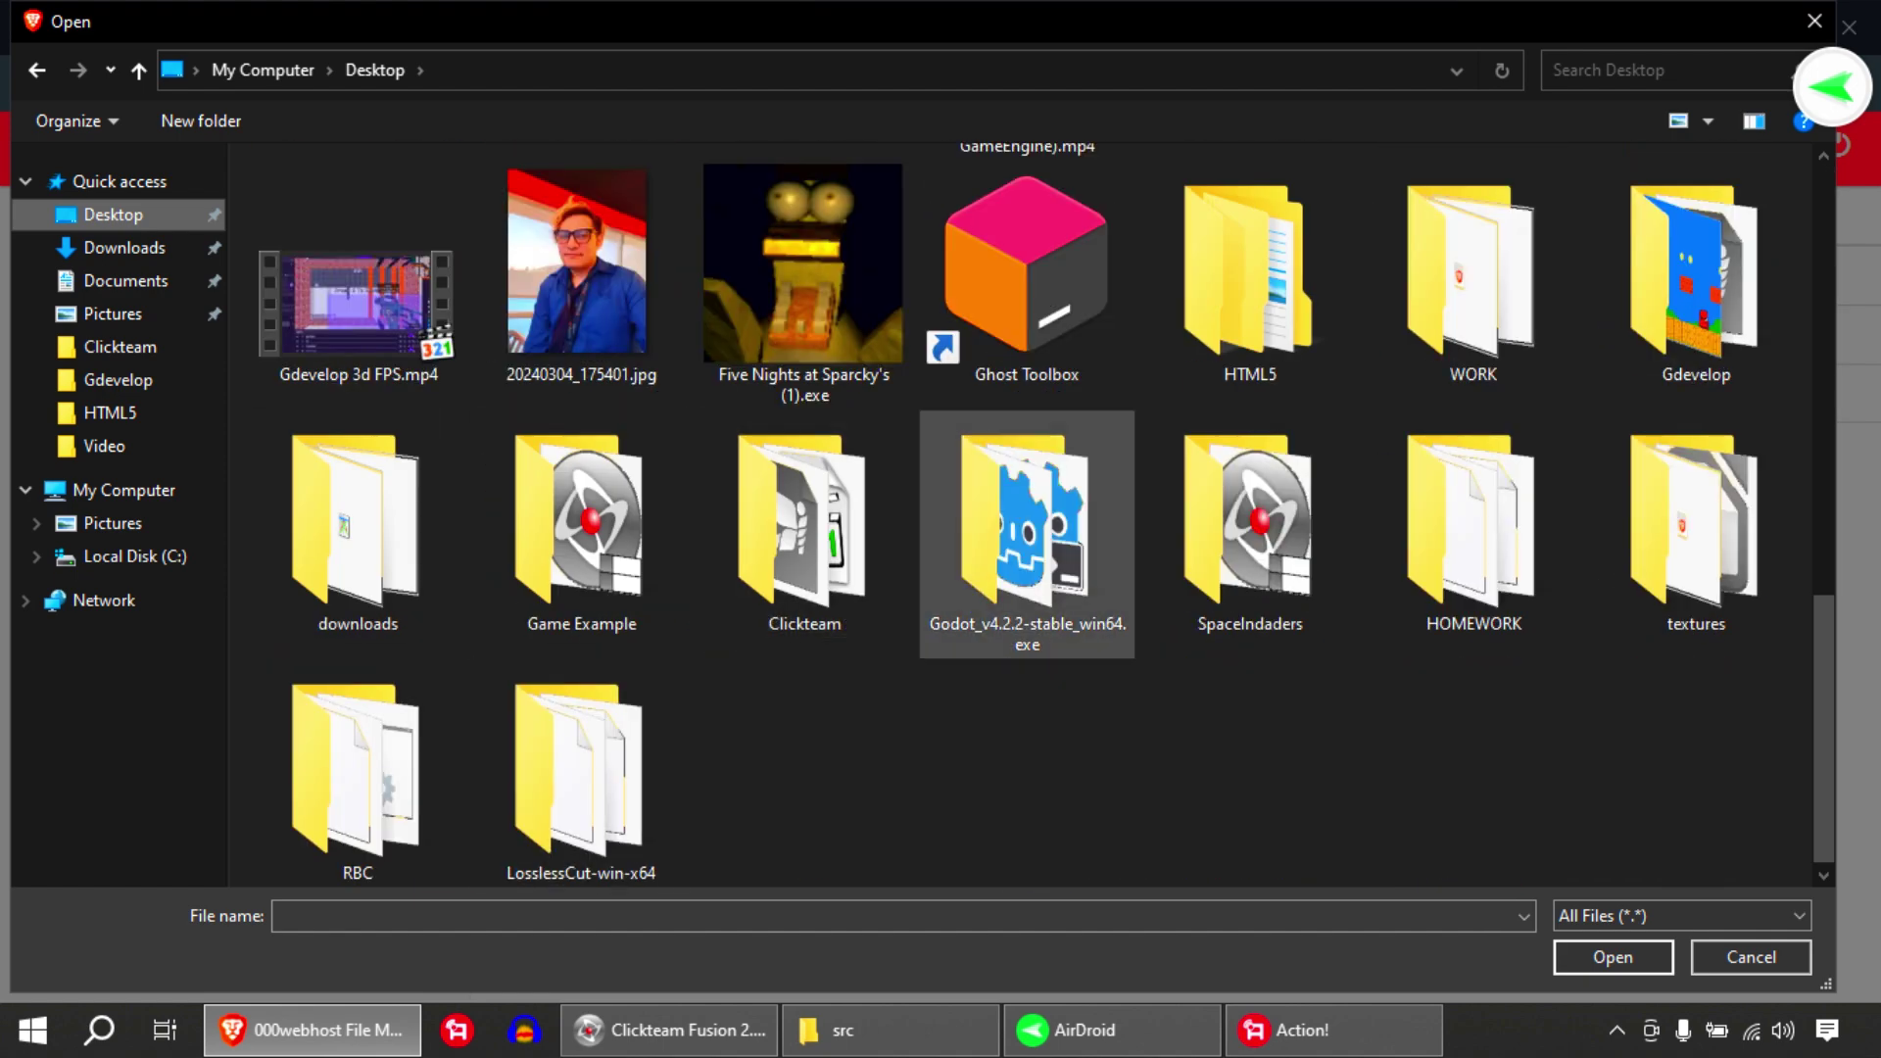
double_click(1250, 279)
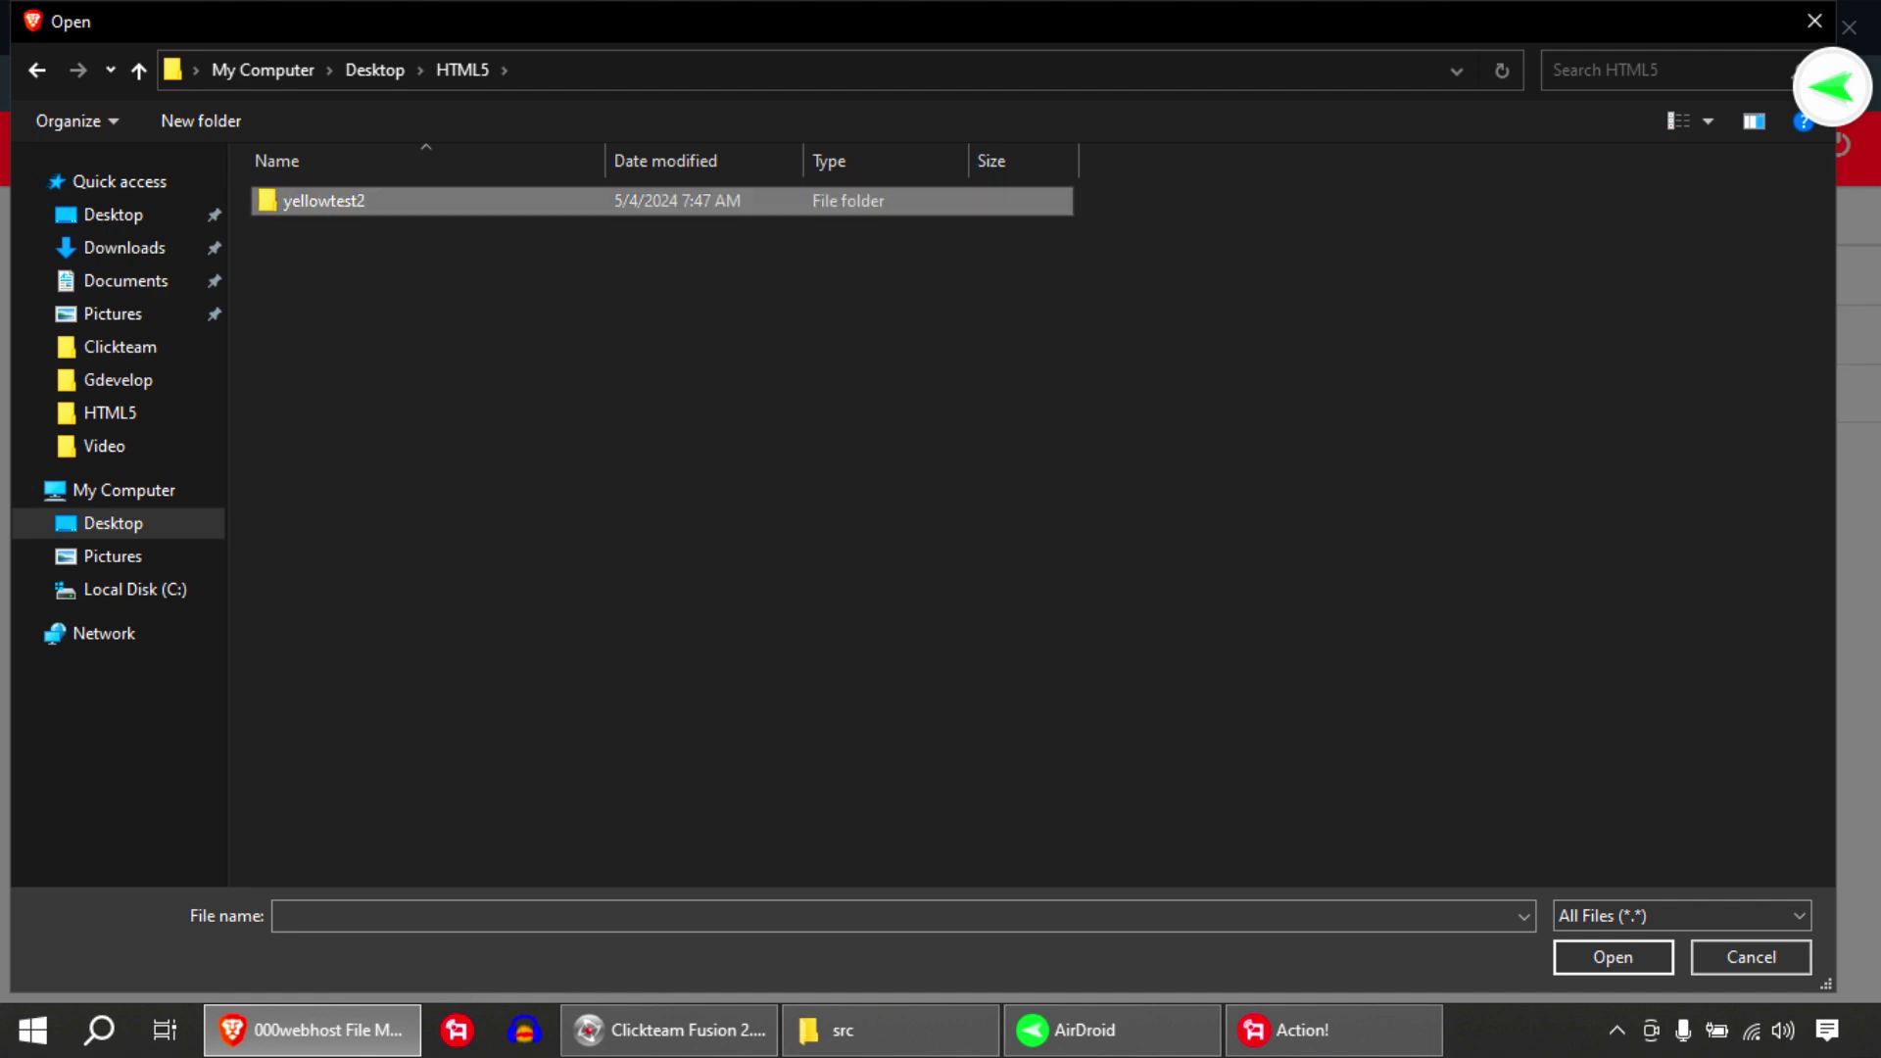
double_click(323, 201)
click(322, 259)
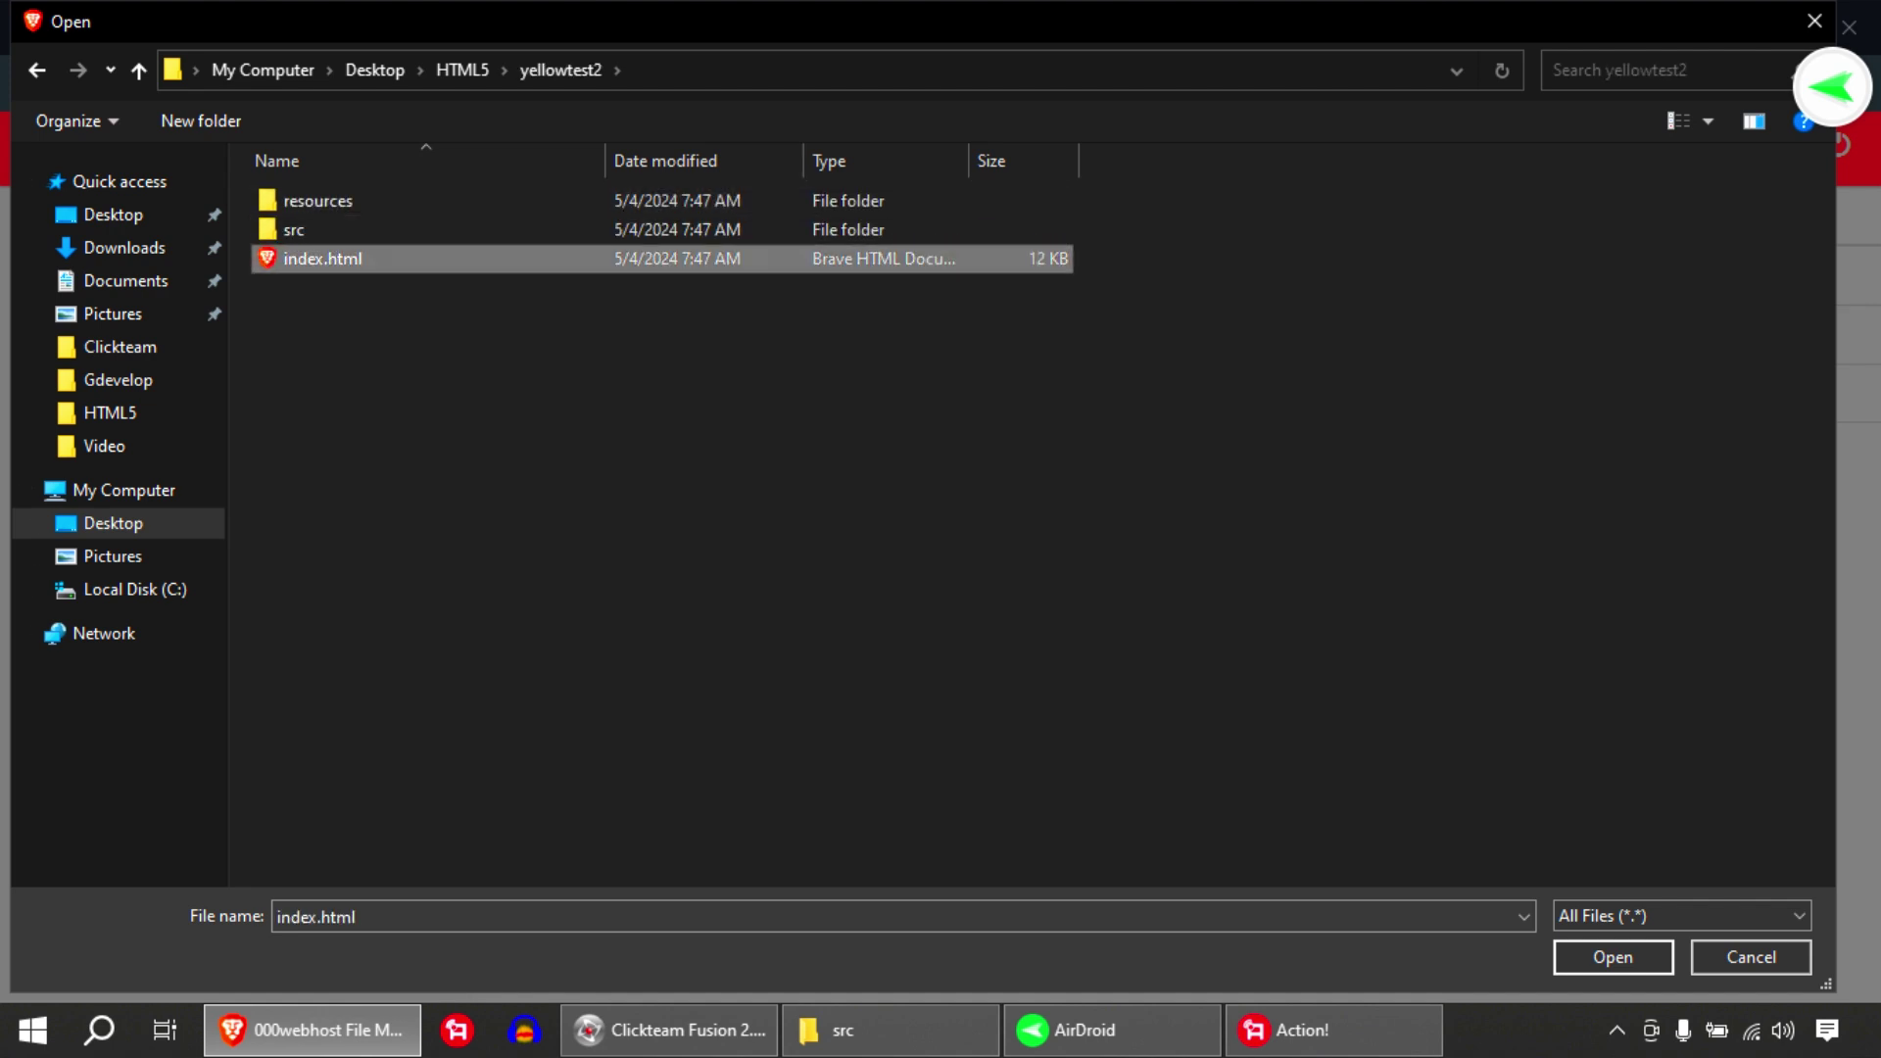
key(Return)
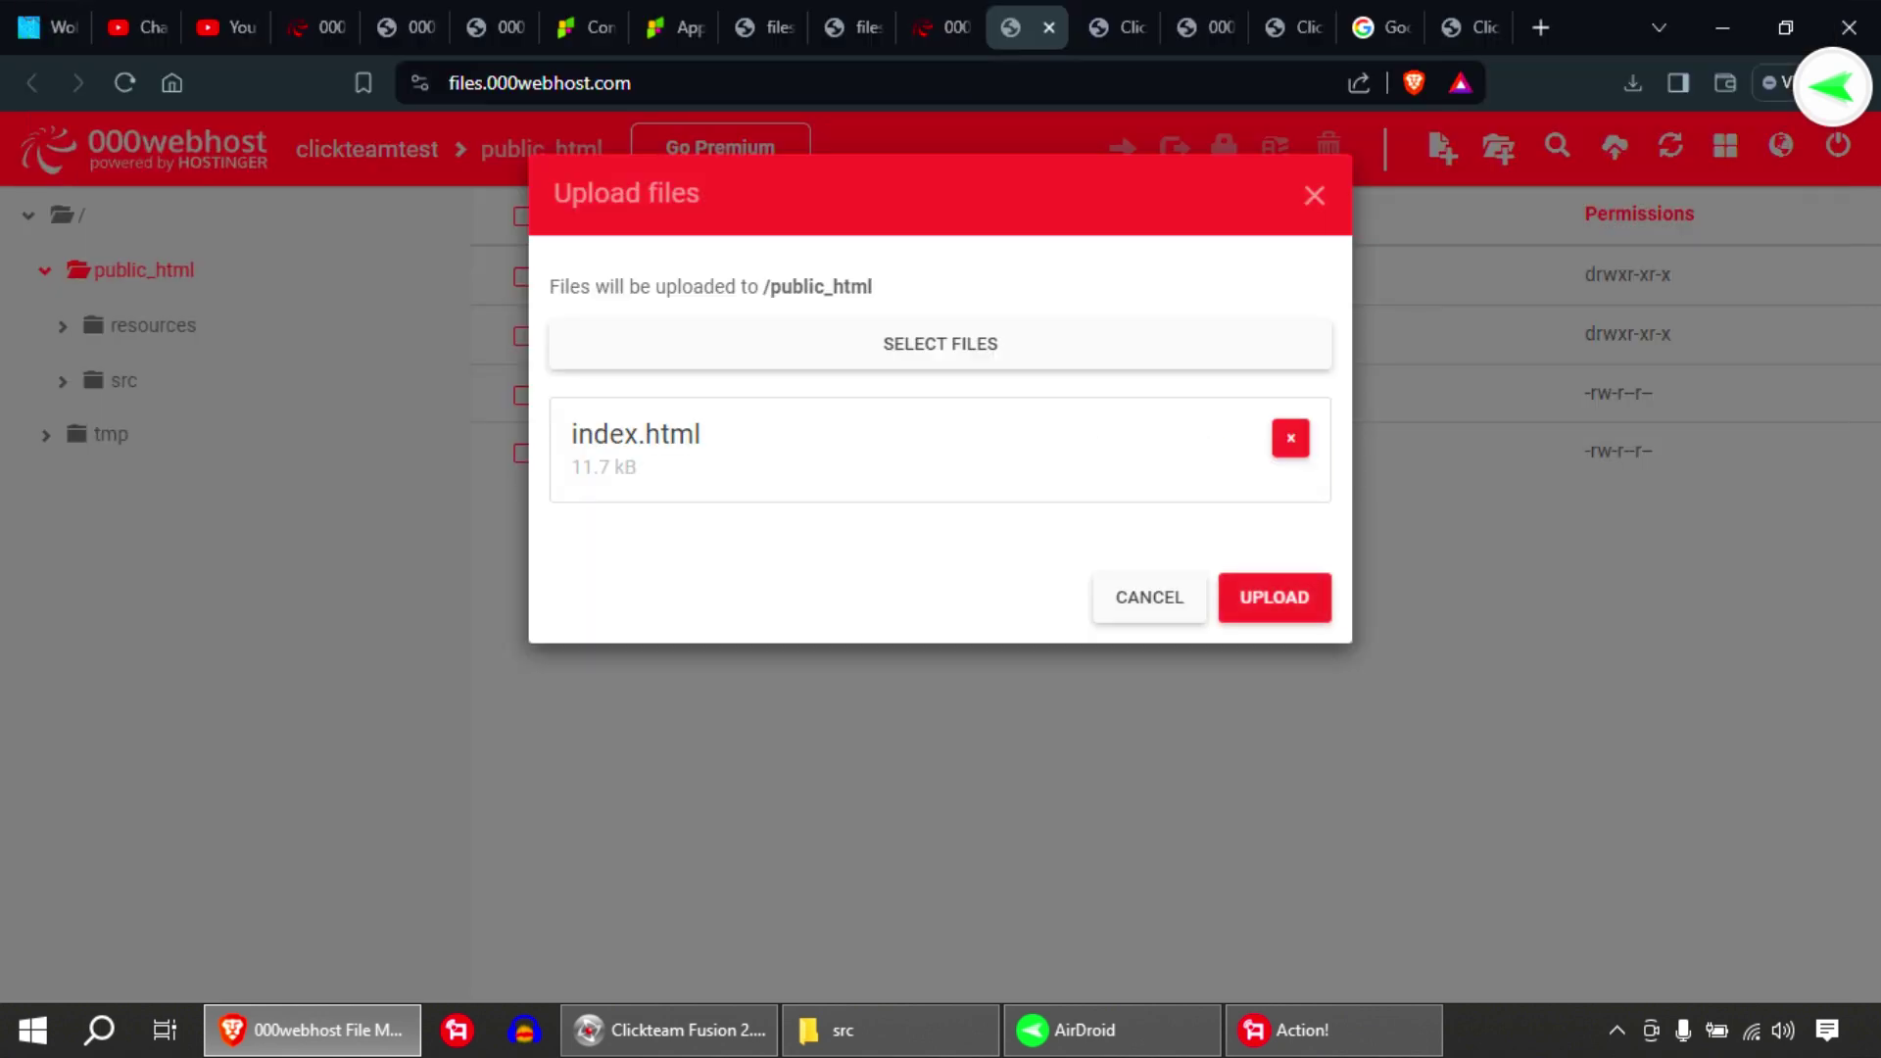
click(1273, 597)
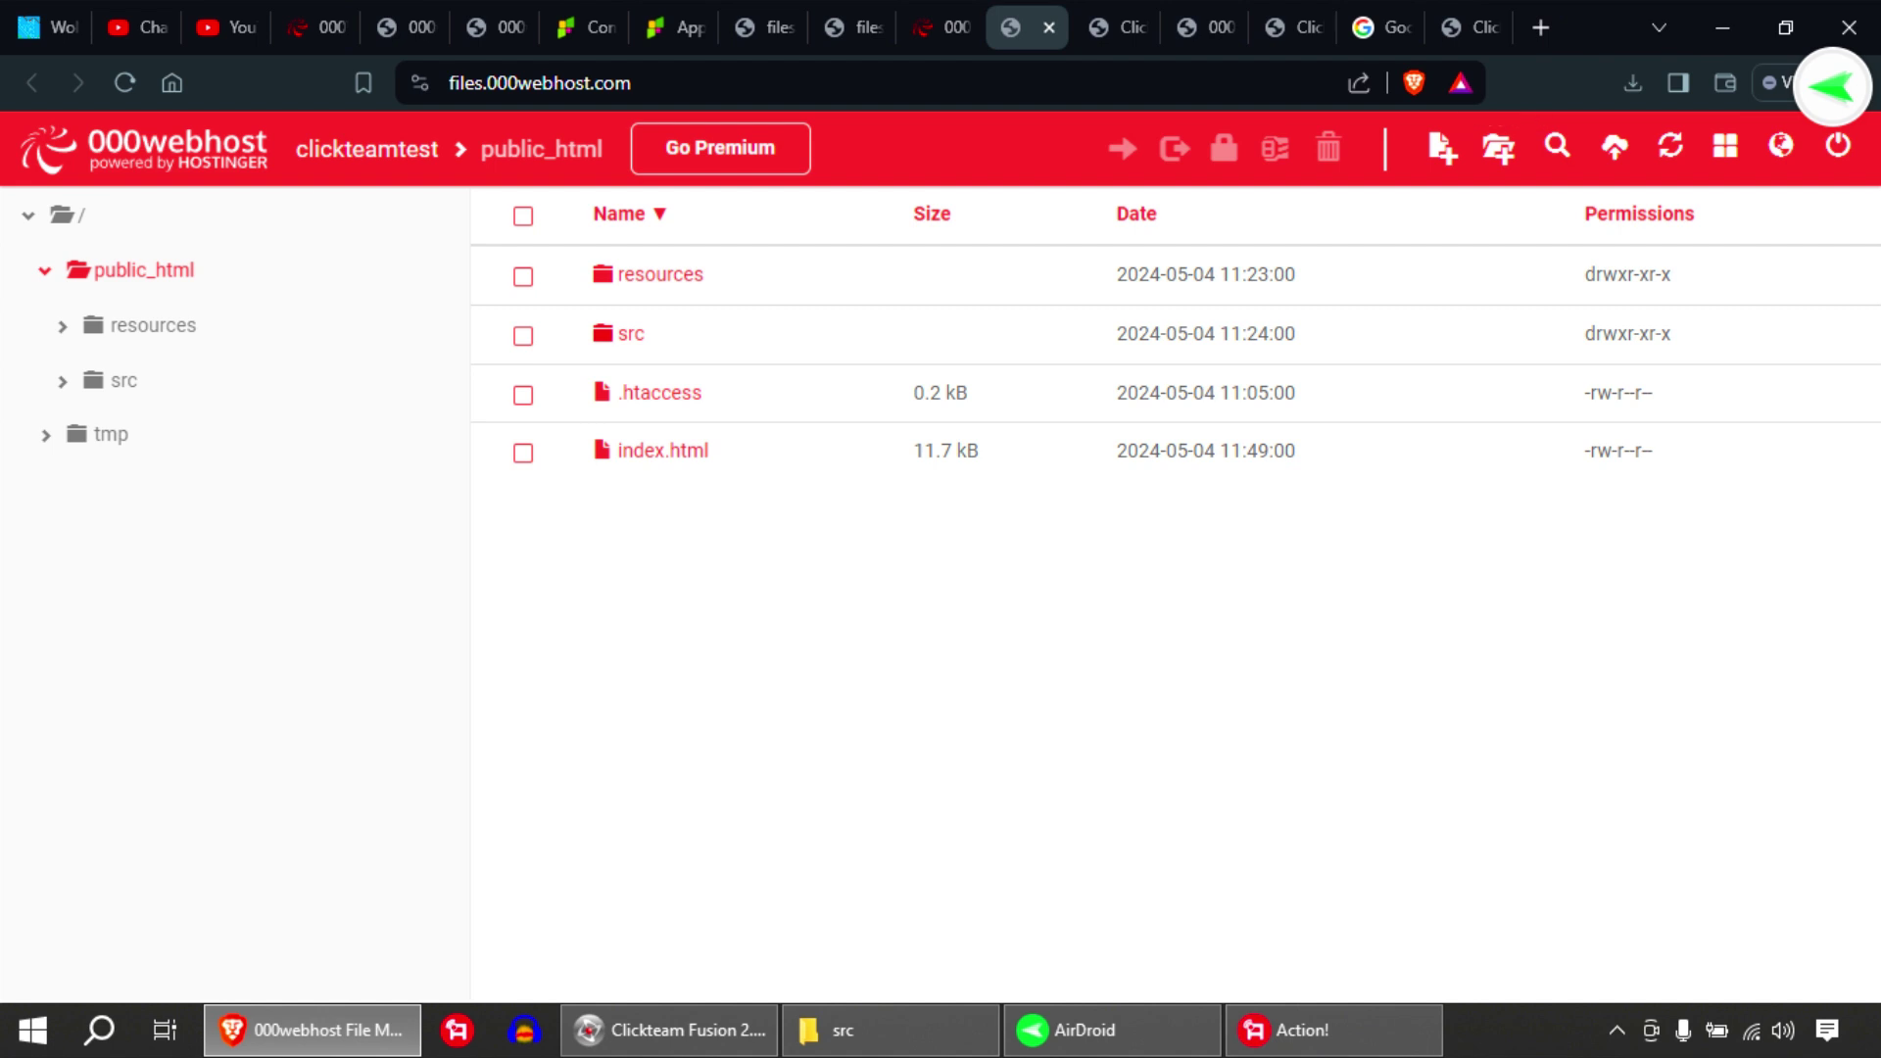
Upload Runtime.js from the local yellowtest2\src folder to the website's public_html/src folder
click(630, 333)
double_click(630, 333)
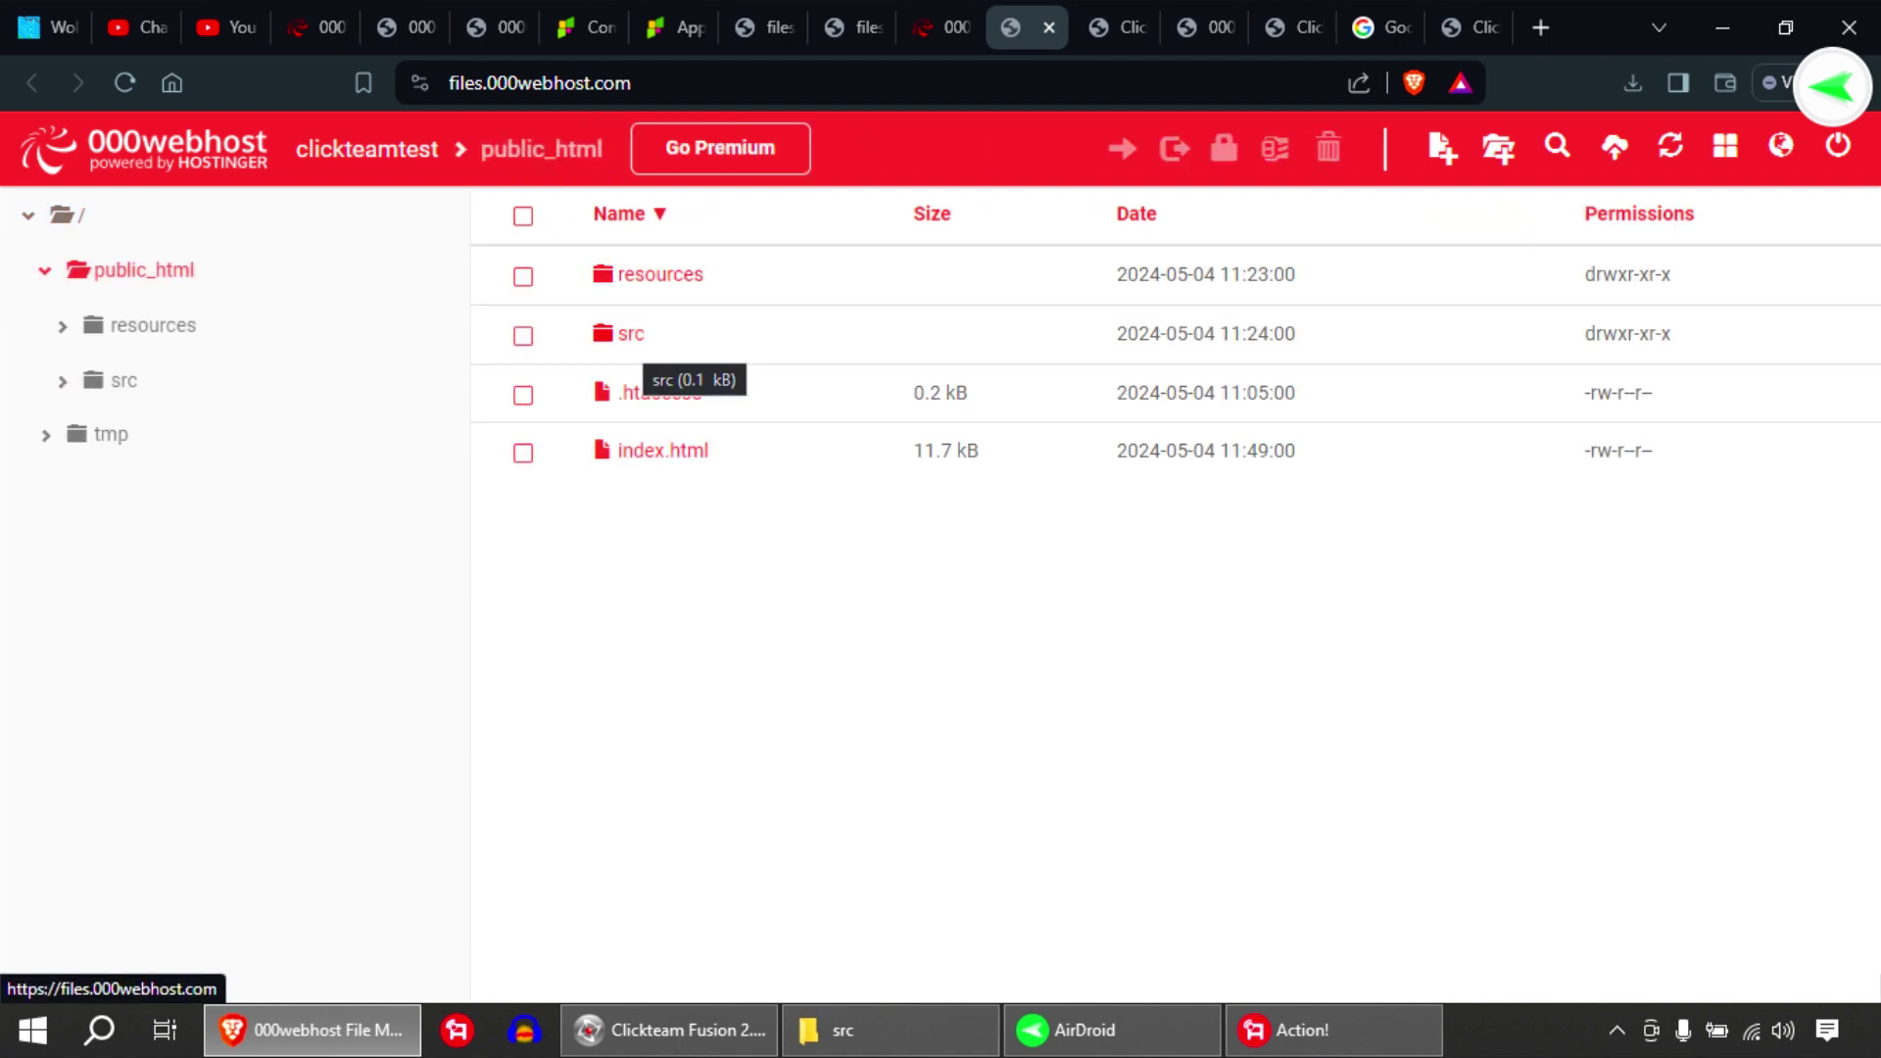
click(631, 334)
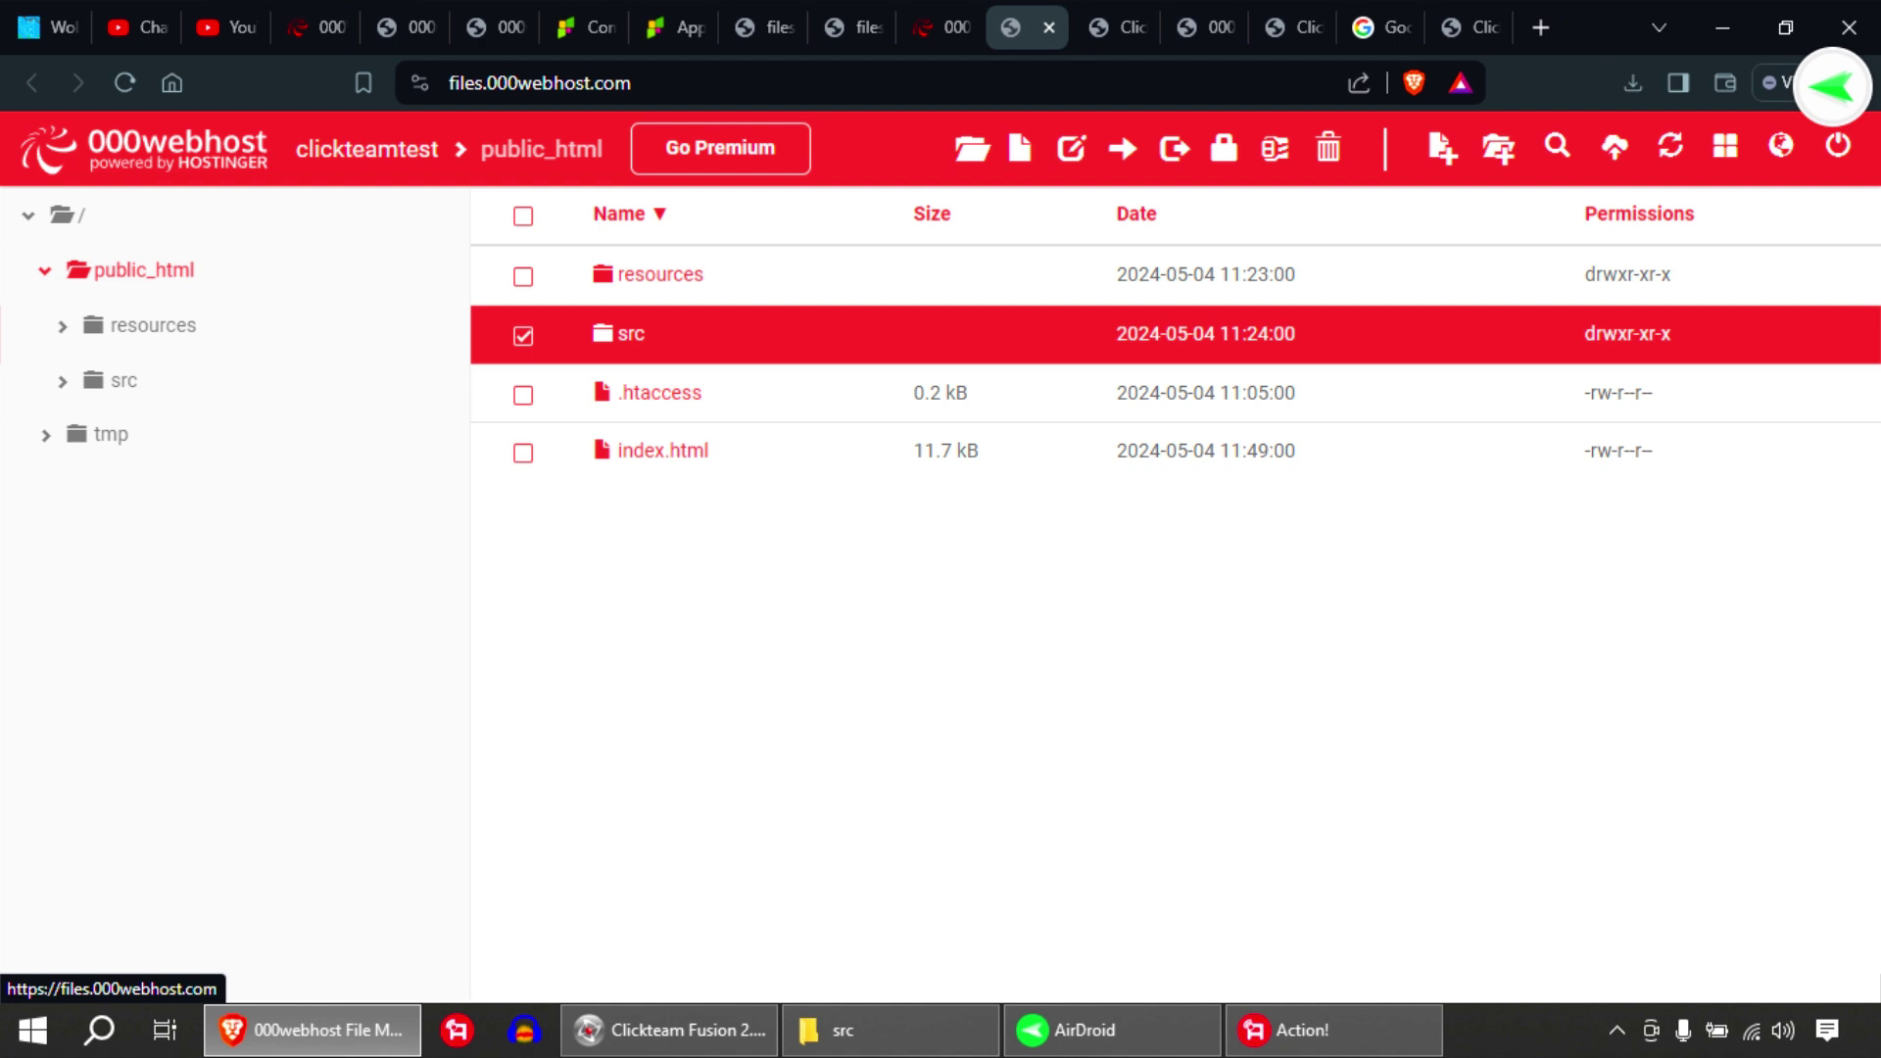
double_click(631, 334)
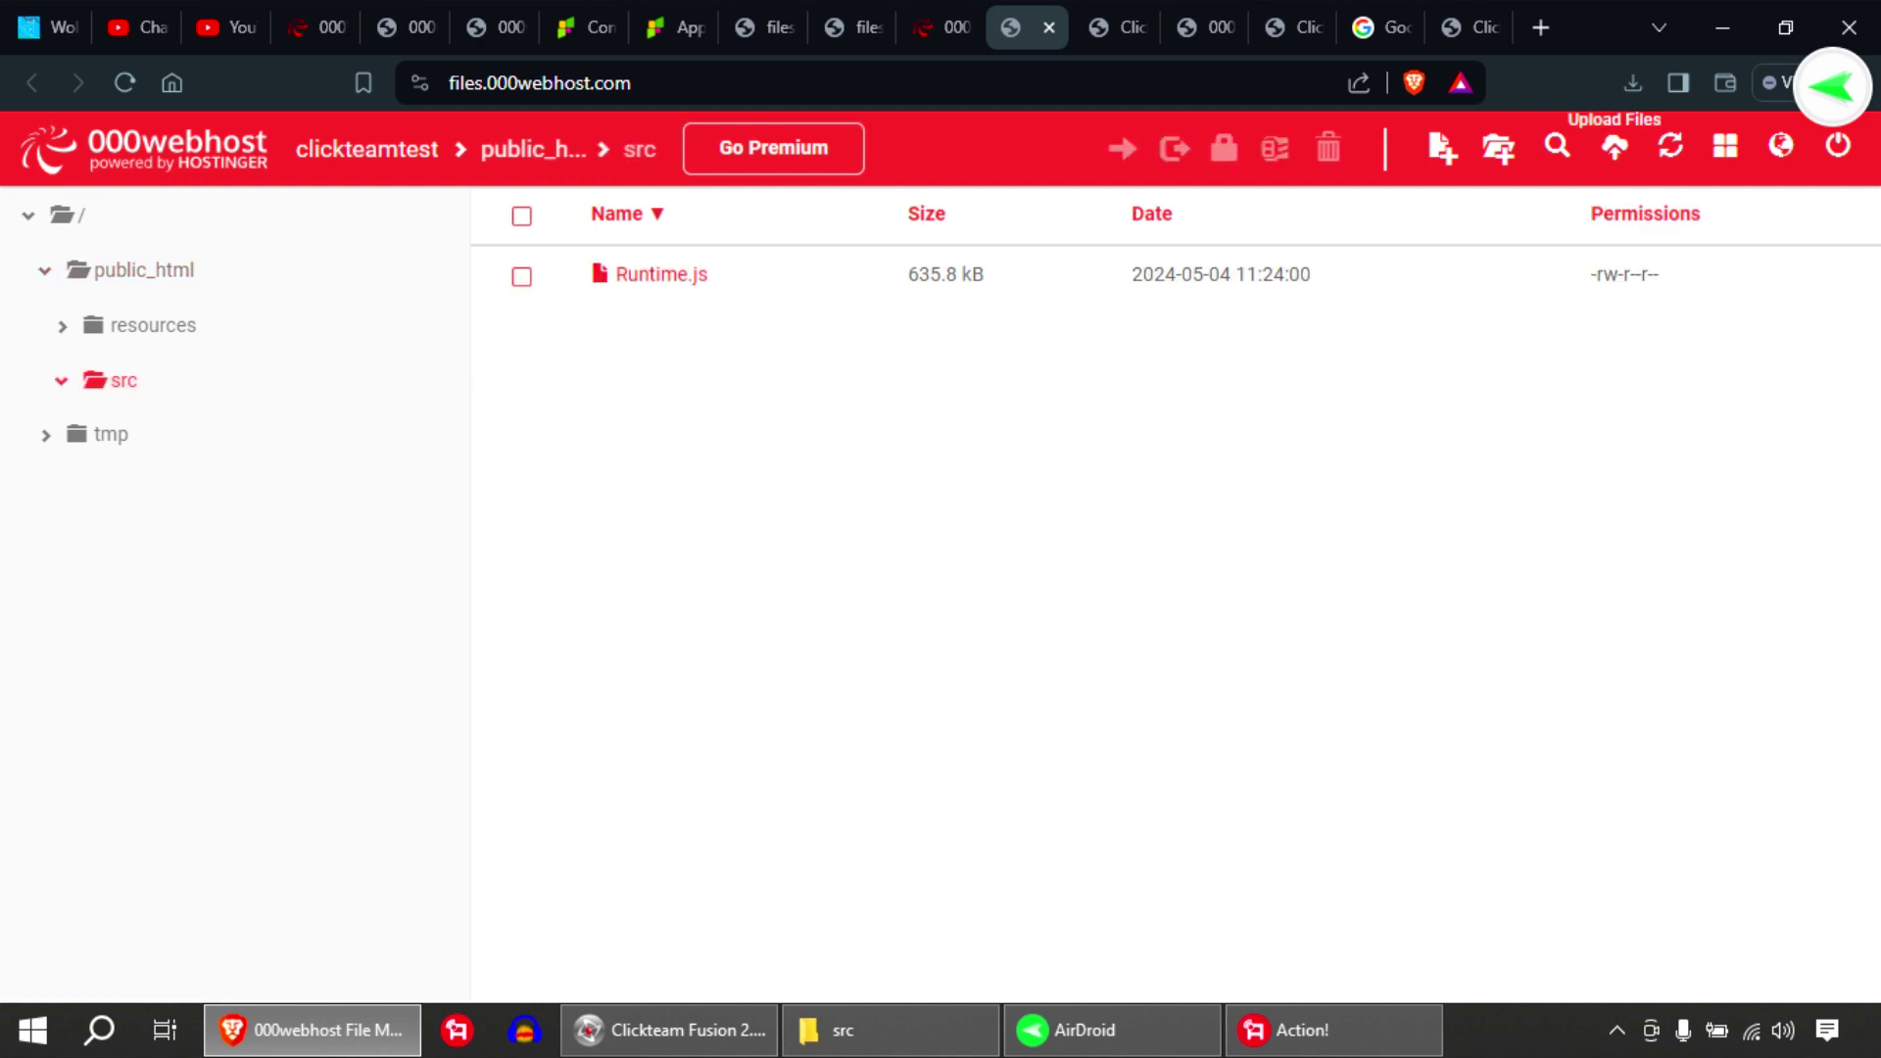
click(1615, 147)
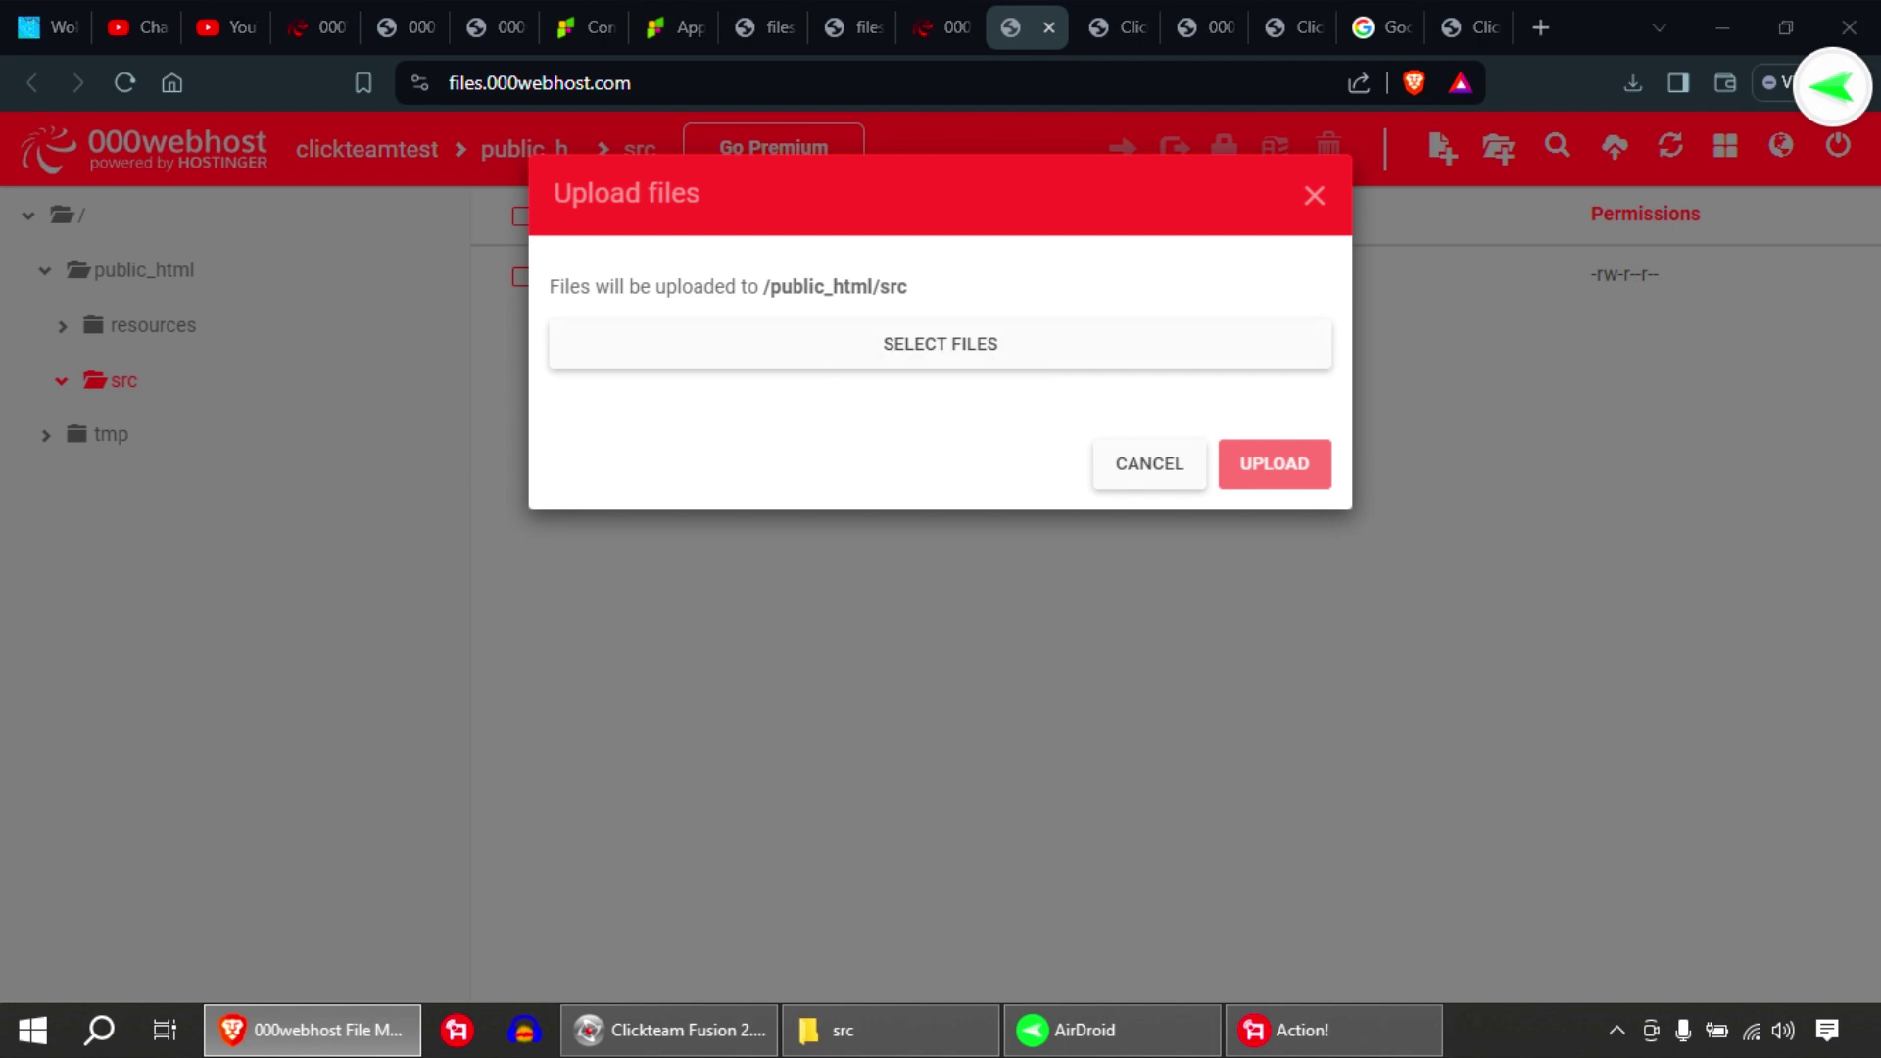
click(941, 344)
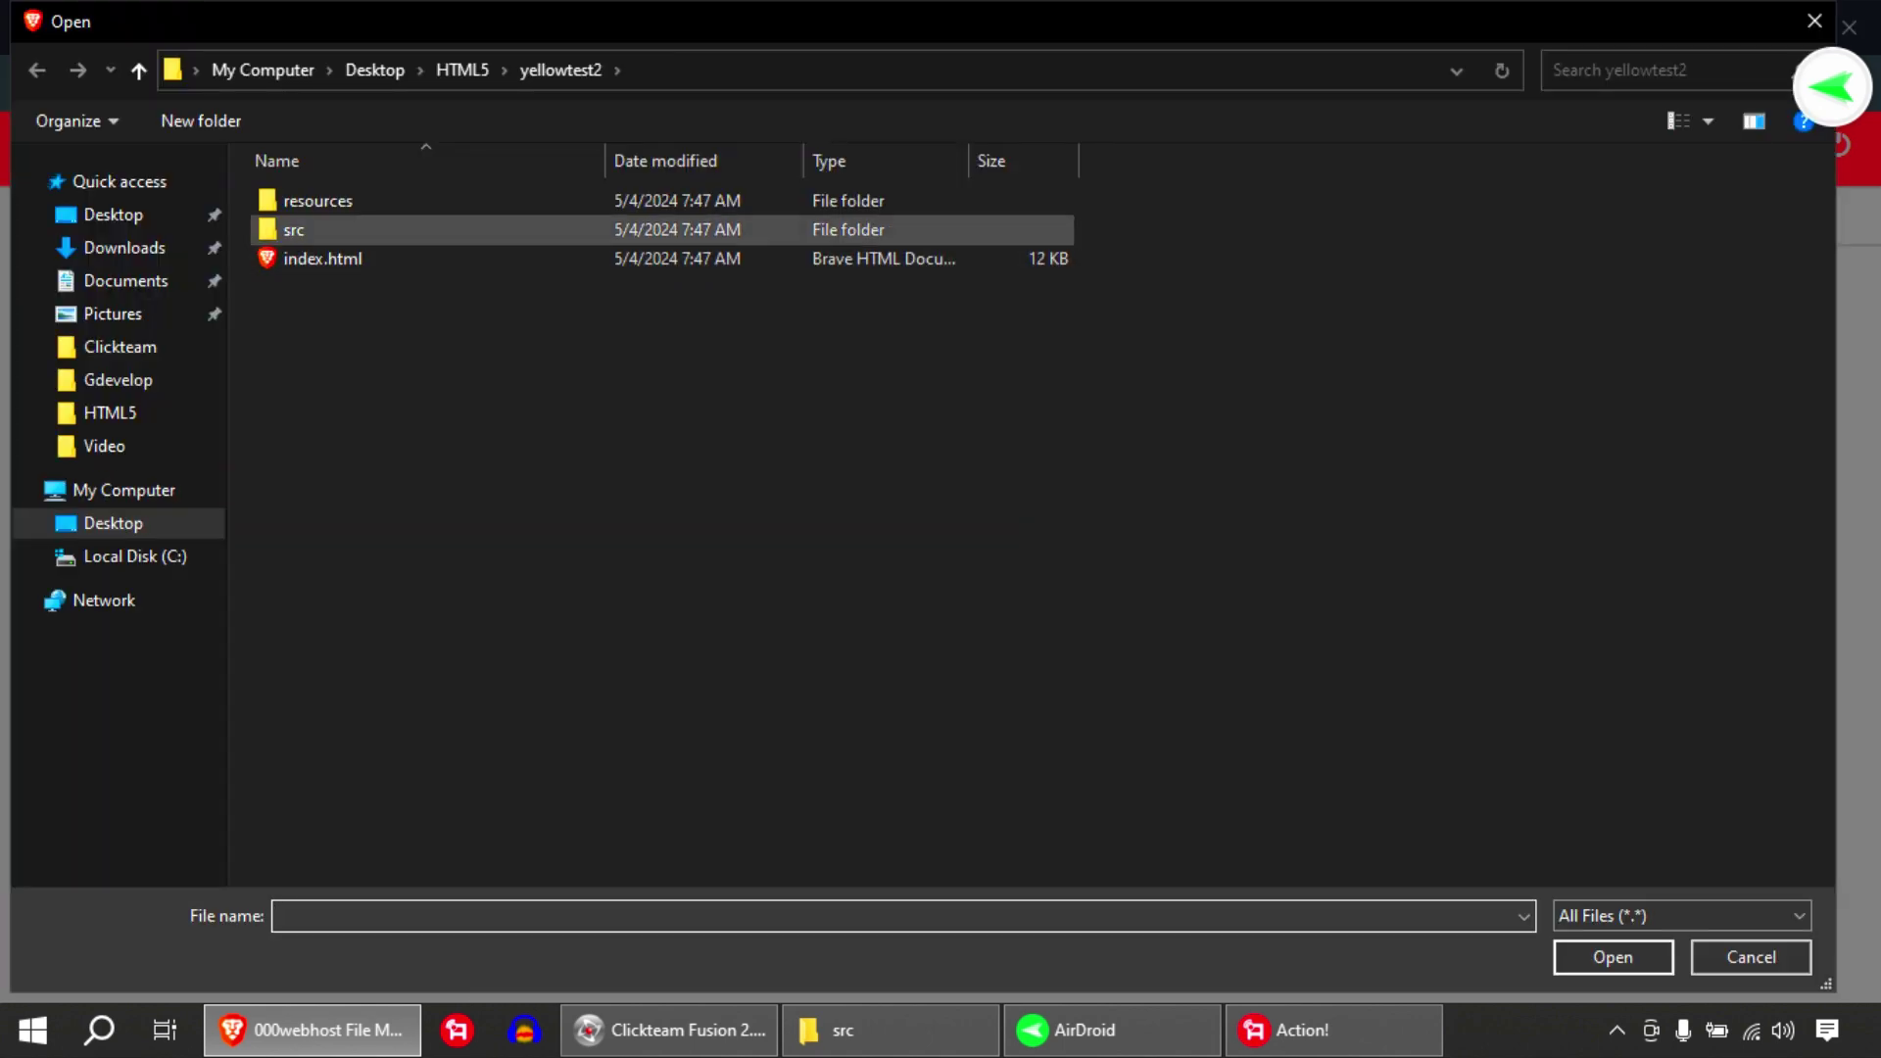
double_click(293, 229)
click(321, 201)
key(Return)
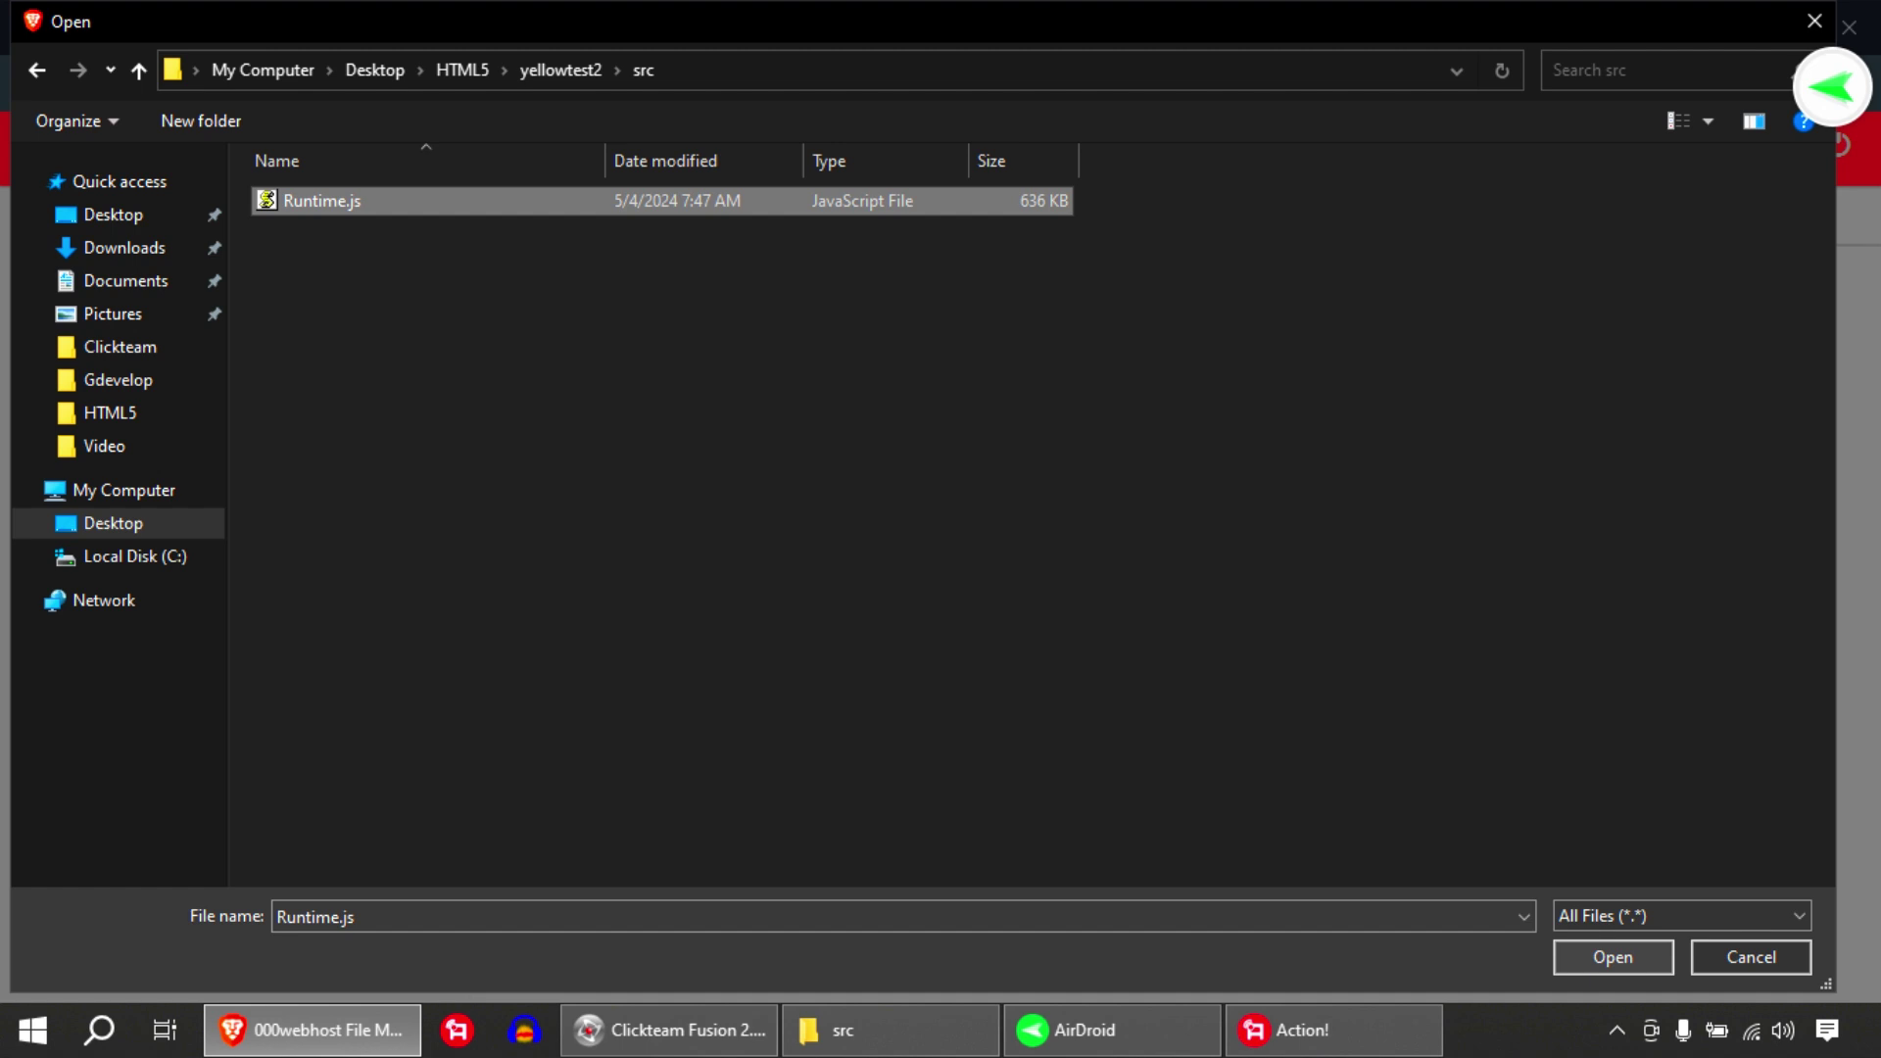
click(1274, 597)
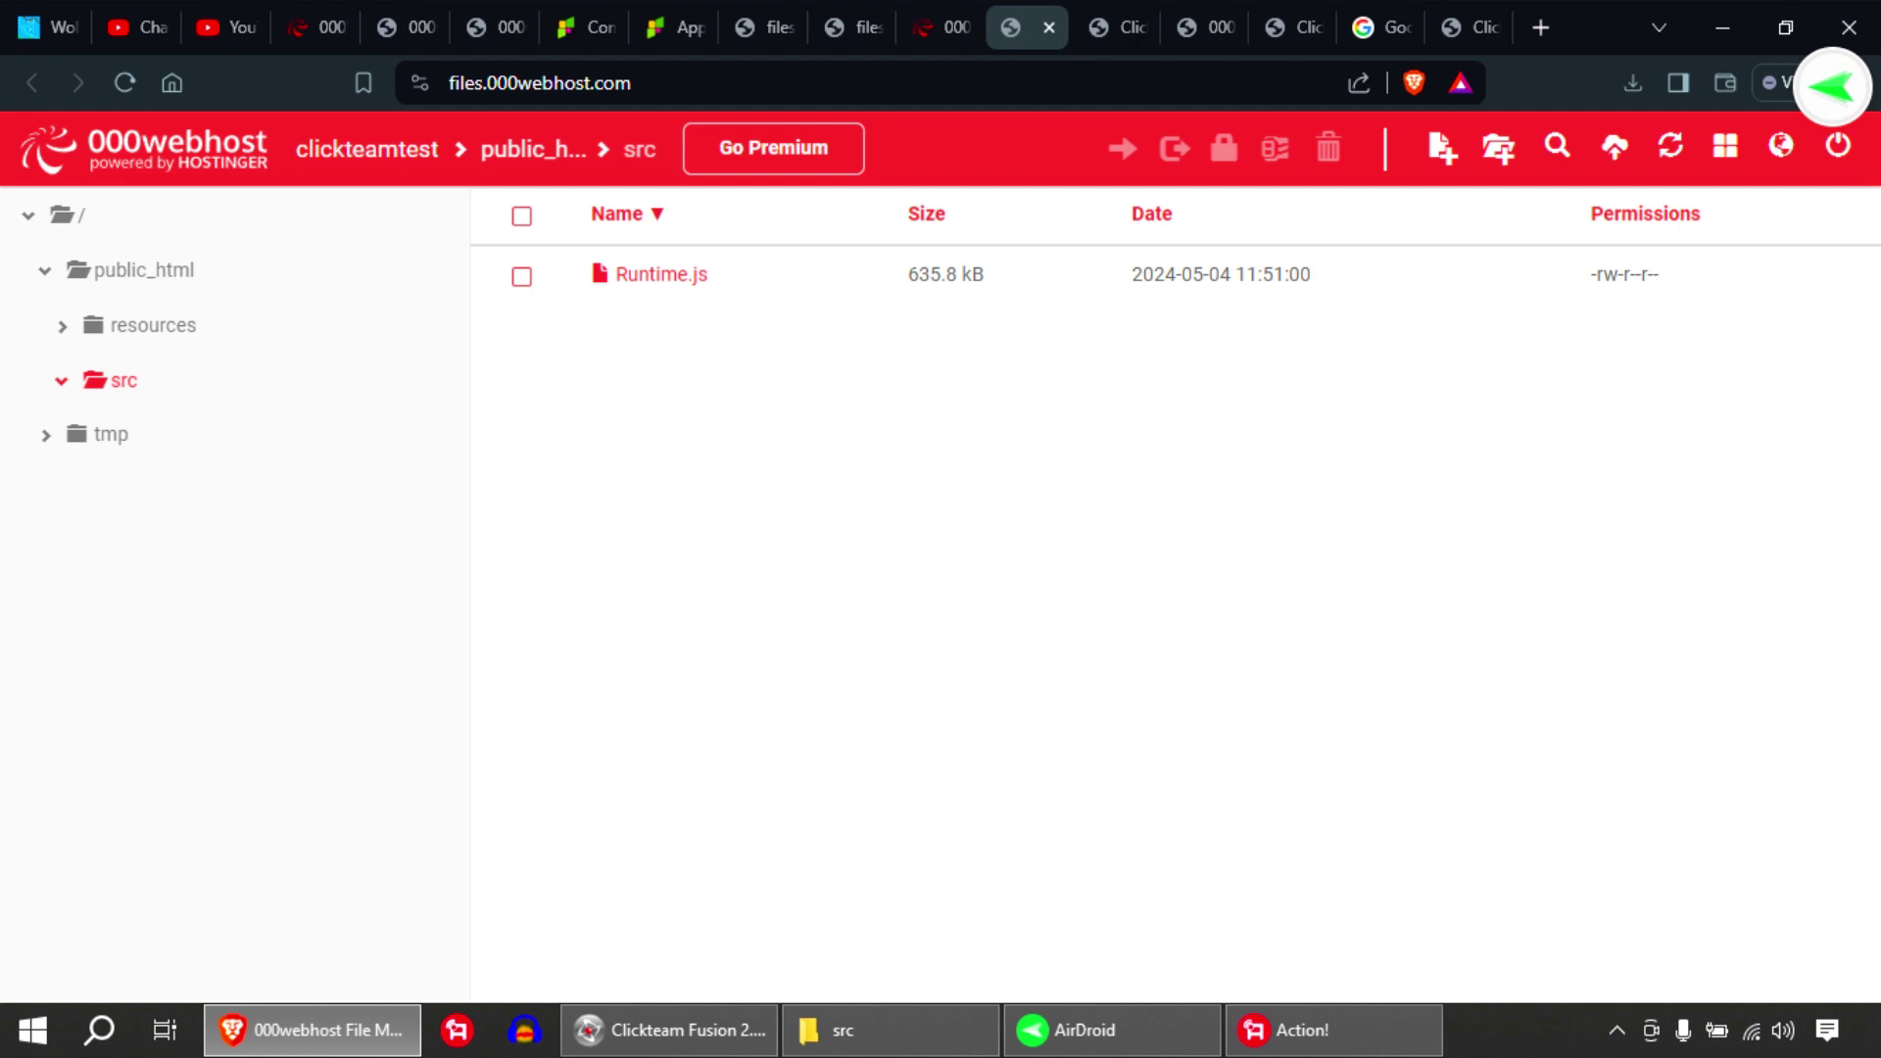
Upload 9999.mp3, M0001.png, yellowtest2.cc1 and yellowtest2.cch from yellowtest2\resources to public_html/resources, then return to public_html
click(144, 269)
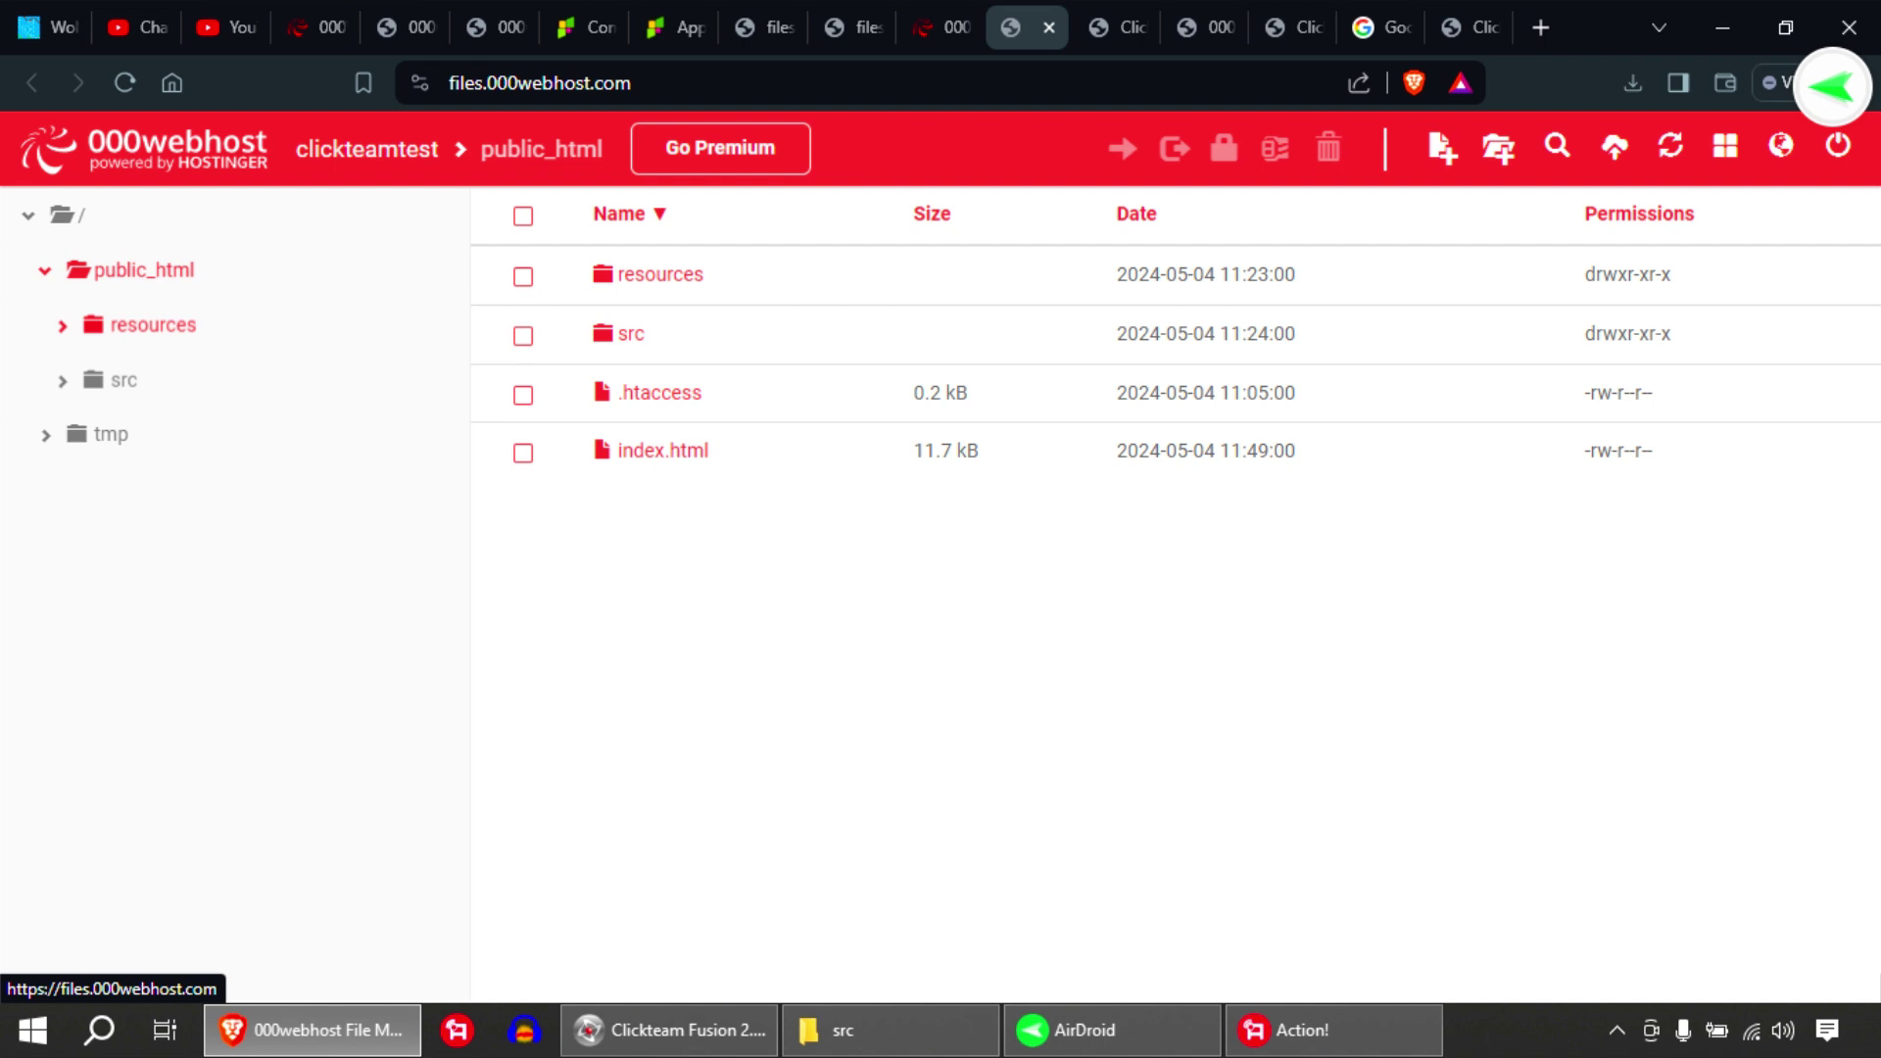
double_click(667, 277)
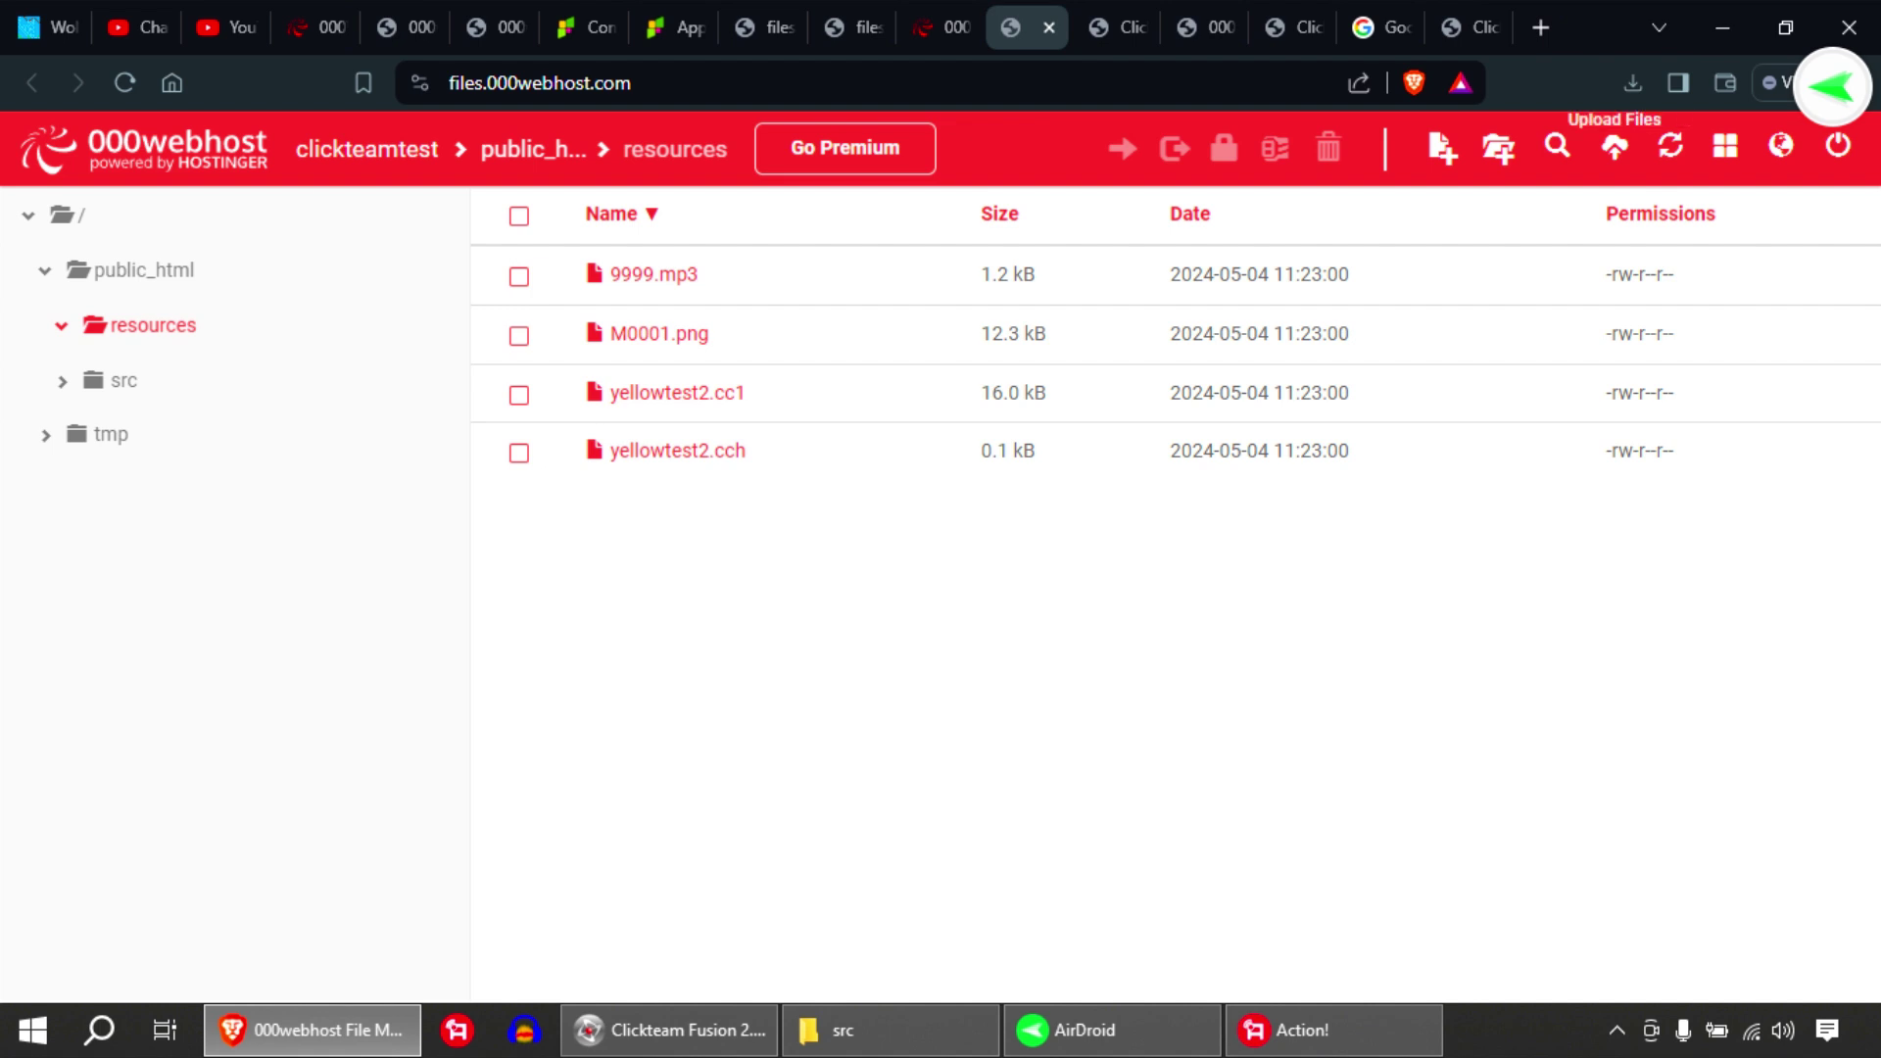
click(1615, 147)
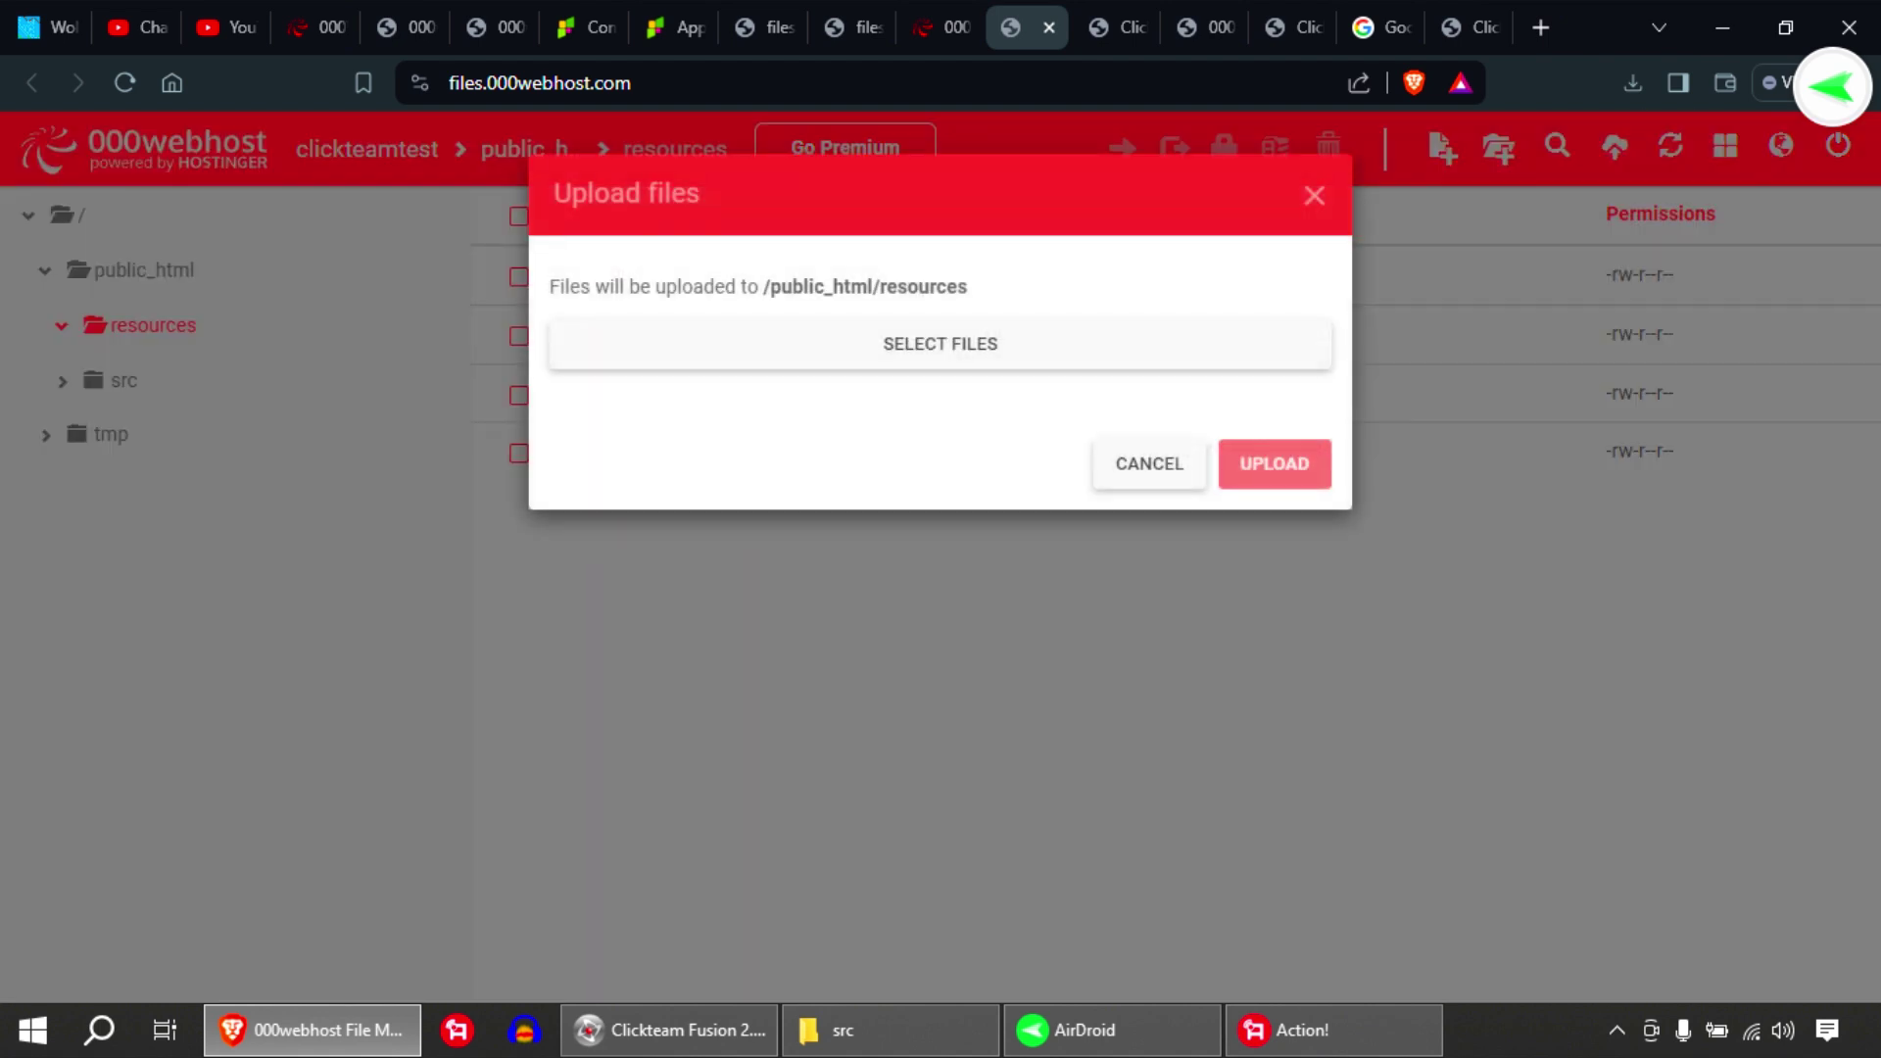
click(938, 344)
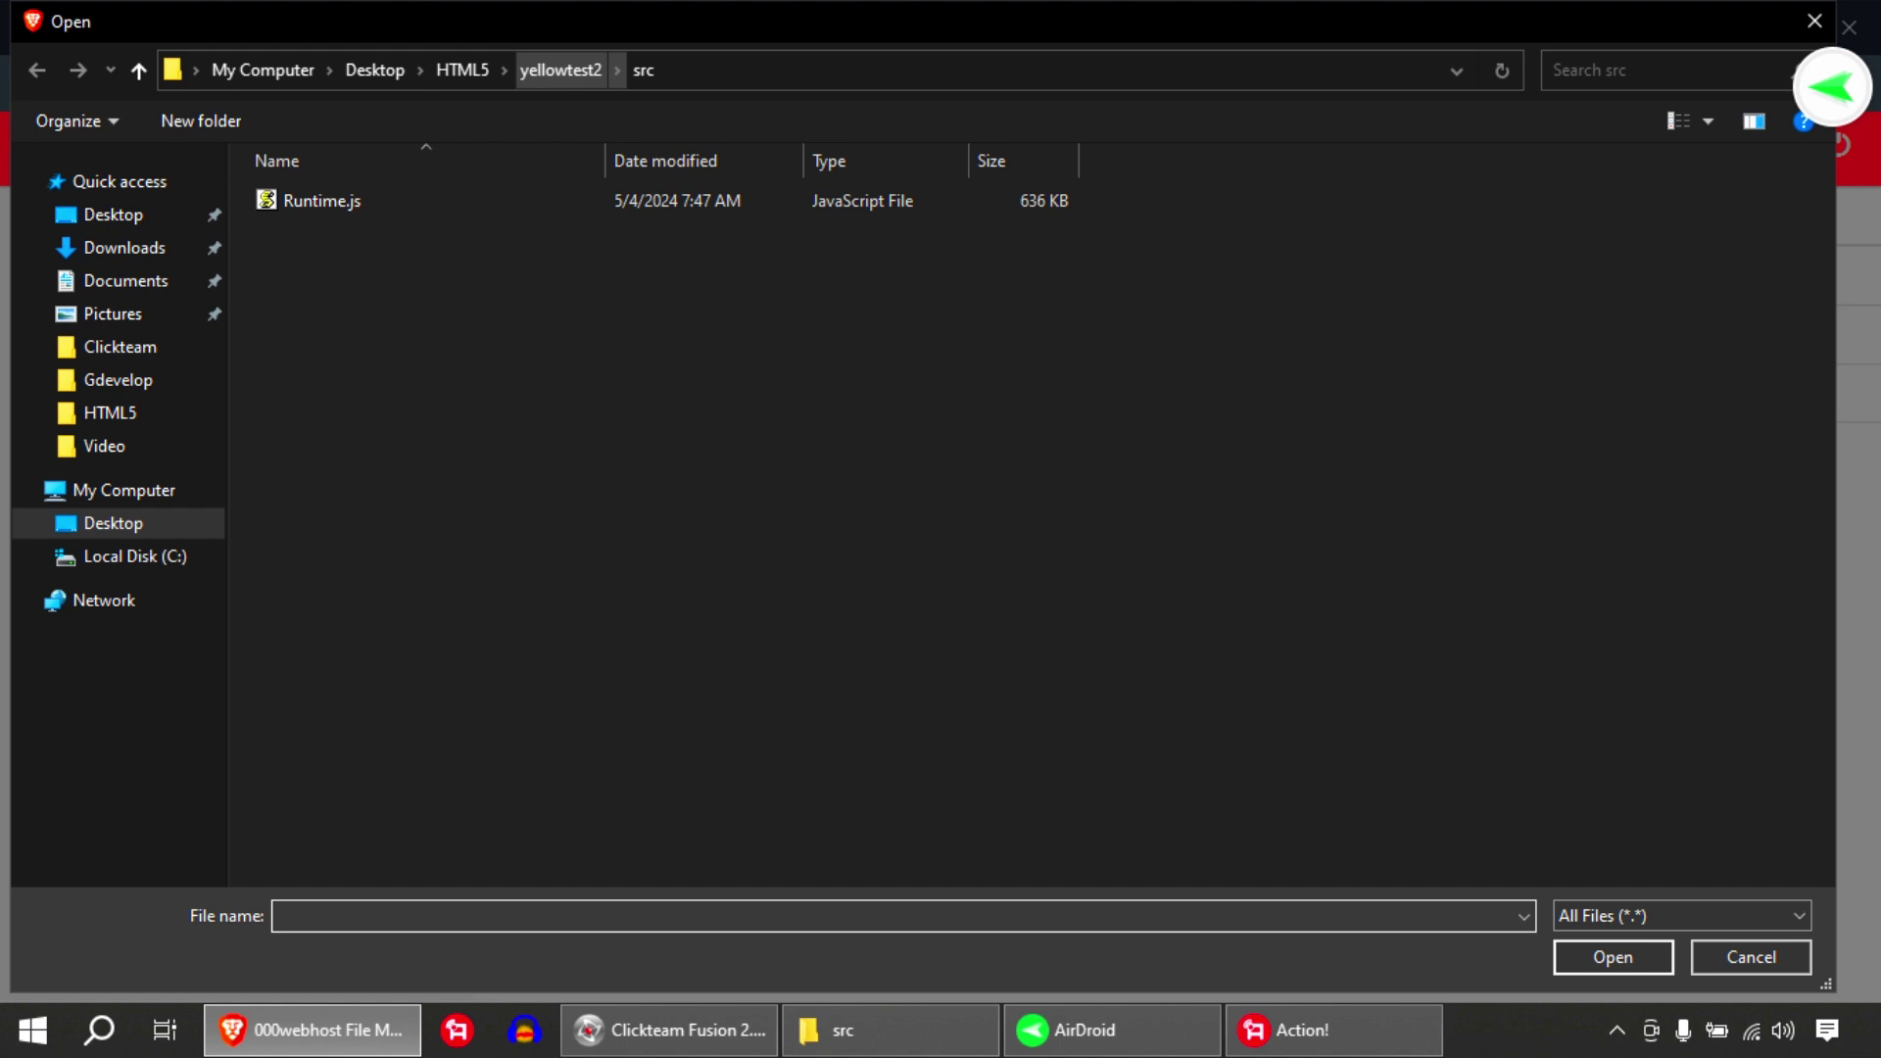
click(560, 70)
double_click(314, 200)
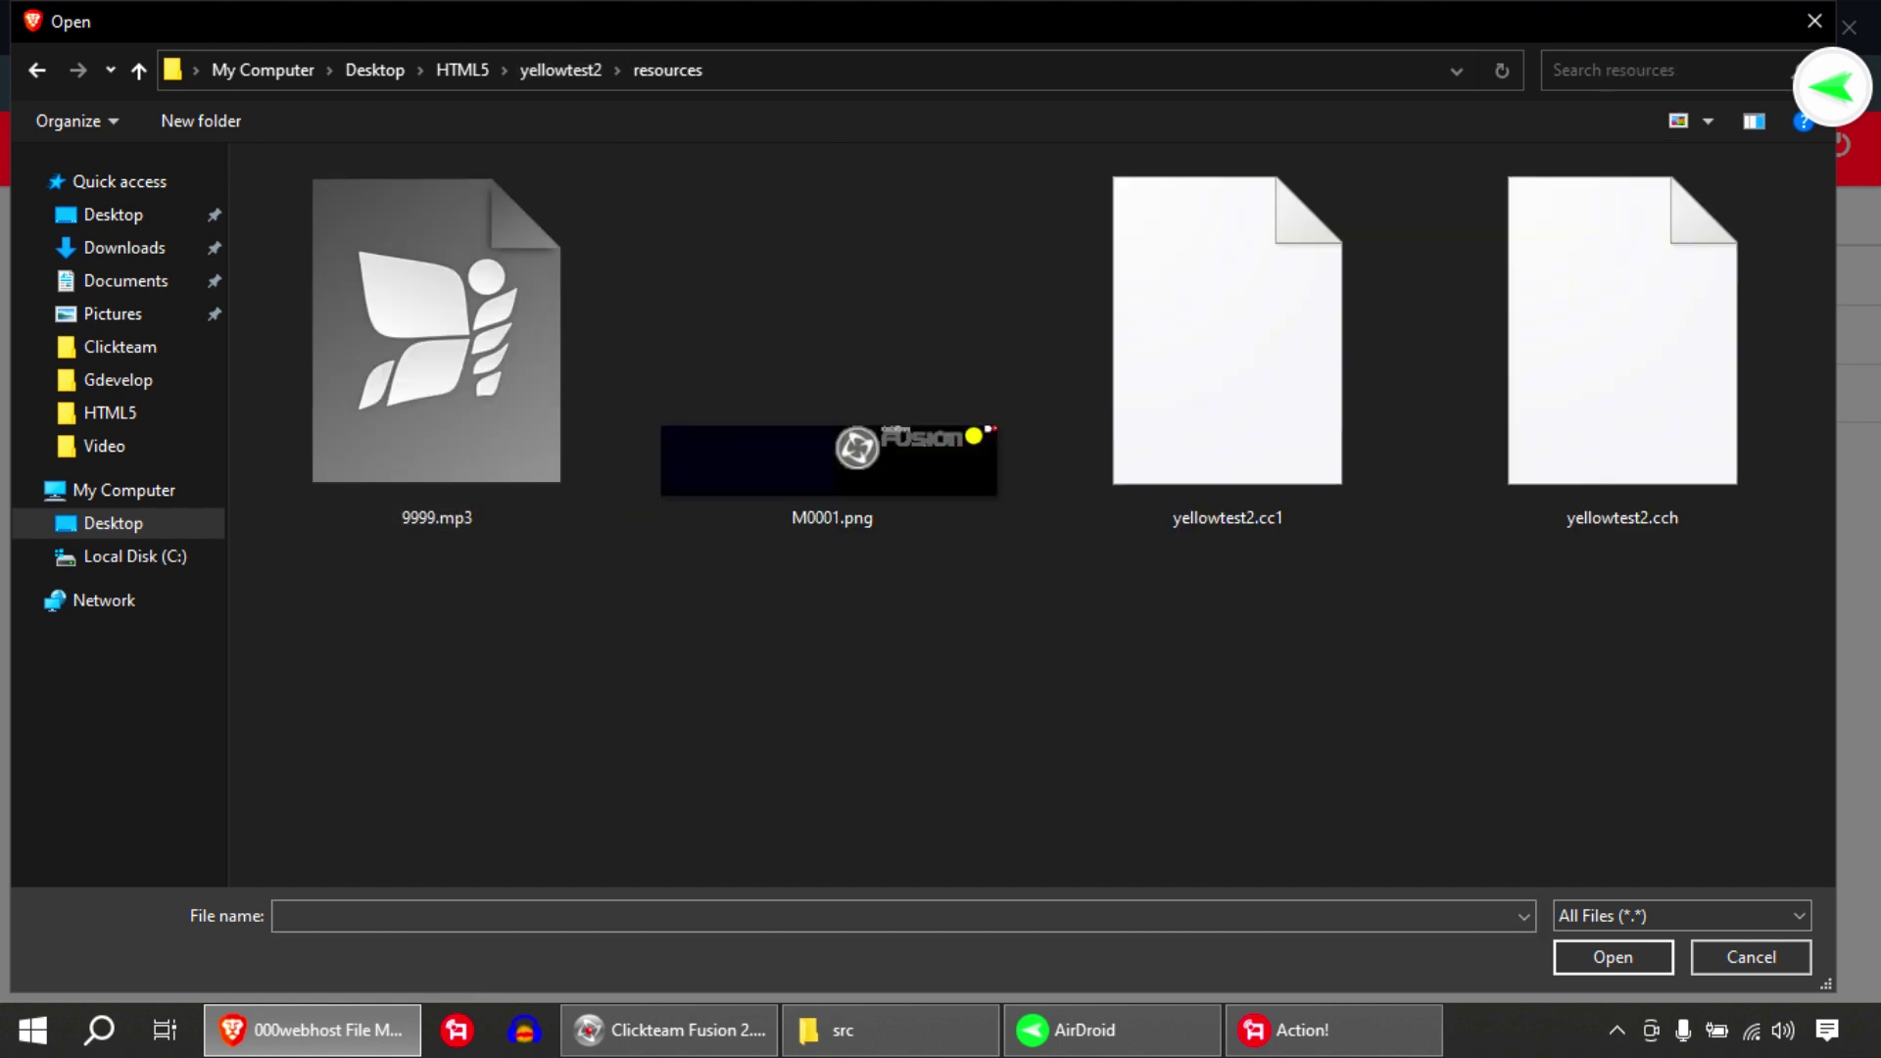
drag(1717, 746, 430, 335)
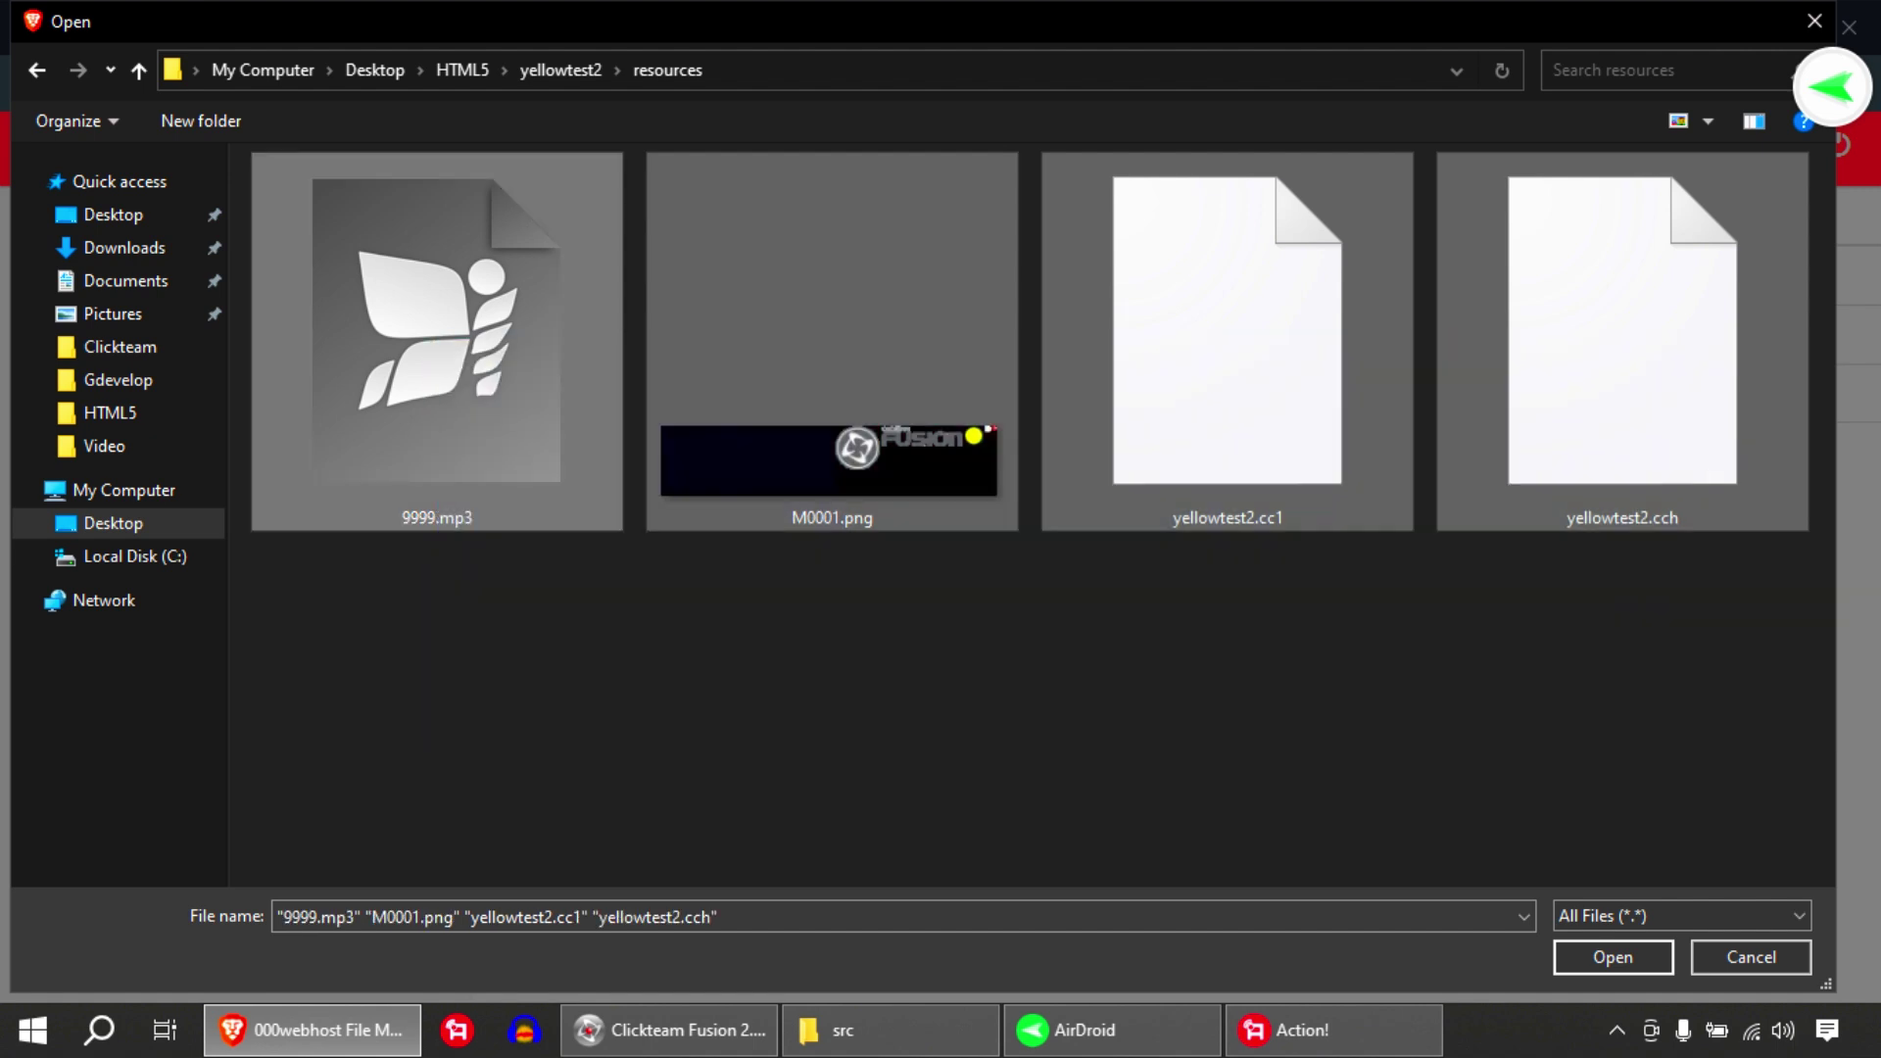
key(Return)
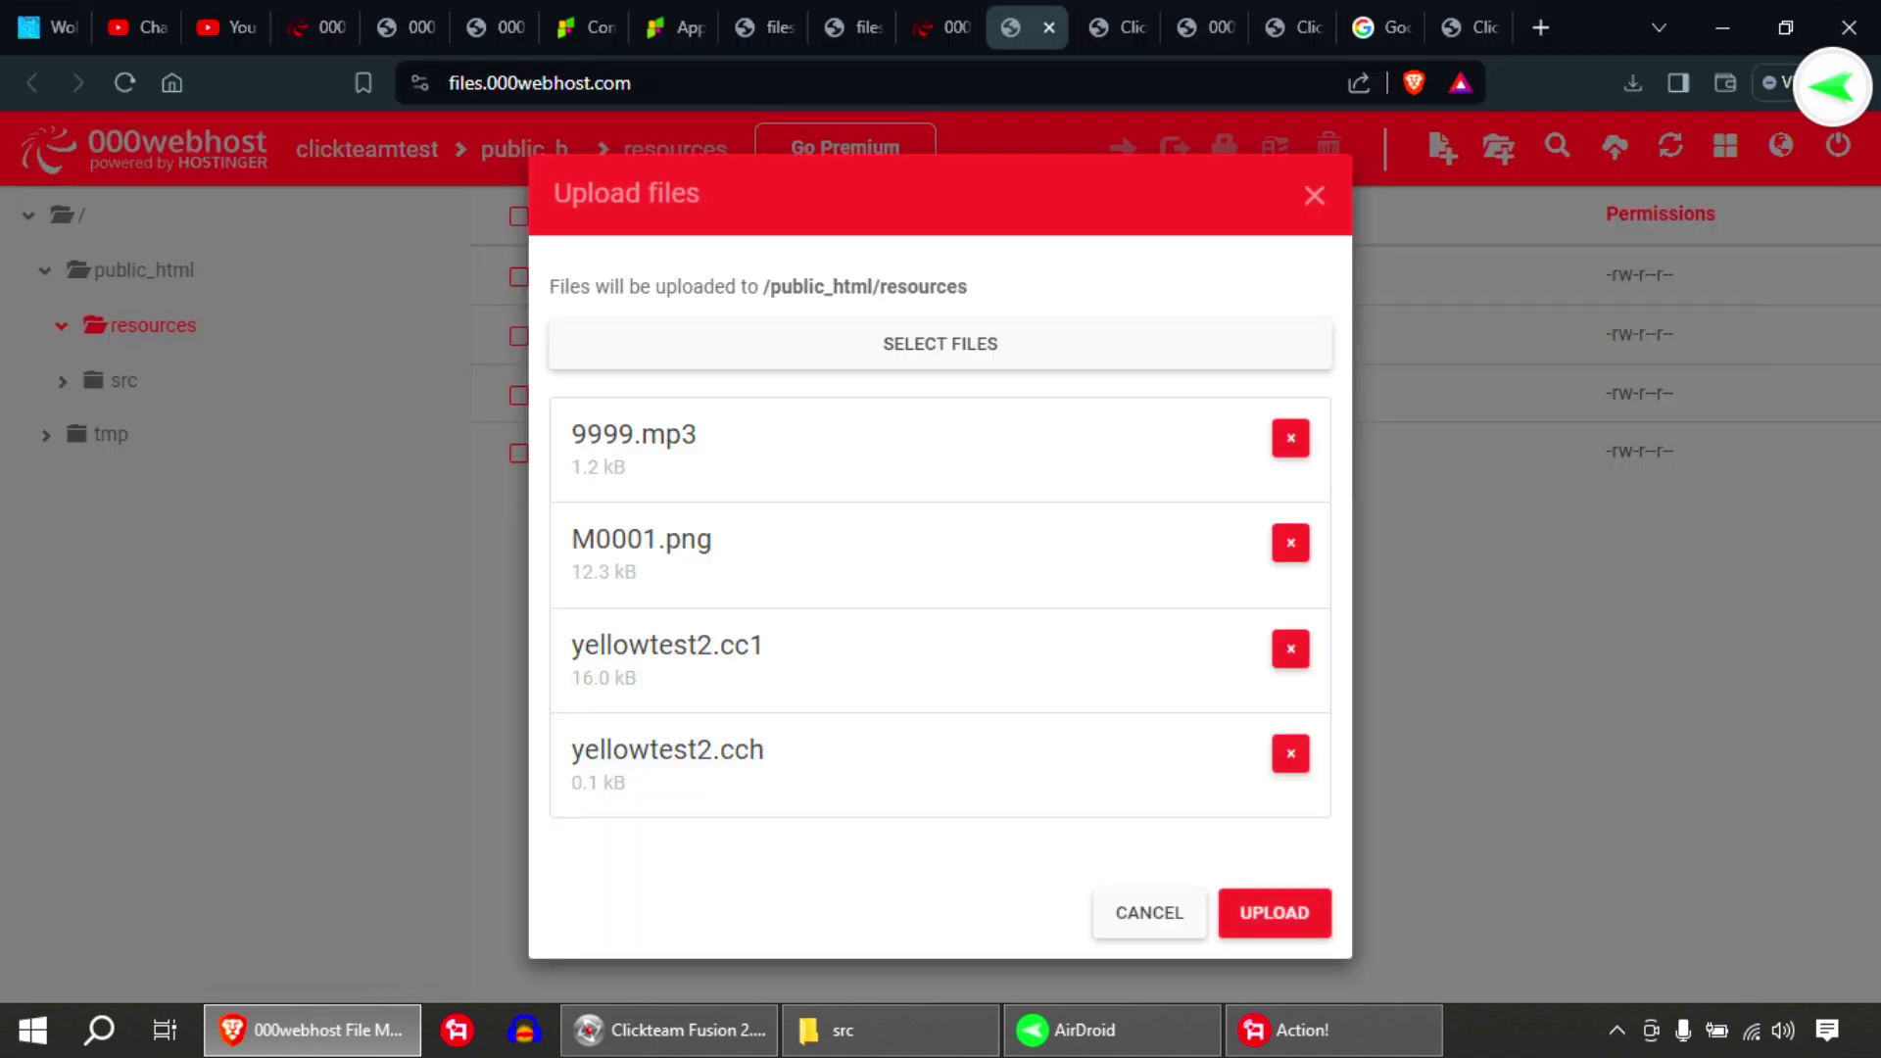
click(1274, 913)
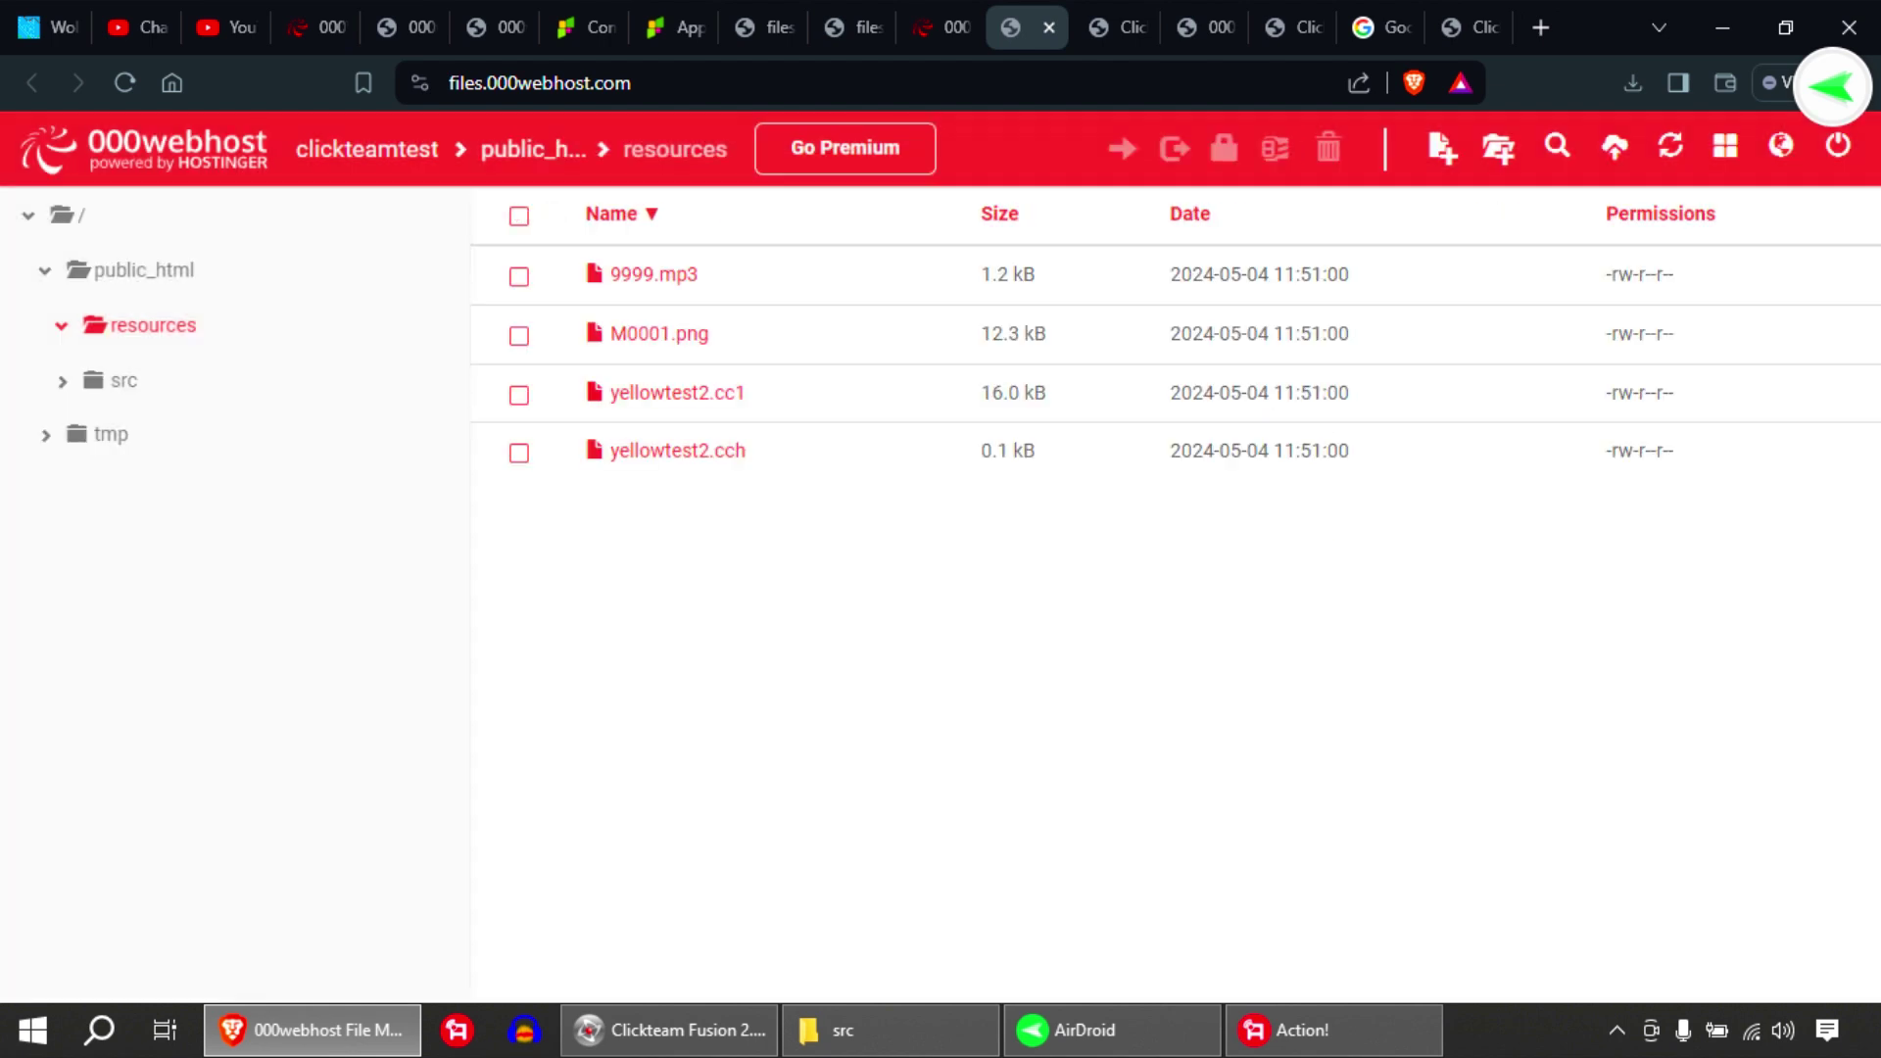
click(144, 270)
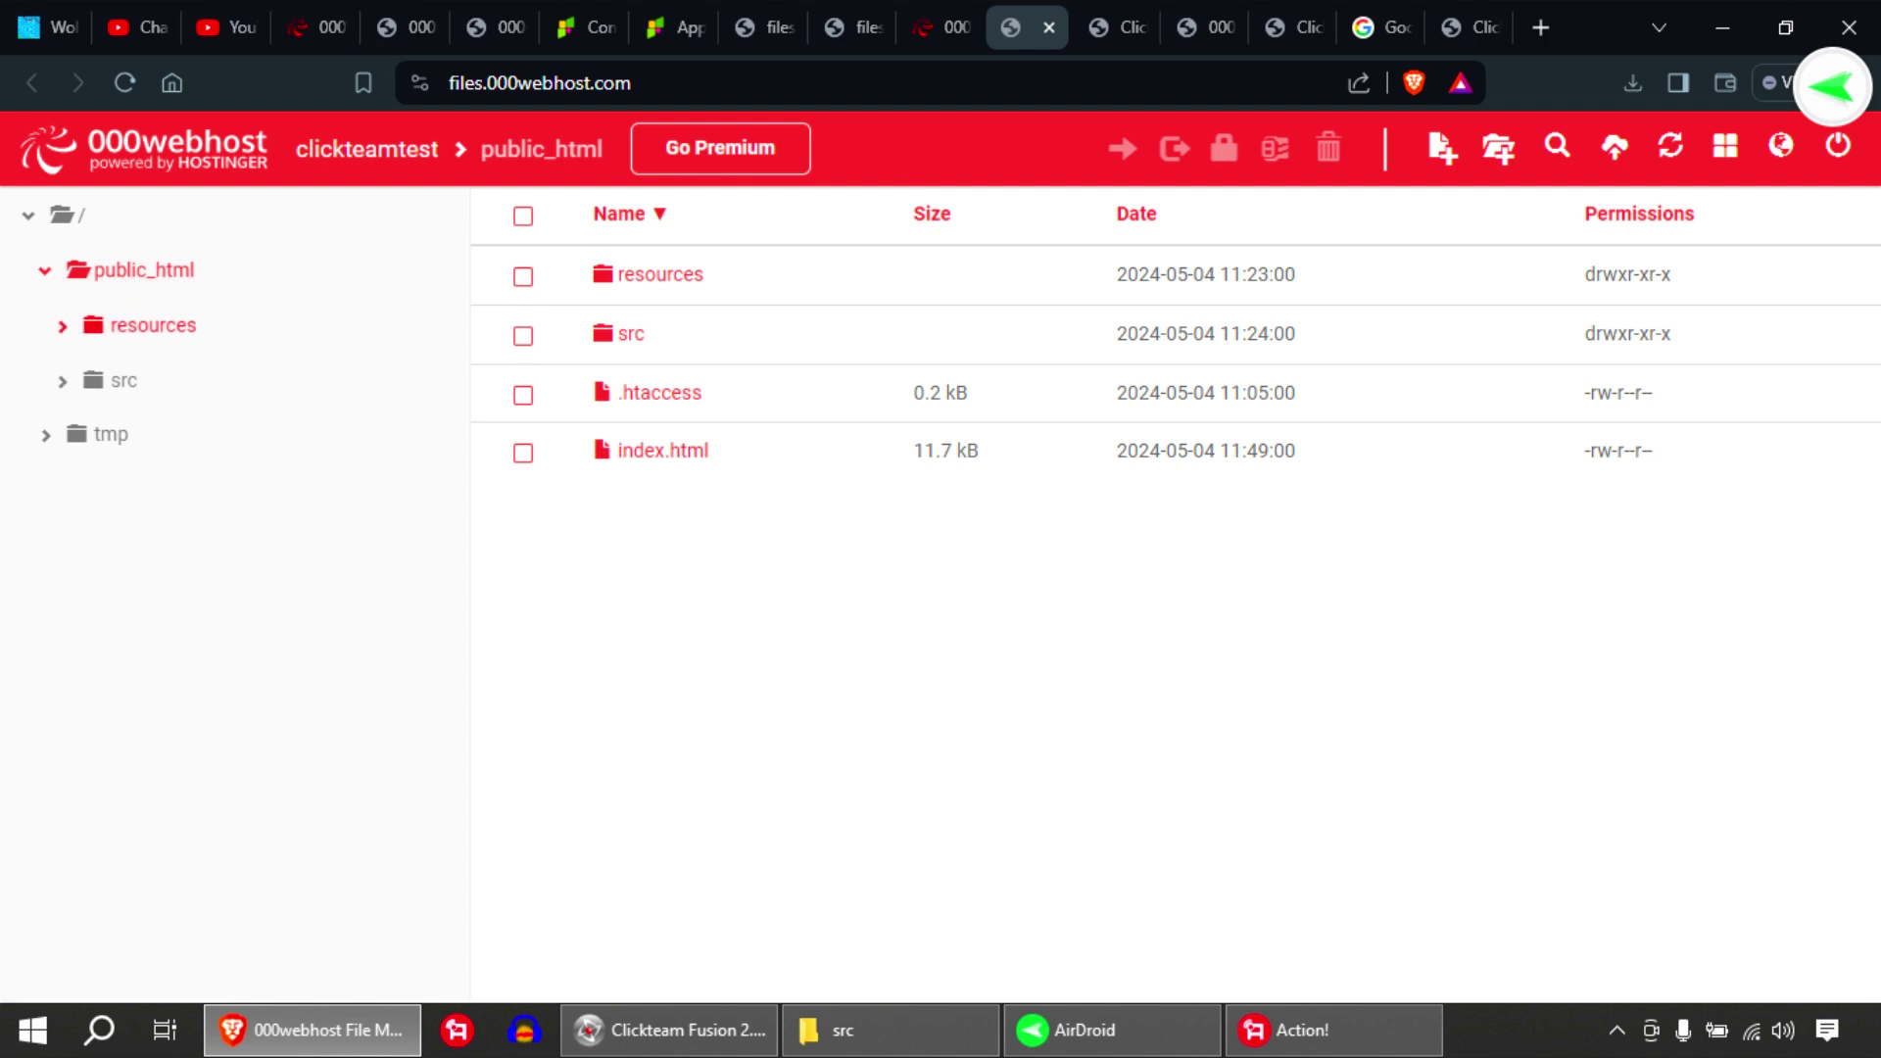
Open the live clickteamtest site from the 000webhost websites list and check the bouncing-ball app running on it
click(938, 28)
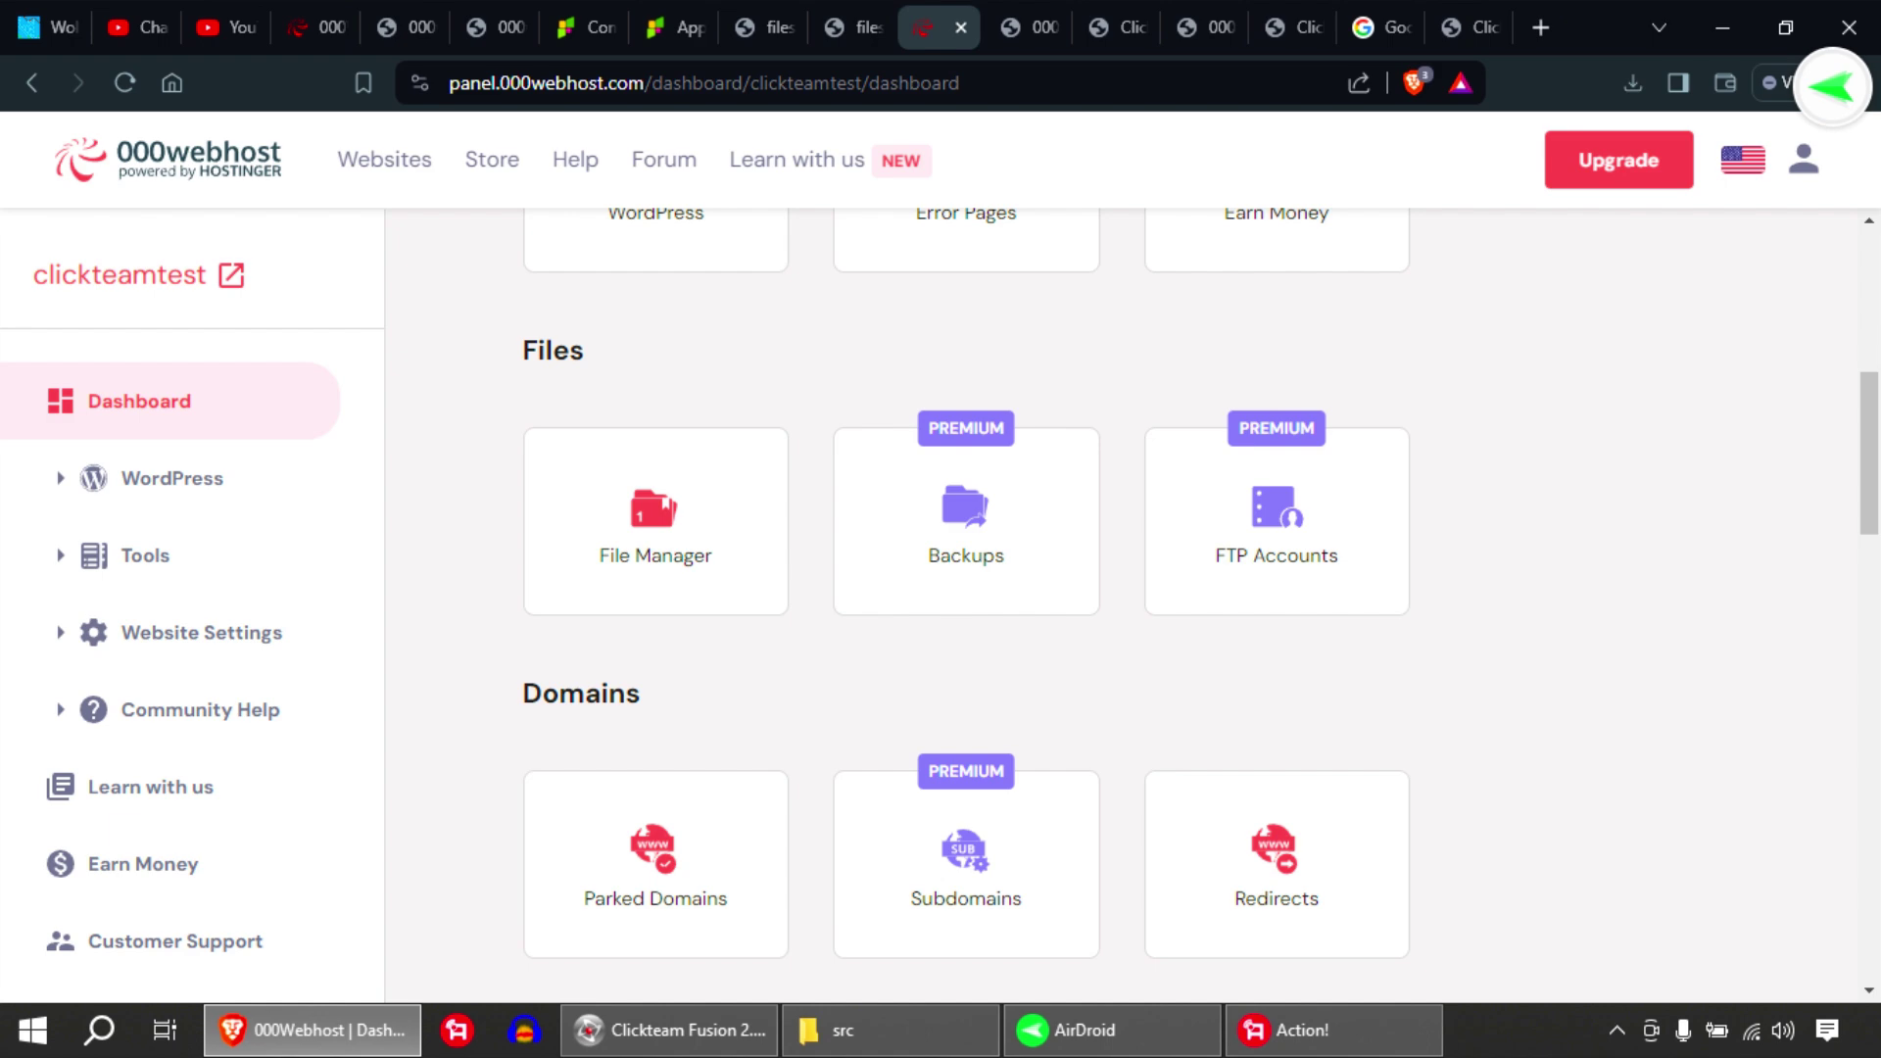
scroll(1122, 588, down, 5)
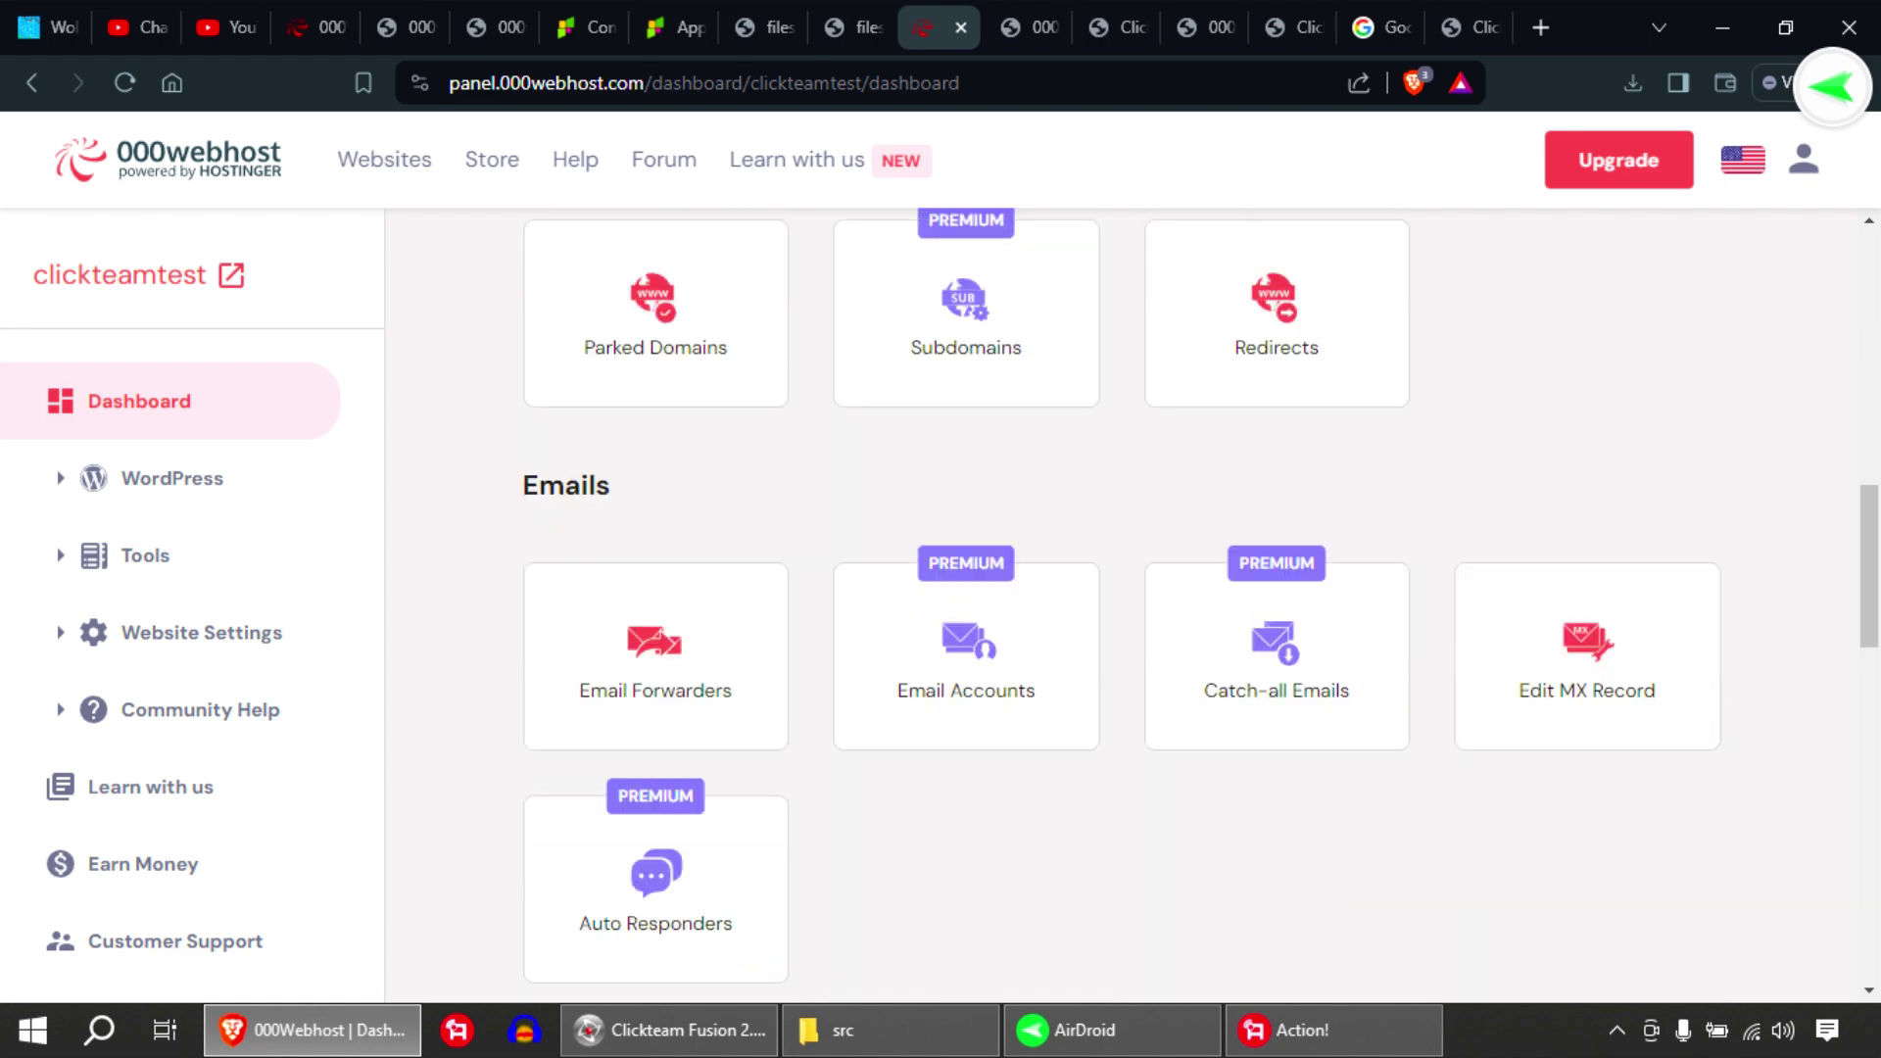
scroll(1122, 608, up, 8)
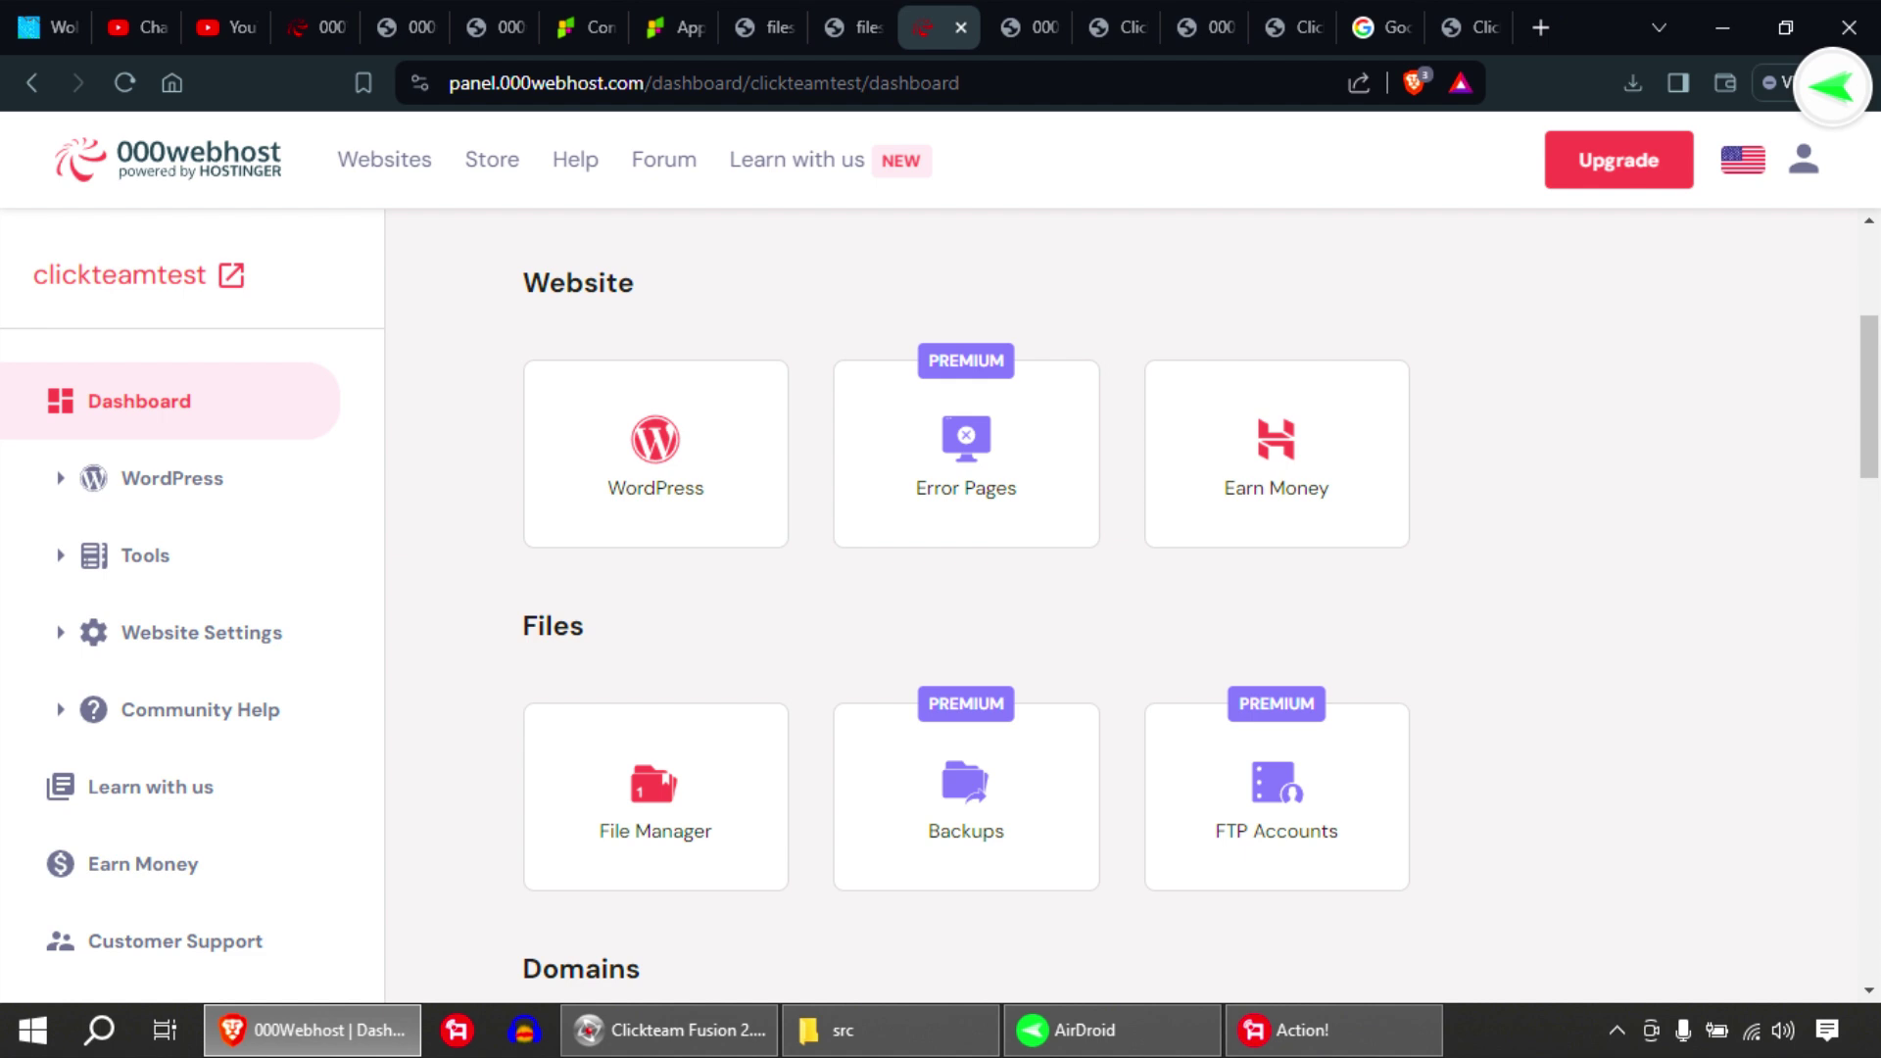
scroll(1122, 607, up, 4)
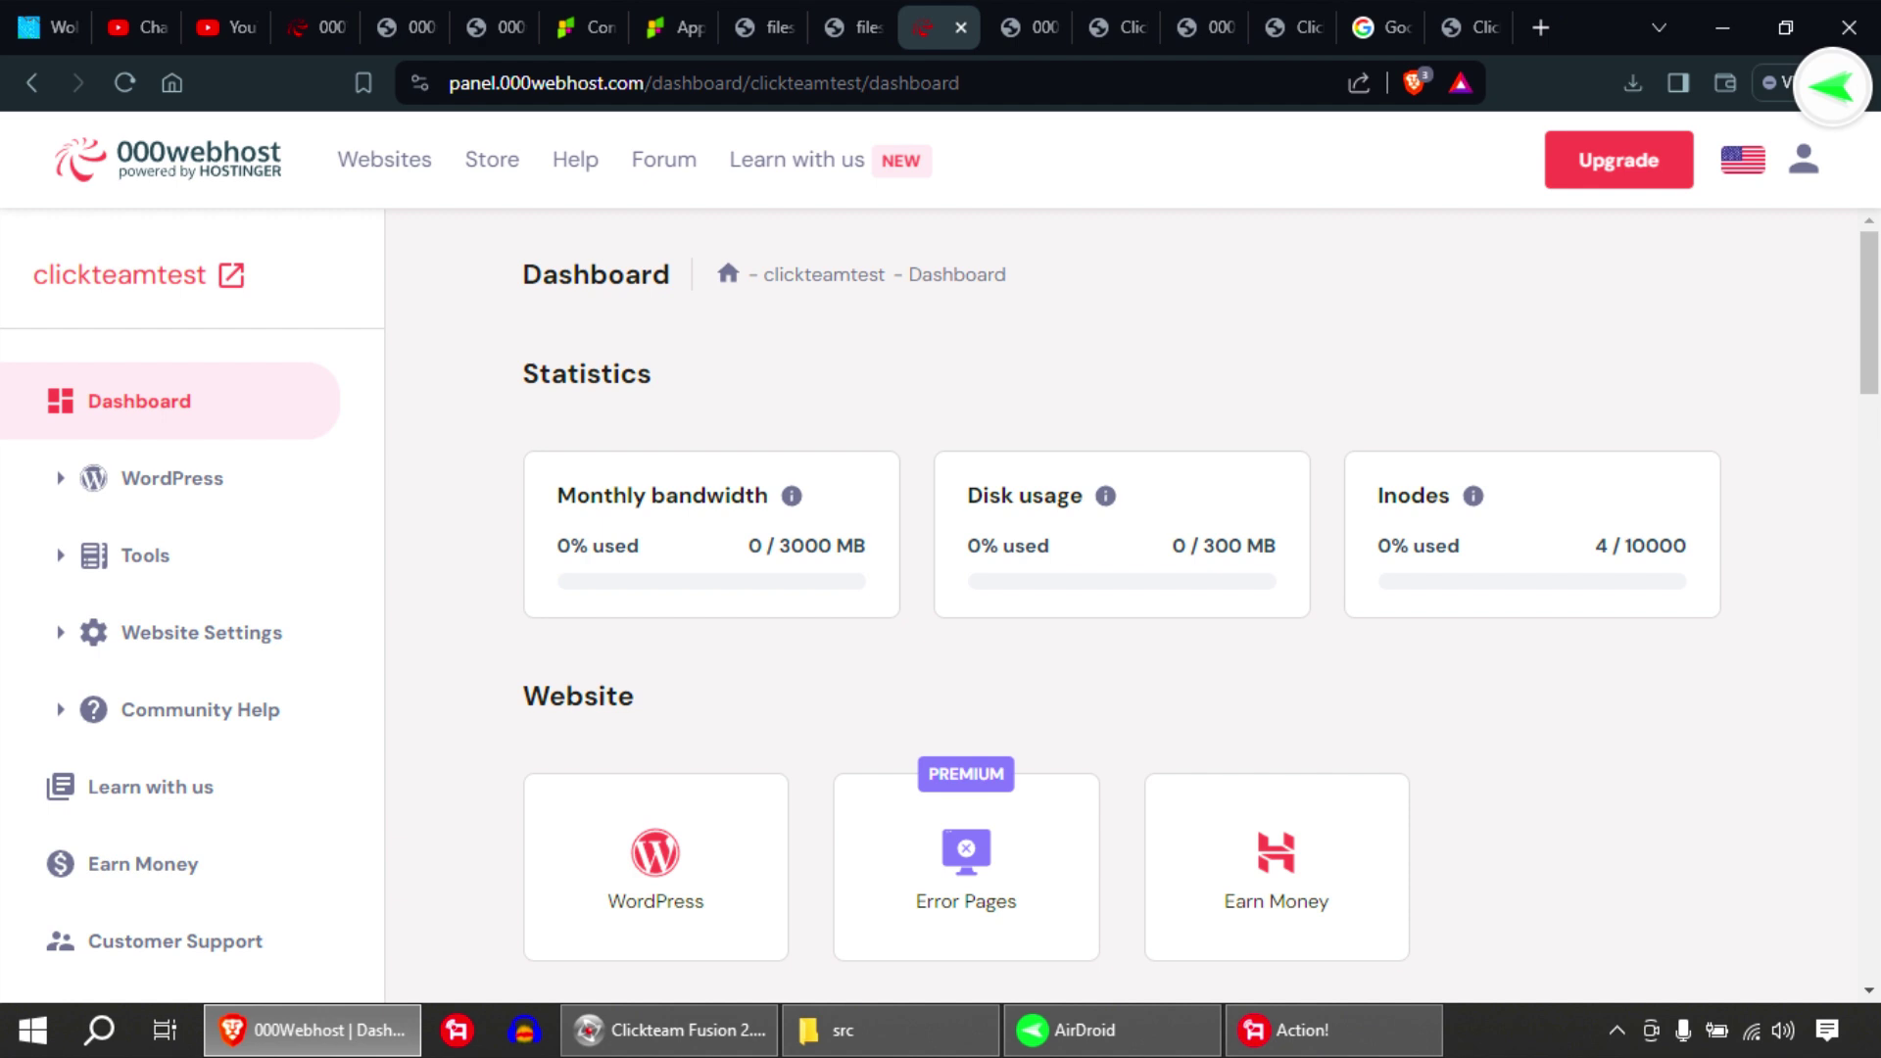
click(728, 273)
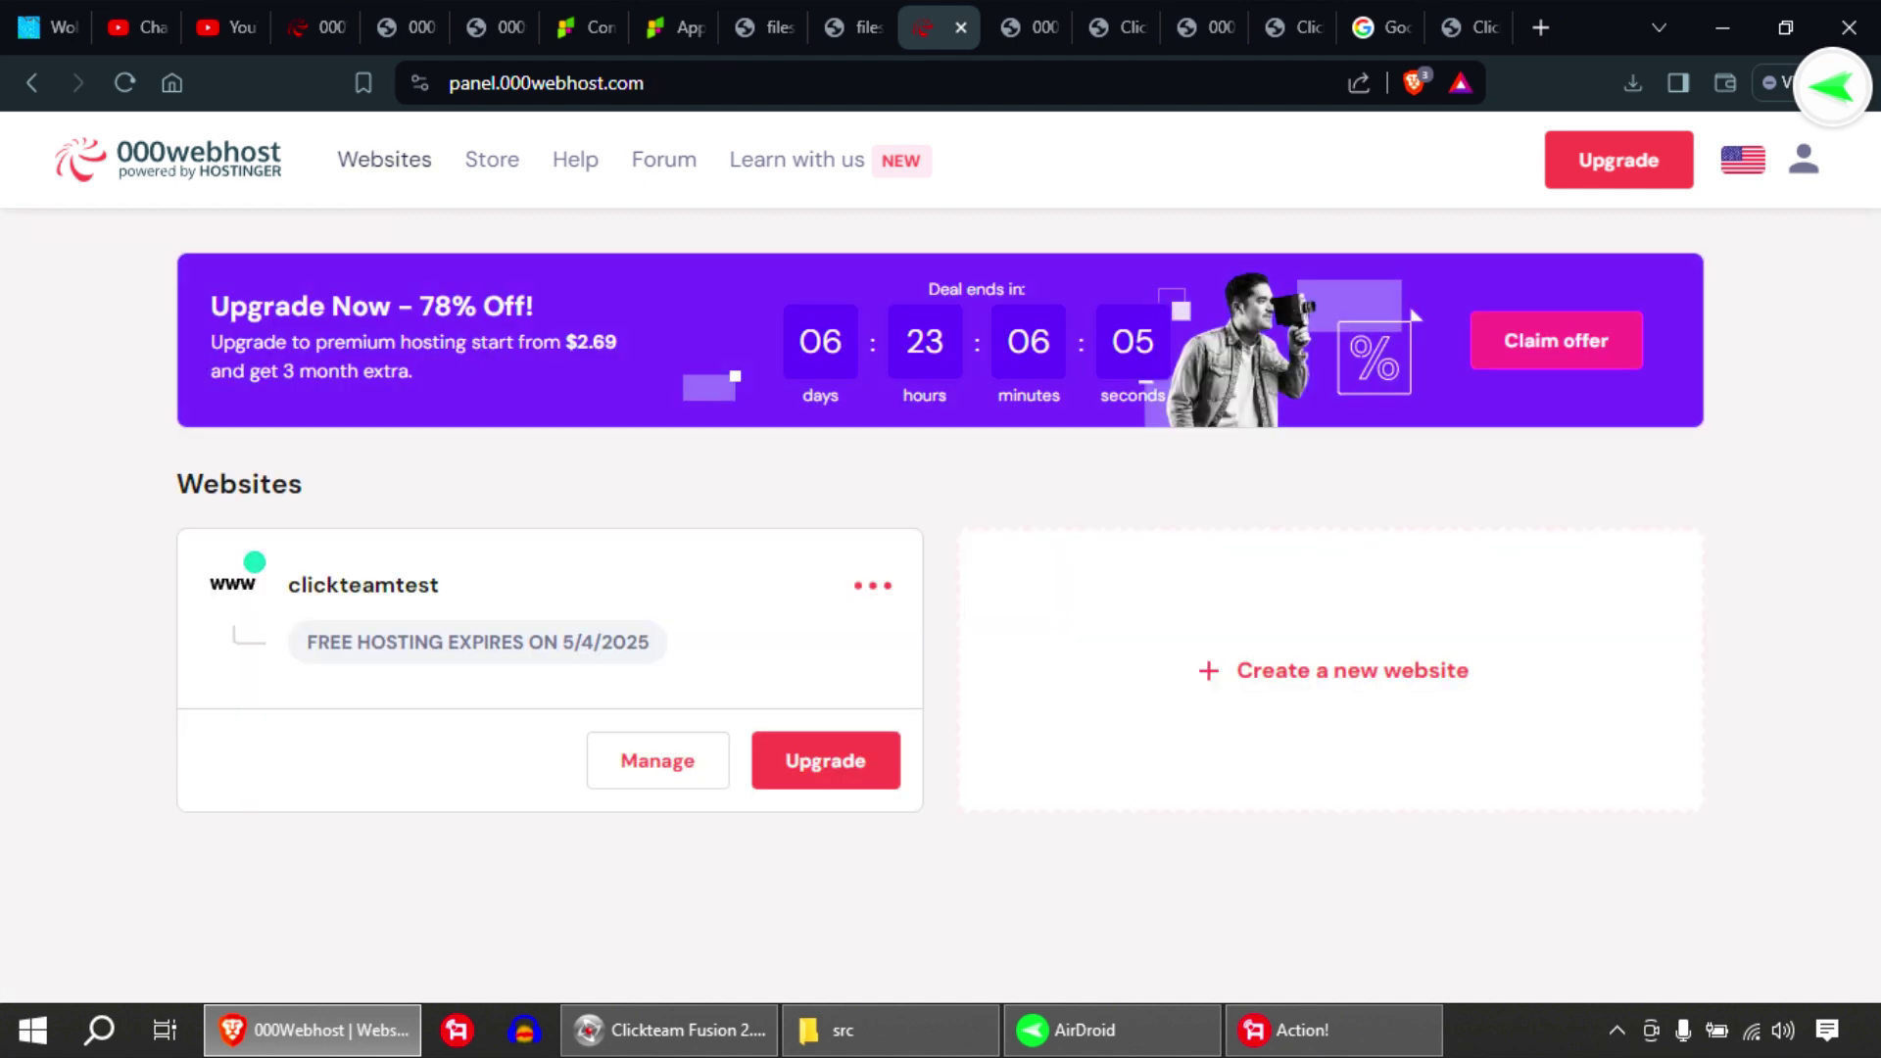
click(872, 585)
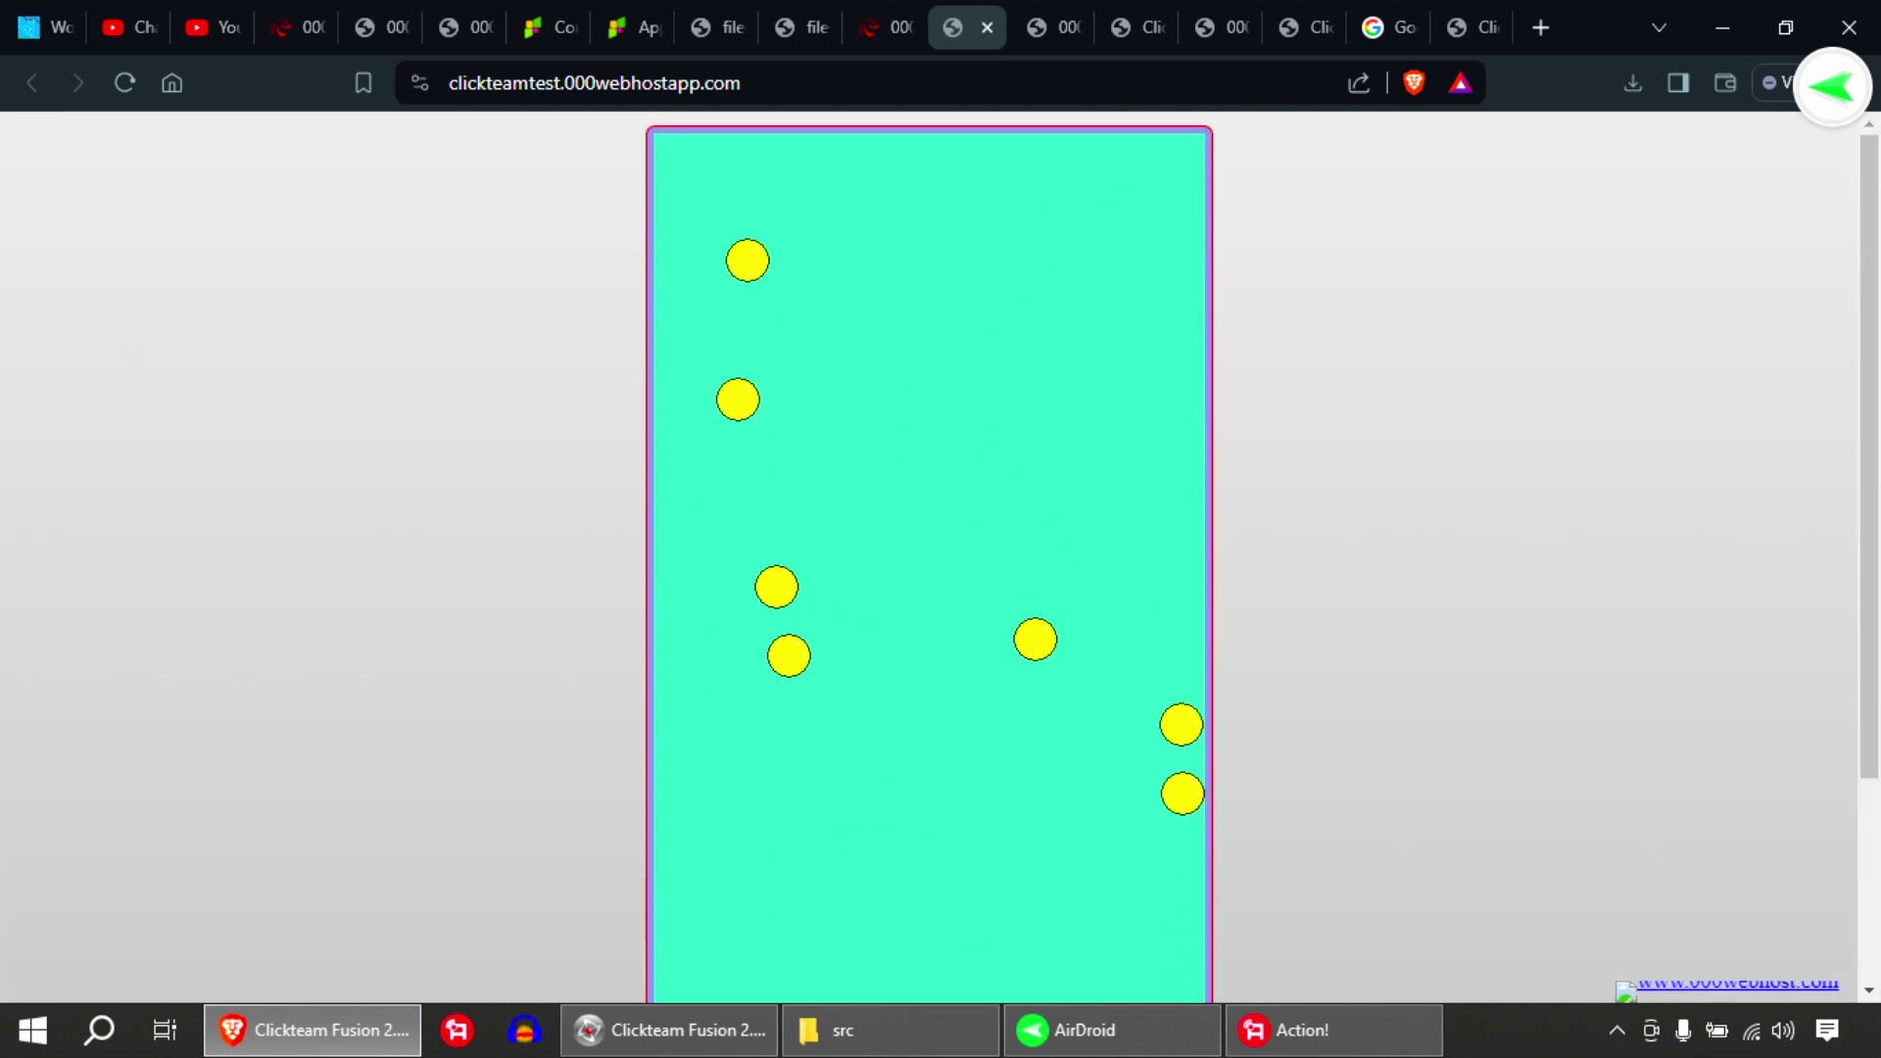
scroll(929, 559, down, 2)
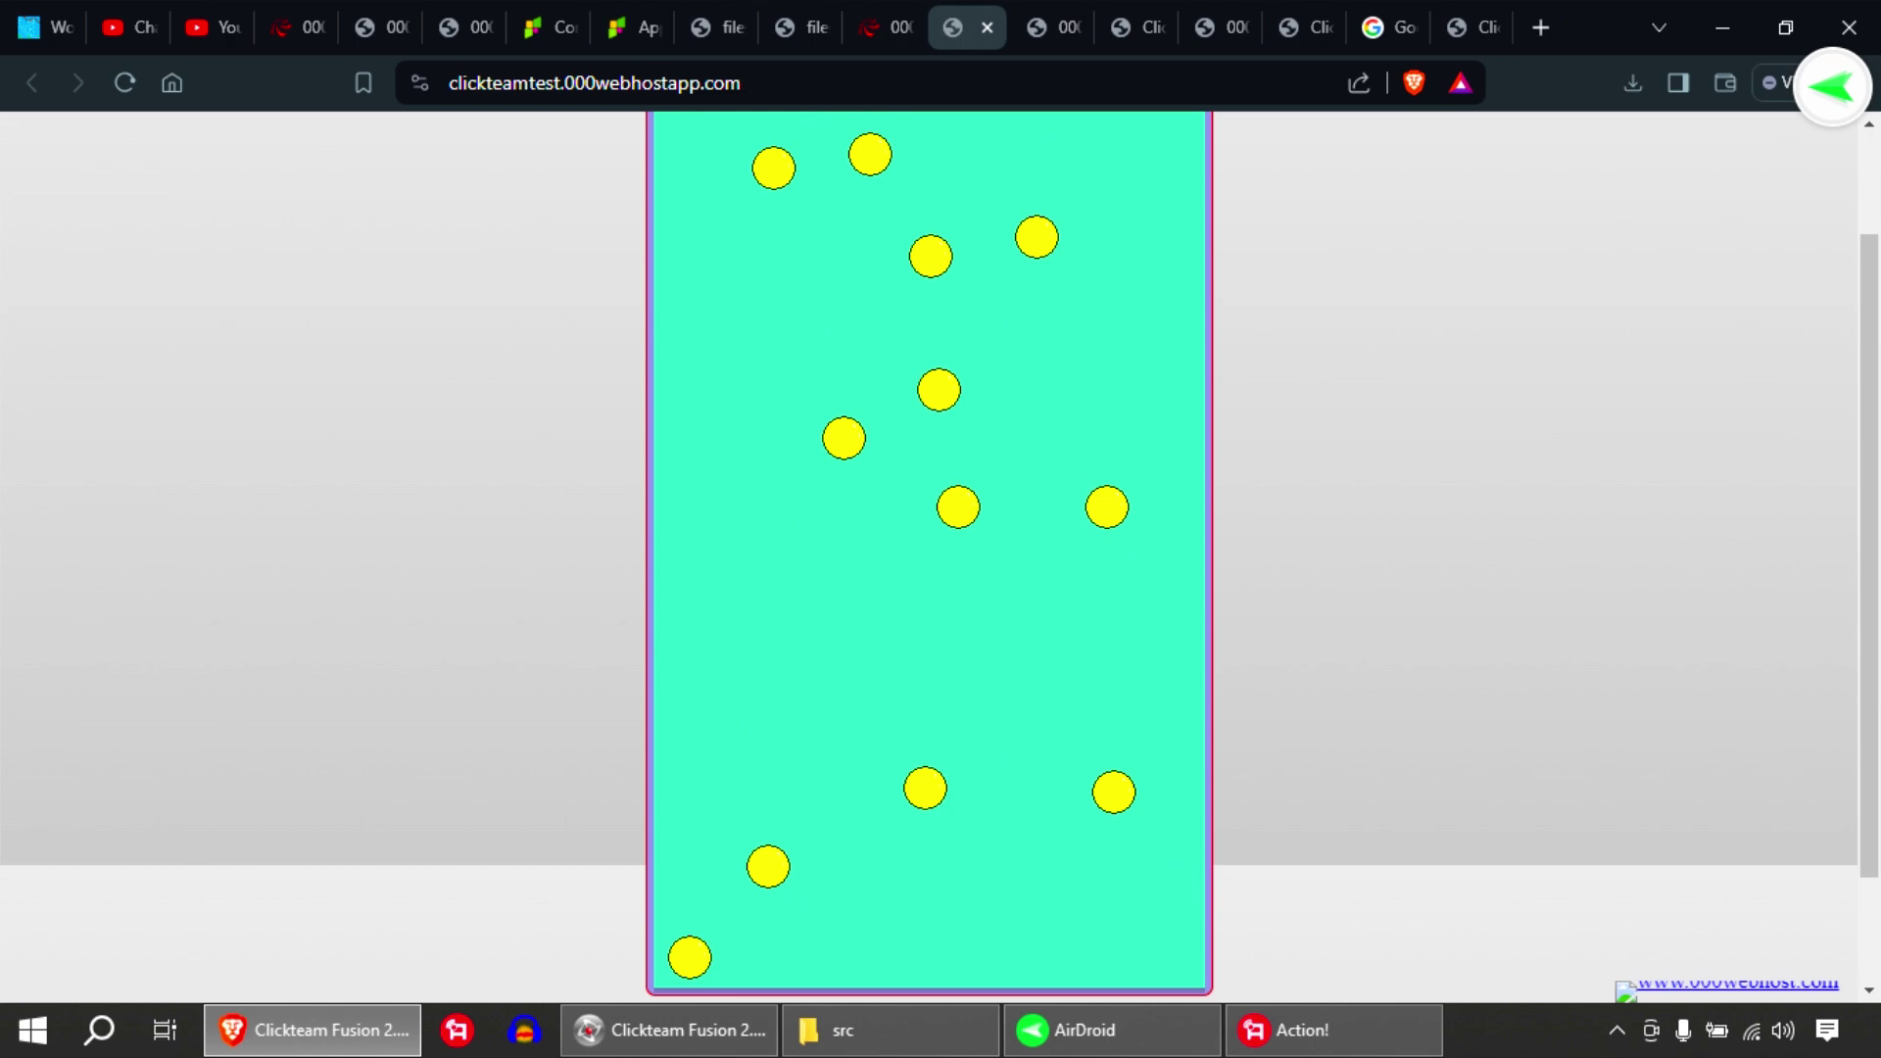
Switch to the AppsGeyser dashboard, dismiss the premium offer and start creating a new app
click(549, 27)
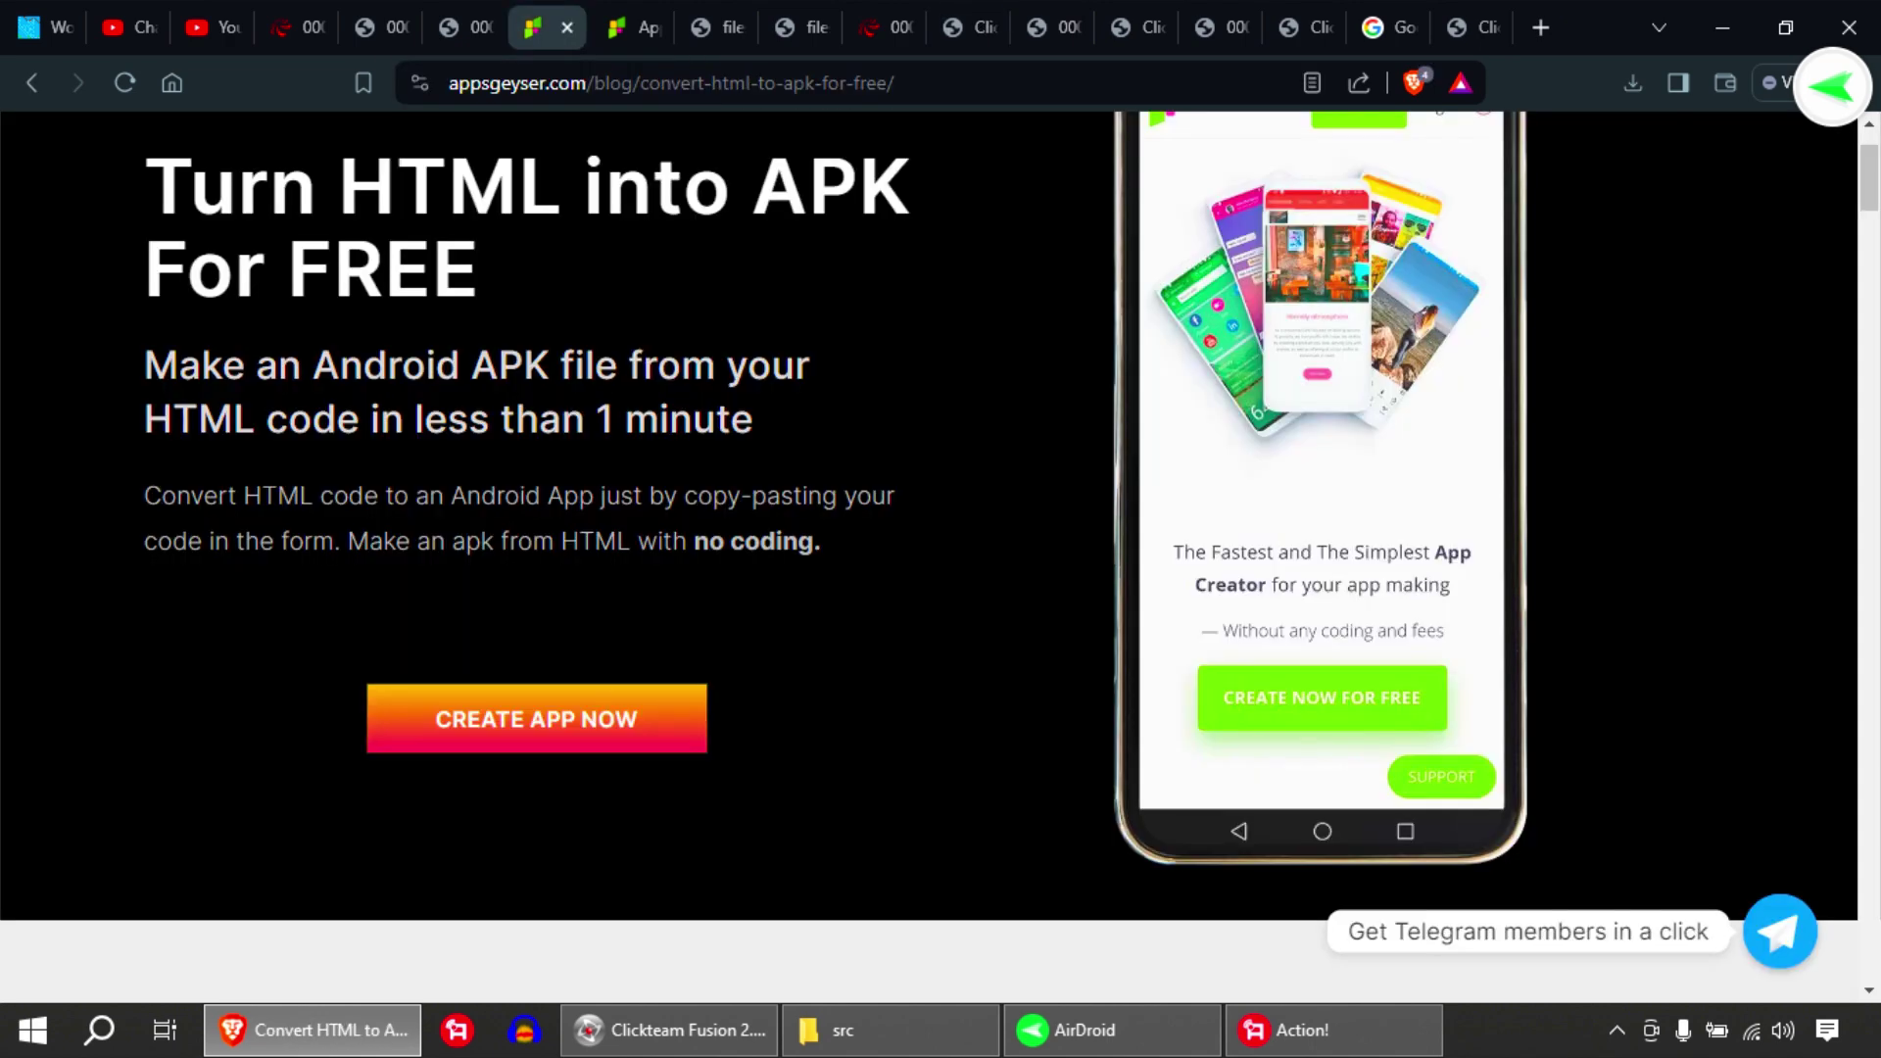
scroll(929, 557, up, 2)
scroll(931, 558, down, 2)
click(635, 27)
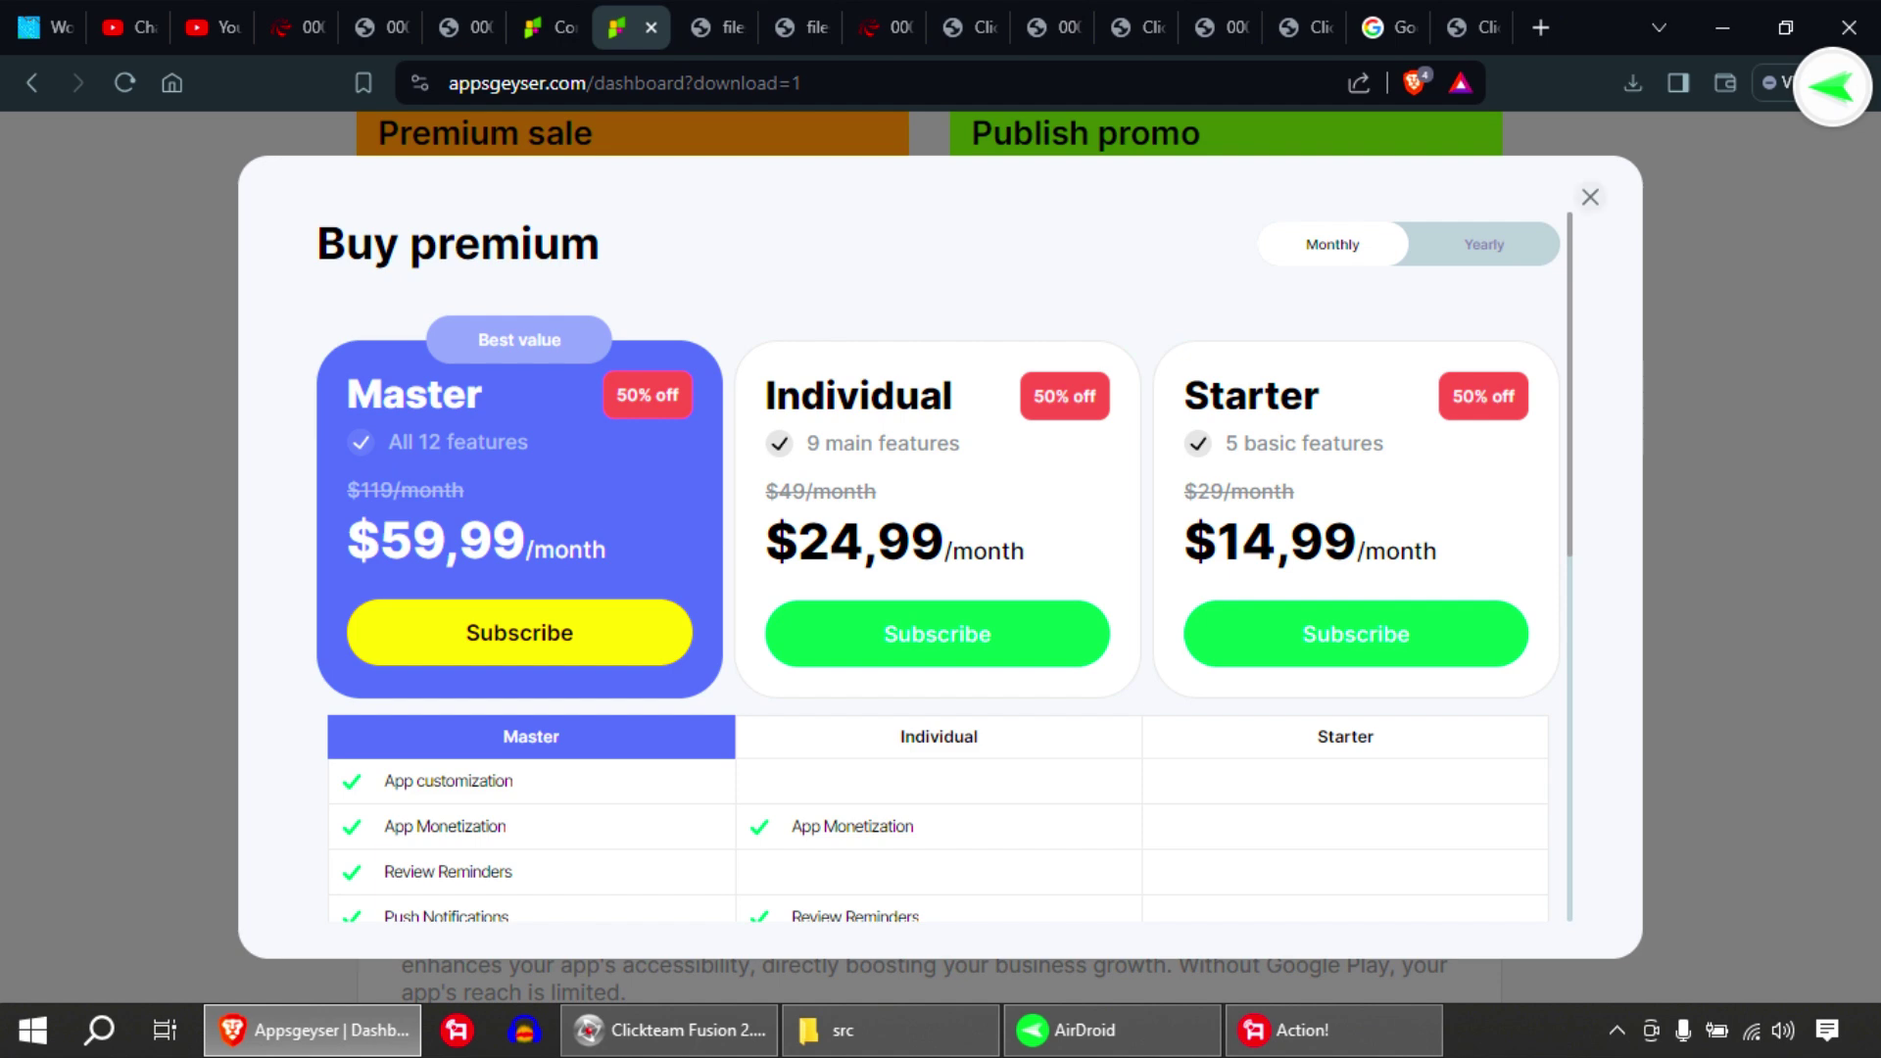
key(Escape)
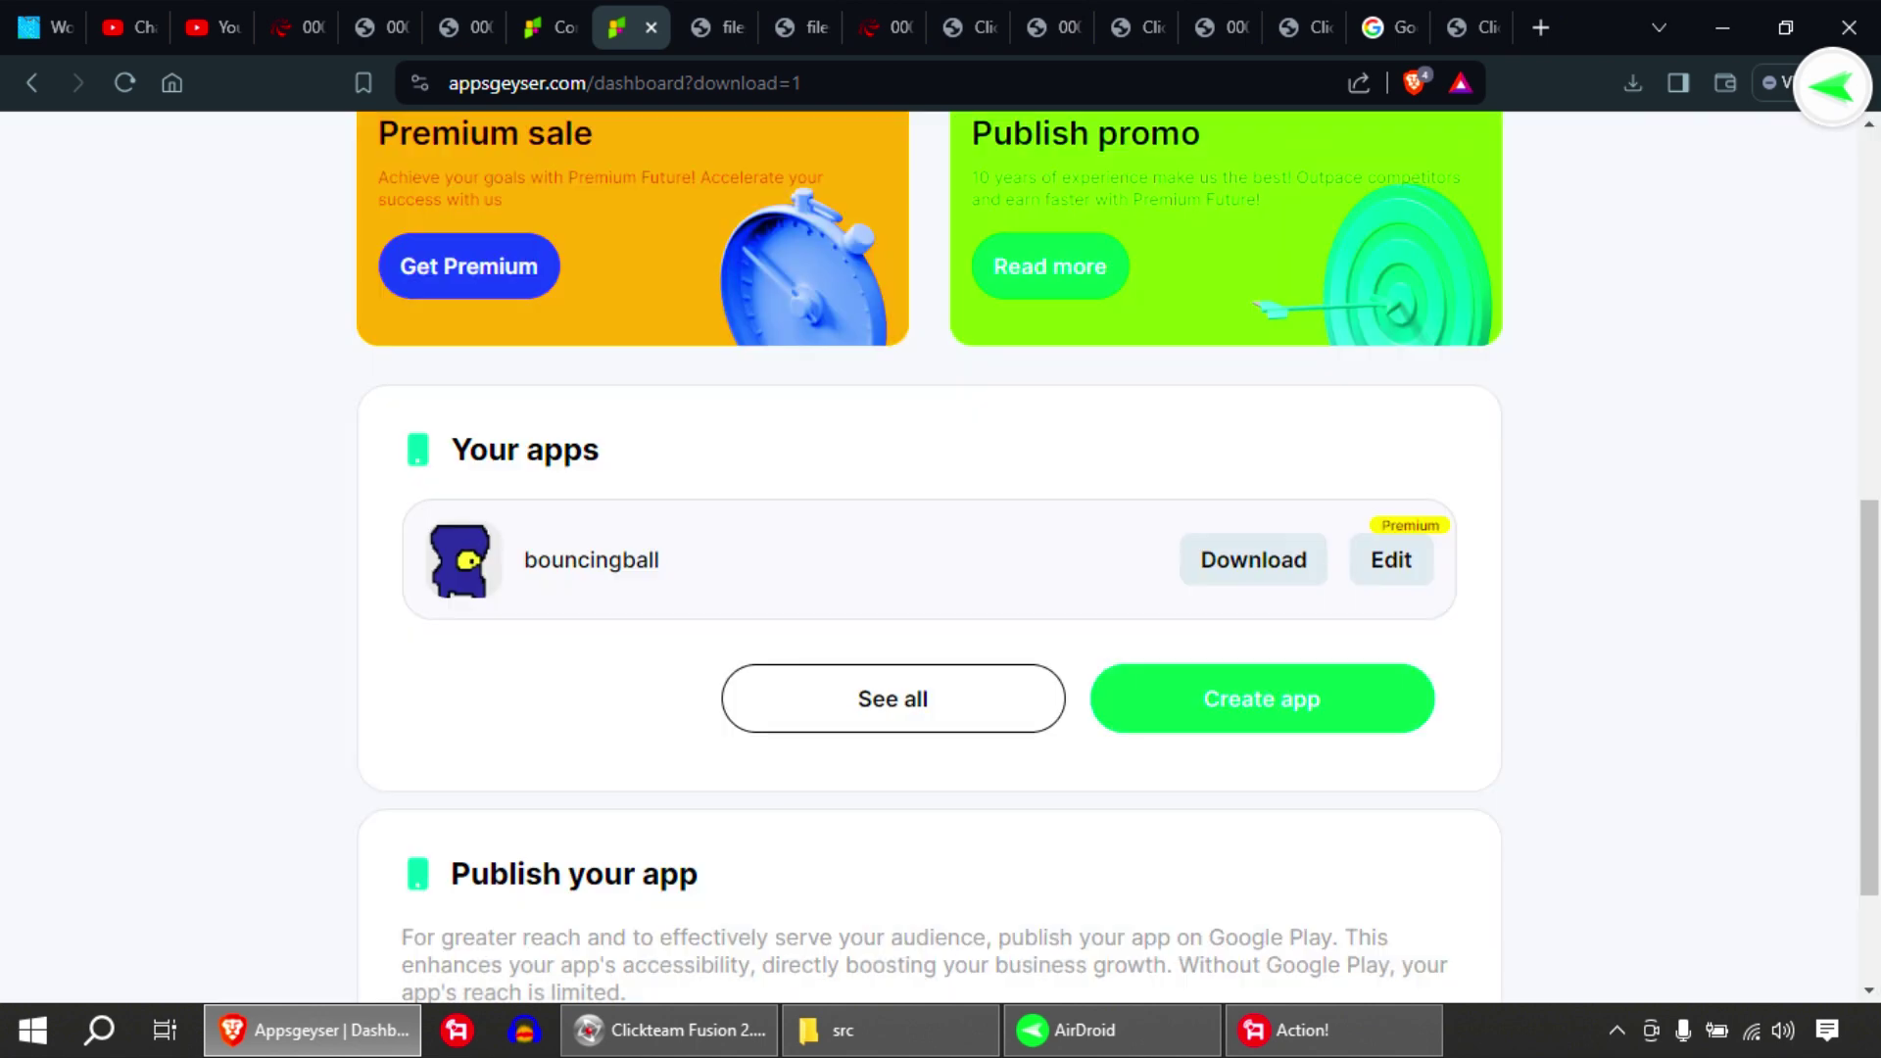
scroll(929, 556, down, 2)
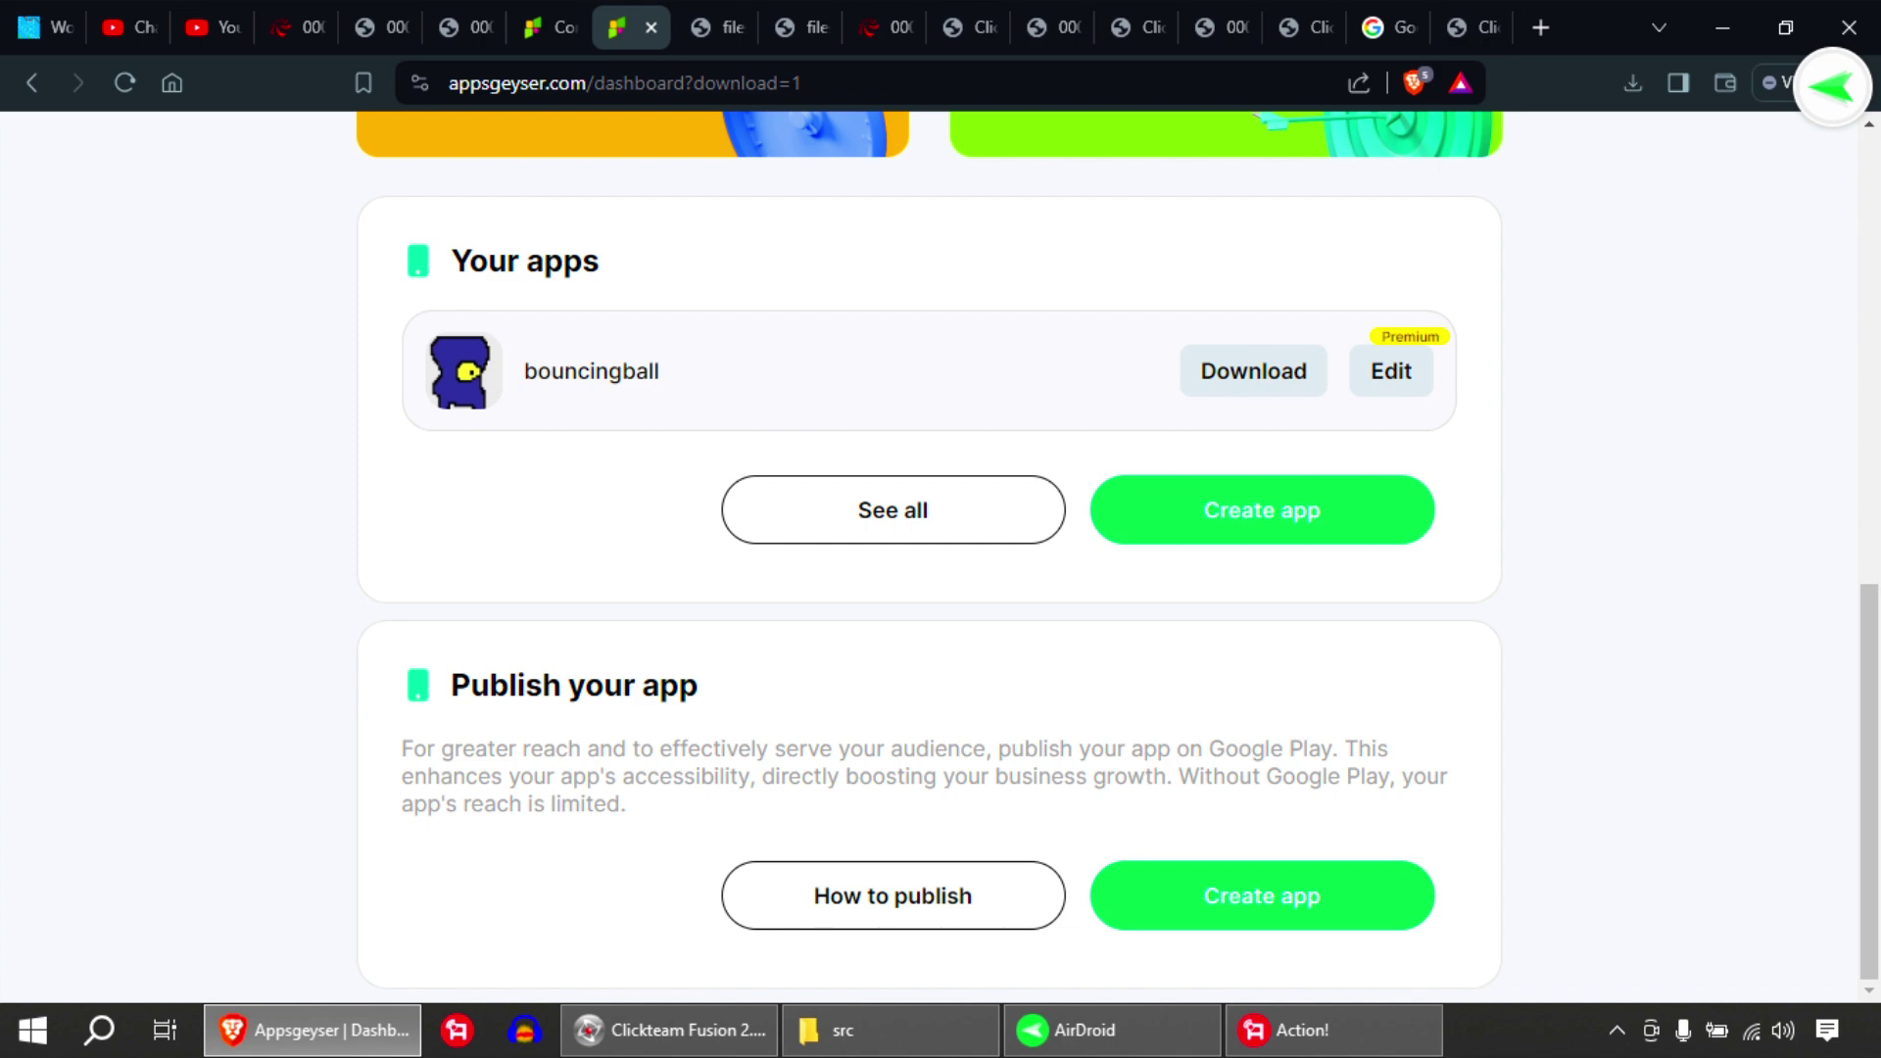
scroll(929, 557, up, 4)
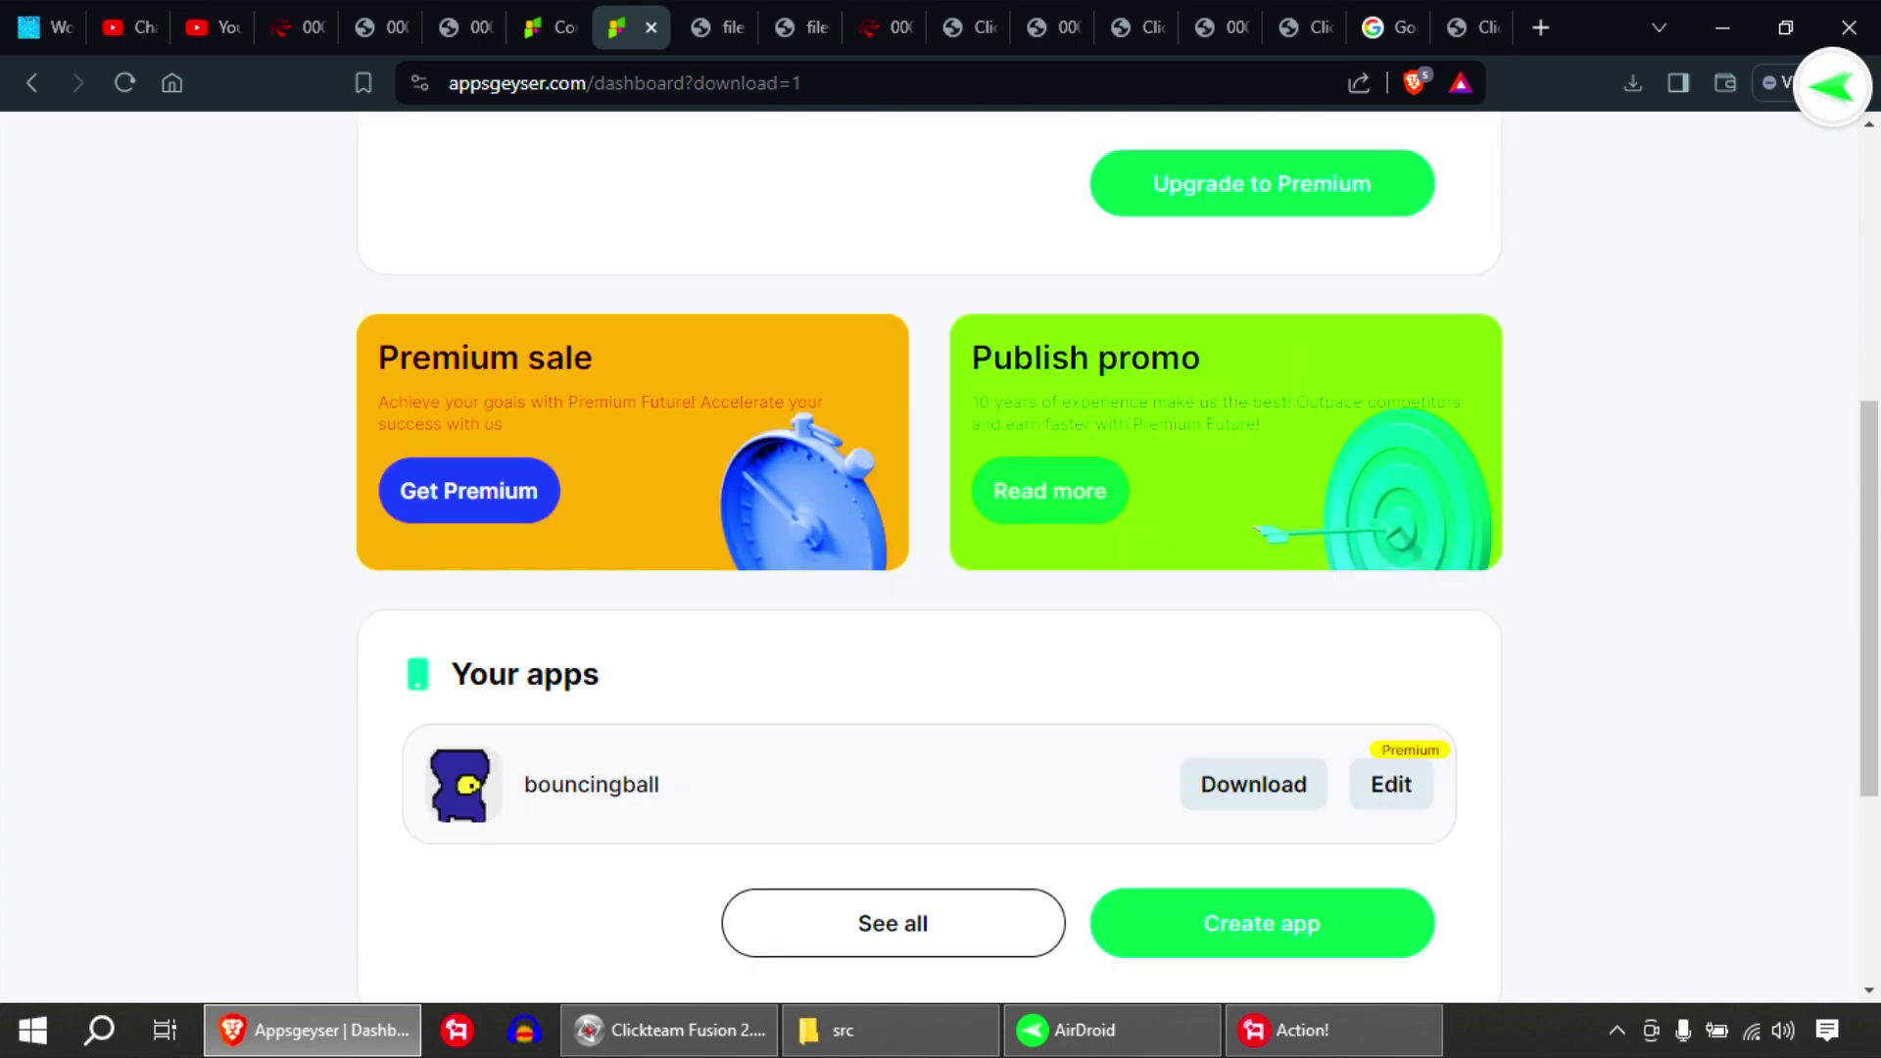
scroll(929, 557, down, 3)
scroll(929, 556, down, 1)
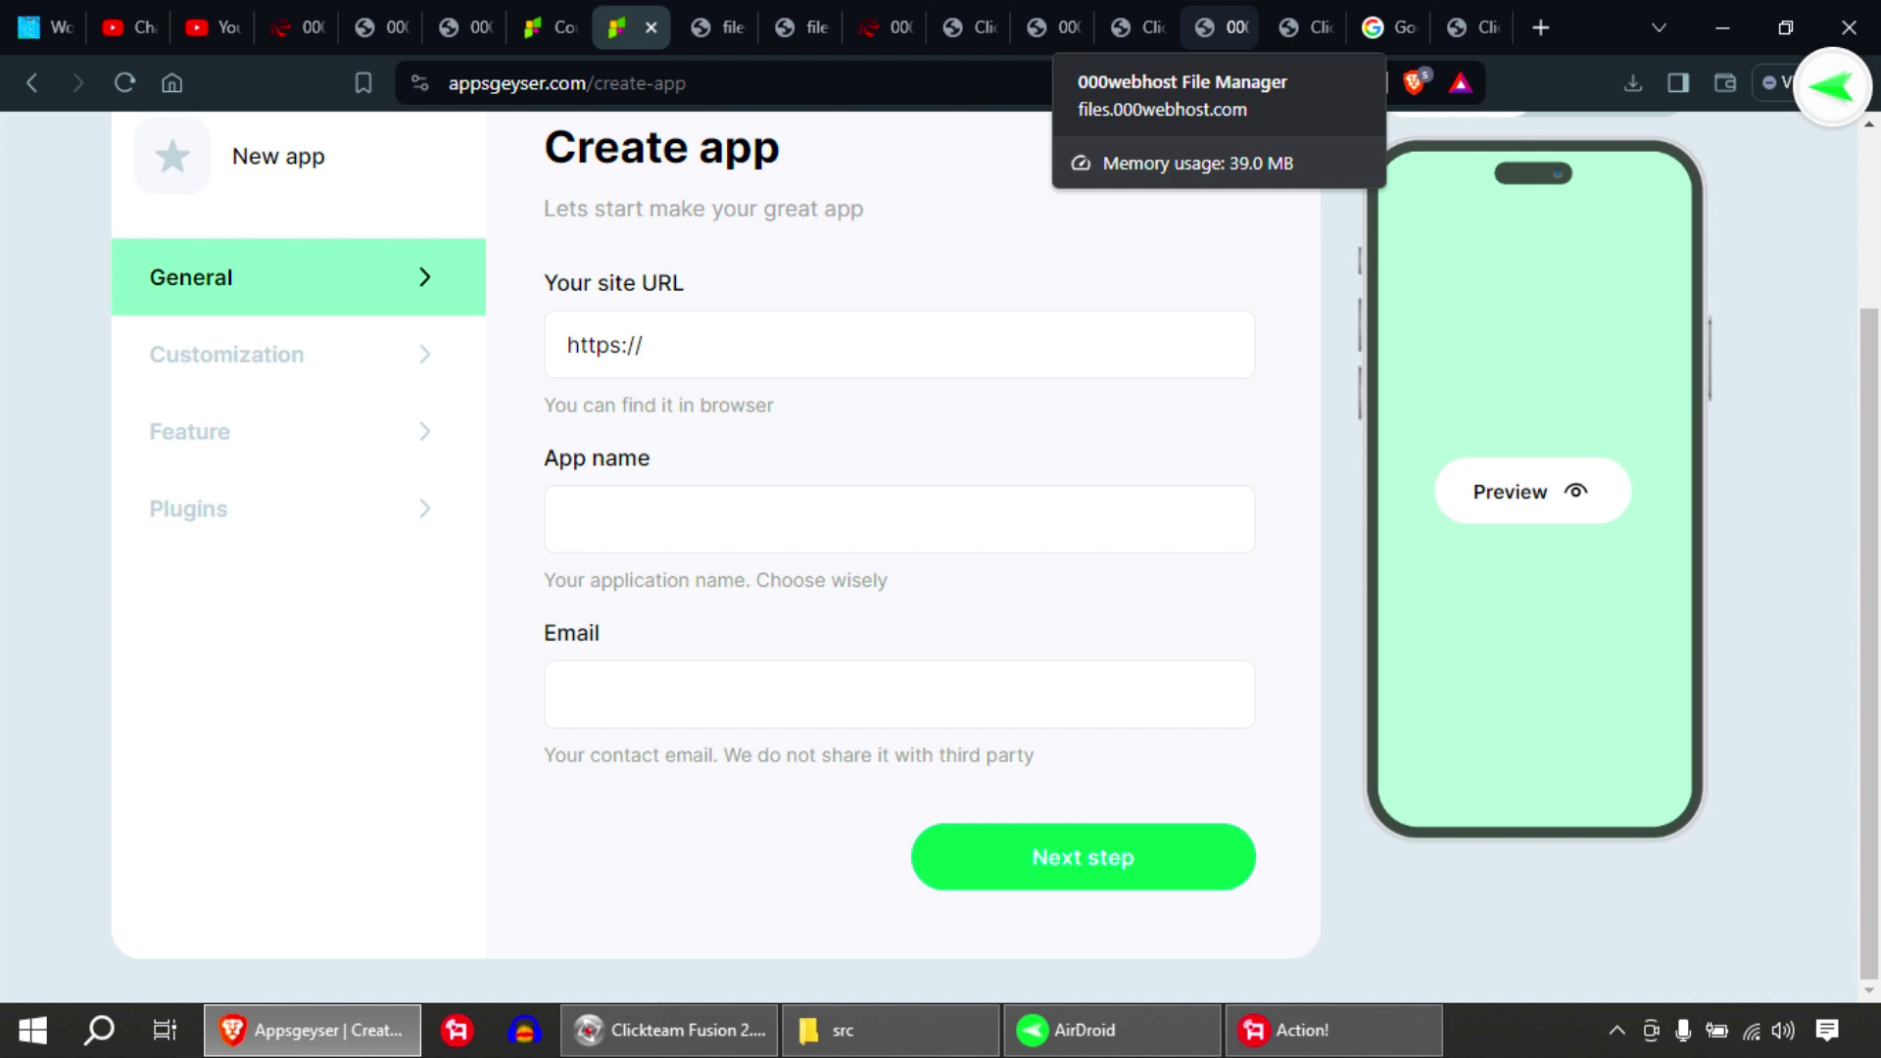
Close the localhost preview tab, the tabs after it, and one of the two AppsGeyser APK download tabs
click(1215, 28)
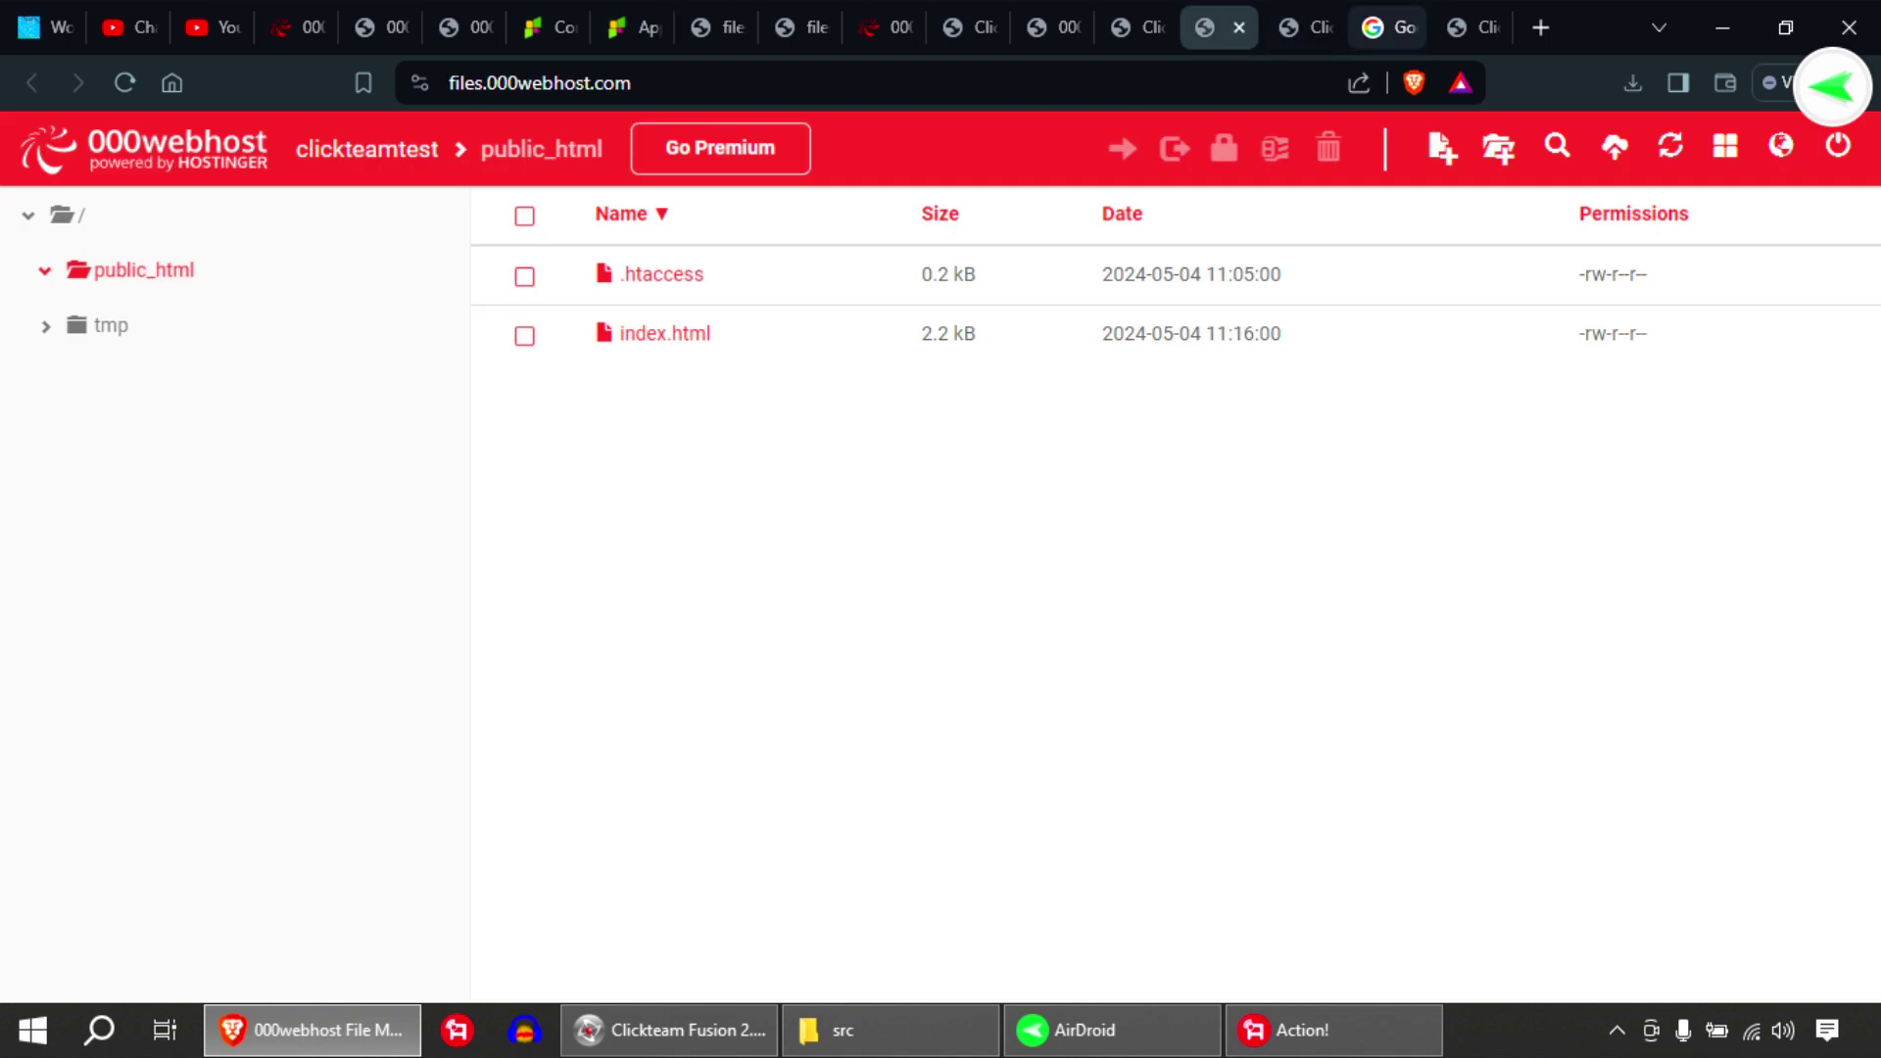
click(1313, 28)
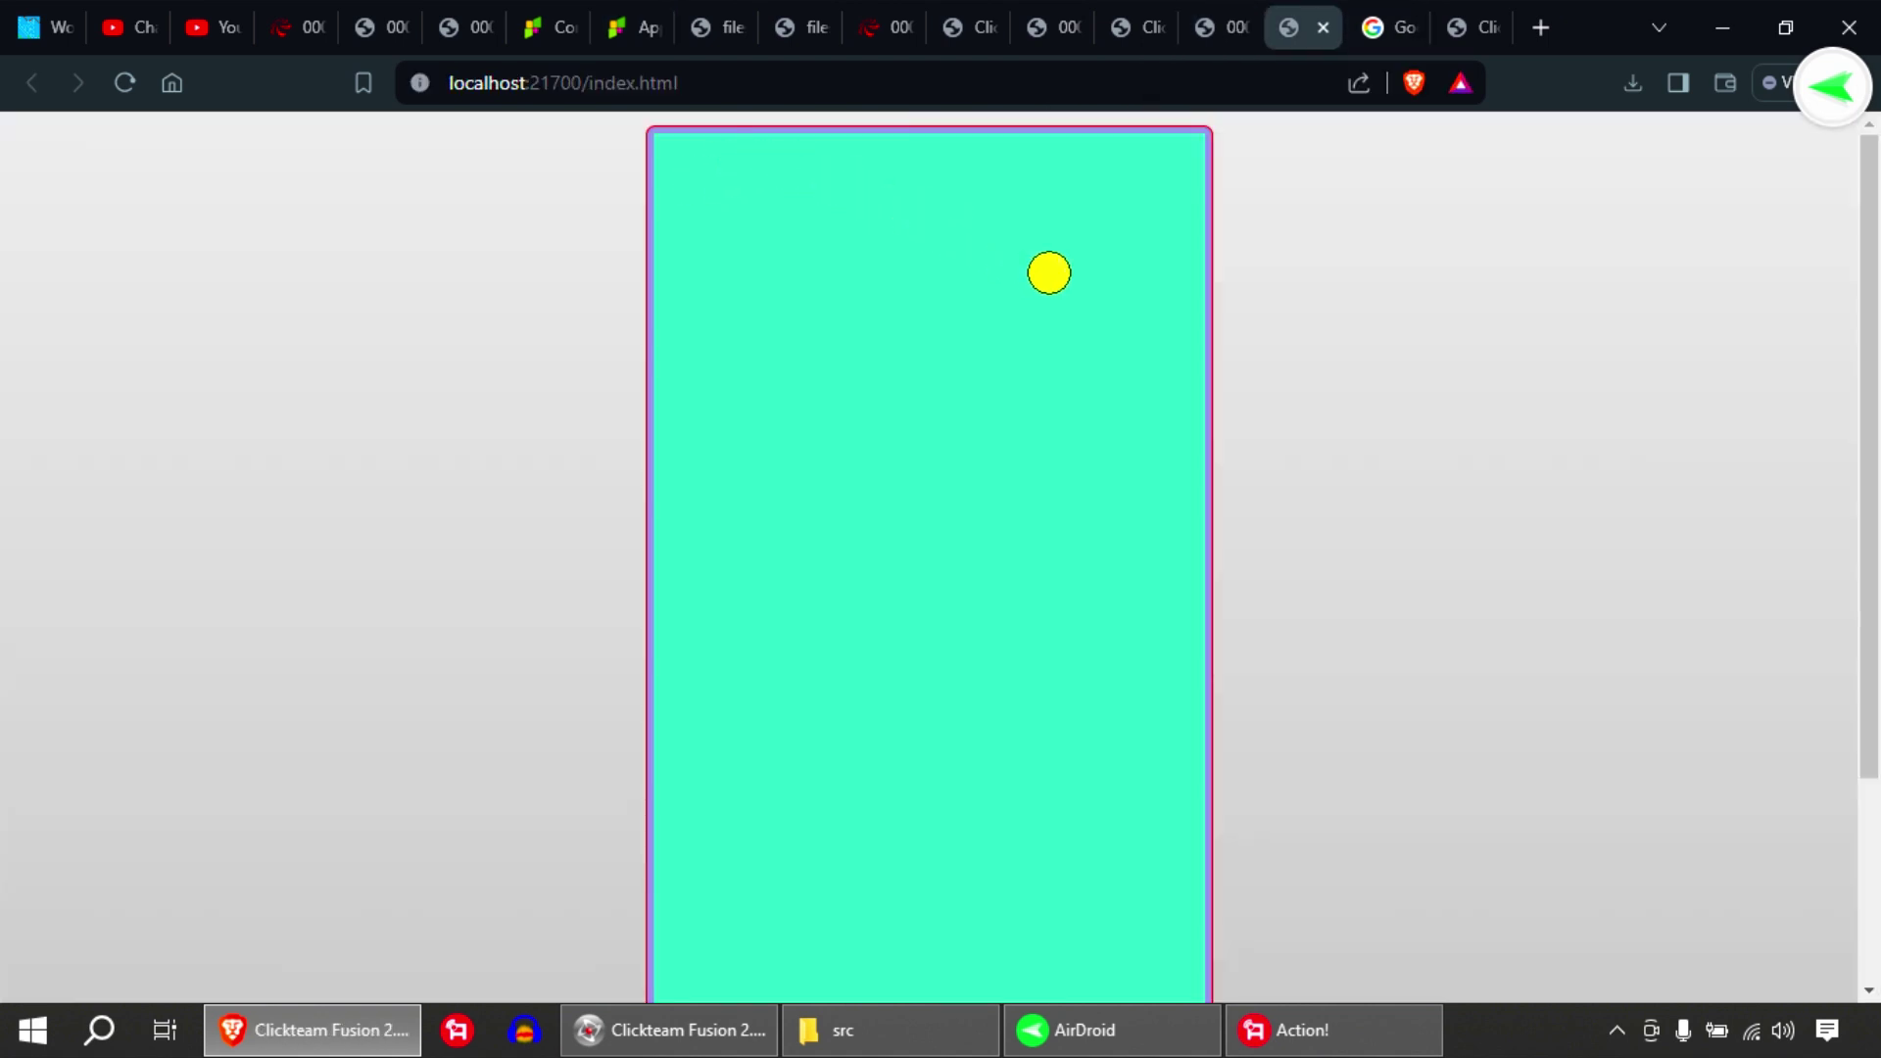
click(1323, 28)
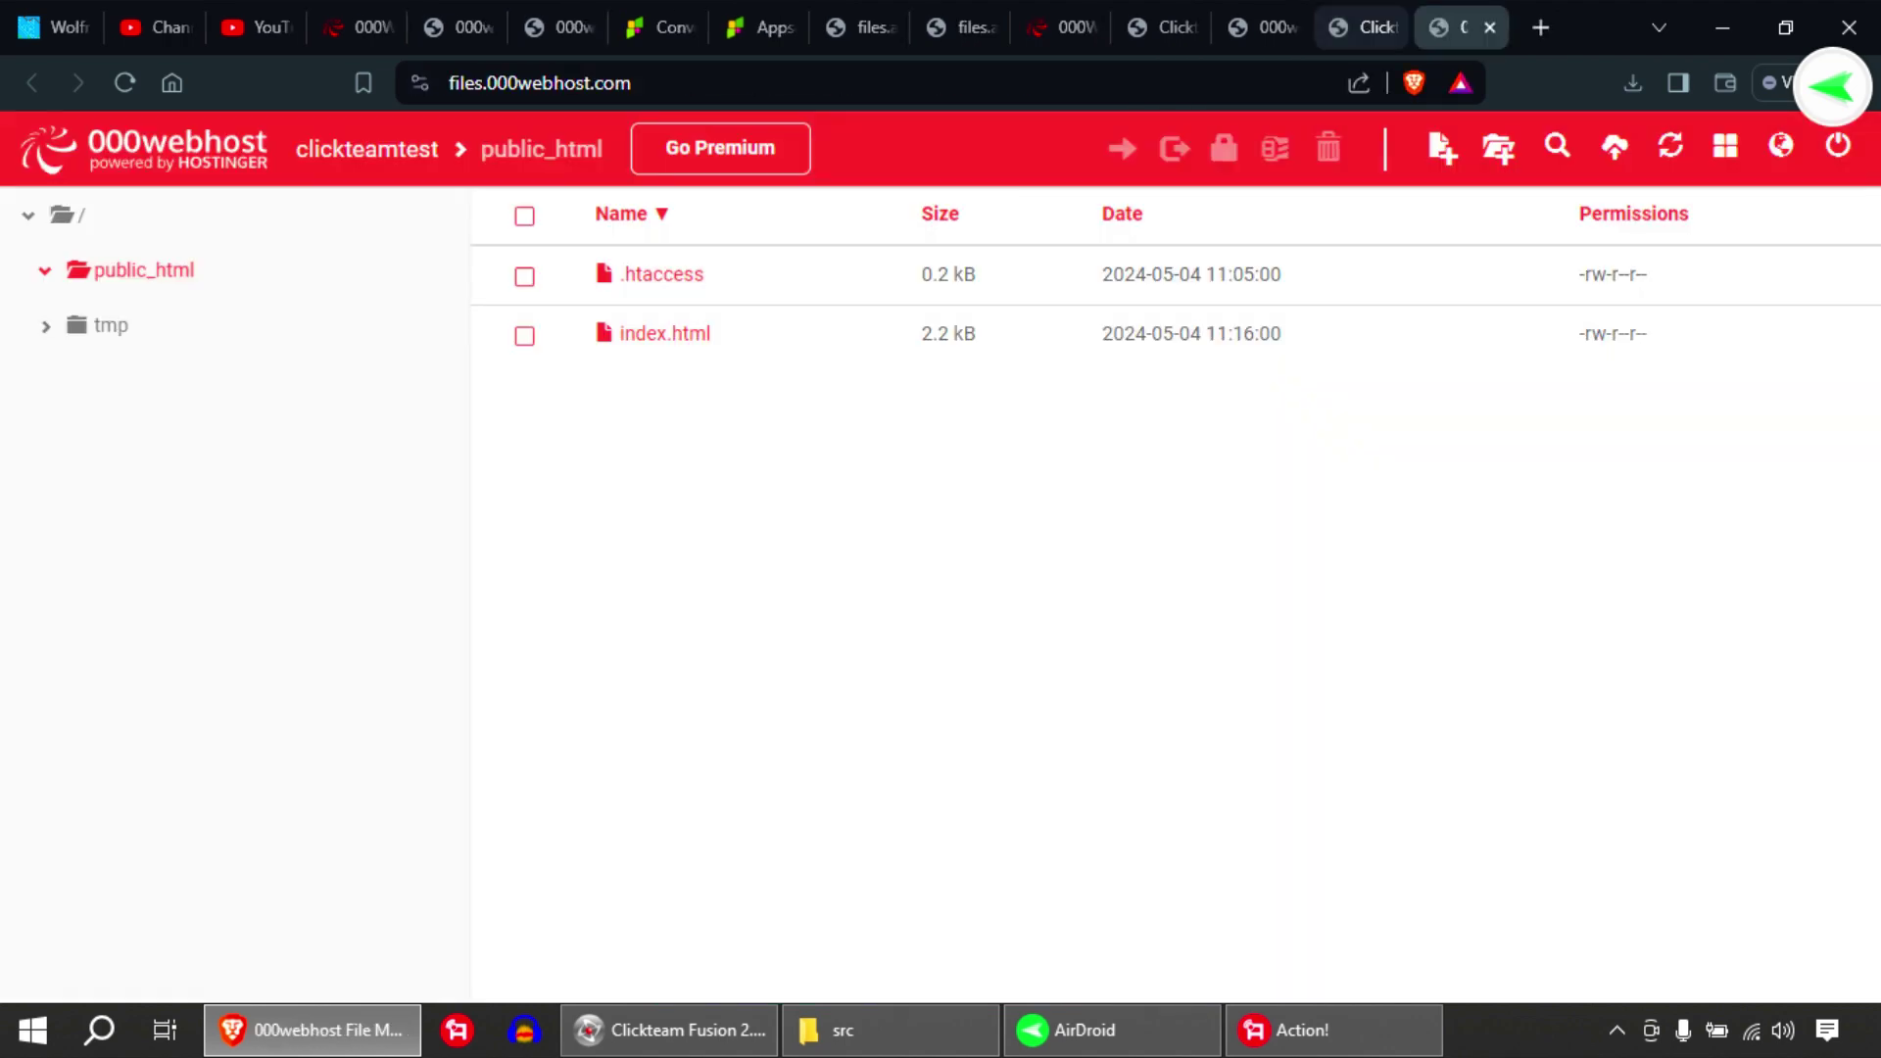
click(858, 27)
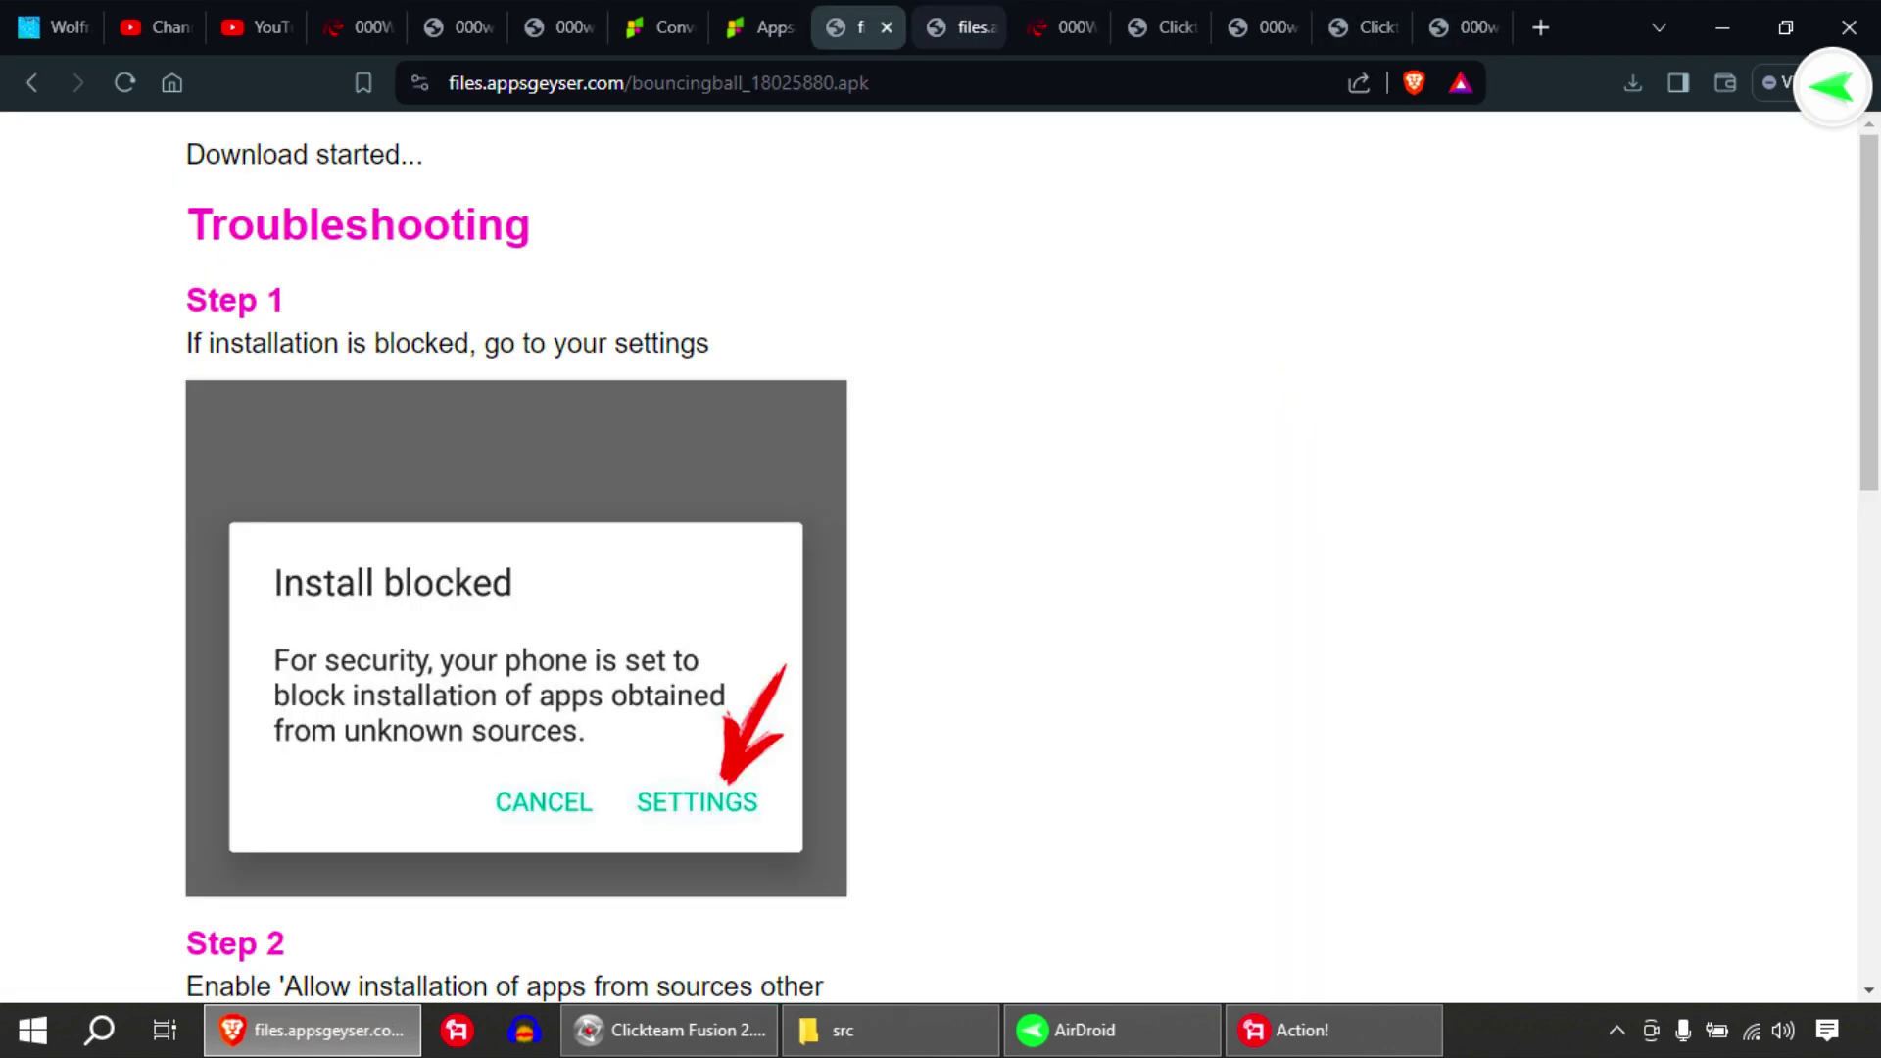
click(887, 28)
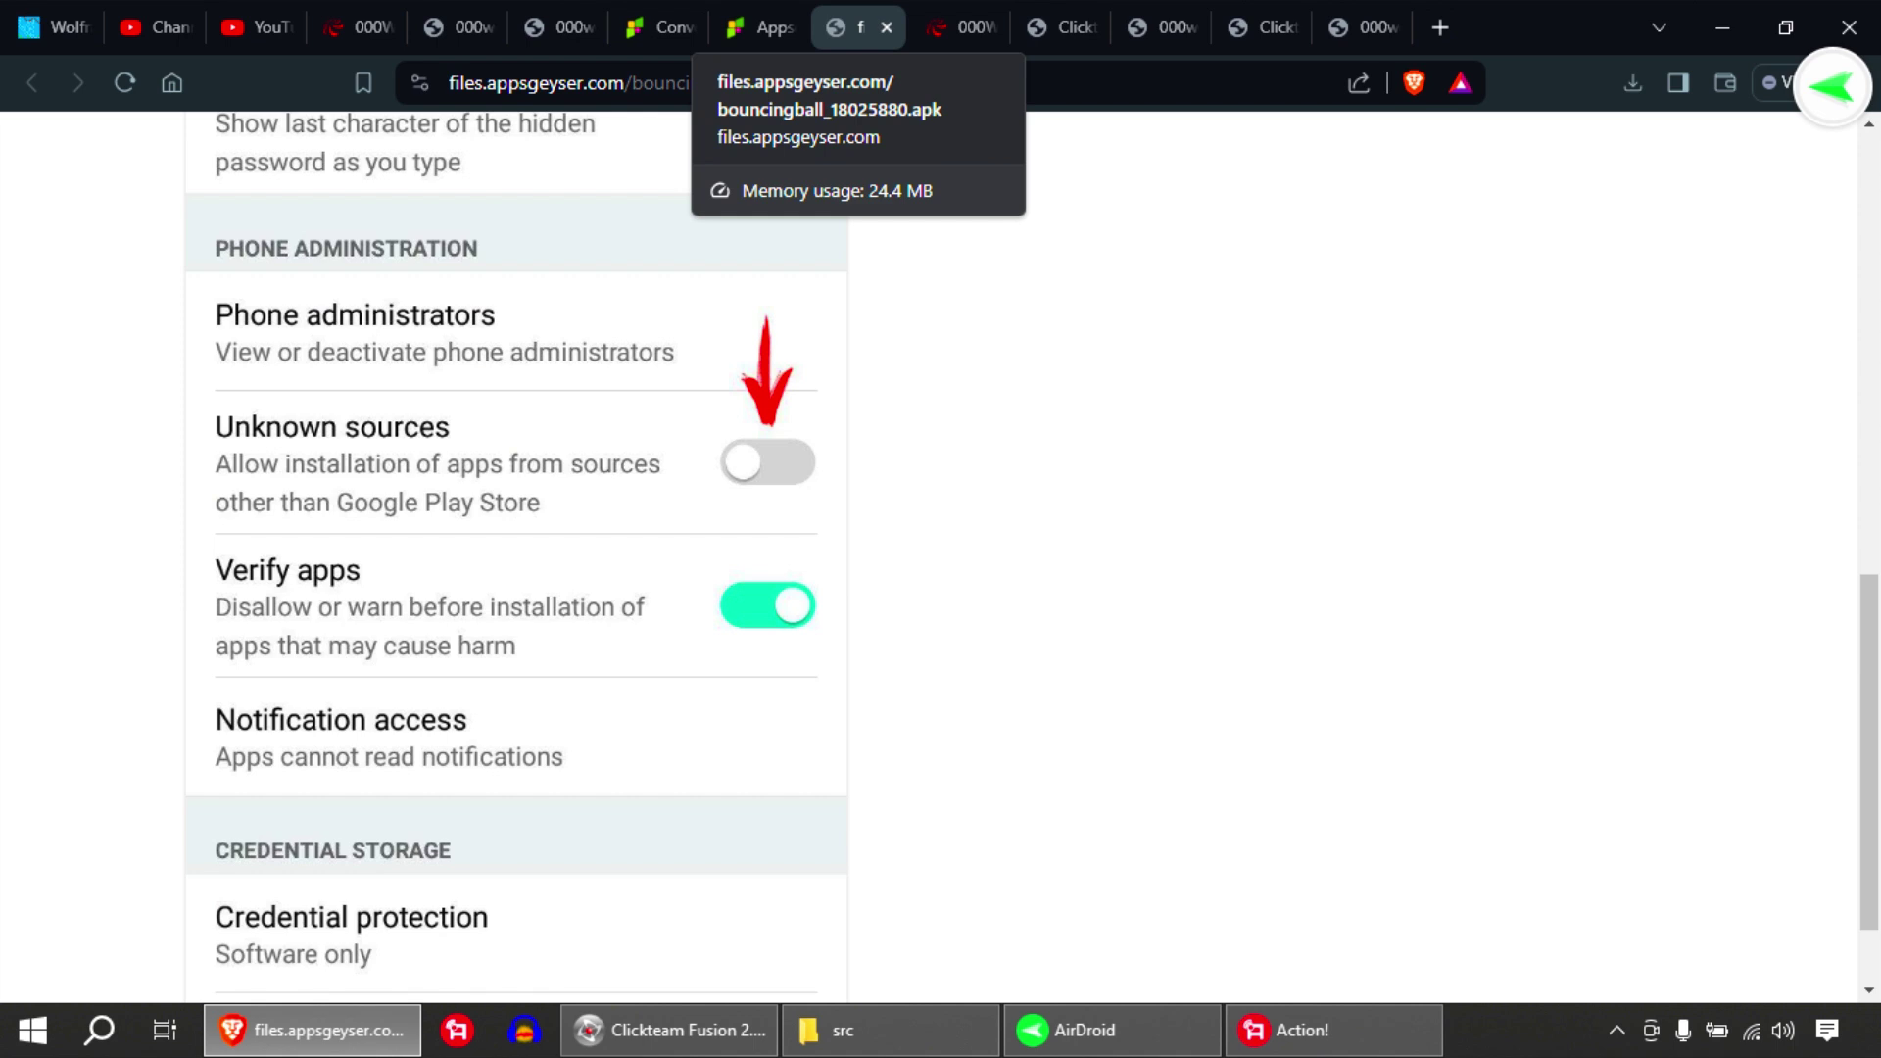
Go to the live clickteamtest.000webhostapp.com page and copy its web address
click(961, 27)
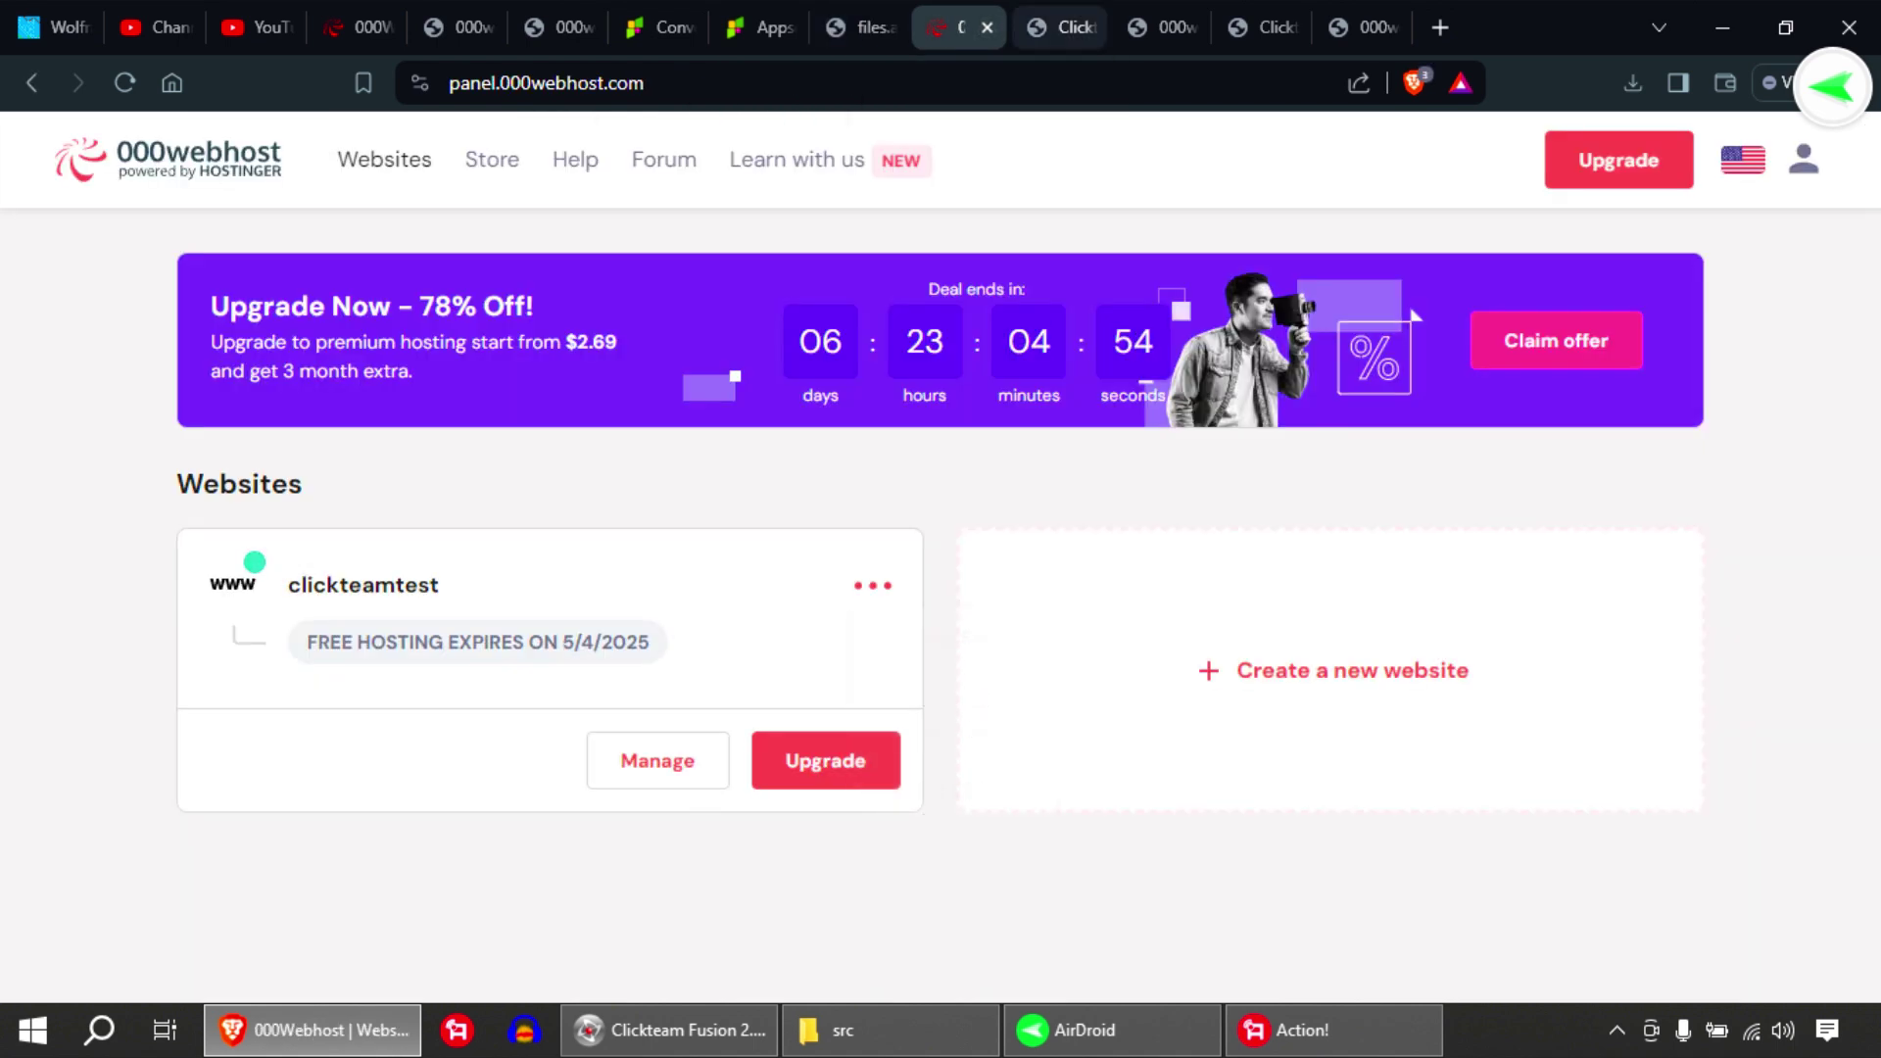
click(1060, 27)
click(594, 82)
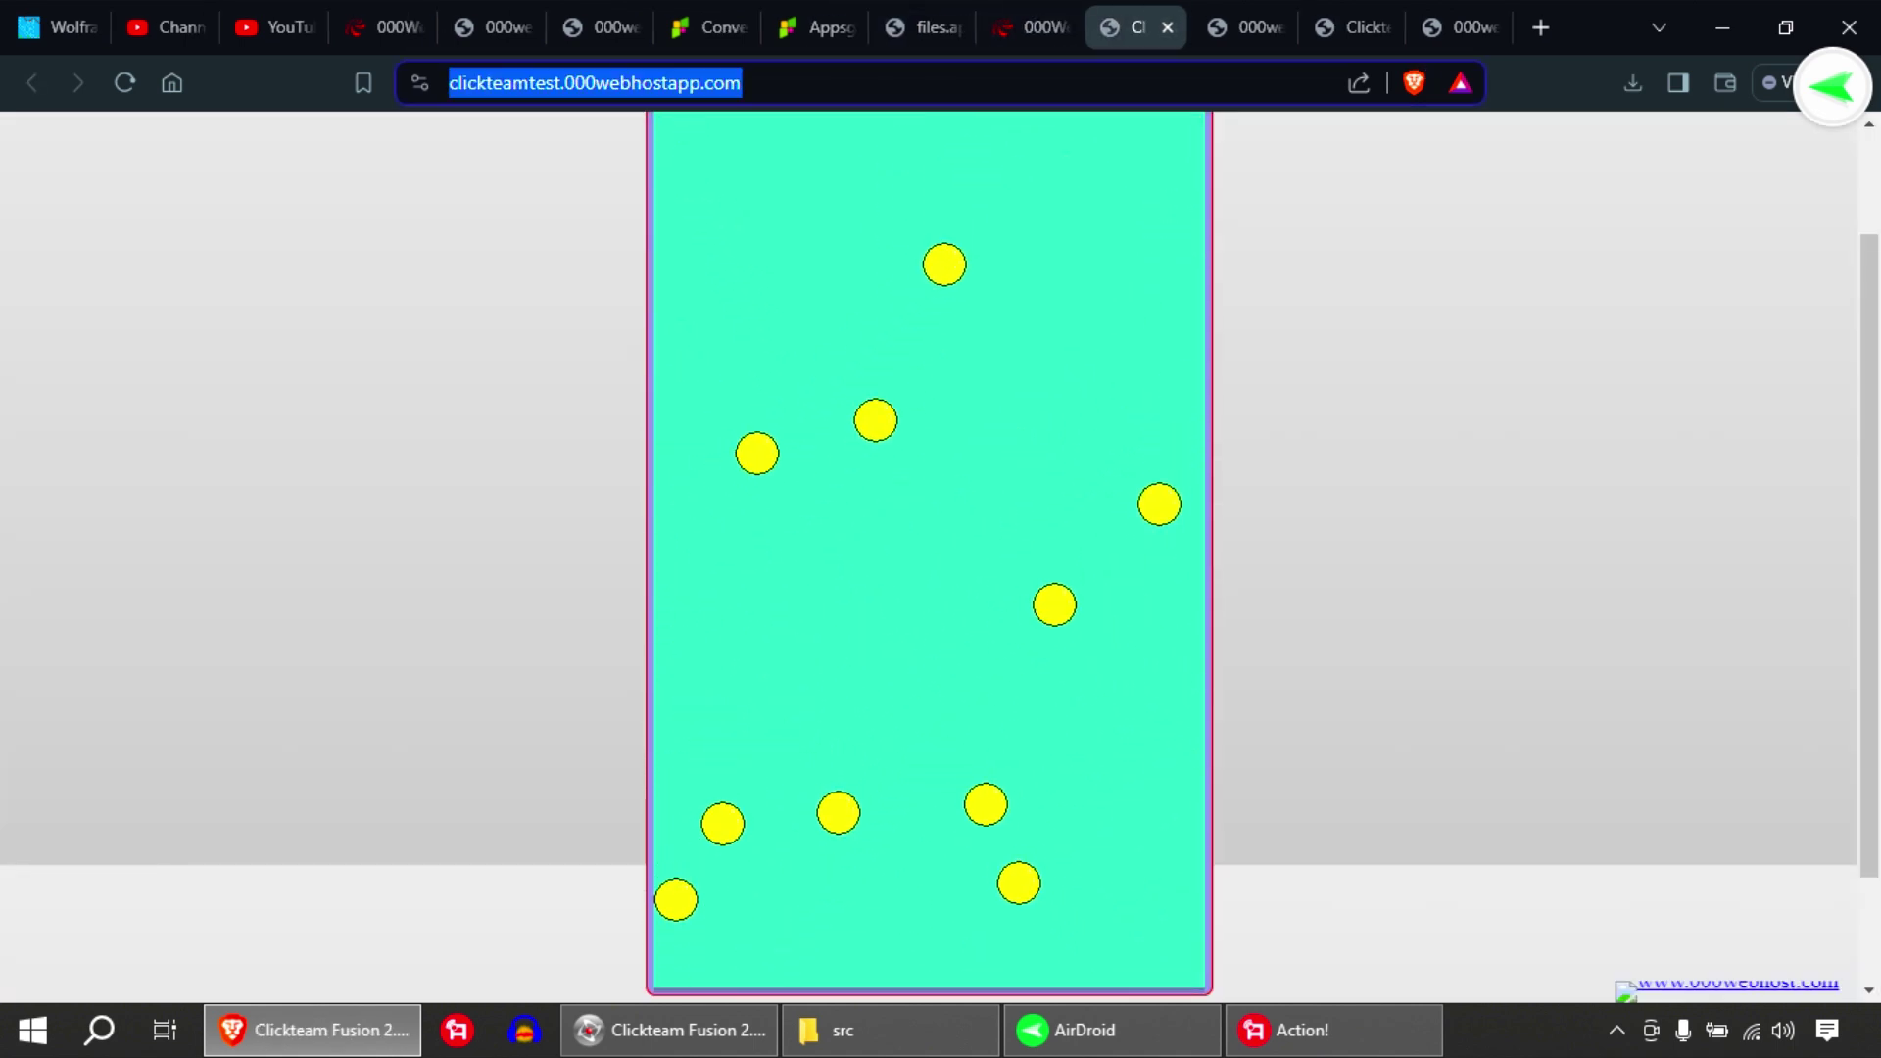
right_click(652, 82)
click(686, 222)
click(495, 28)
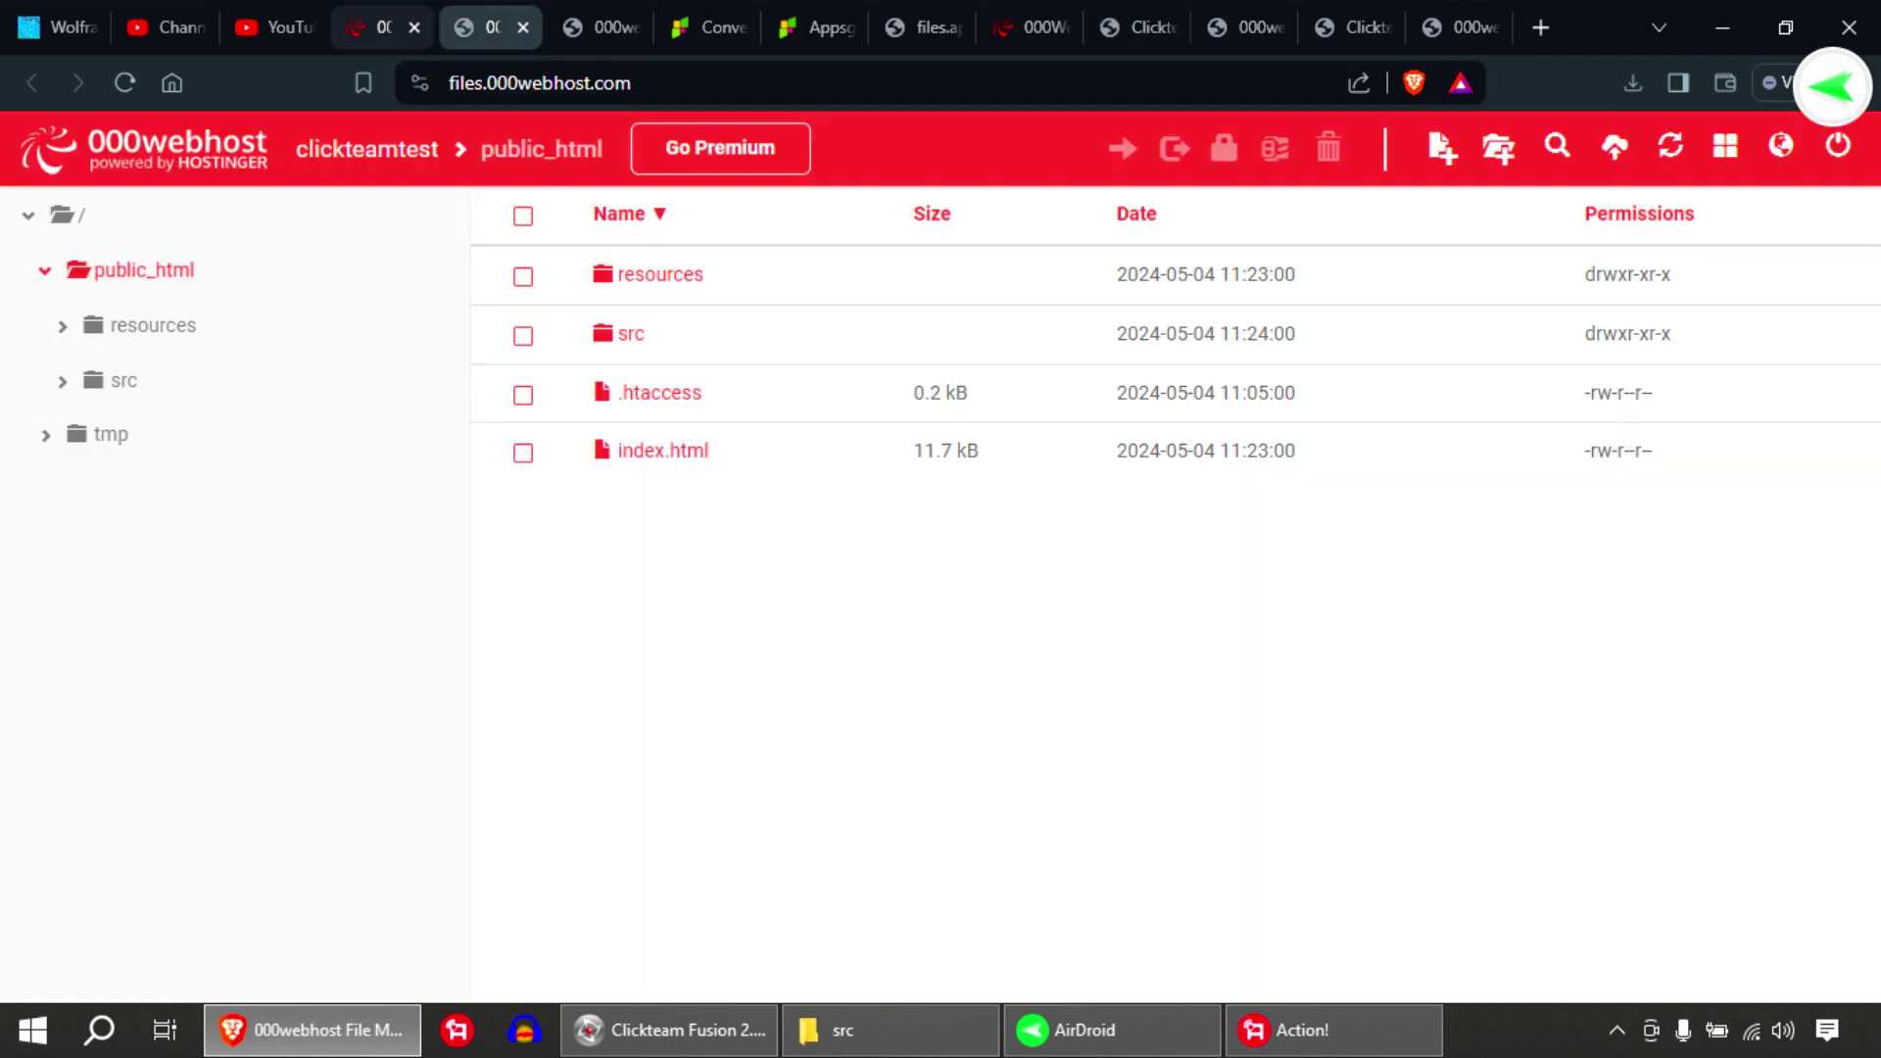
click(375, 28)
click(1460, 28)
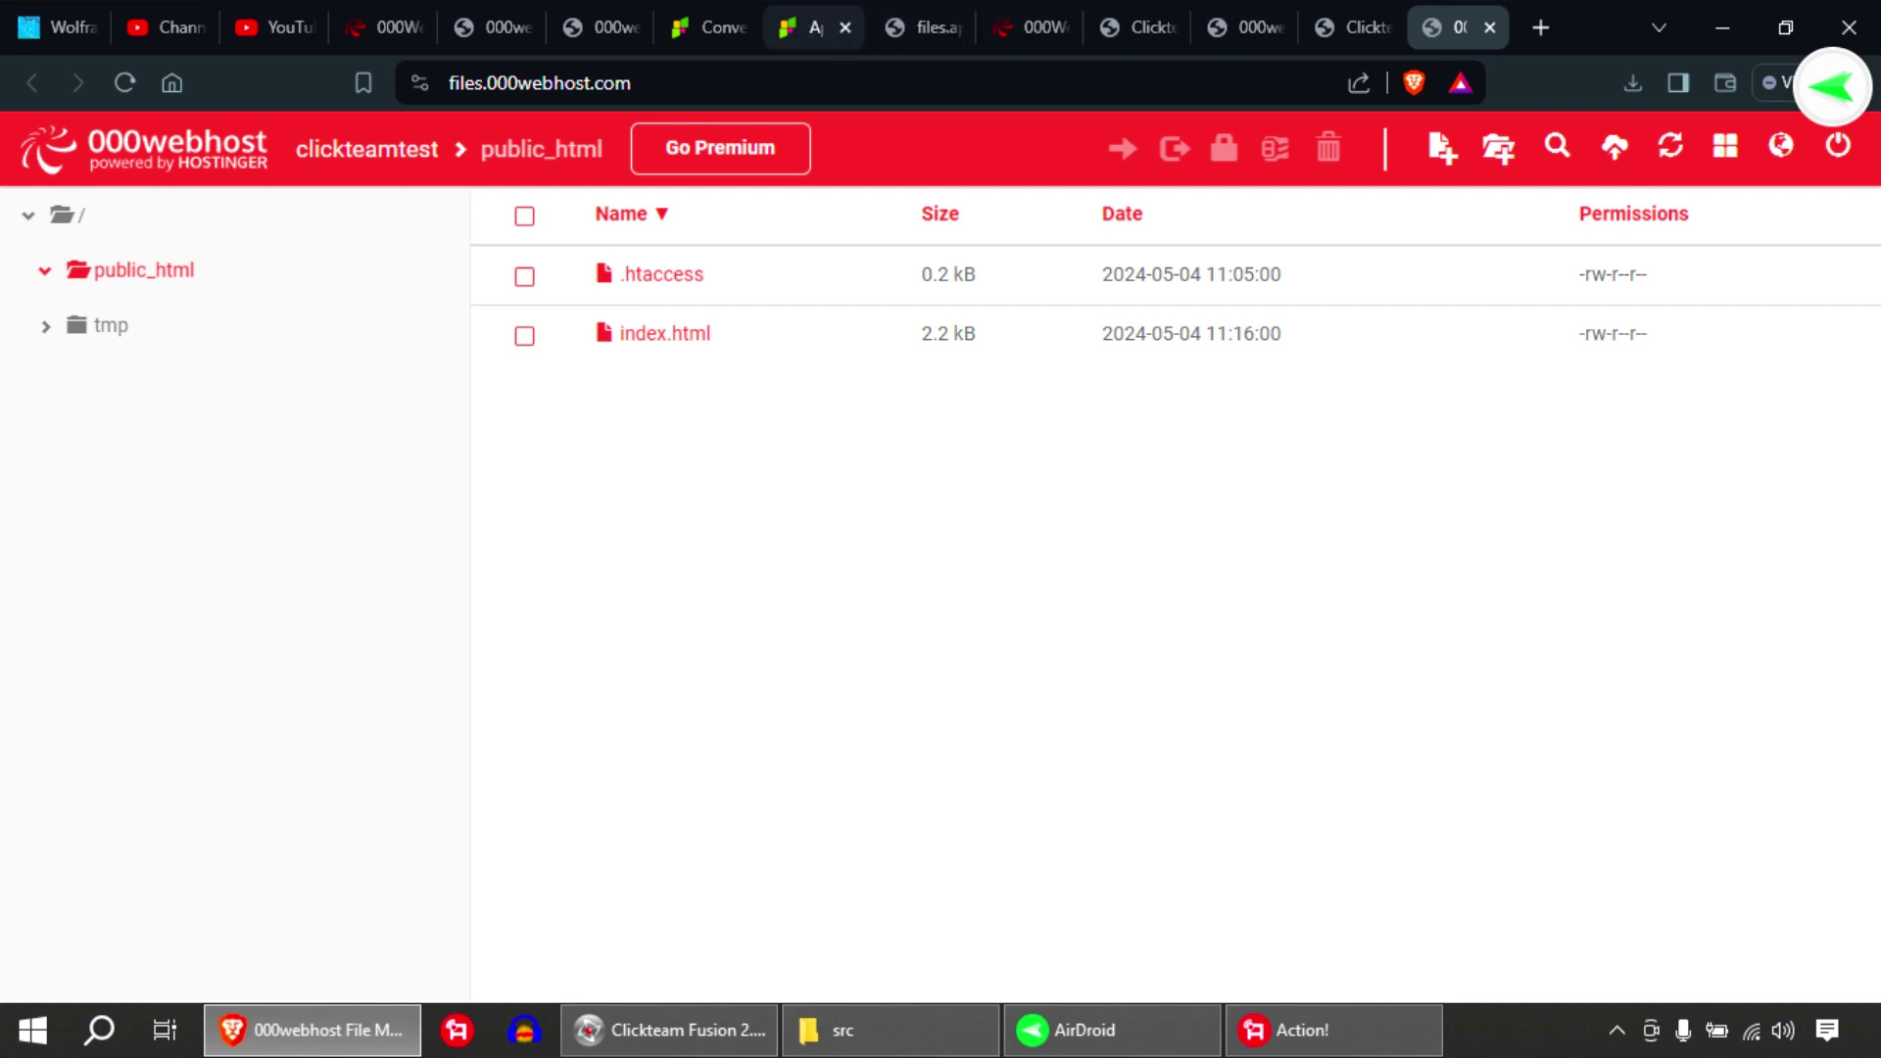
click(813, 27)
drag(644, 345, 566, 345)
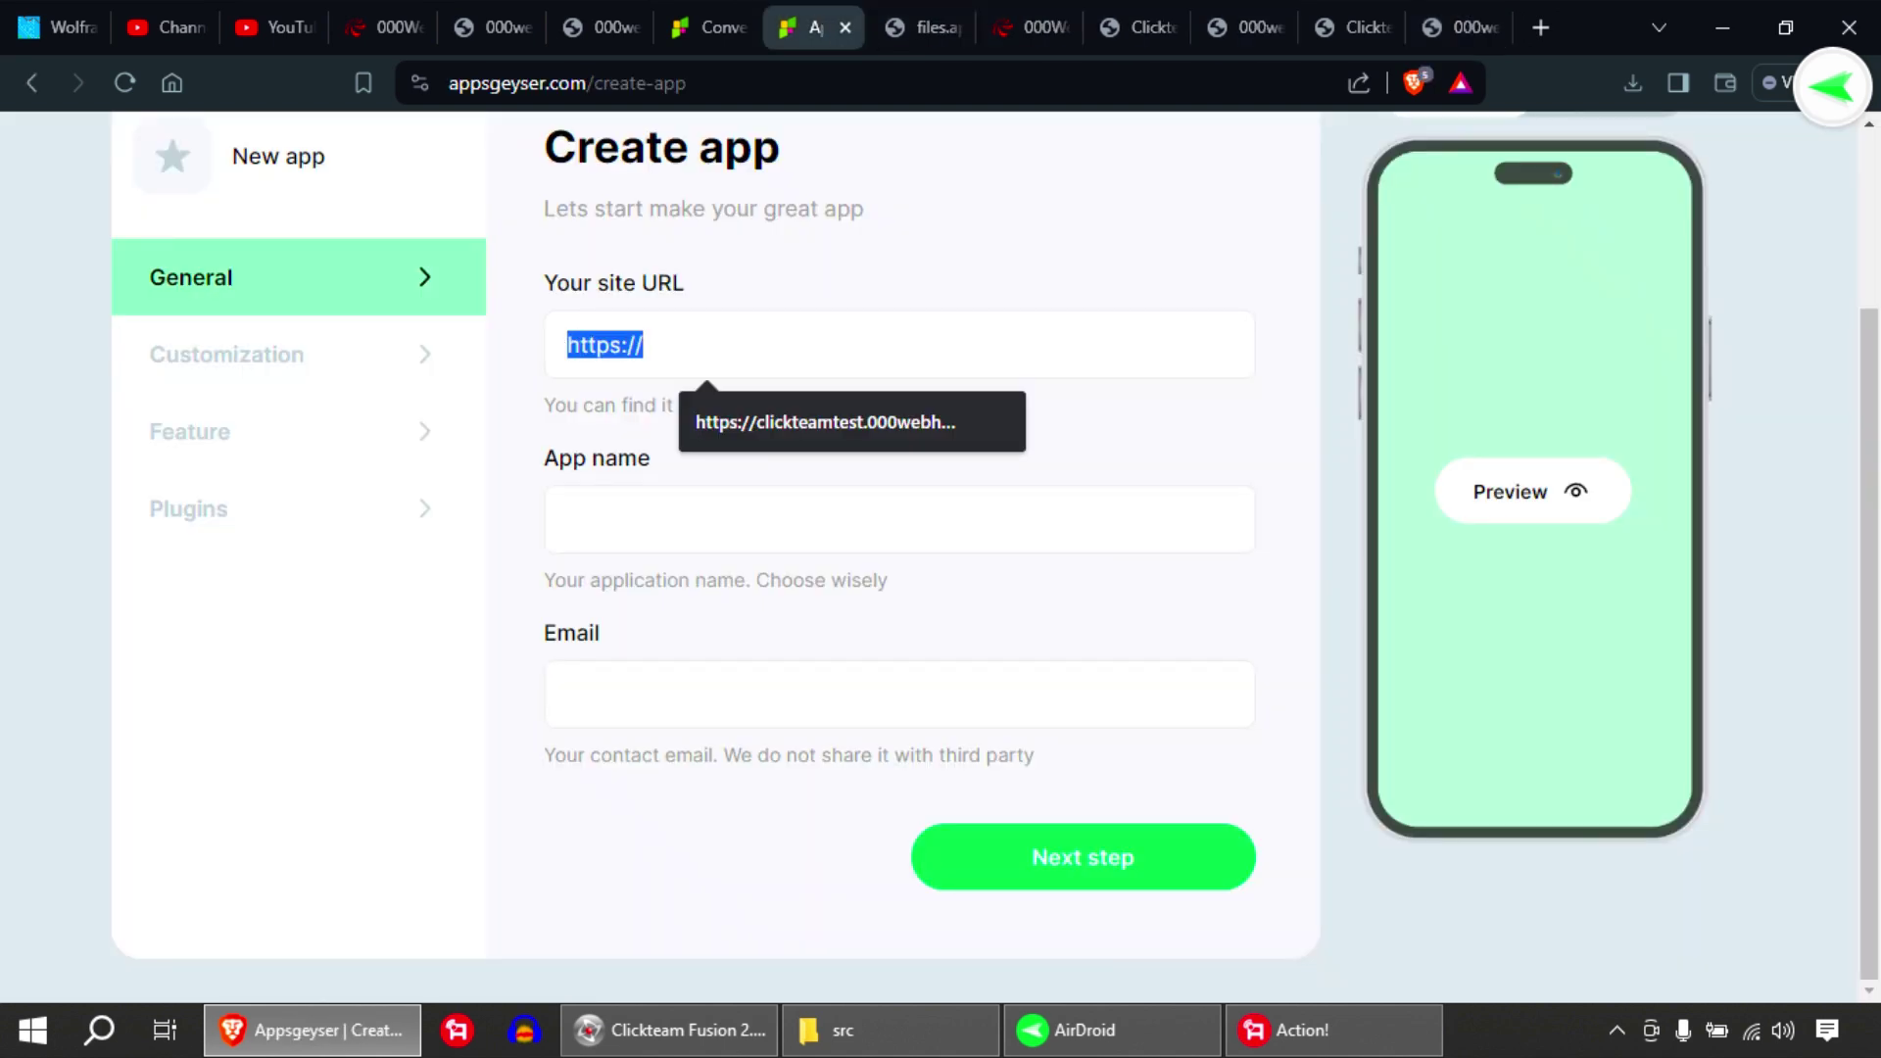
key(Down)
key(Return)
Enter Superbouncingball as the name of the new app
key(Tab)
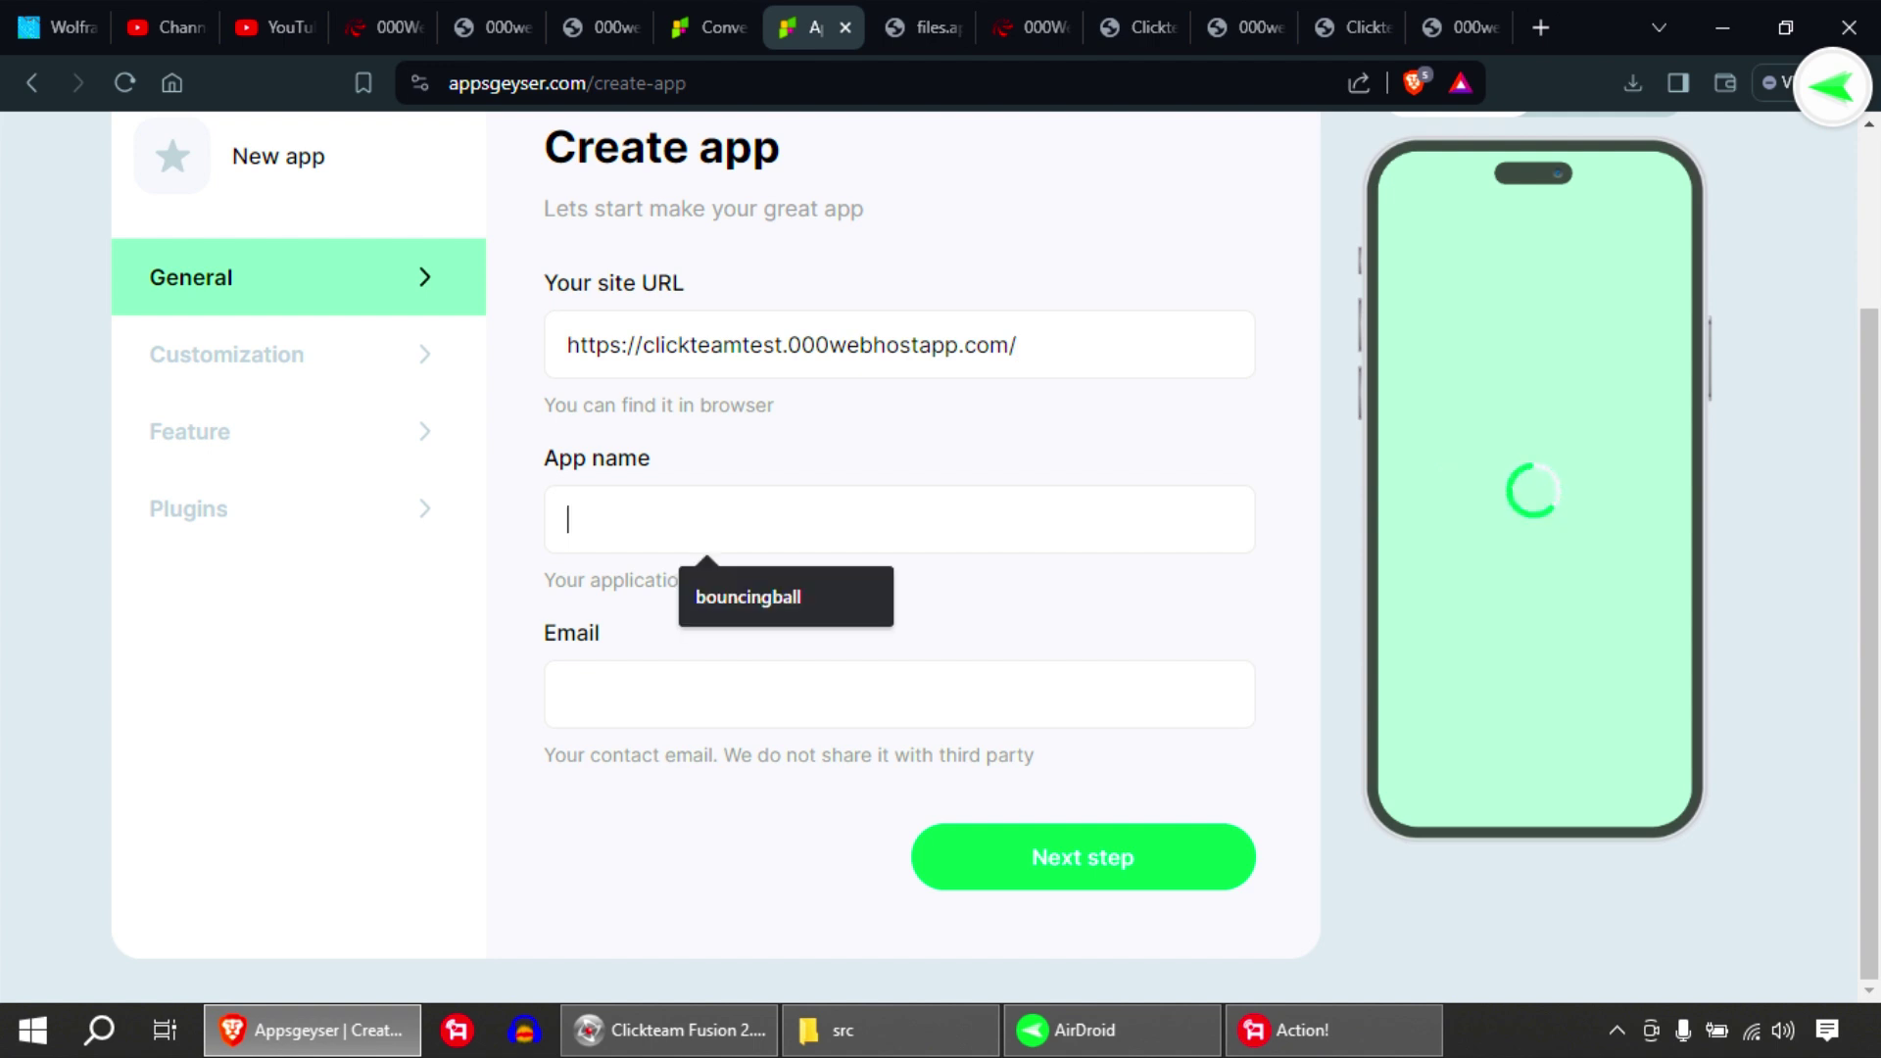
key(Down)
key(Return)
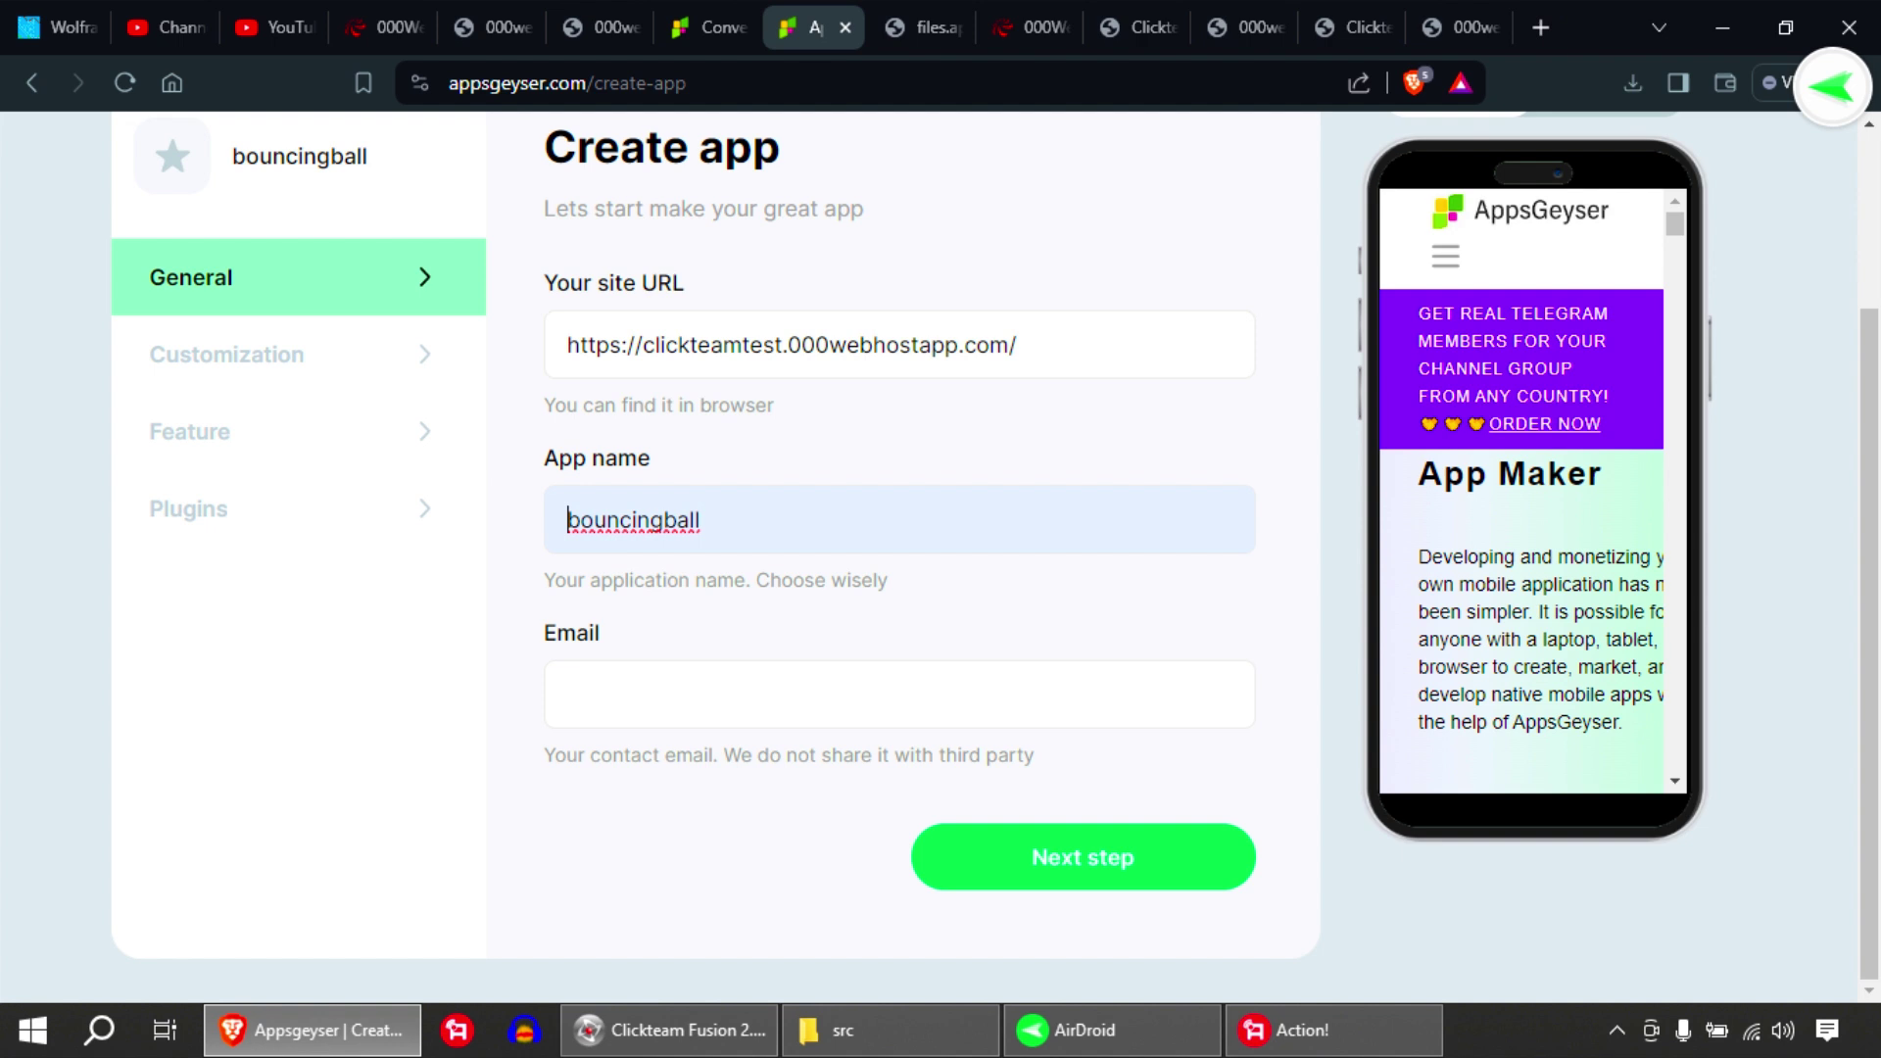
click(567, 520)
text(Super)
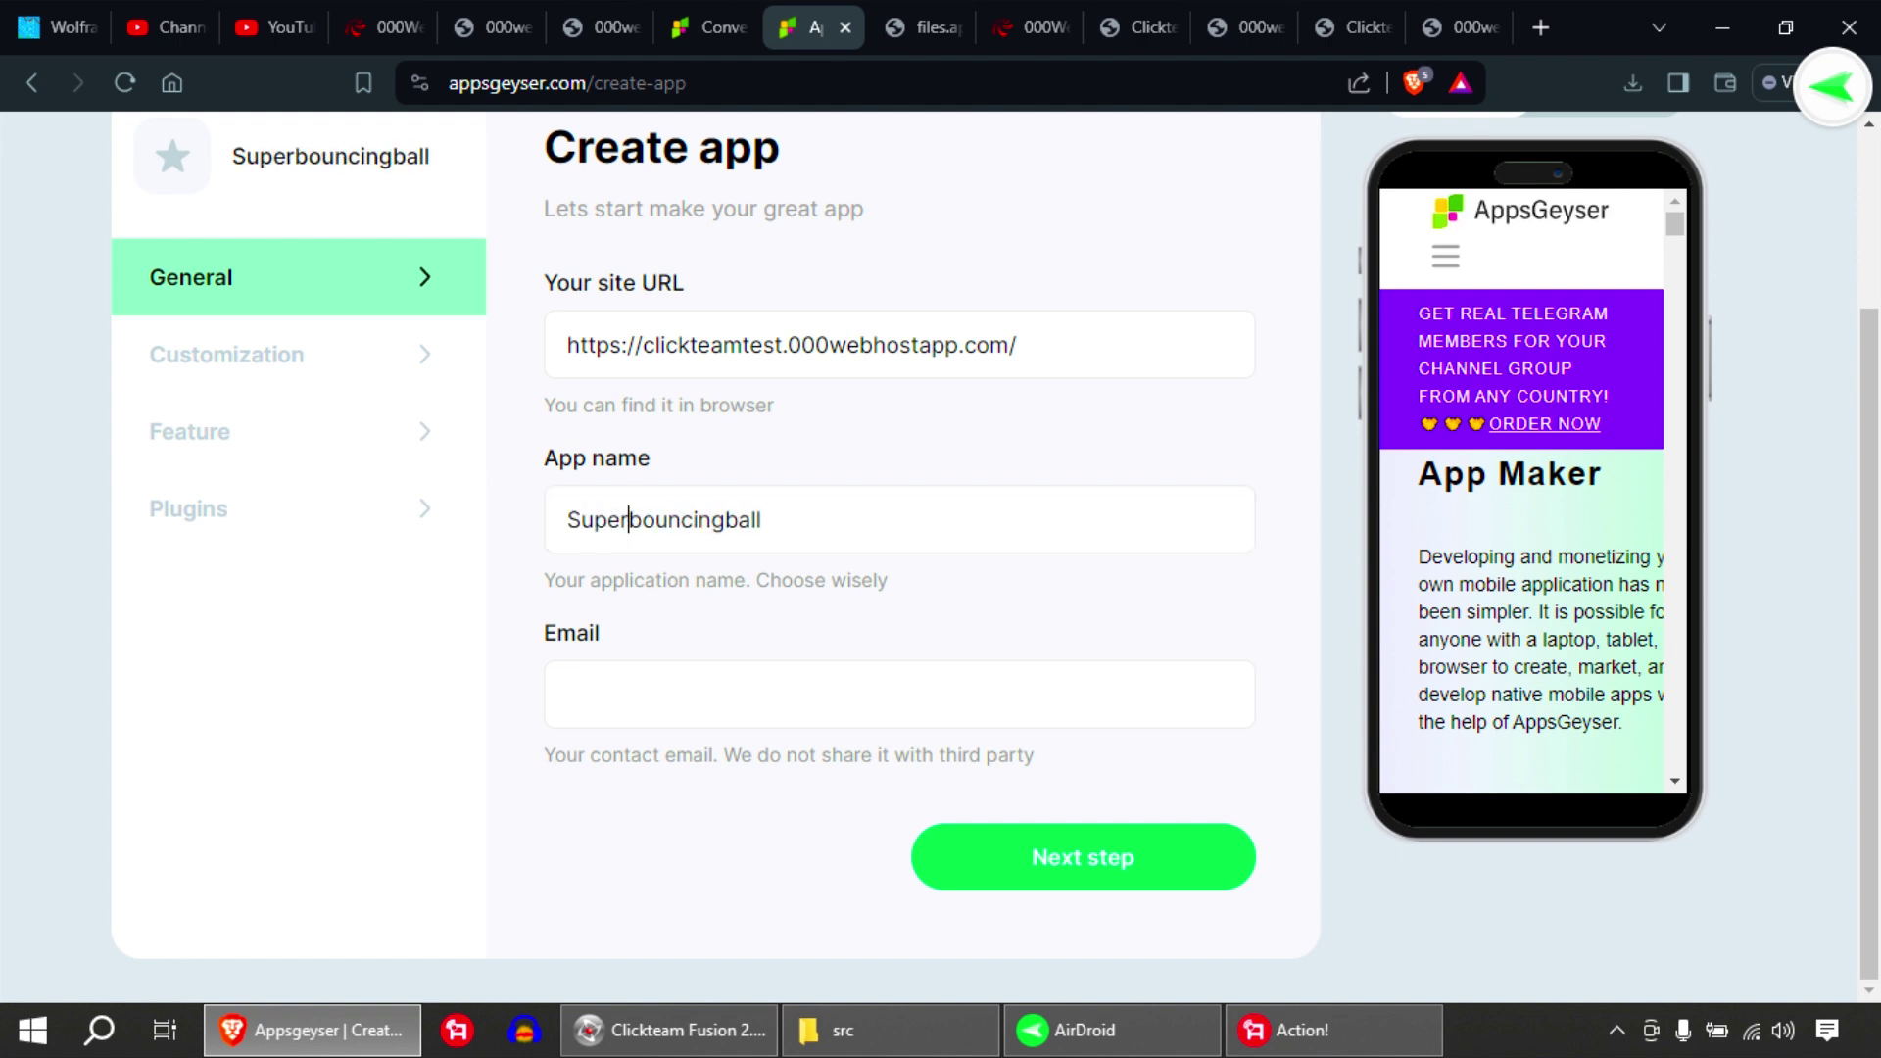
Change the app name to Super bouncingball, fill in the contact e-mail, and continue to the customization page
click(569, 694)
click(767, 519)
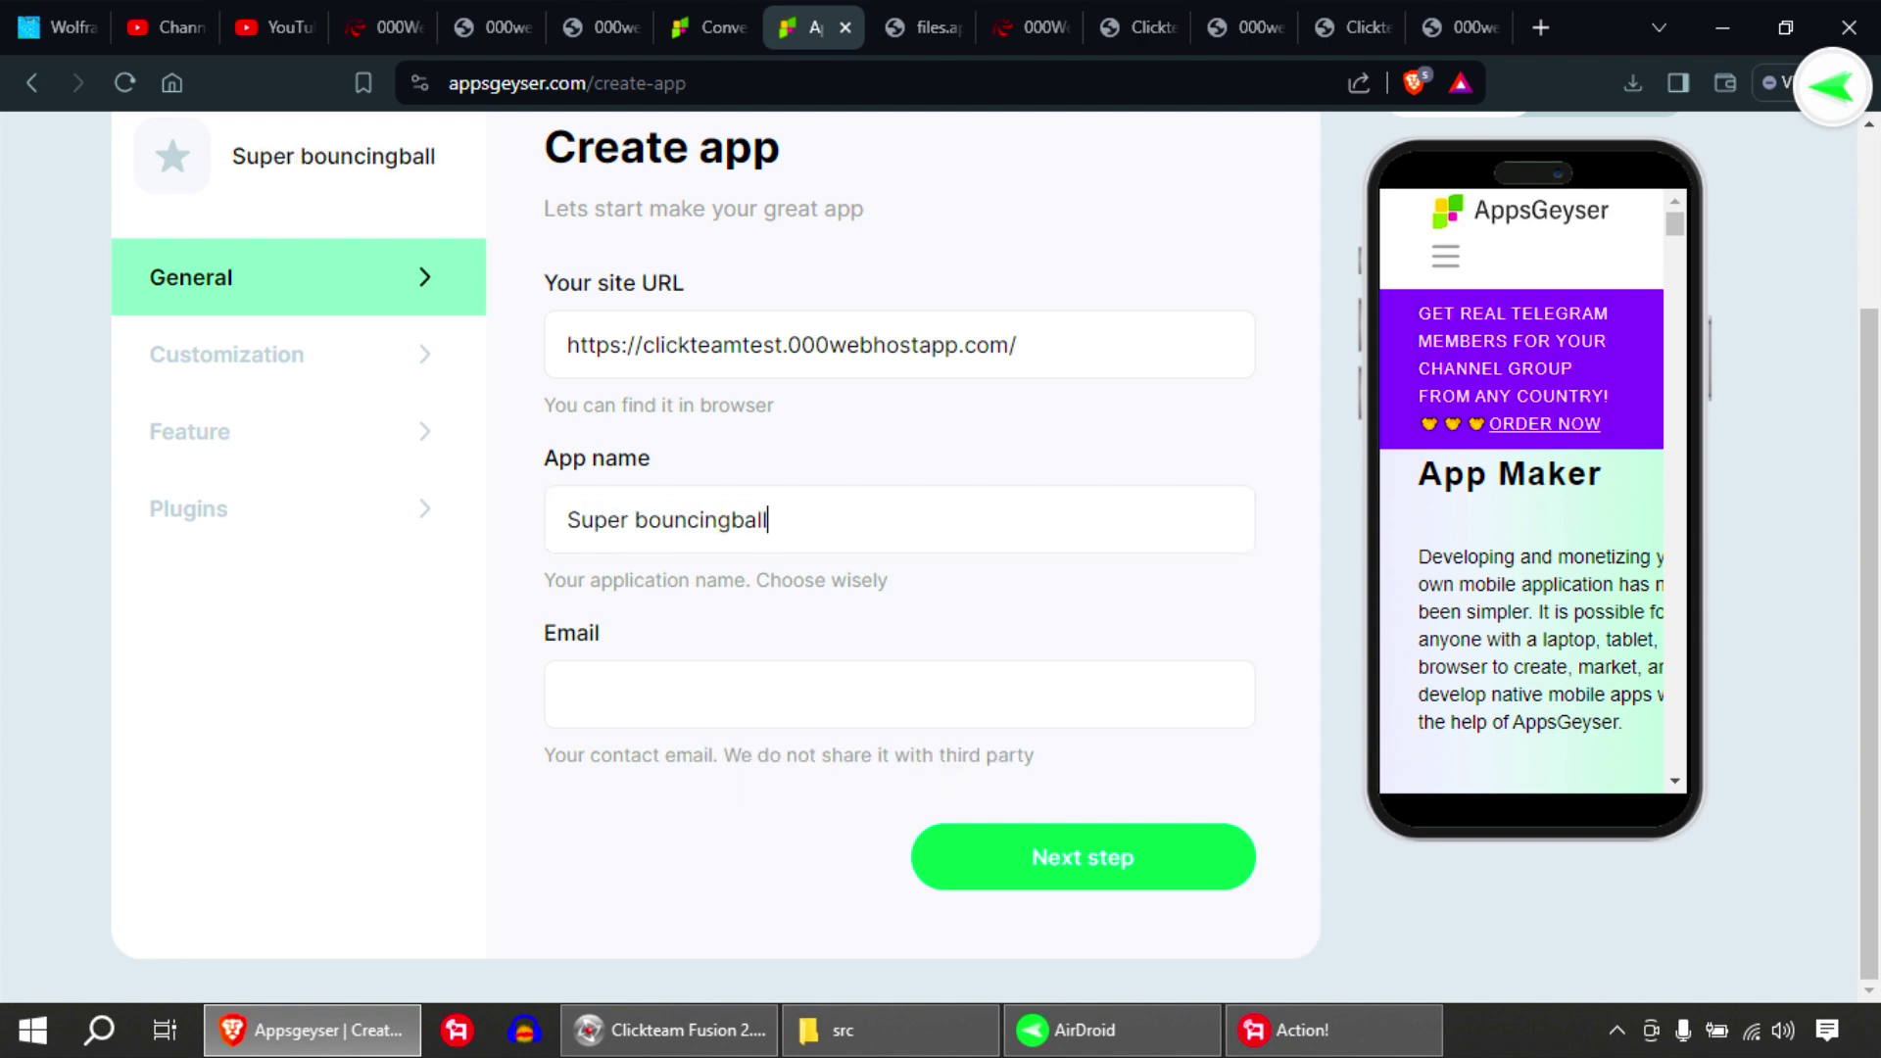
click(569, 694)
key(Down)
key(Return)
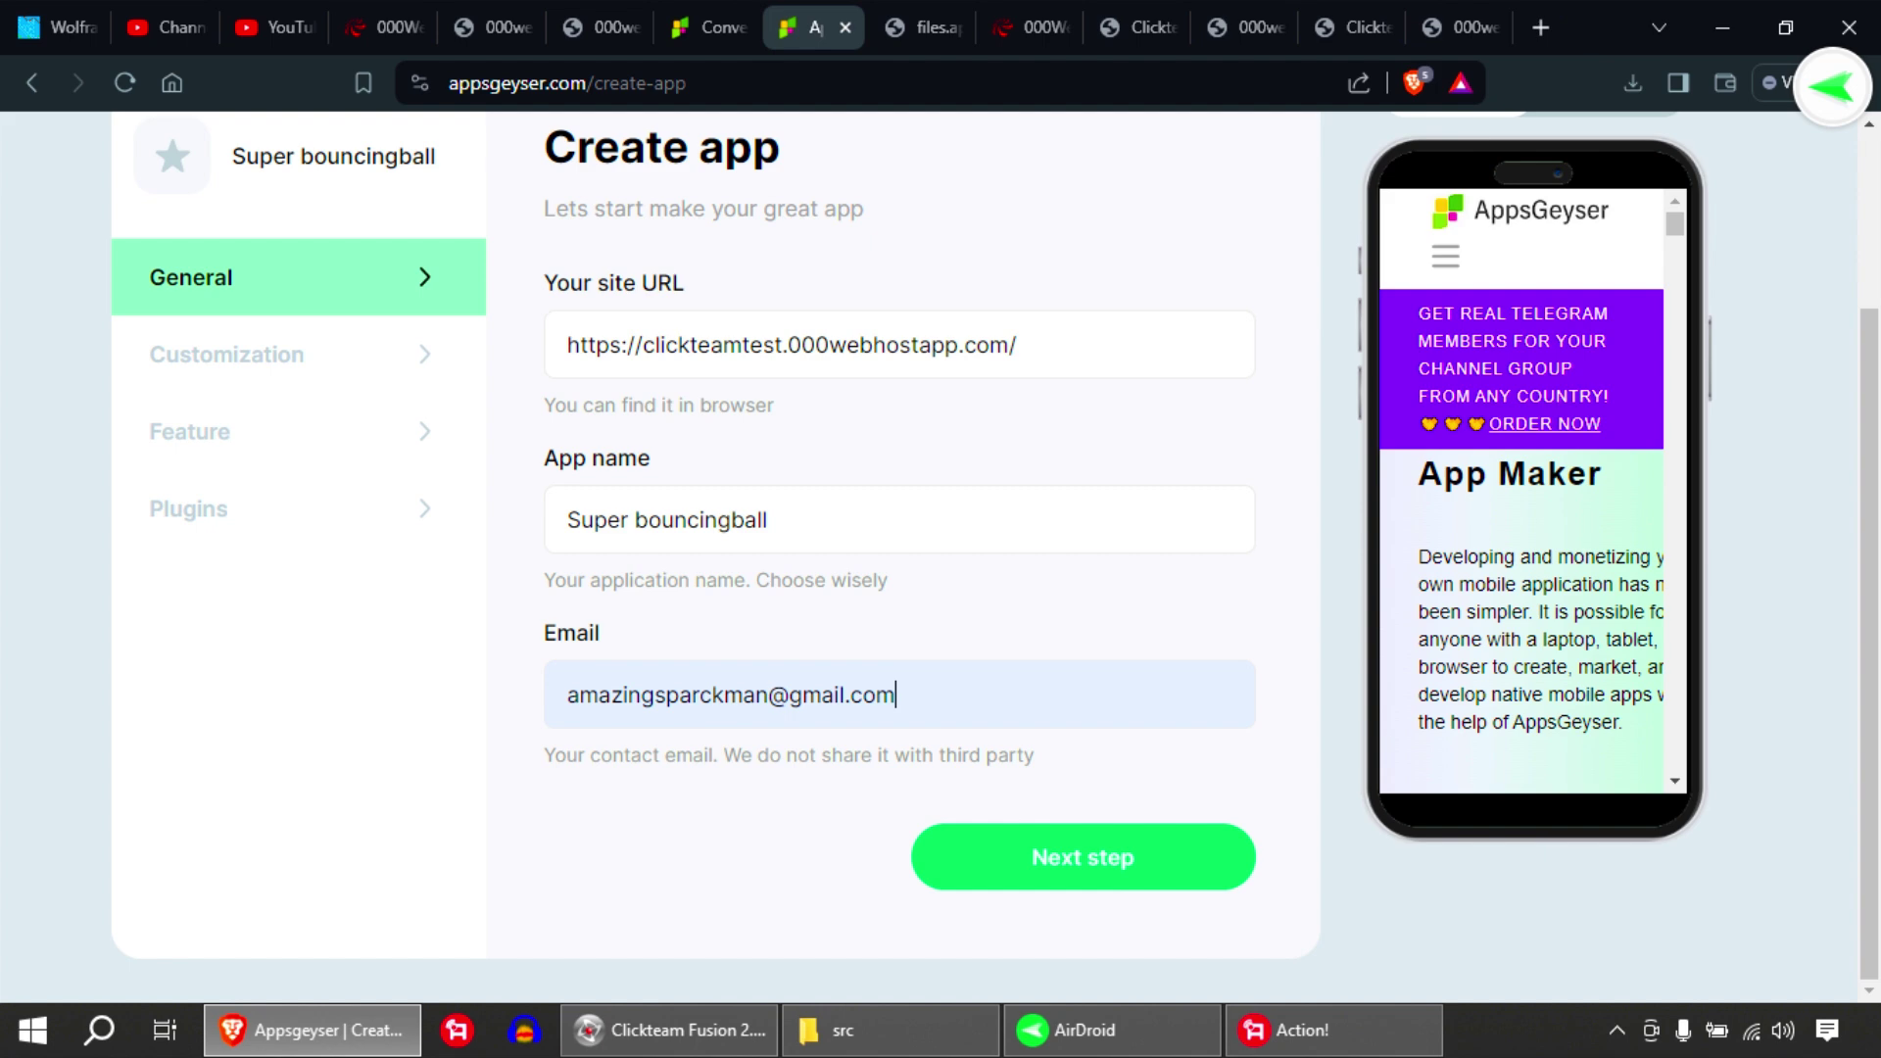
key(Return)
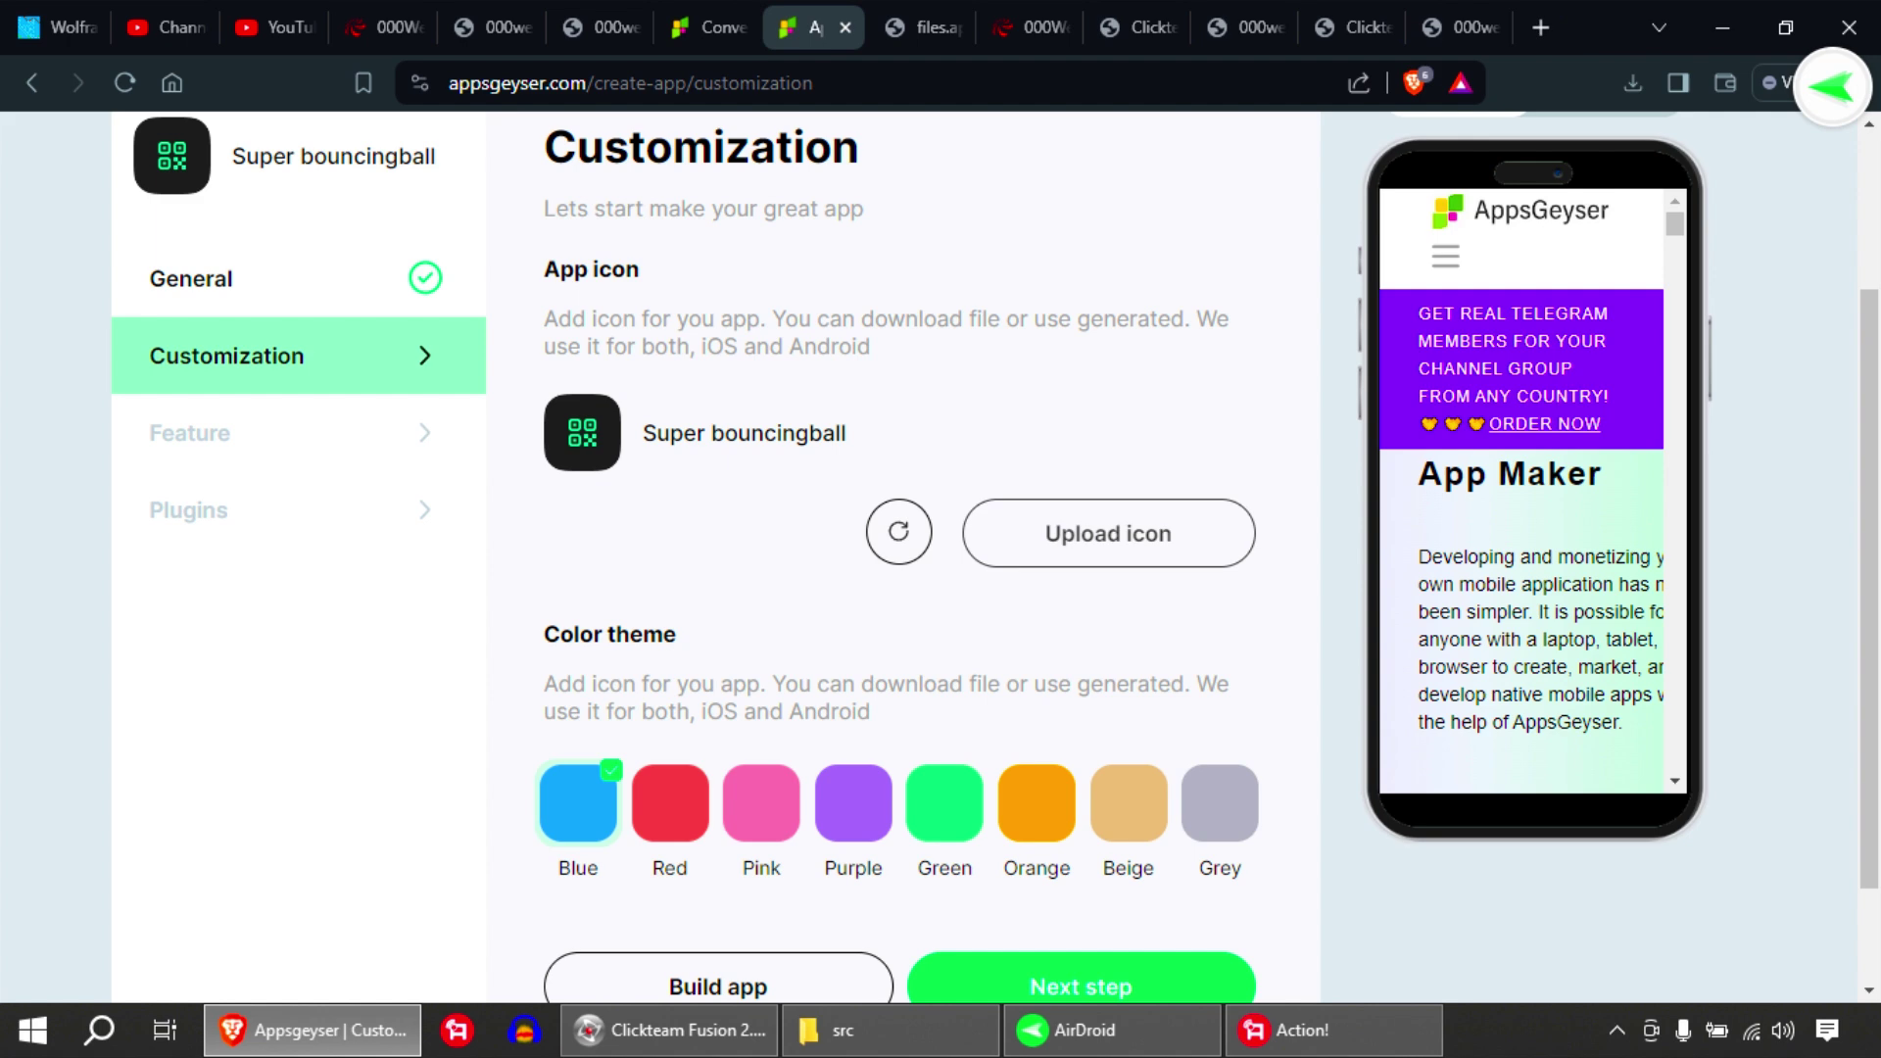
Upload Sparckman AutoText.PNG from the HTML5 folder as the app icon, browsing the files as large icons
key(Return)
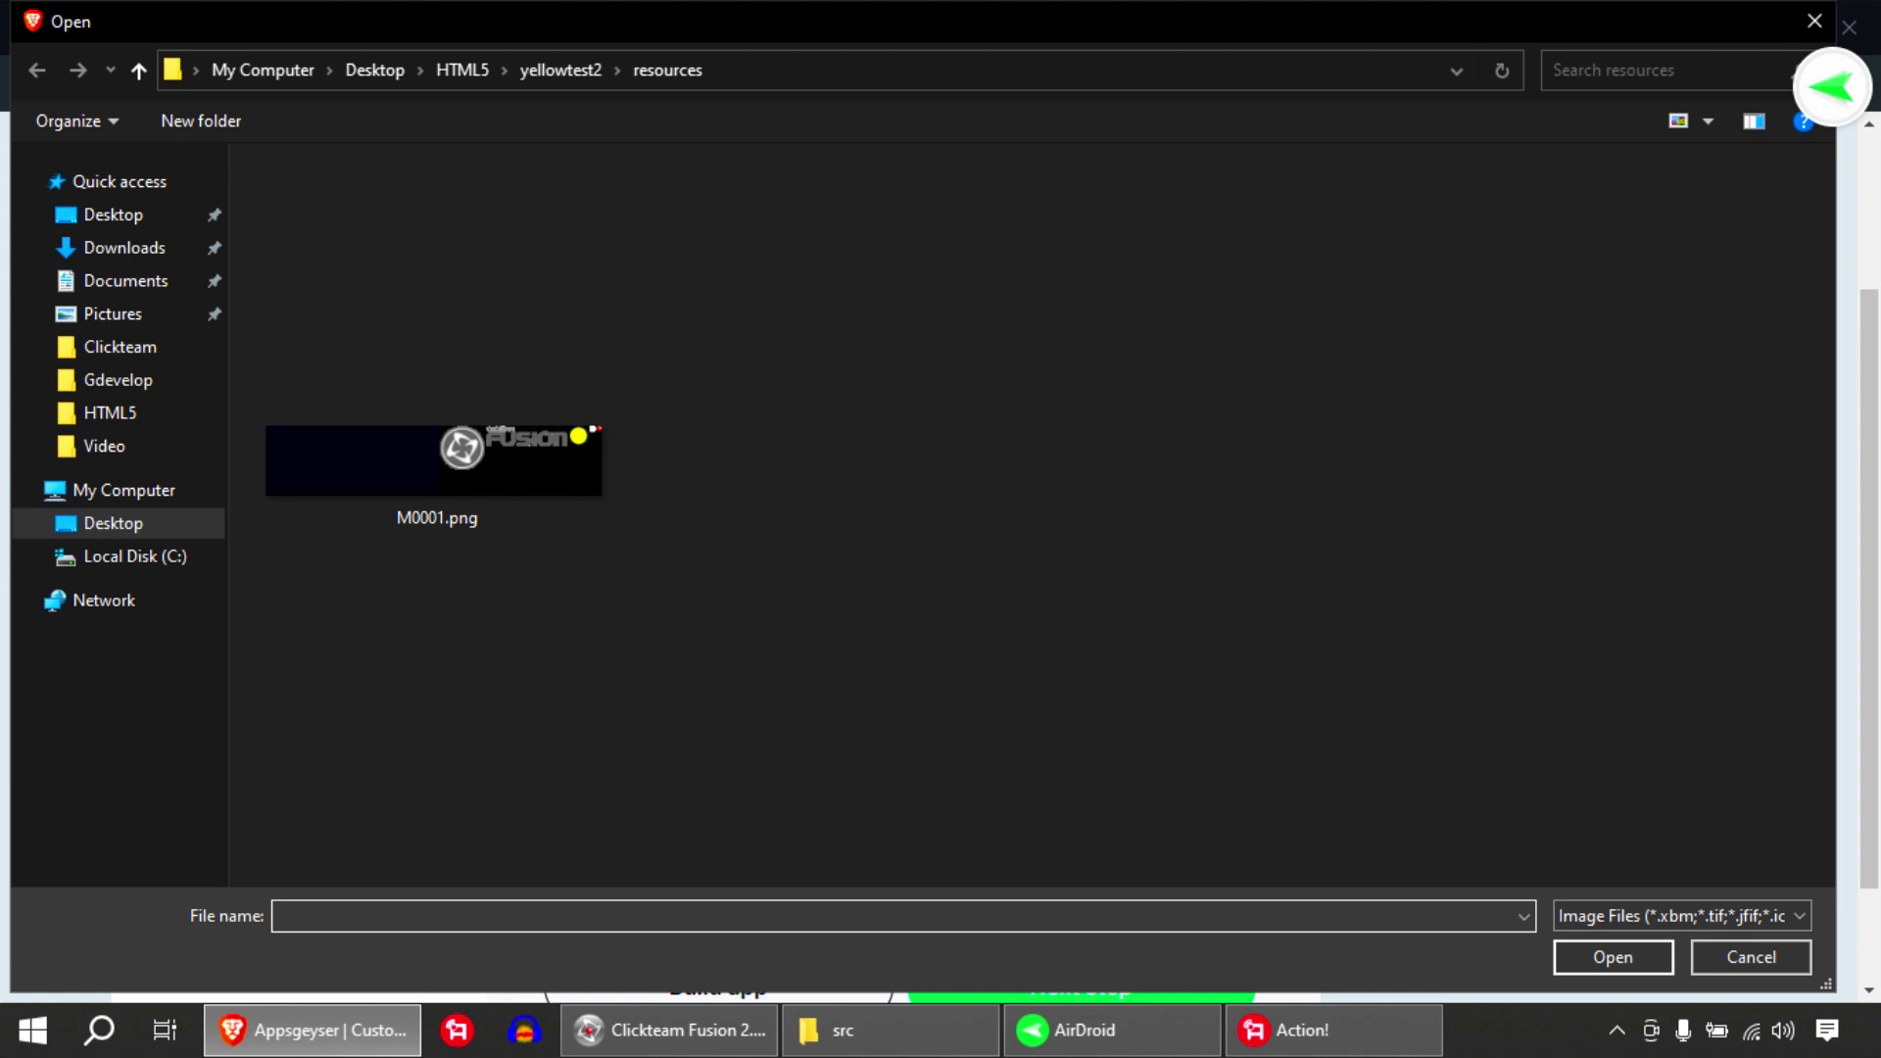
right_click(683, 506)
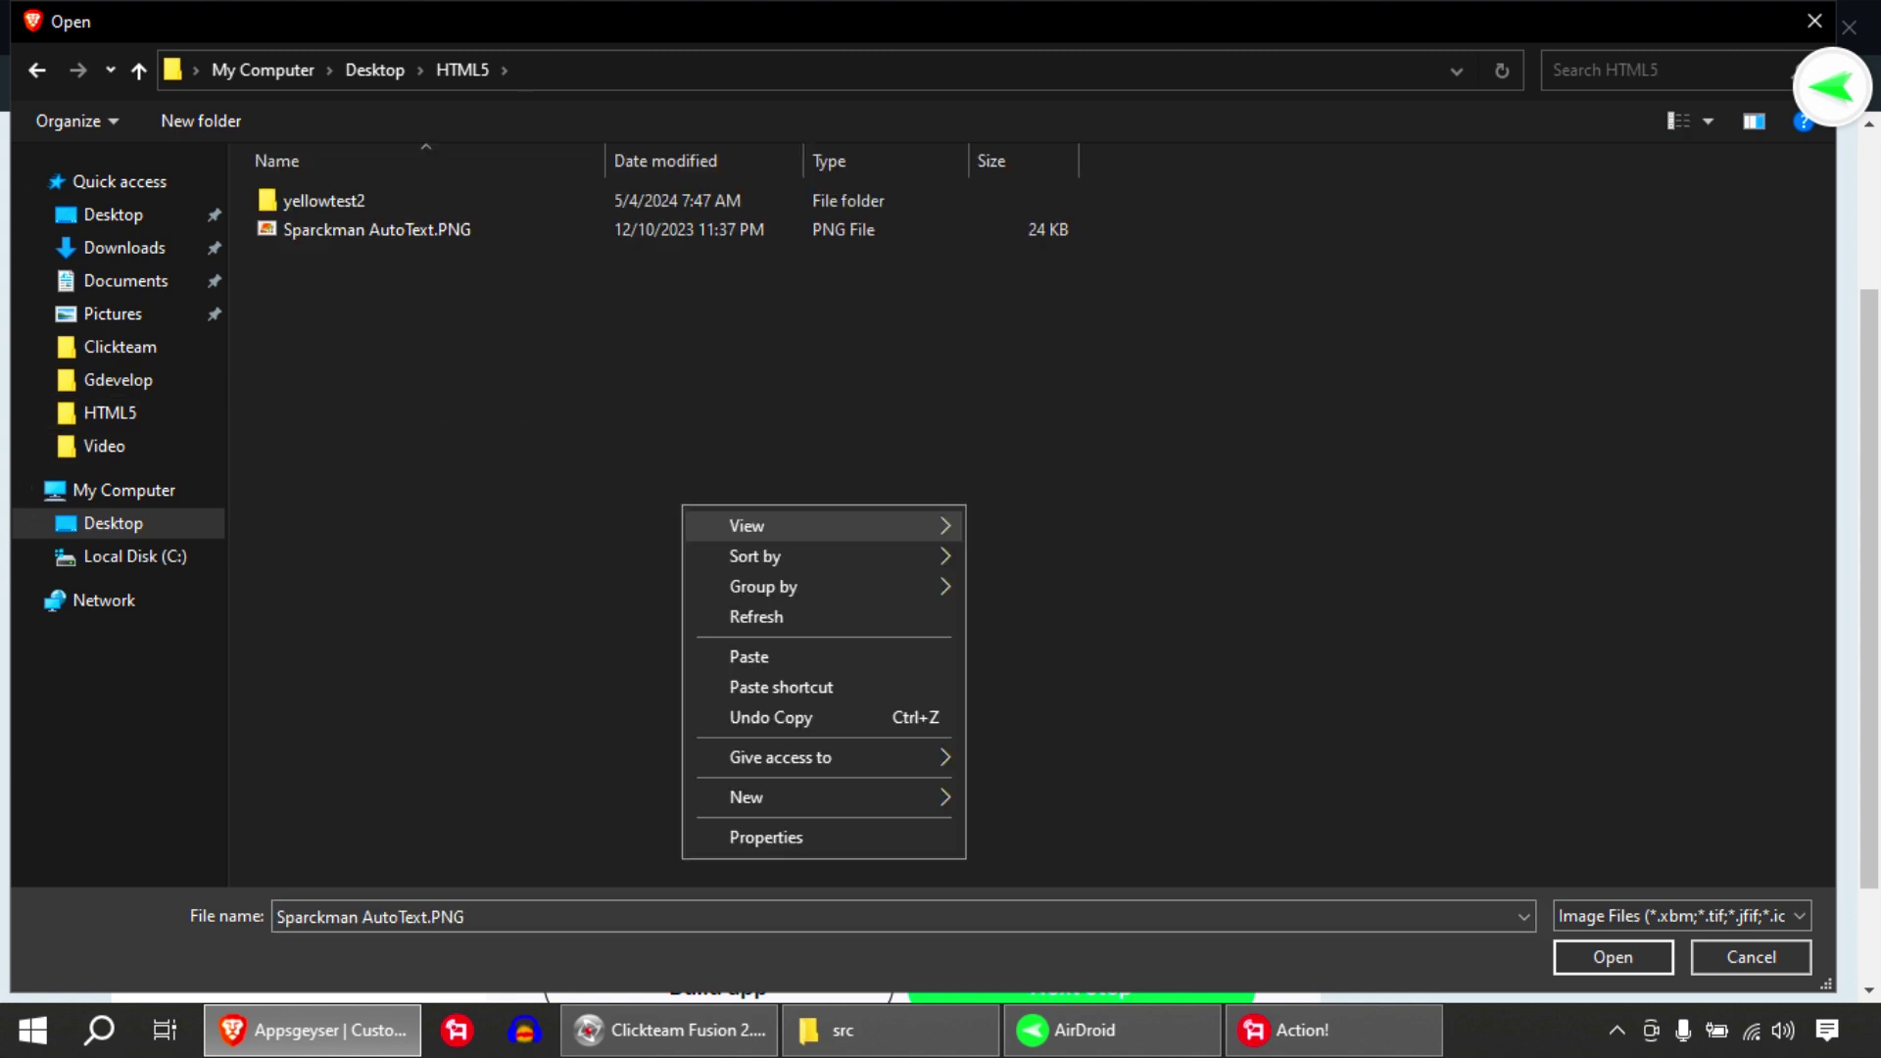
mouse_move(747, 525)
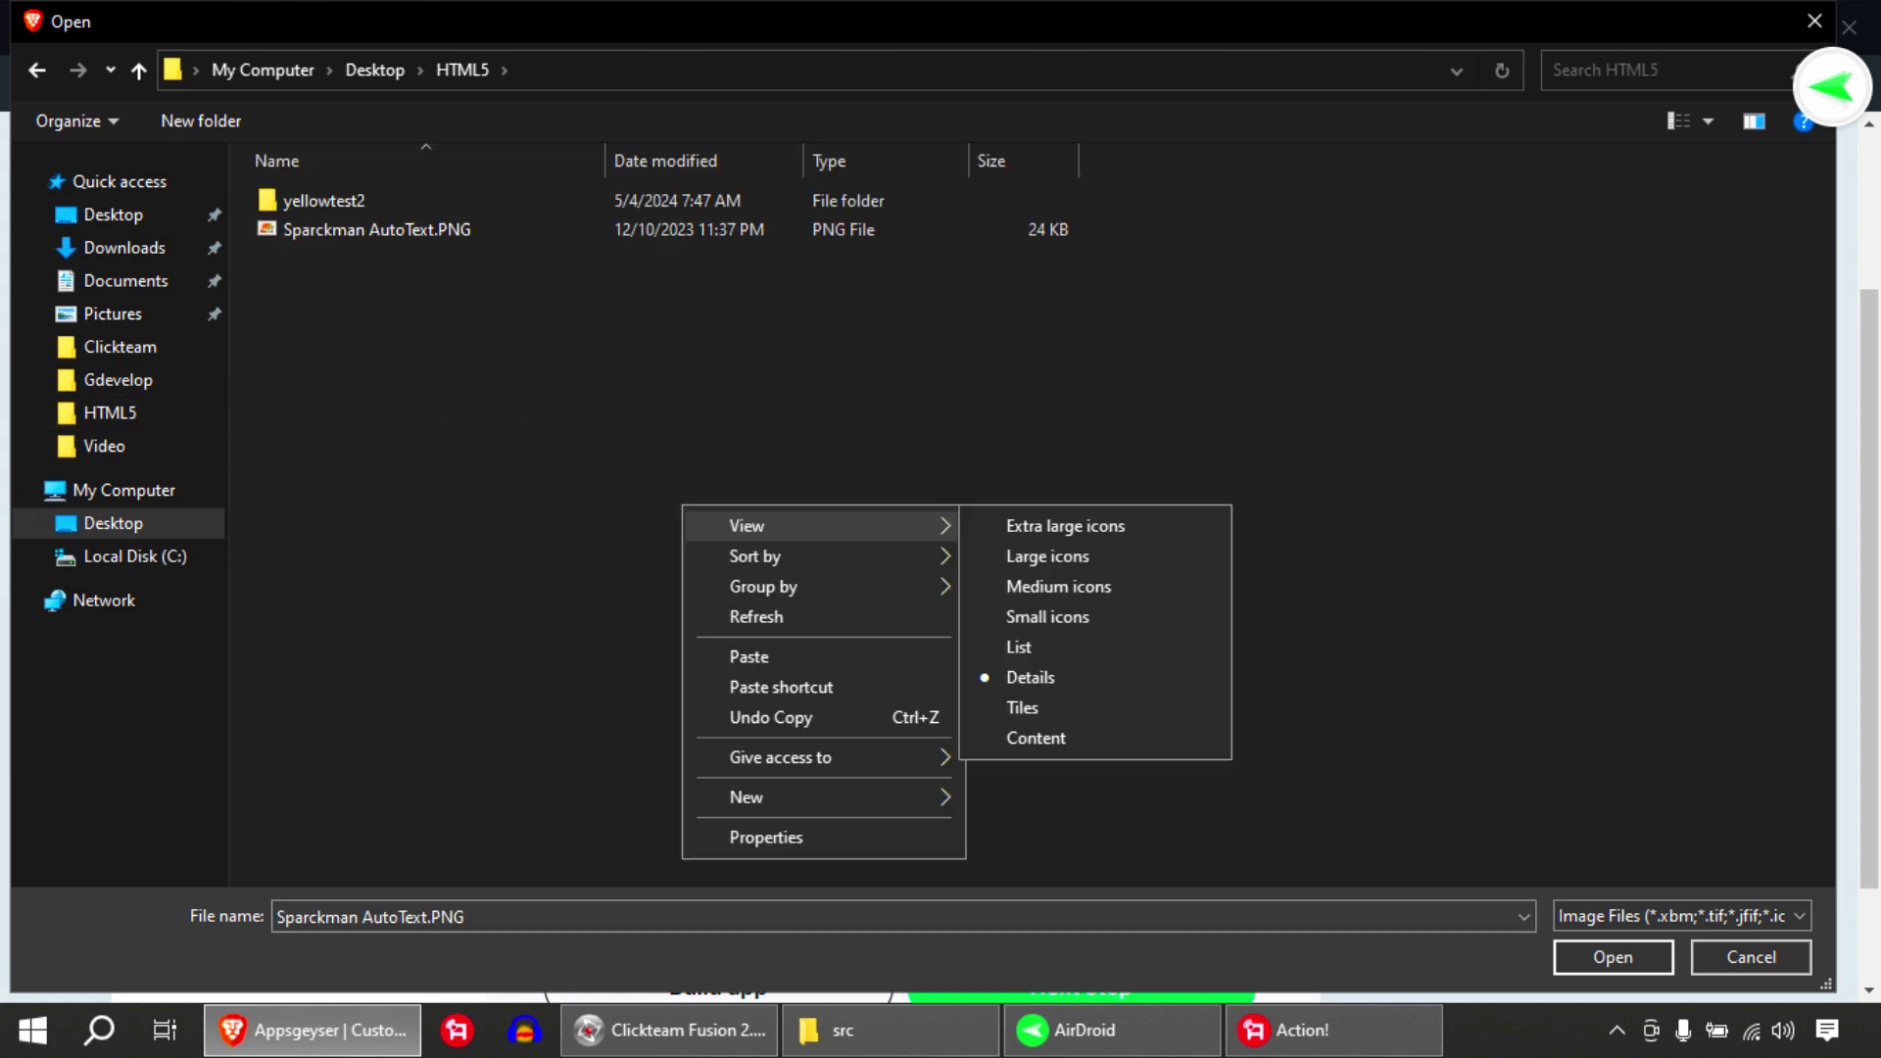
click(1047, 555)
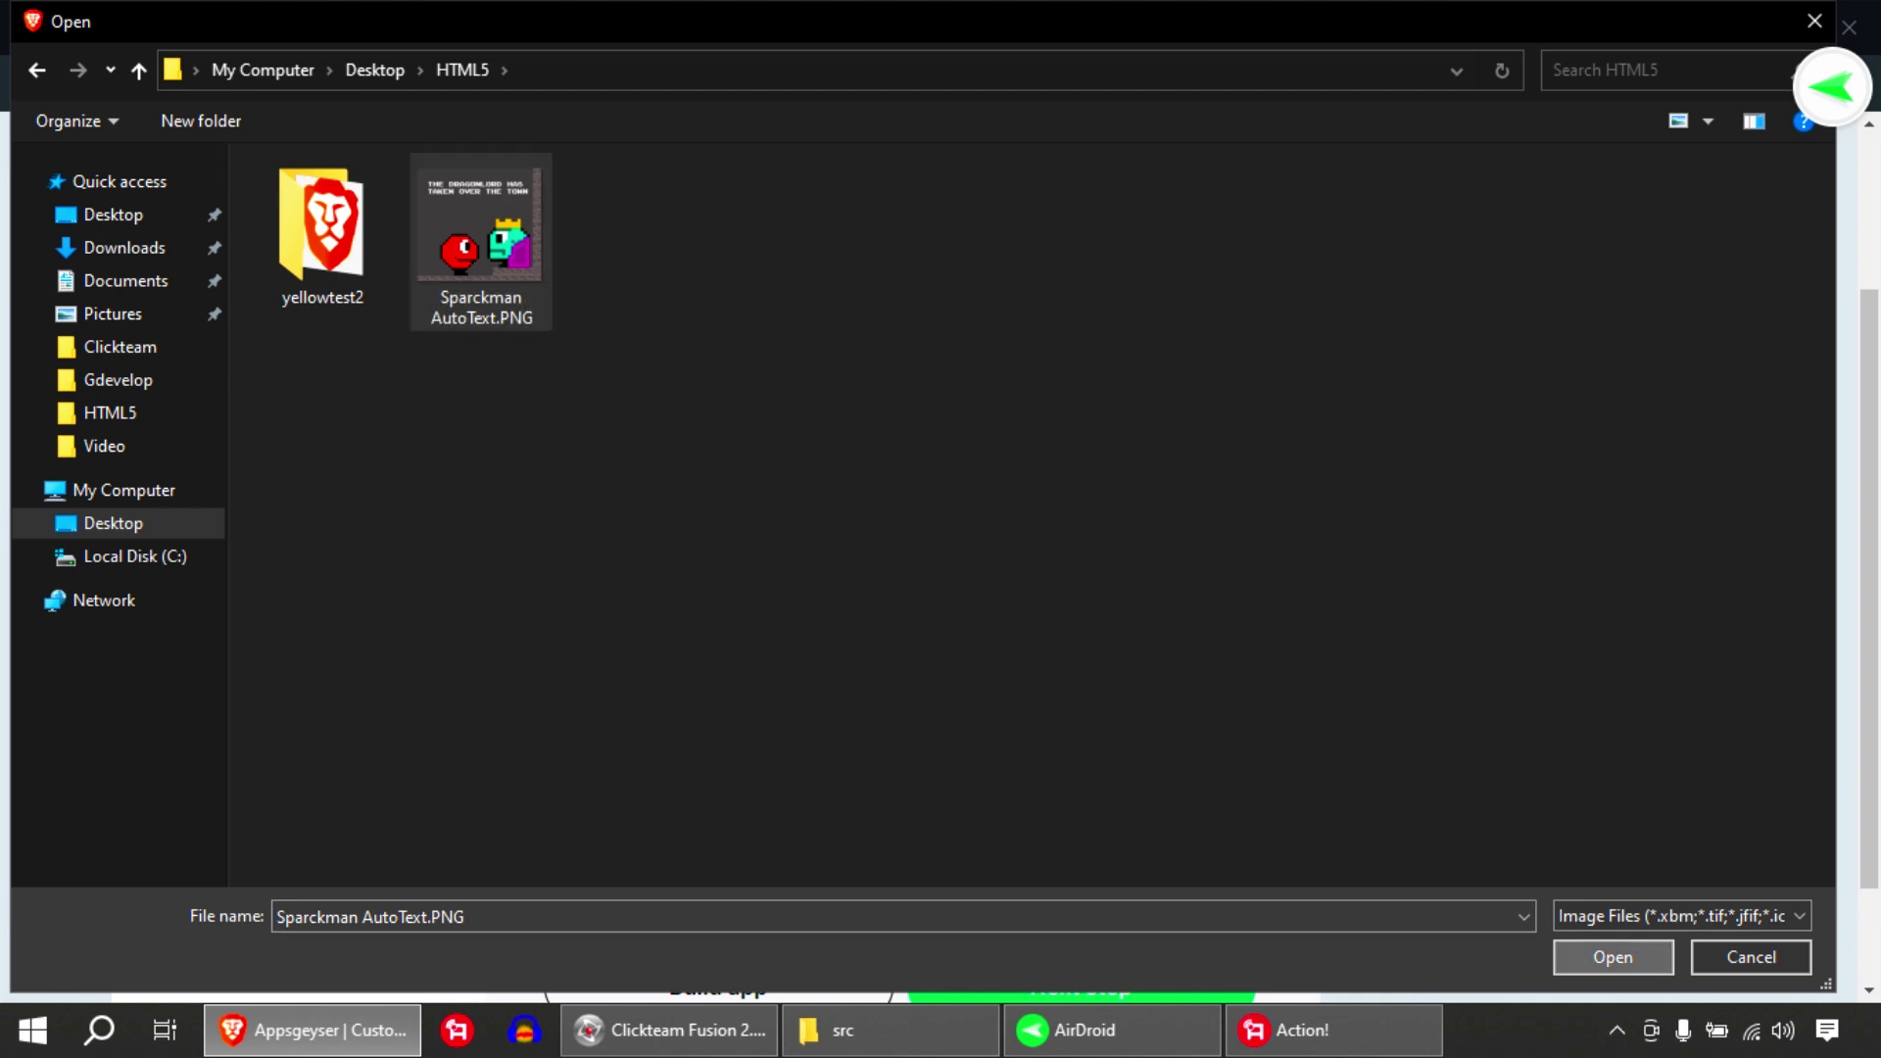
key(Return)
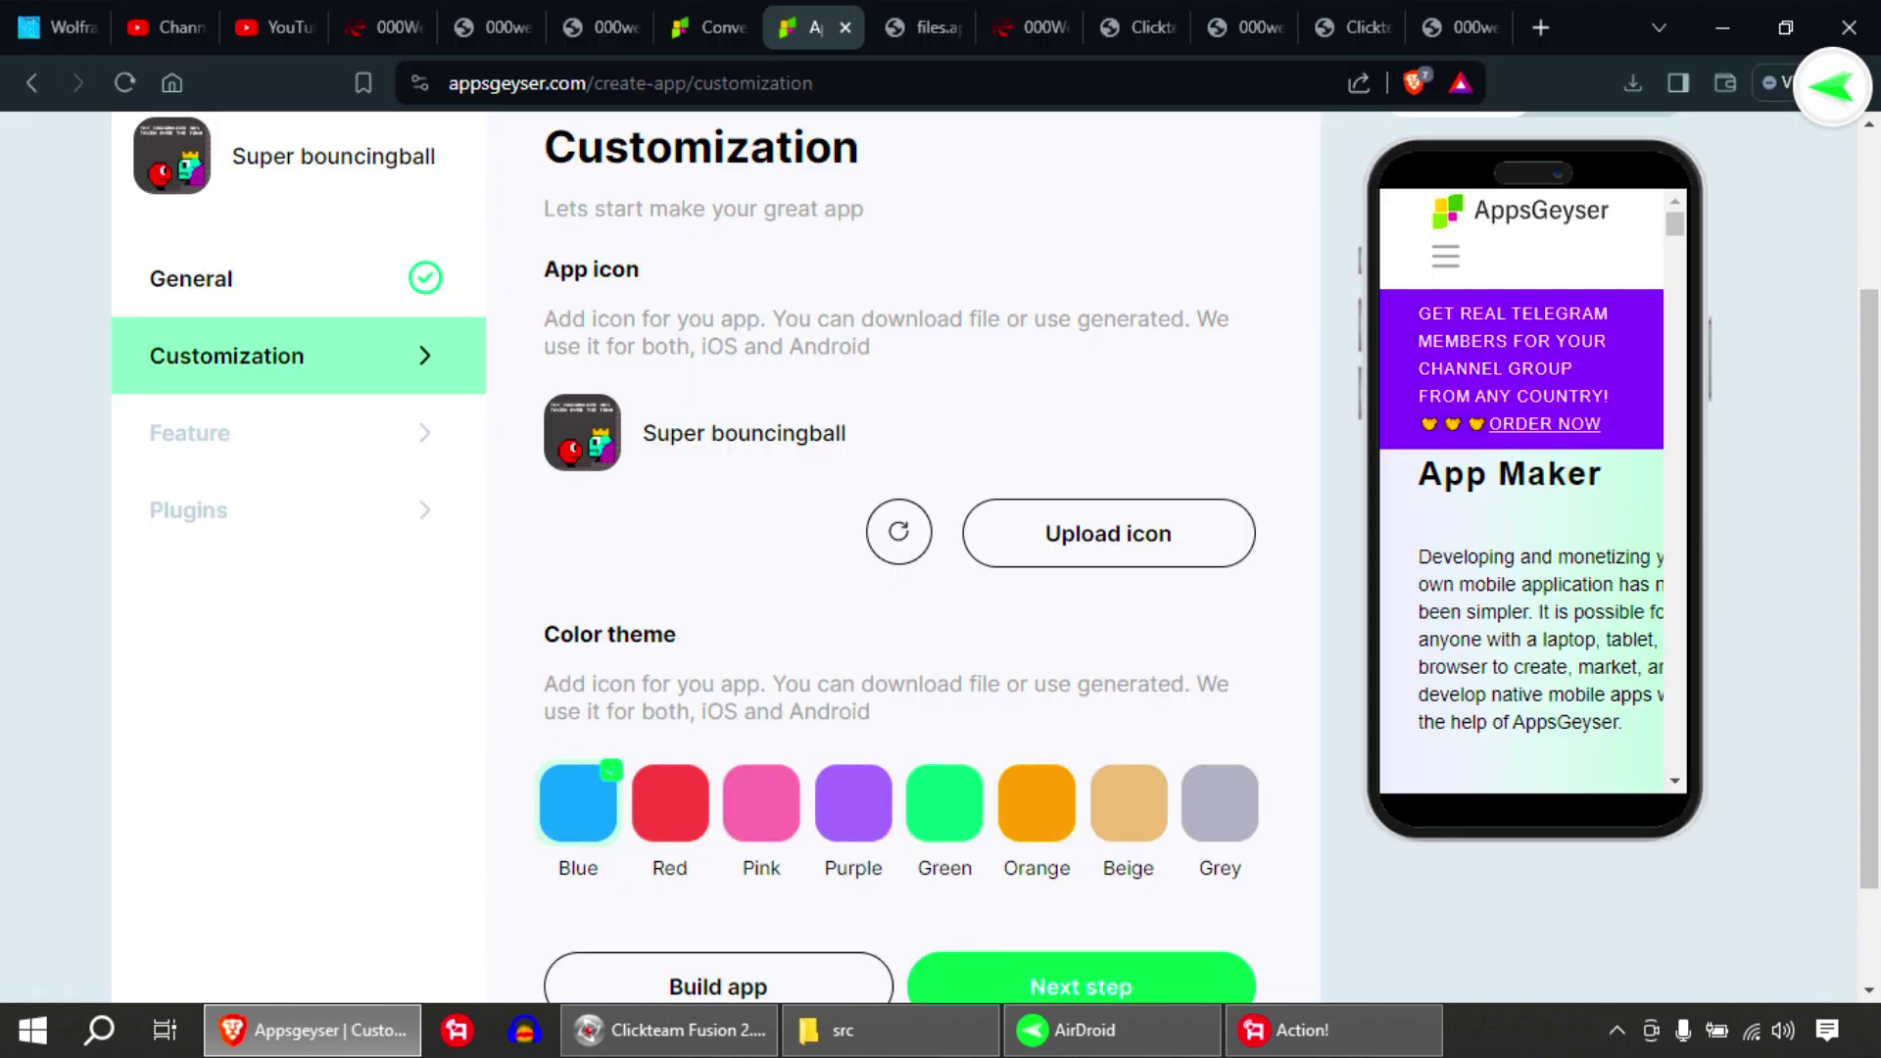
Set the app's color theme to Orange and continue to the Feature page
scroll(716, 549, down, 2)
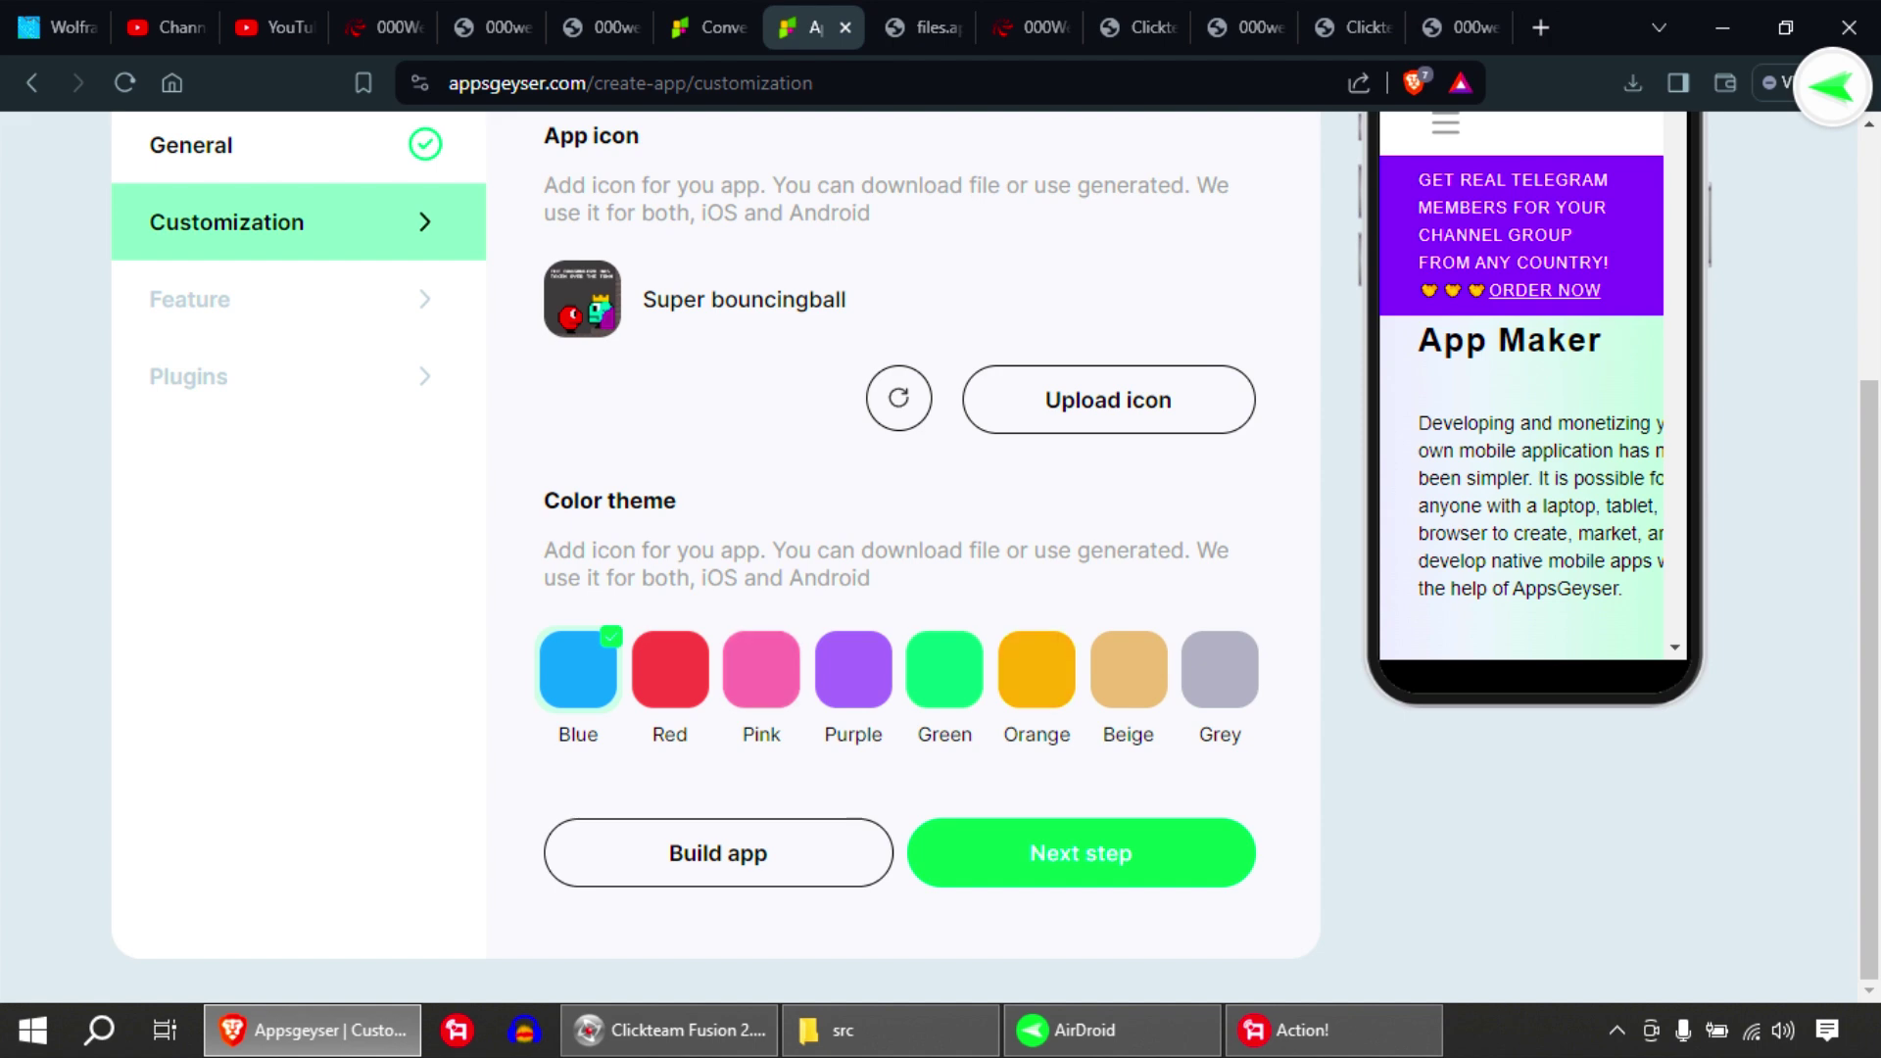
click(1037, 669)
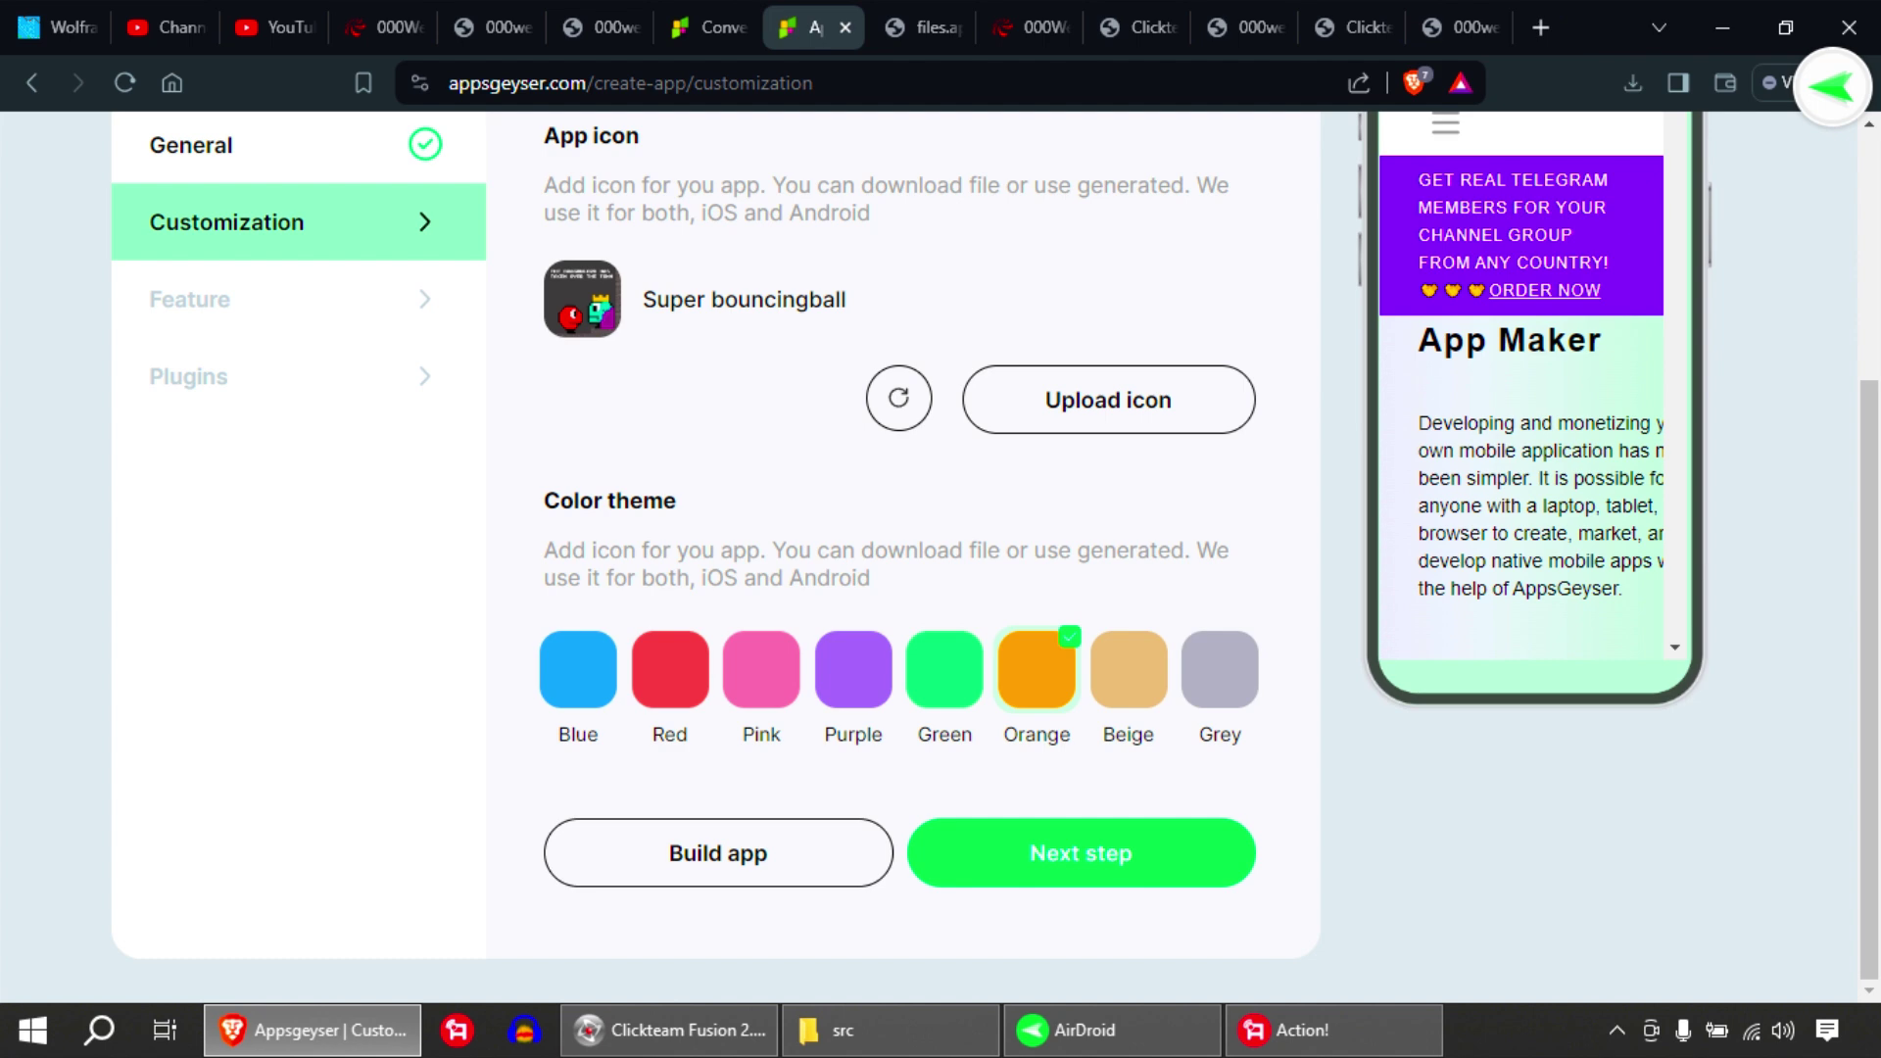
click(1080, 852)
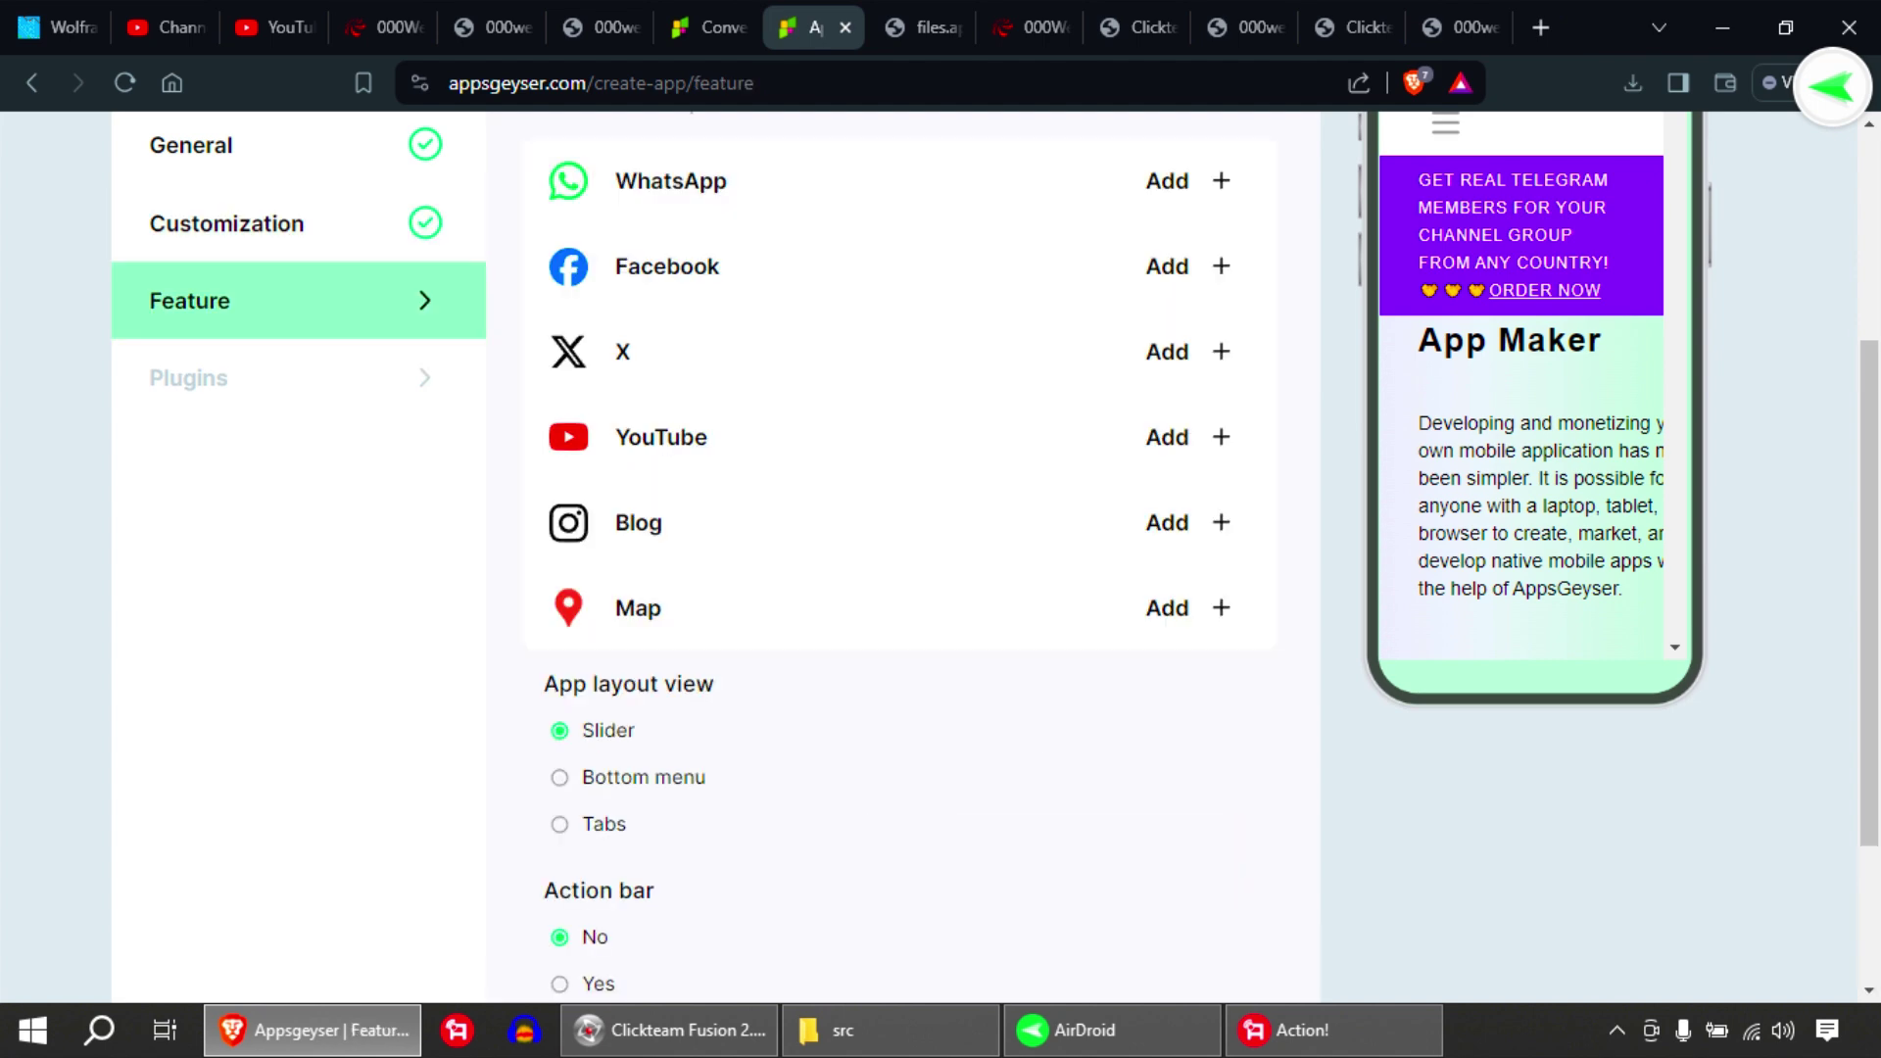
Review the feature options, keep the Slider layout and no action bar, and continue to the Plugins page
scroll(903, 557, up, 1)
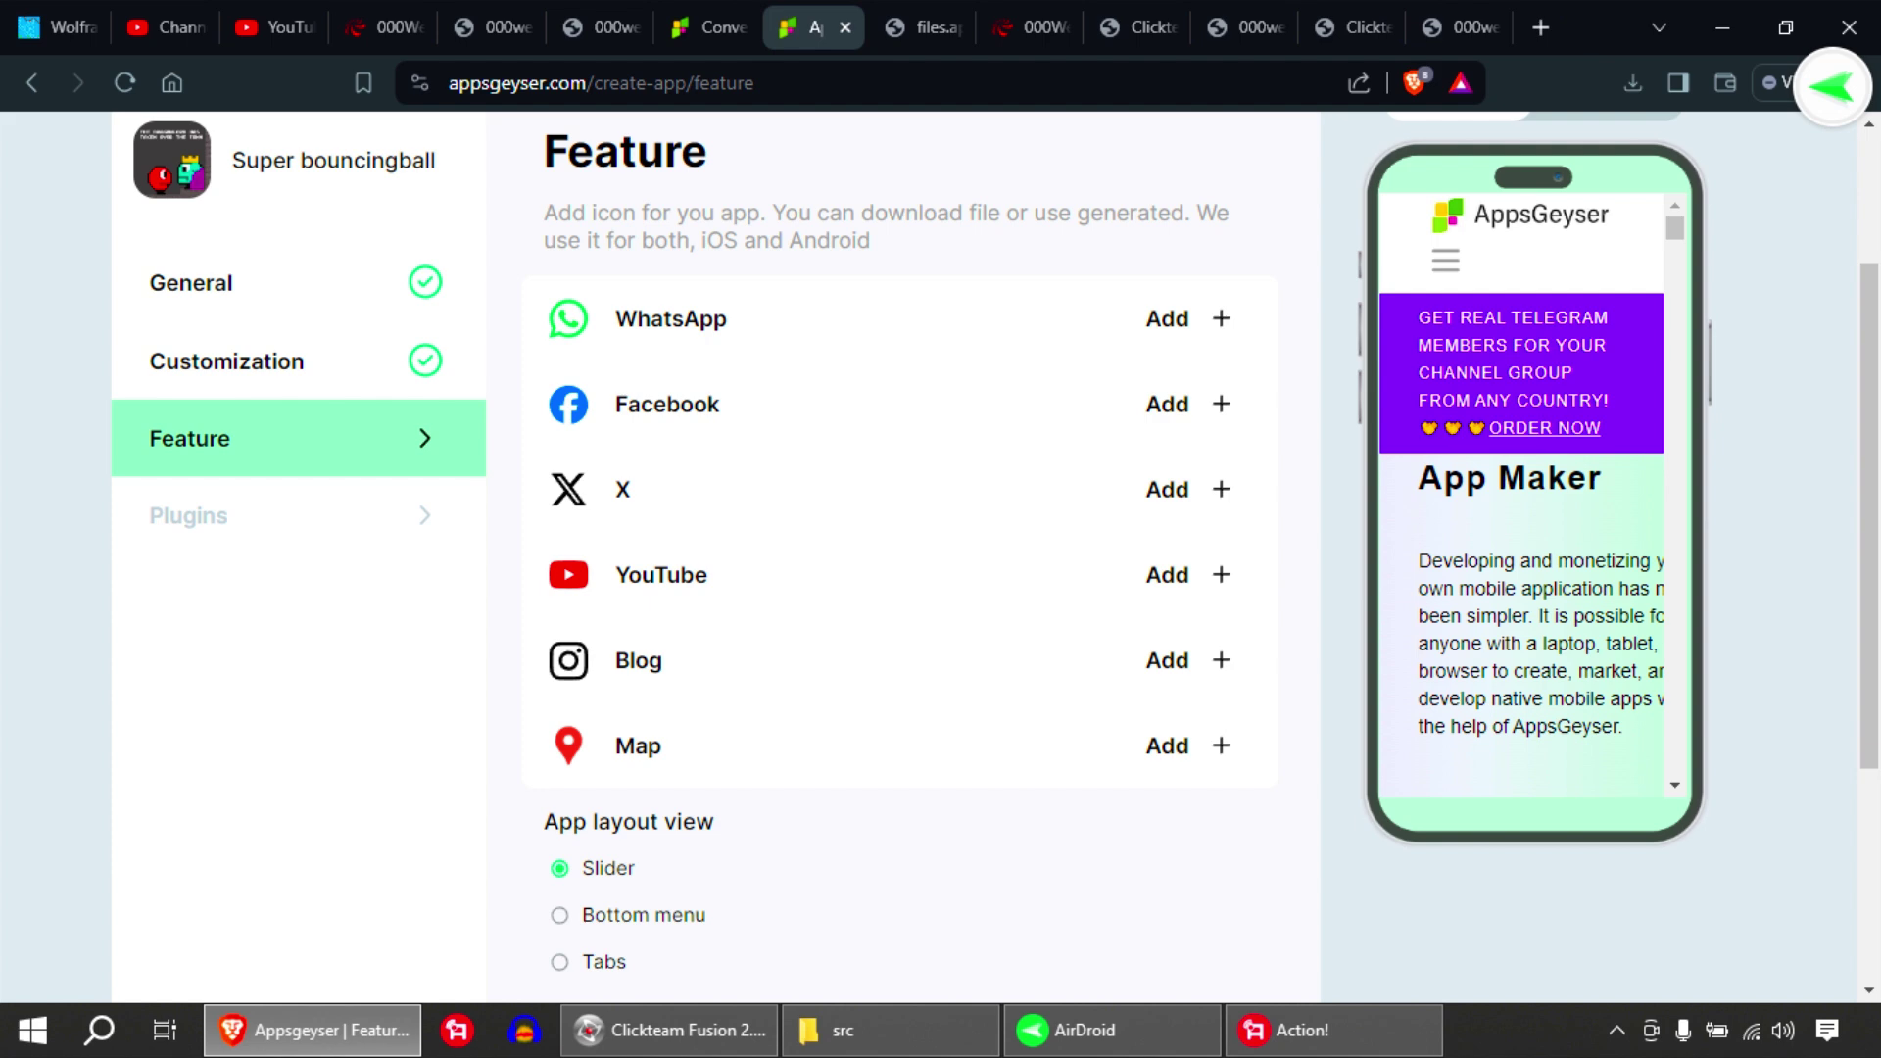
scroll(941, 549, down, 2)
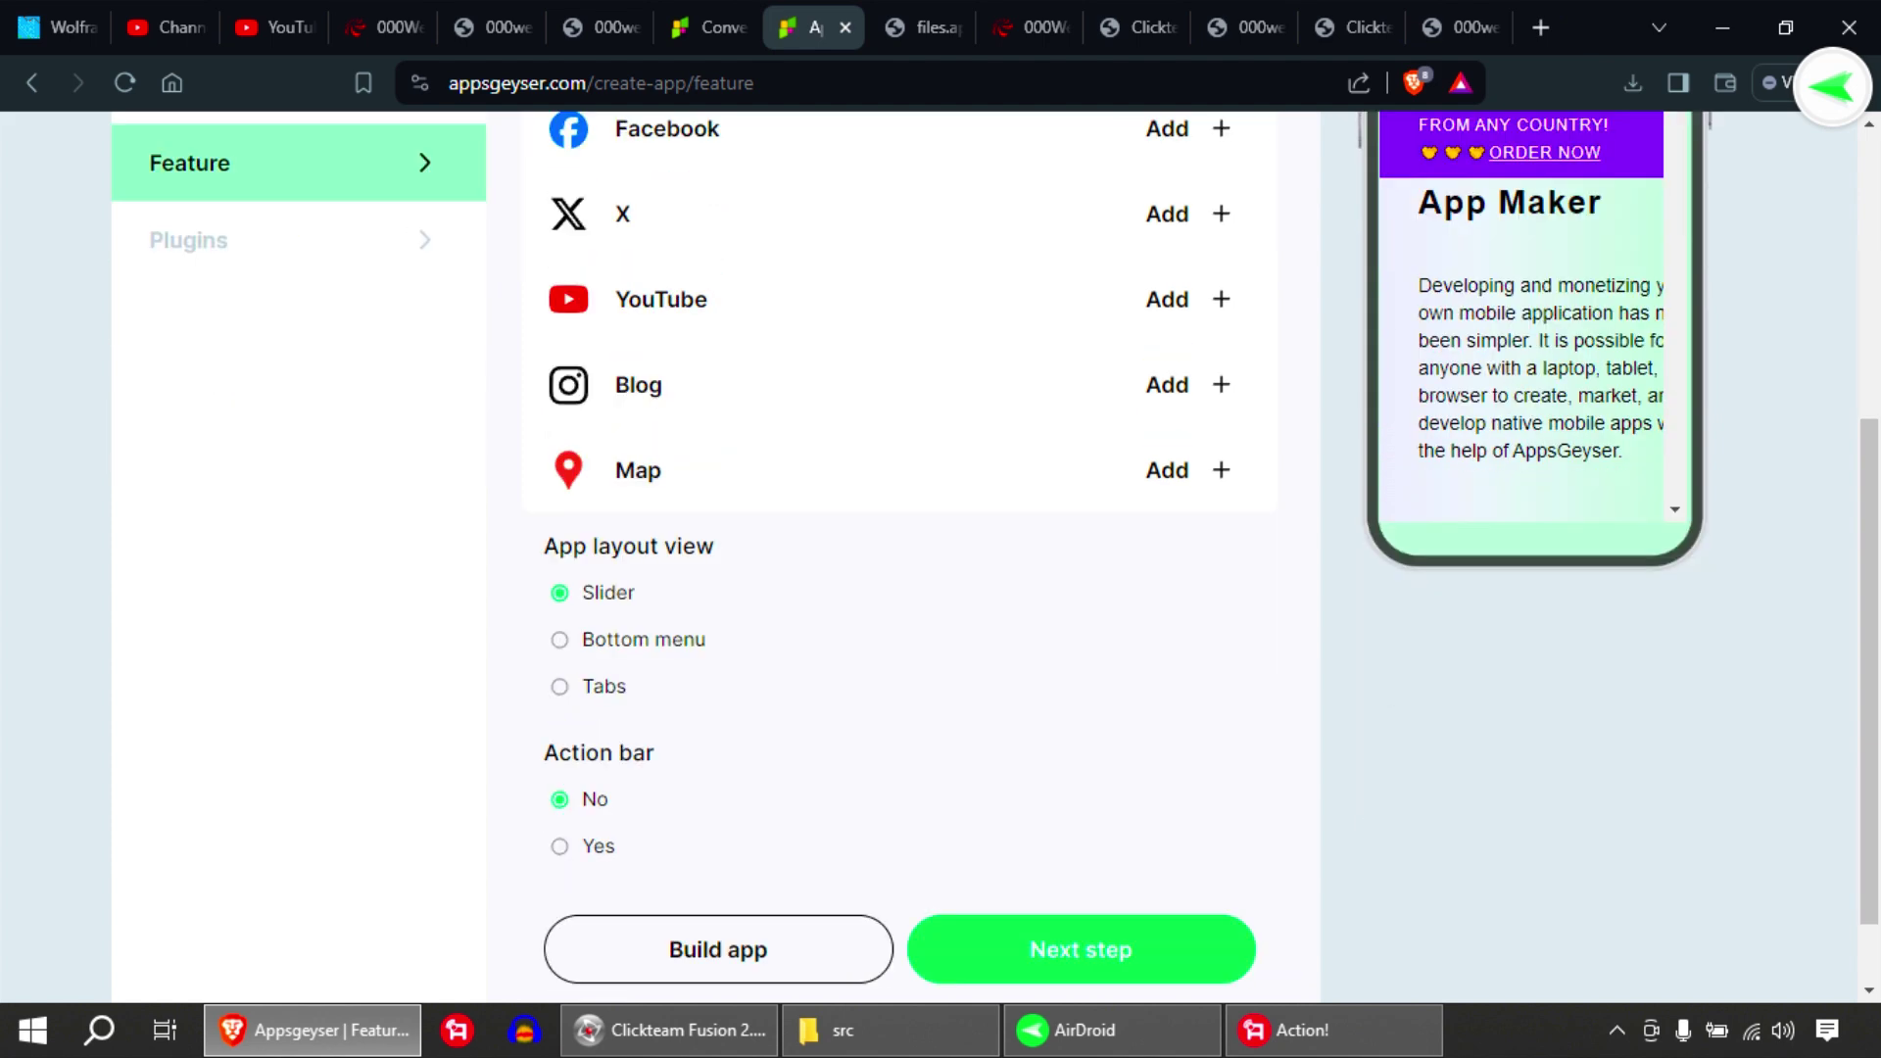
scroll(941, 549, down, 1)
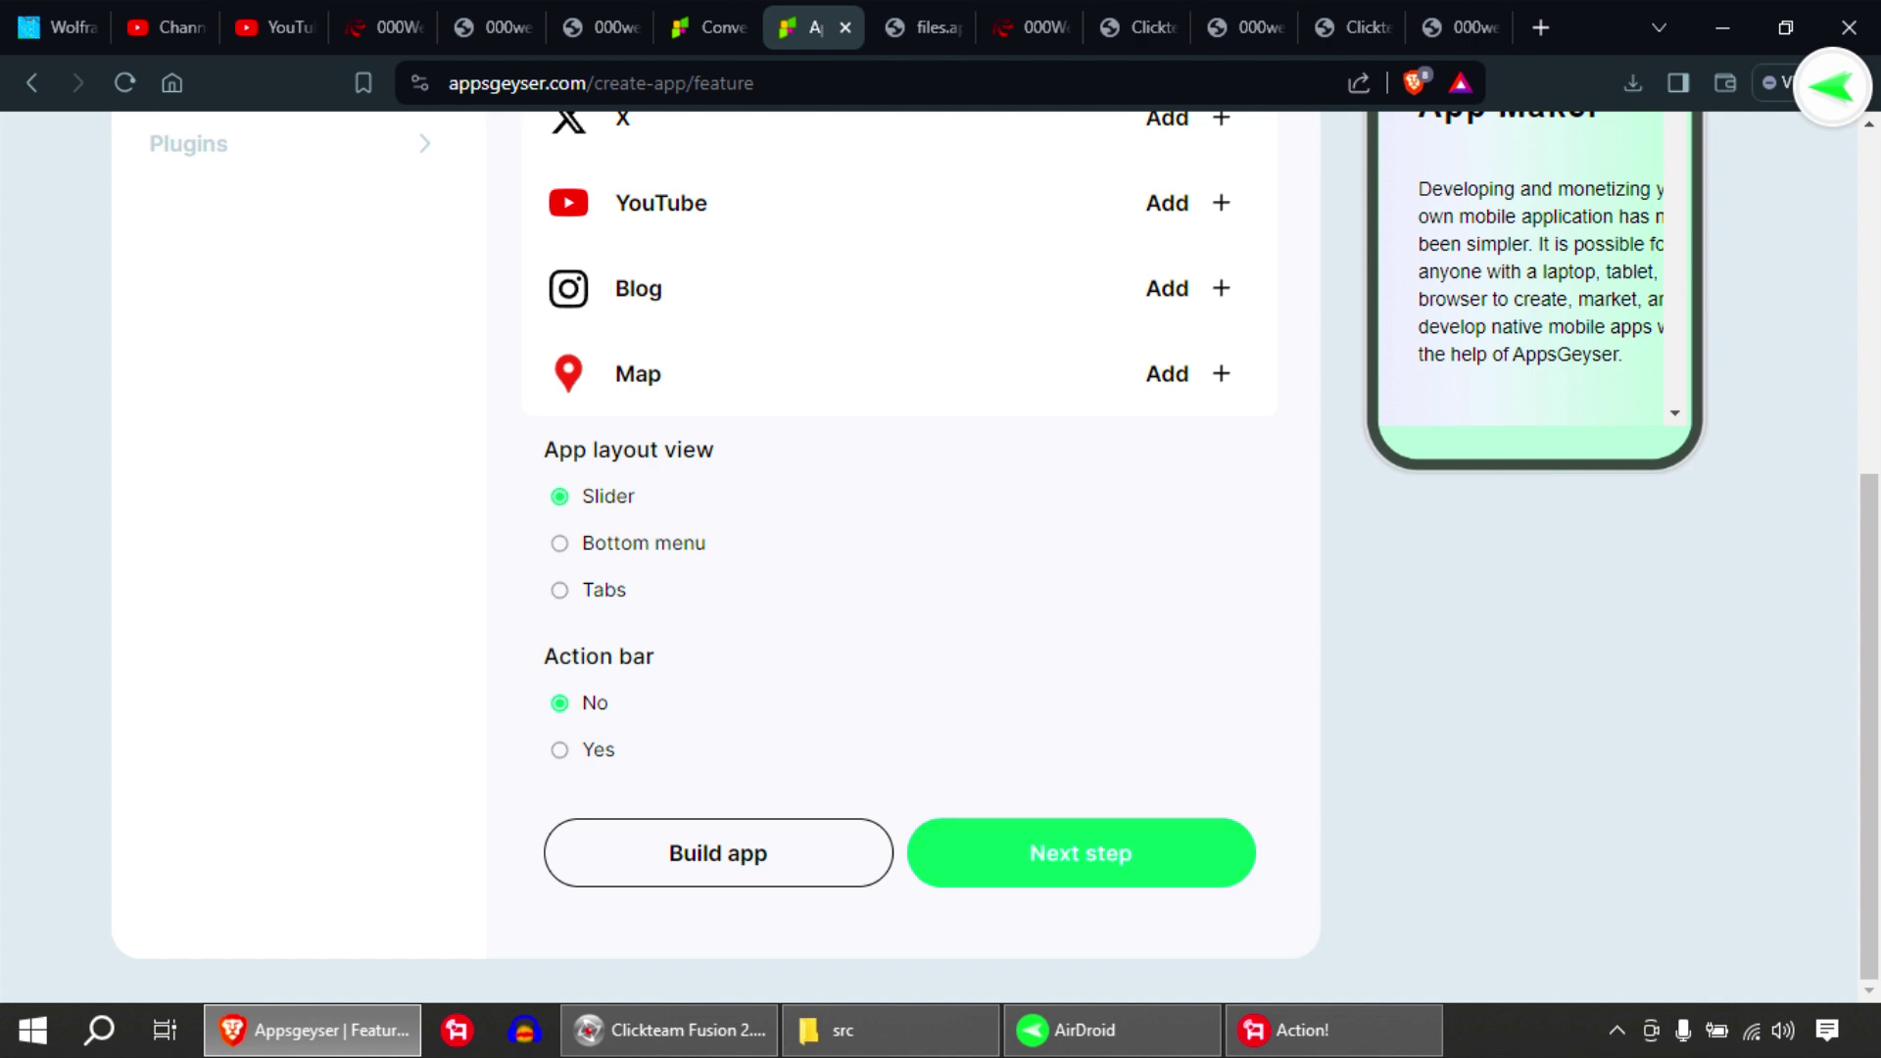
click(1081, 853)
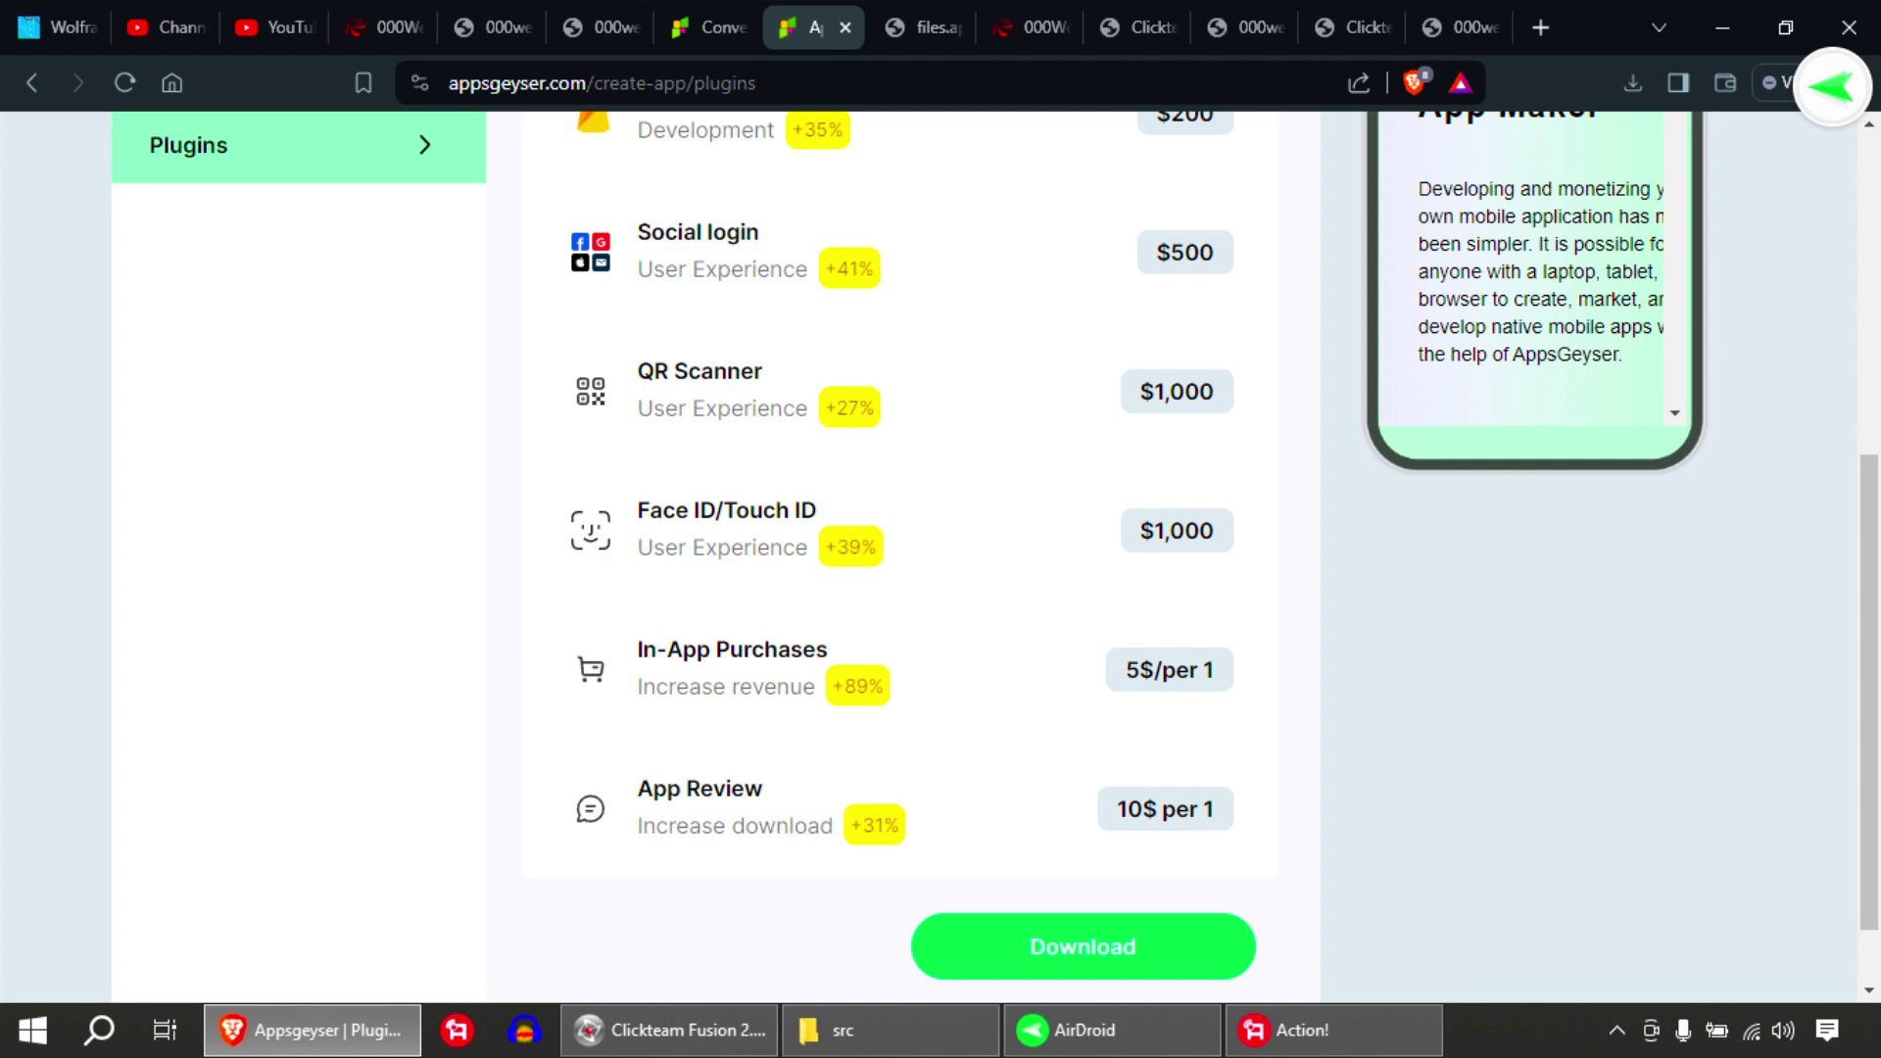
Finish the app without adding any paid plugins and try to download its APK
scroll(902, 549, down, 1)
scroll(901, 549, up, 5)
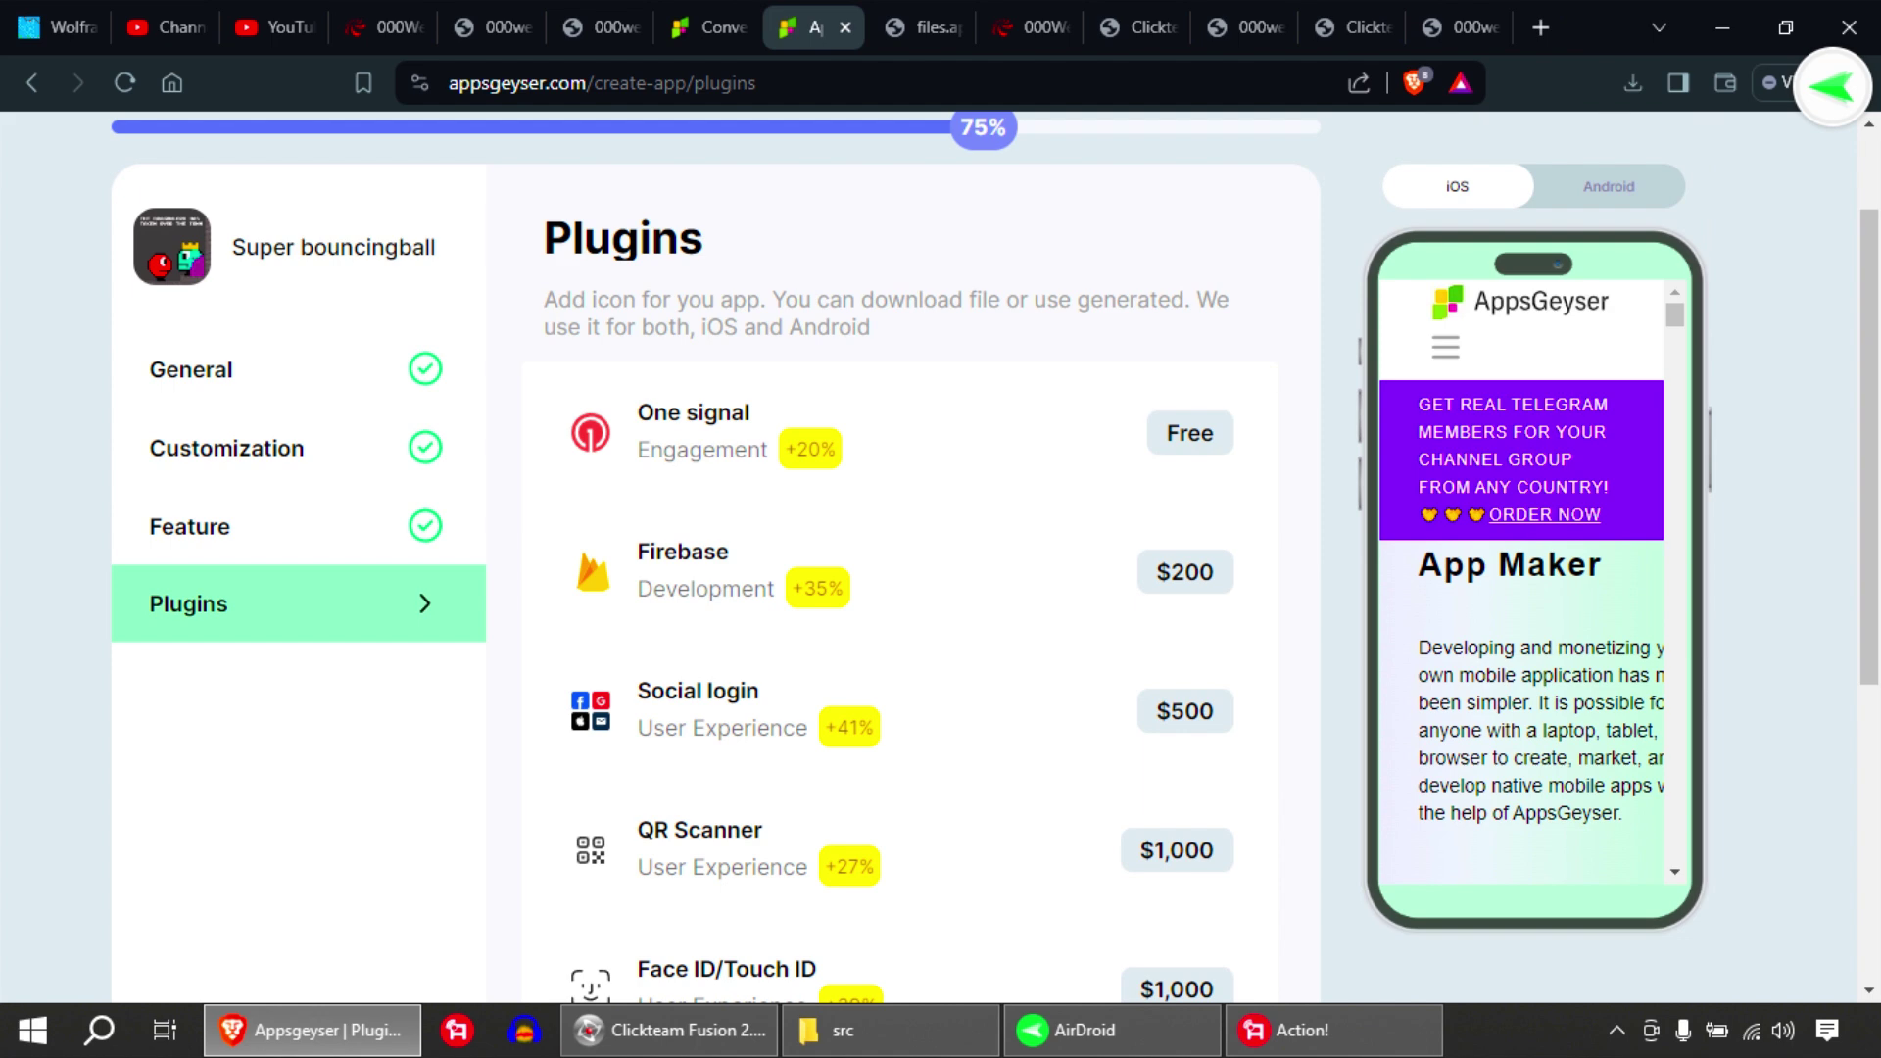
scroll(901, 549, down, 5)
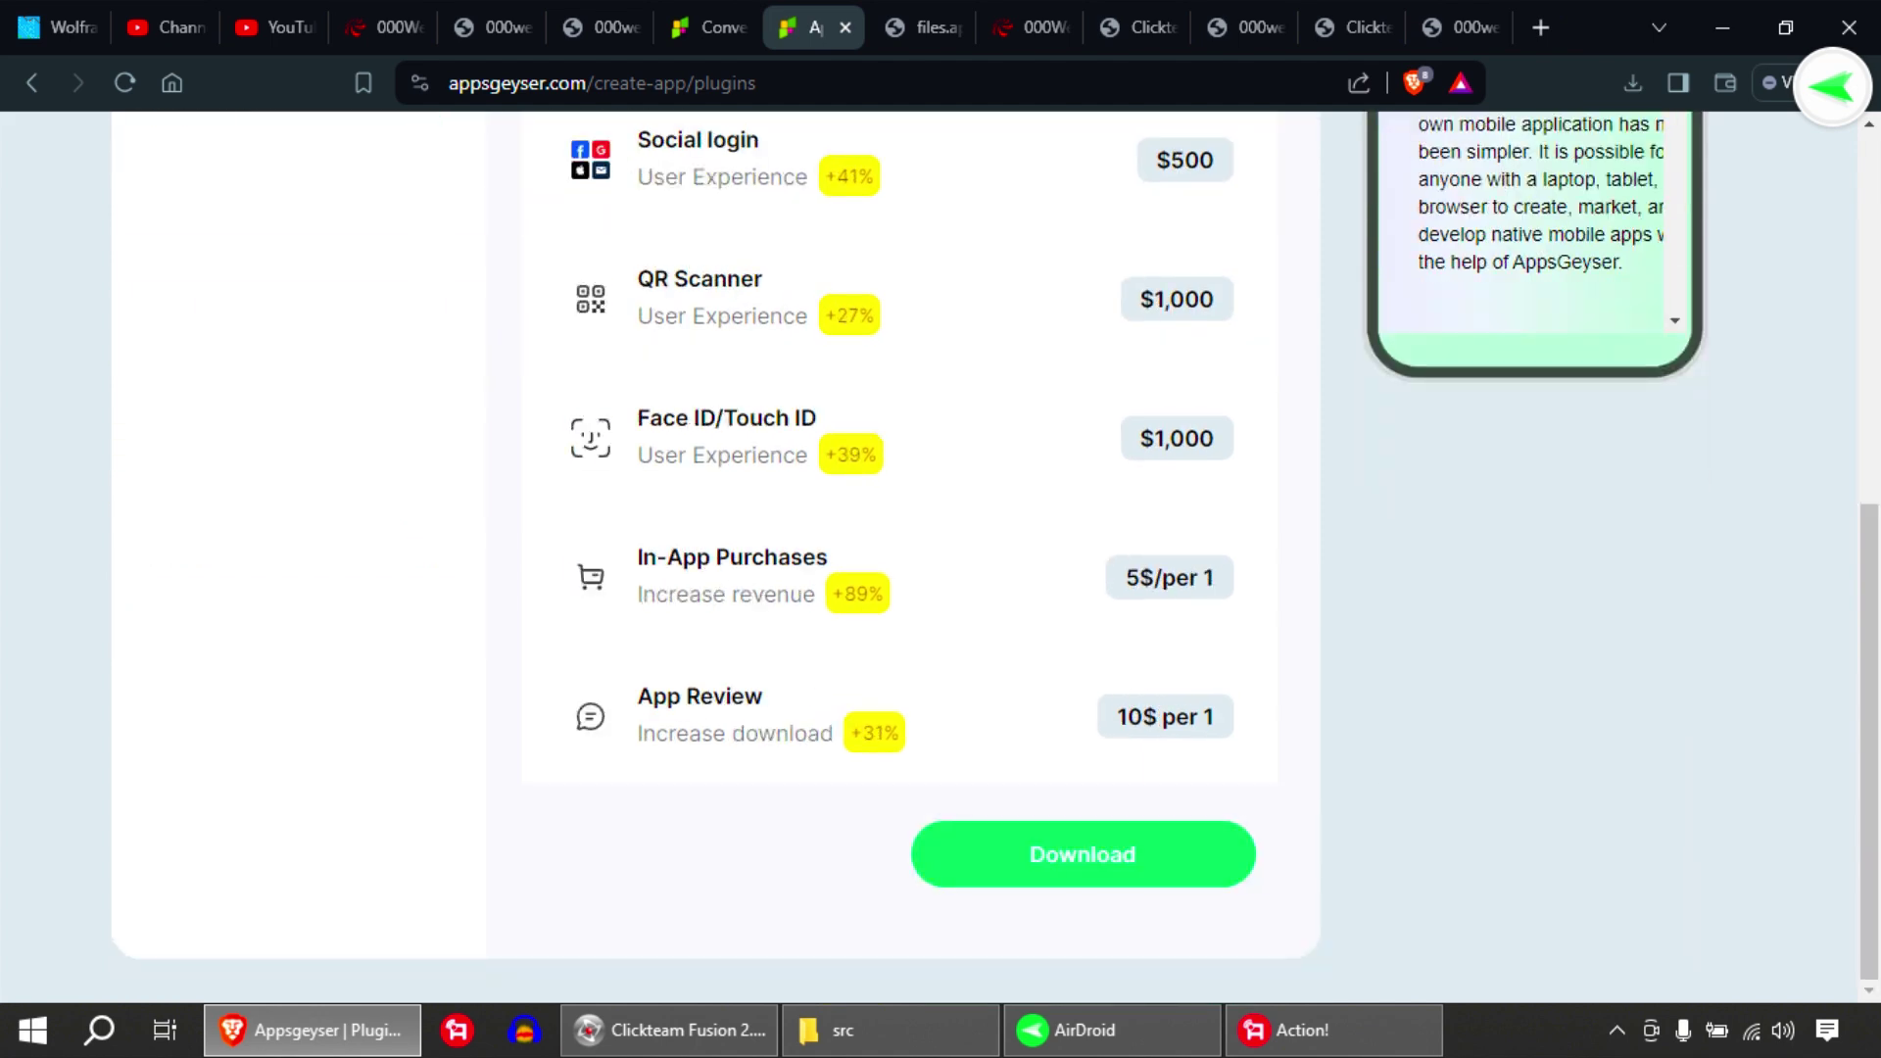
click(1082, 854)
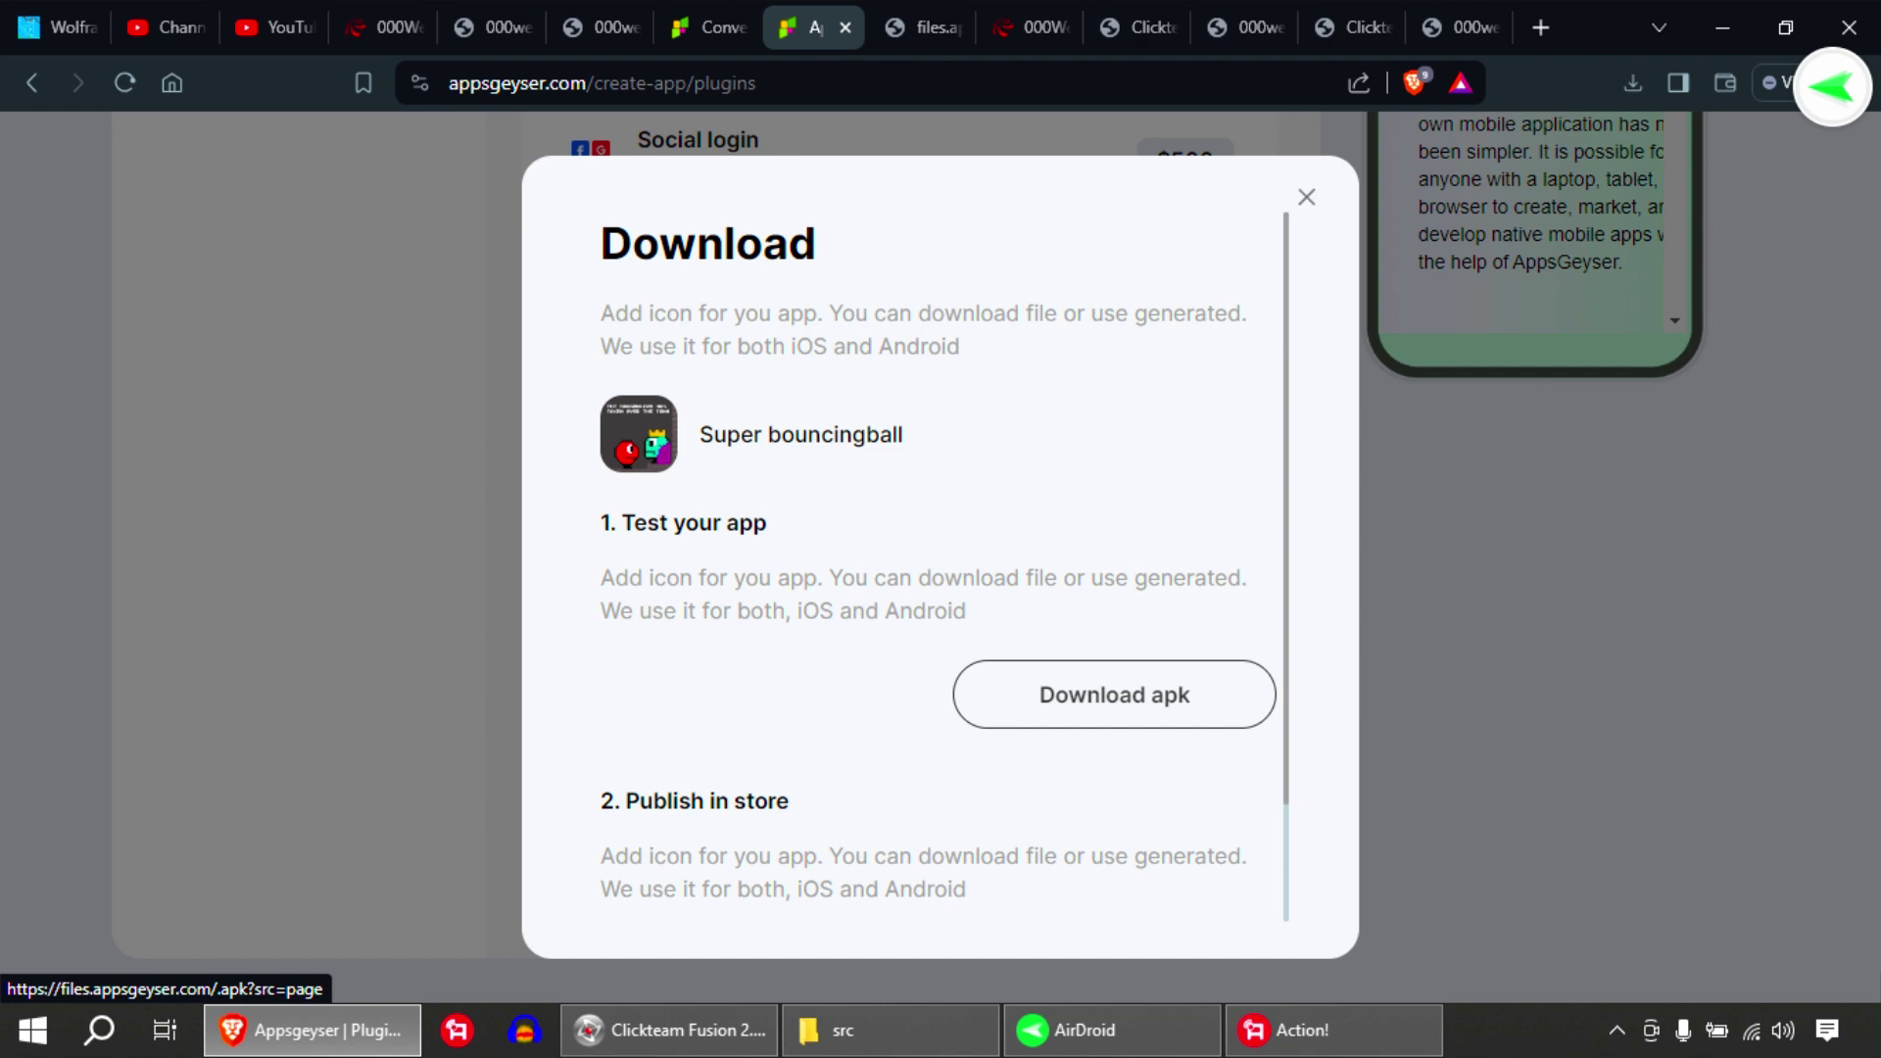
click(1114, 695)
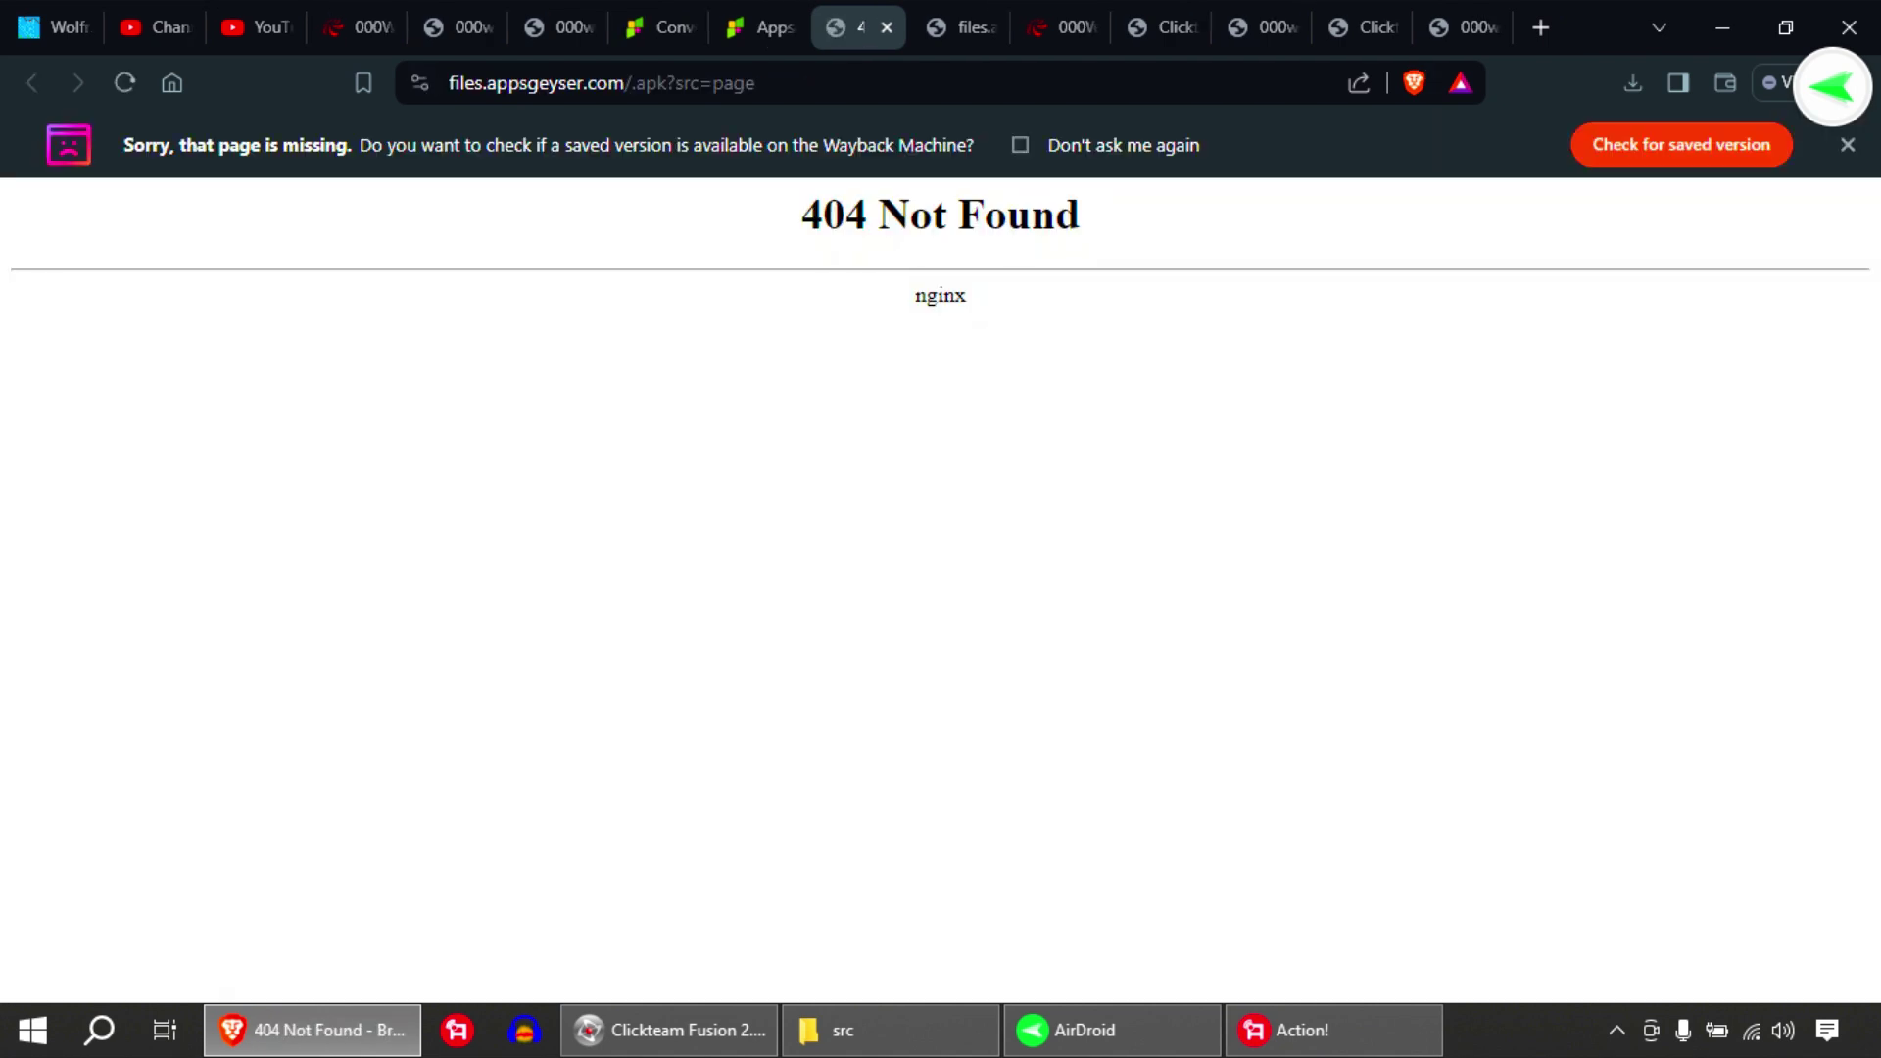
Download the Super bouncingball APK from the Your apps page and save it in the HTML5 folder
click(759, 27)
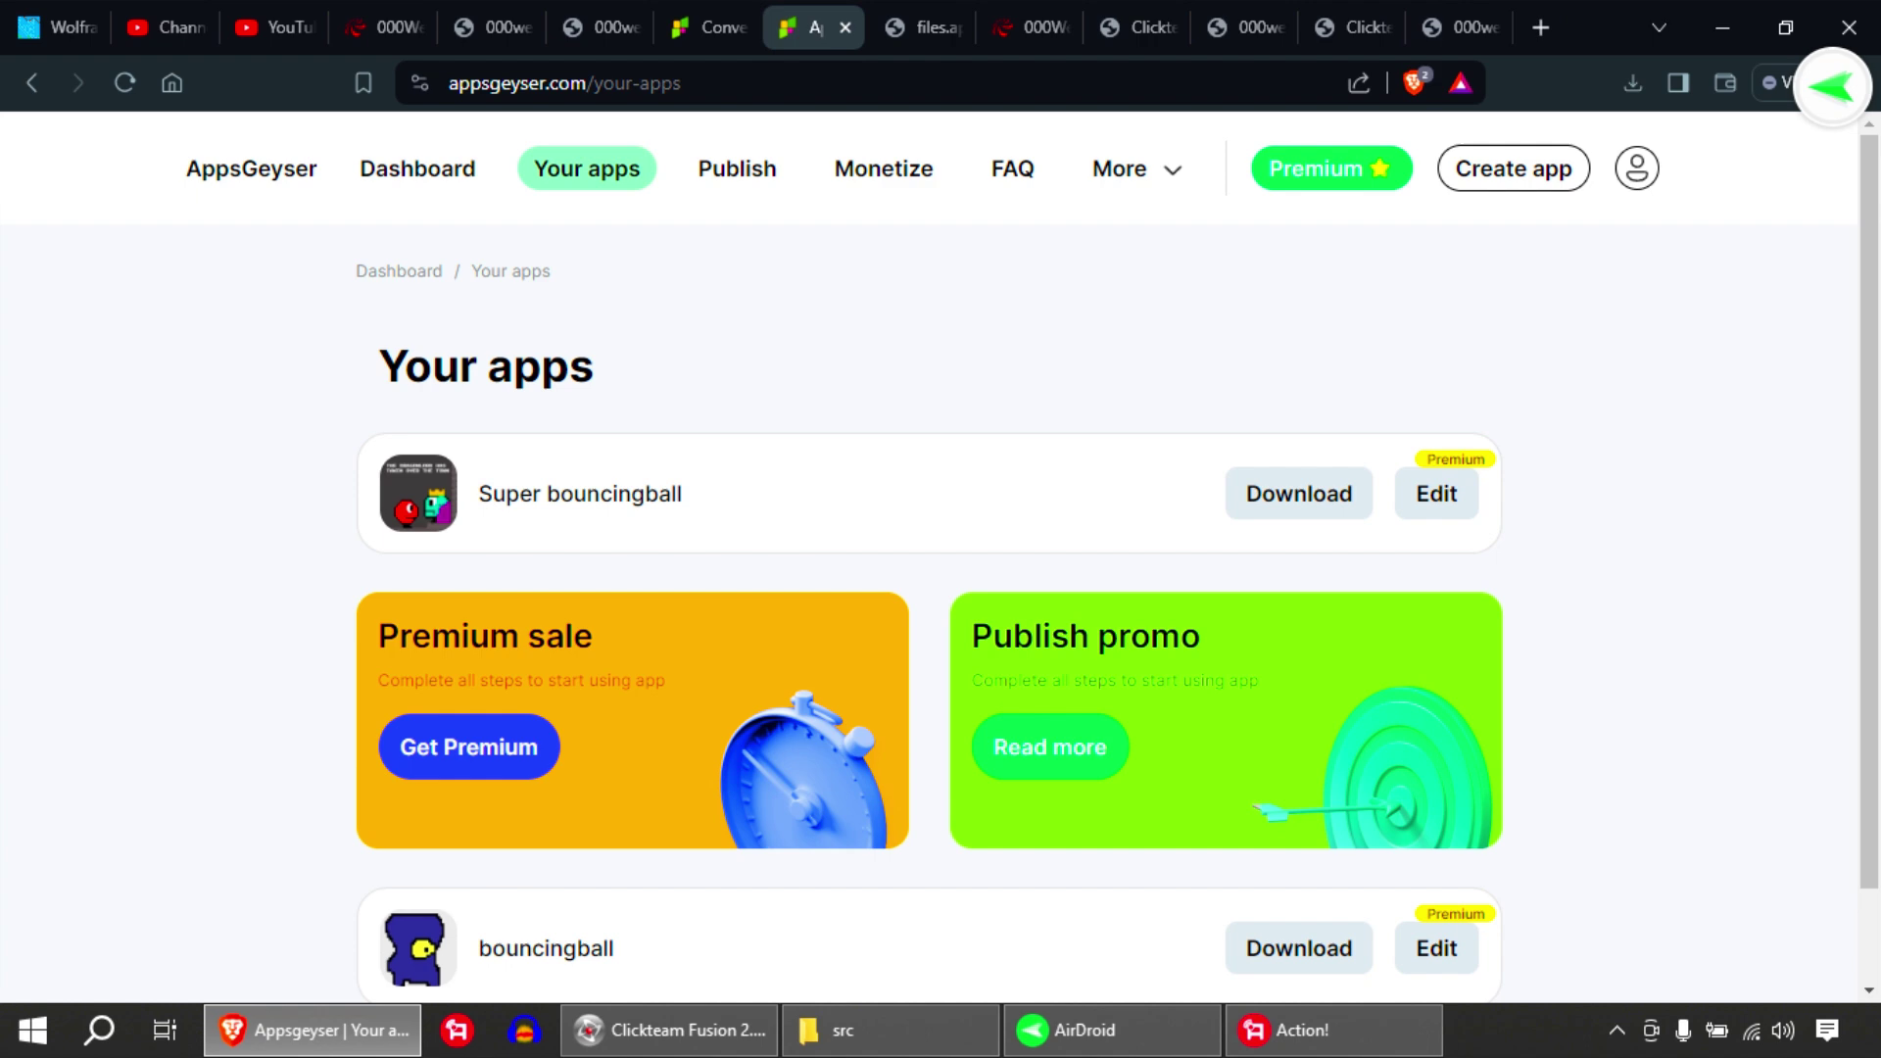
click(1298, 493)
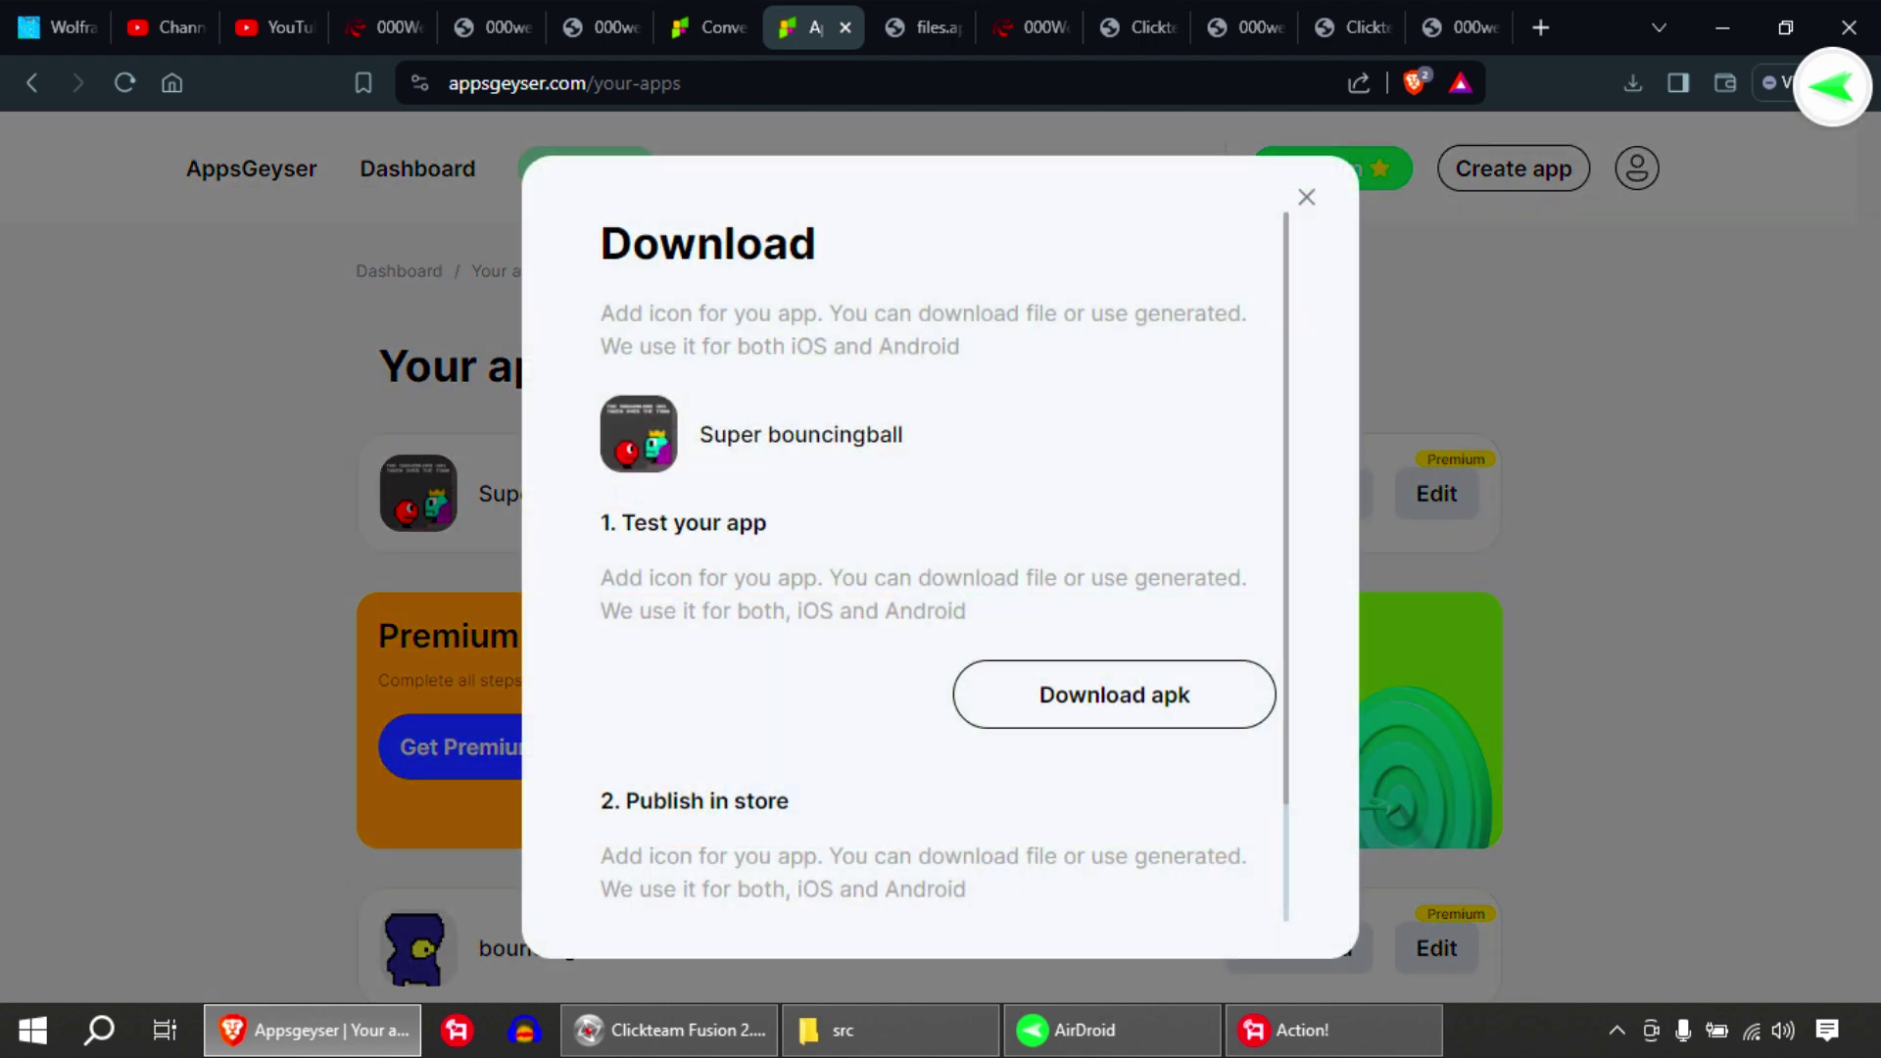
scroll(1114, 686, down, 2)
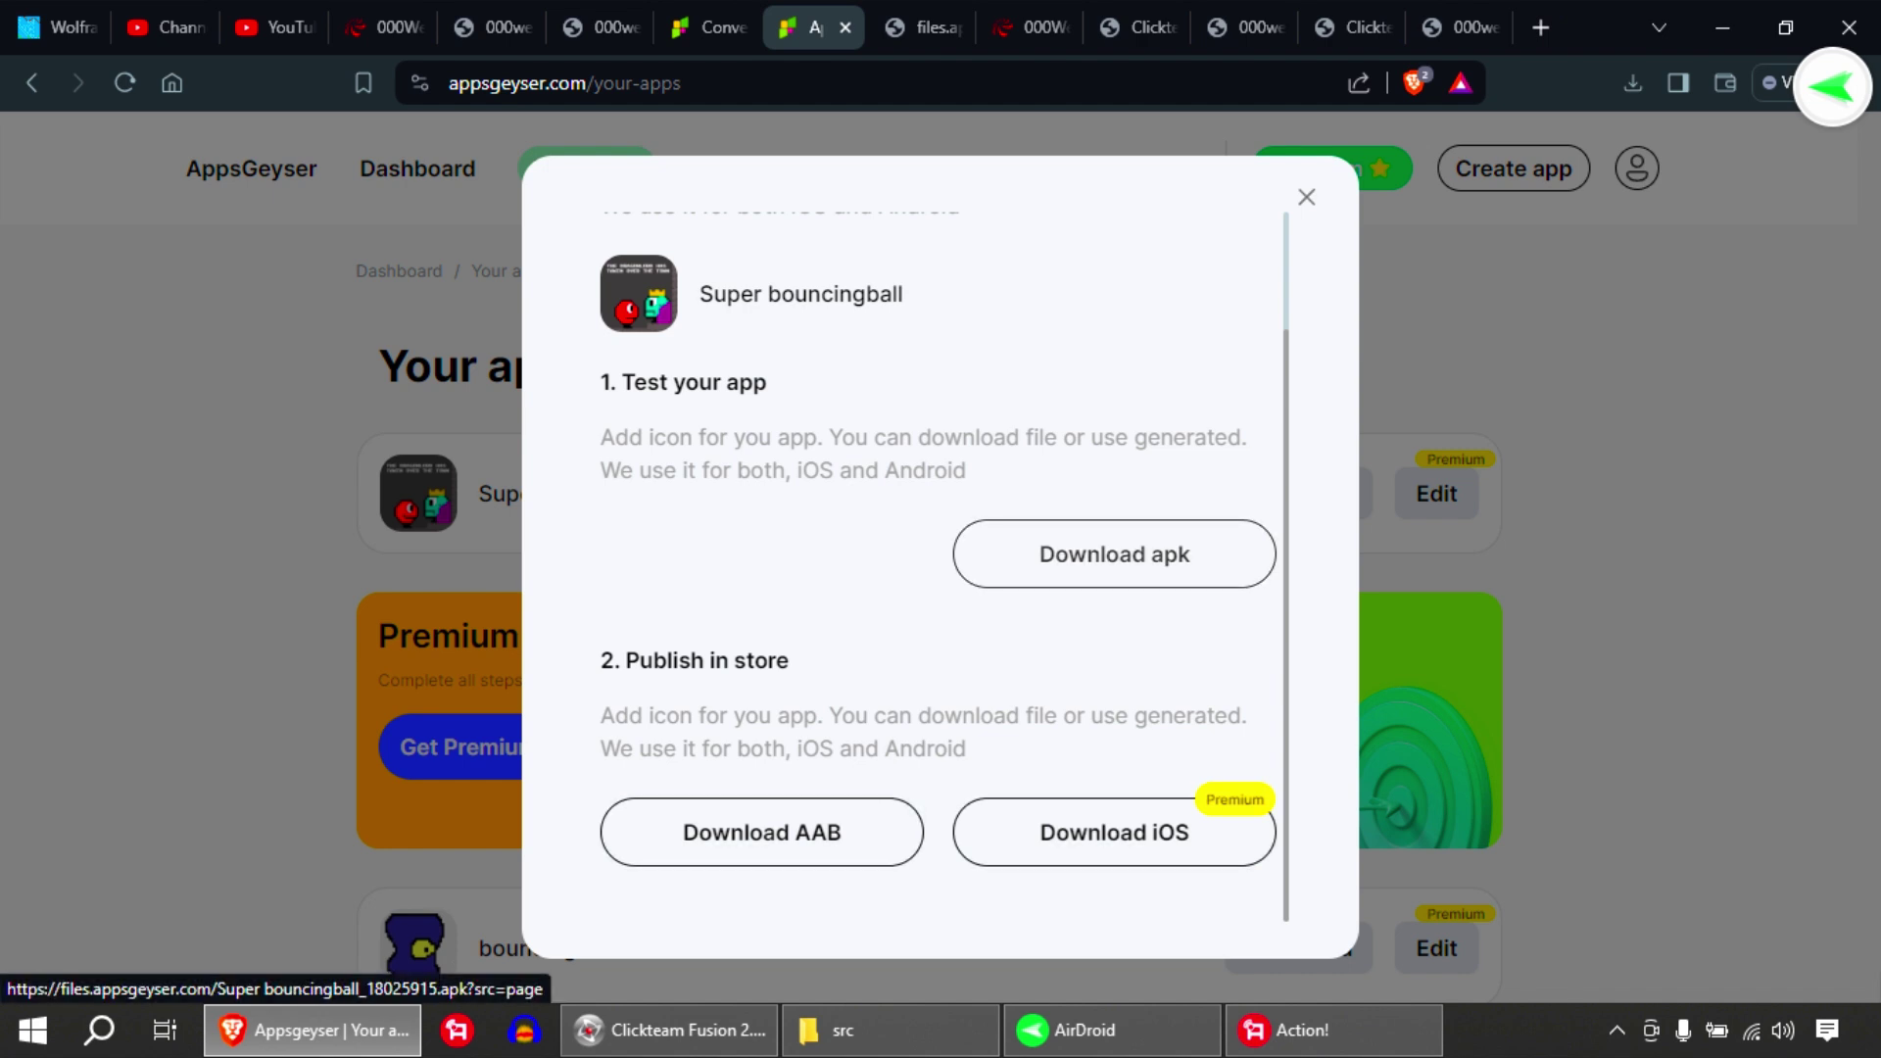
click(1114, 553)
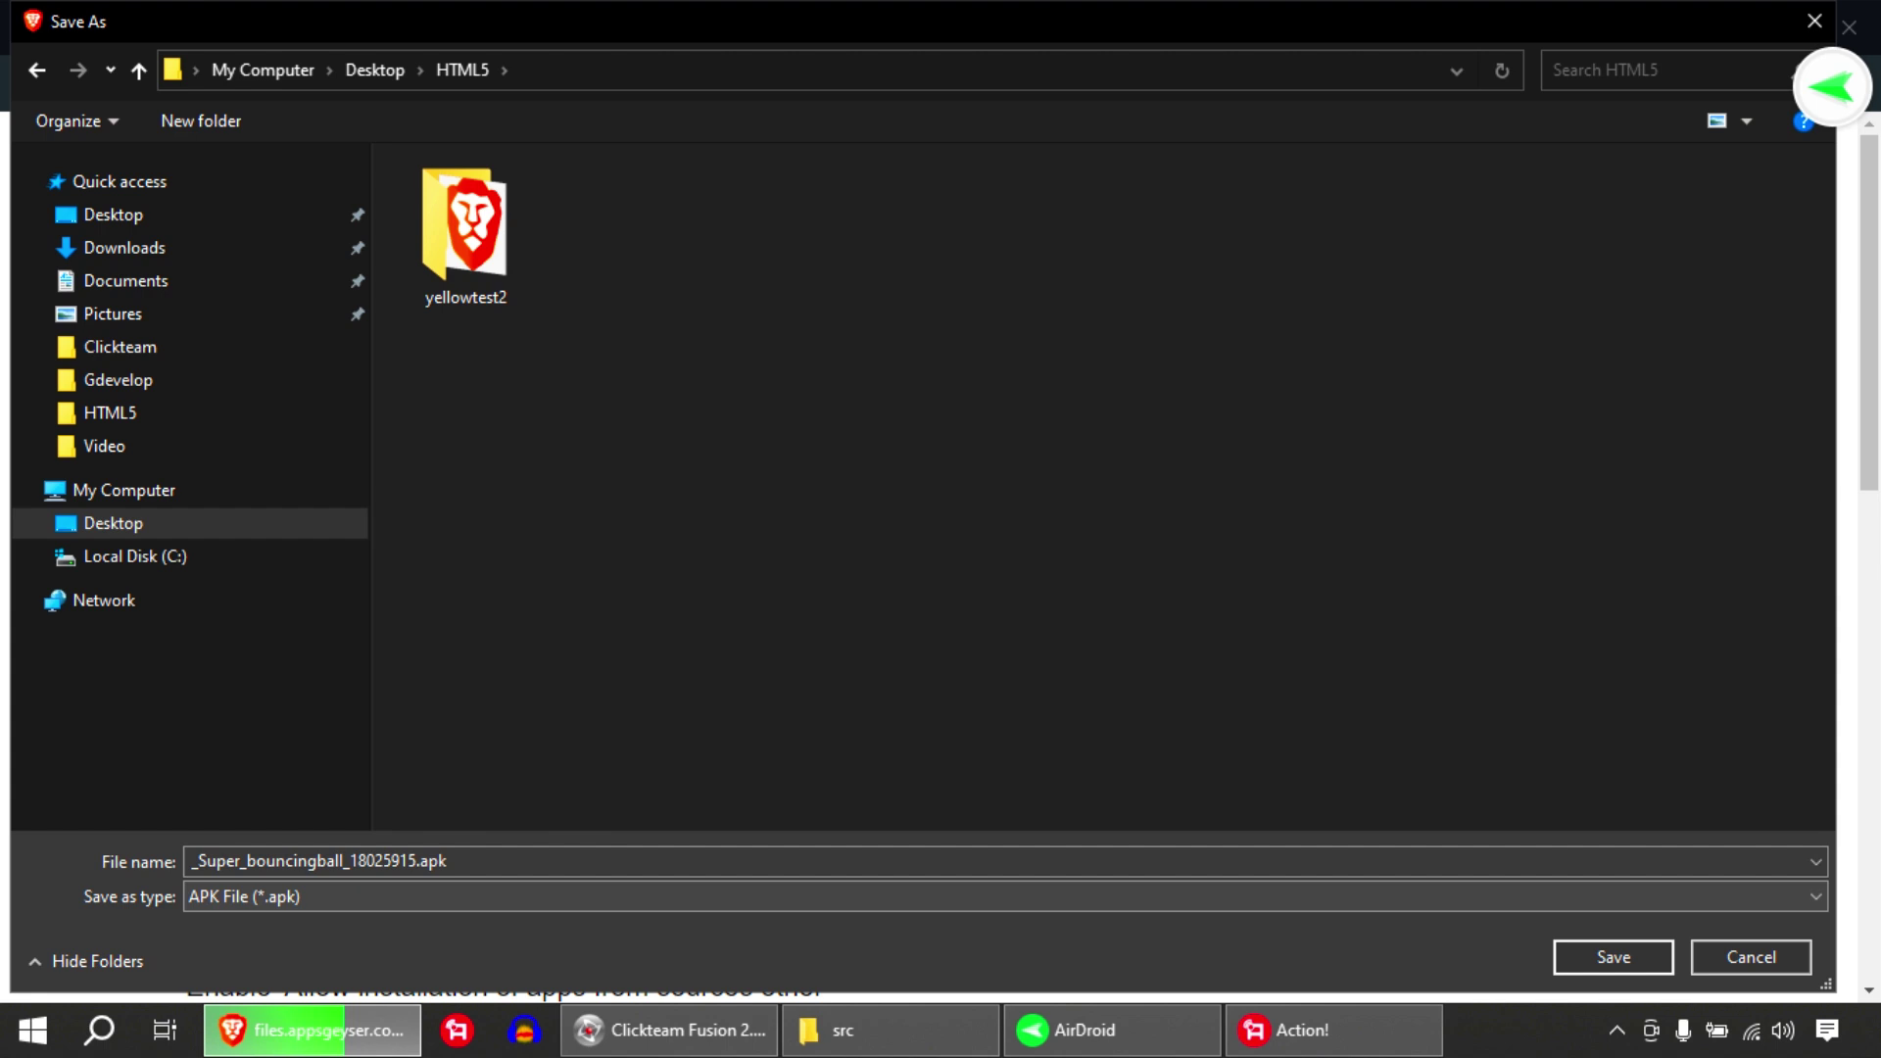
click(1612, 956)
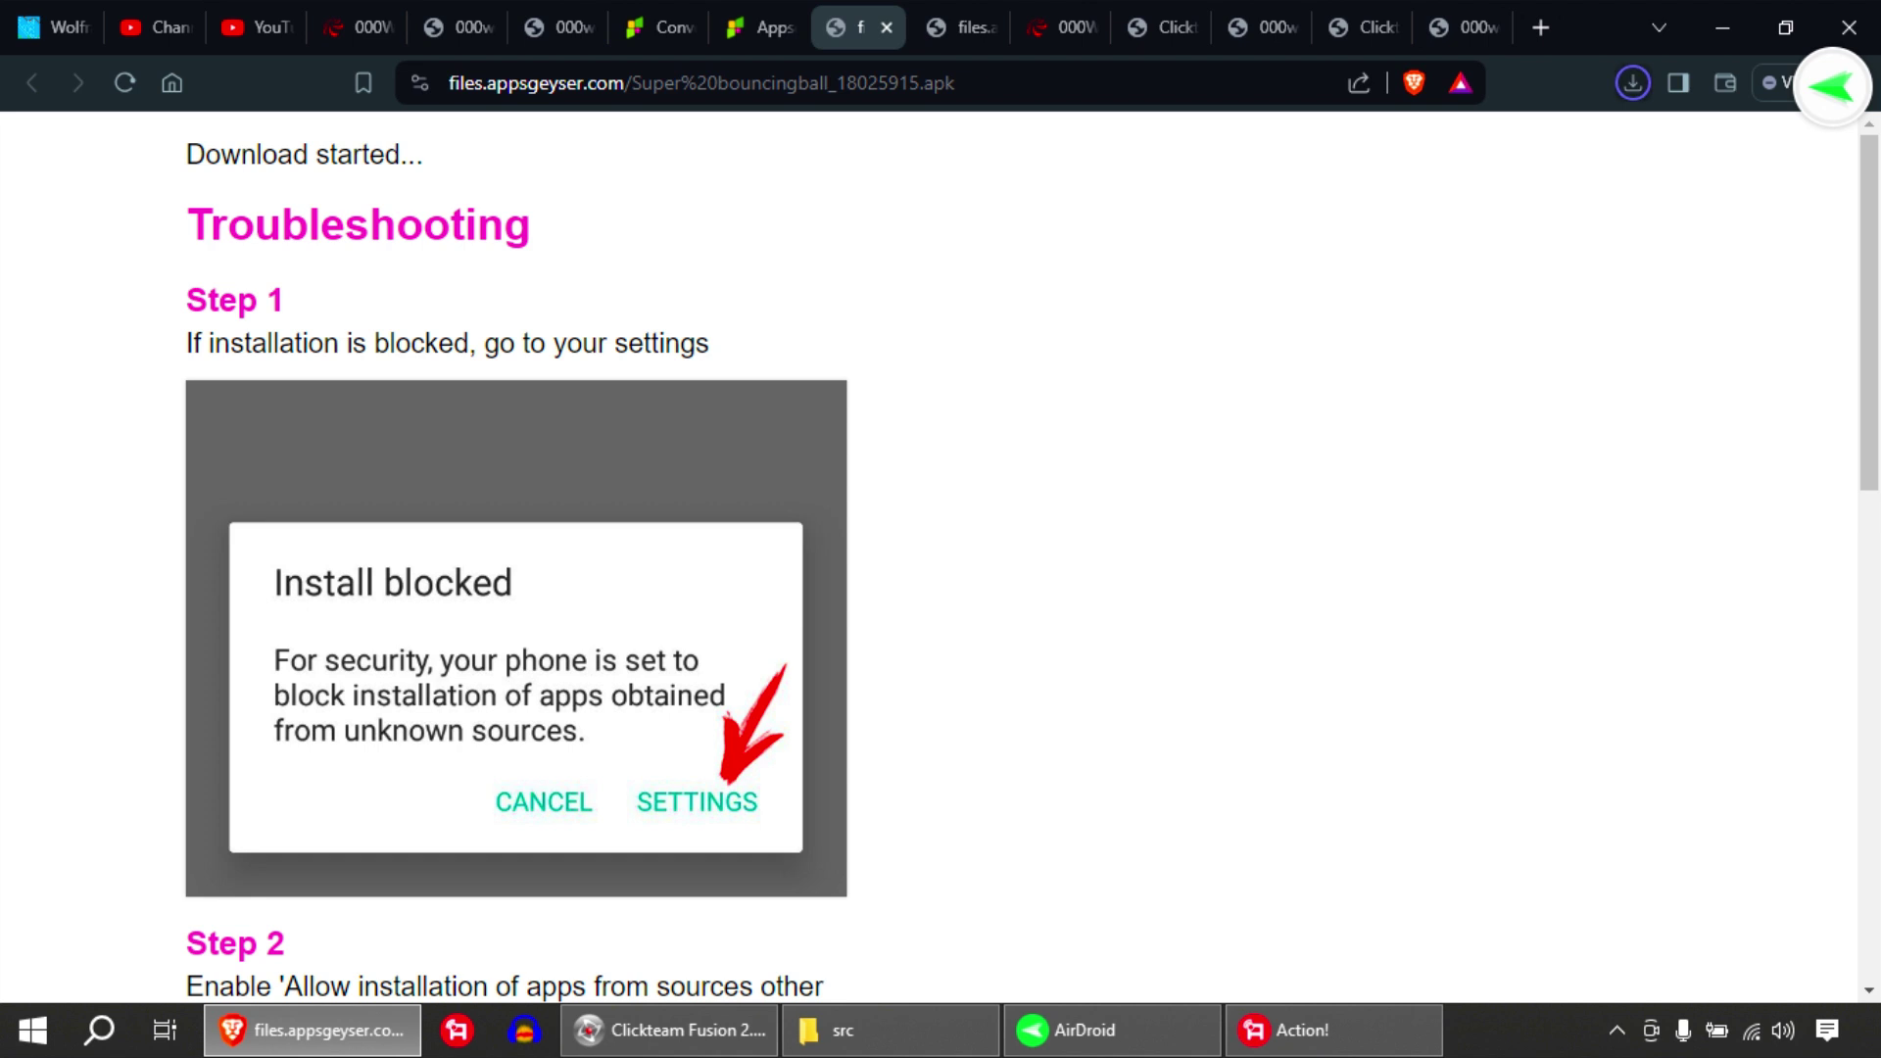
Show the downloaded Super bouncingball APK in its folder and delete the LDPlayer9 installer there
click(1633, 82)
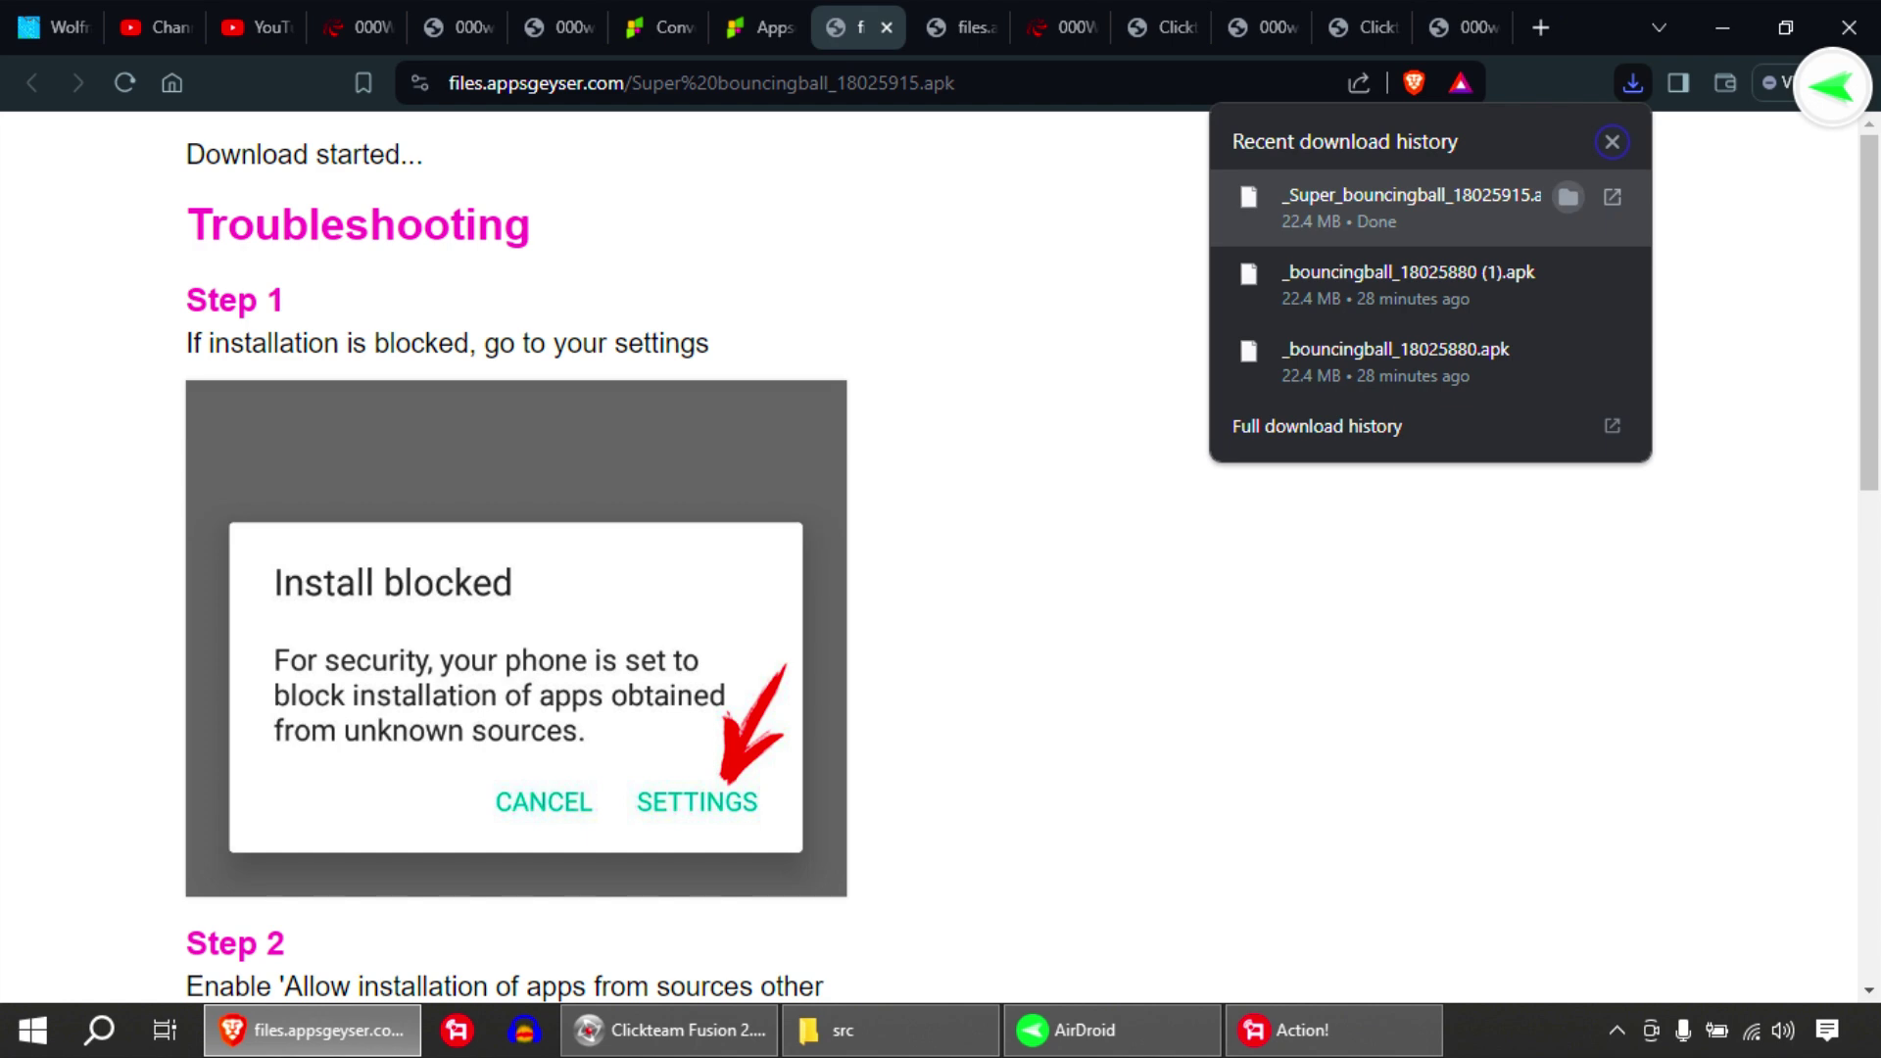
click(1567, 196)
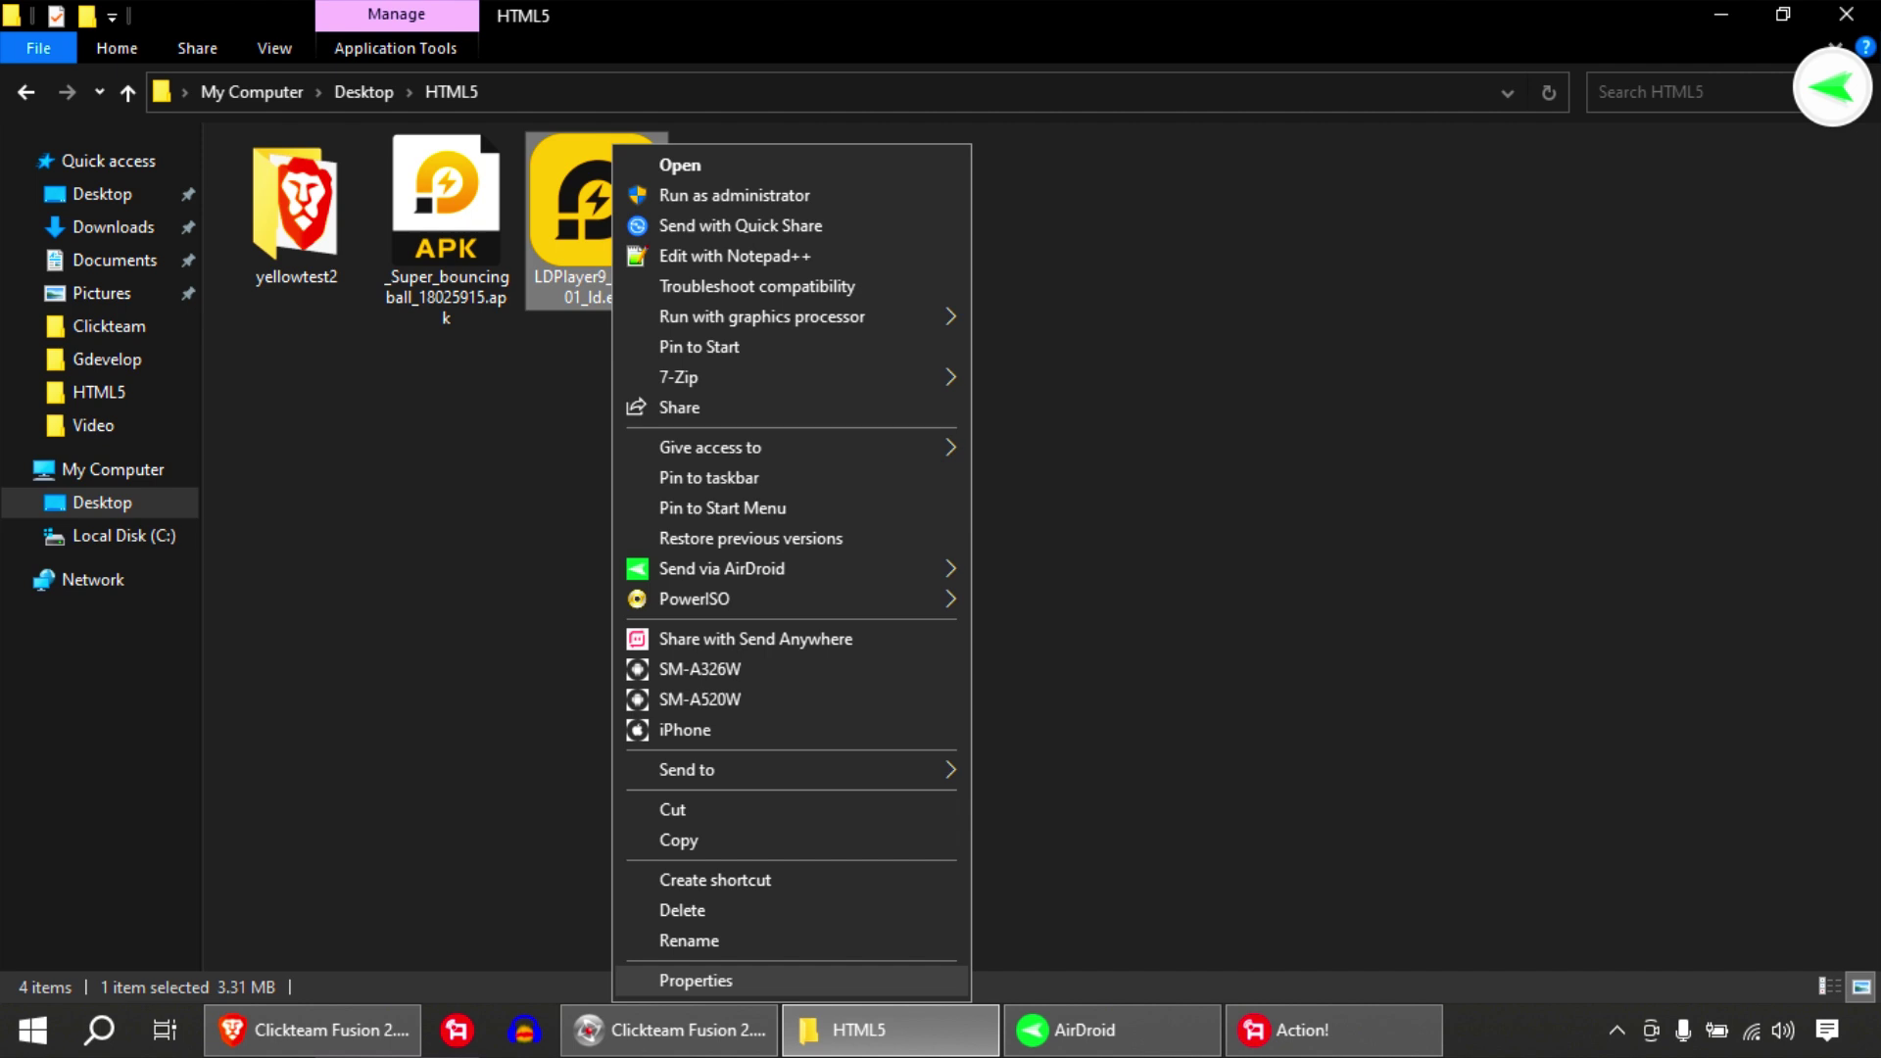
click(682, 911)
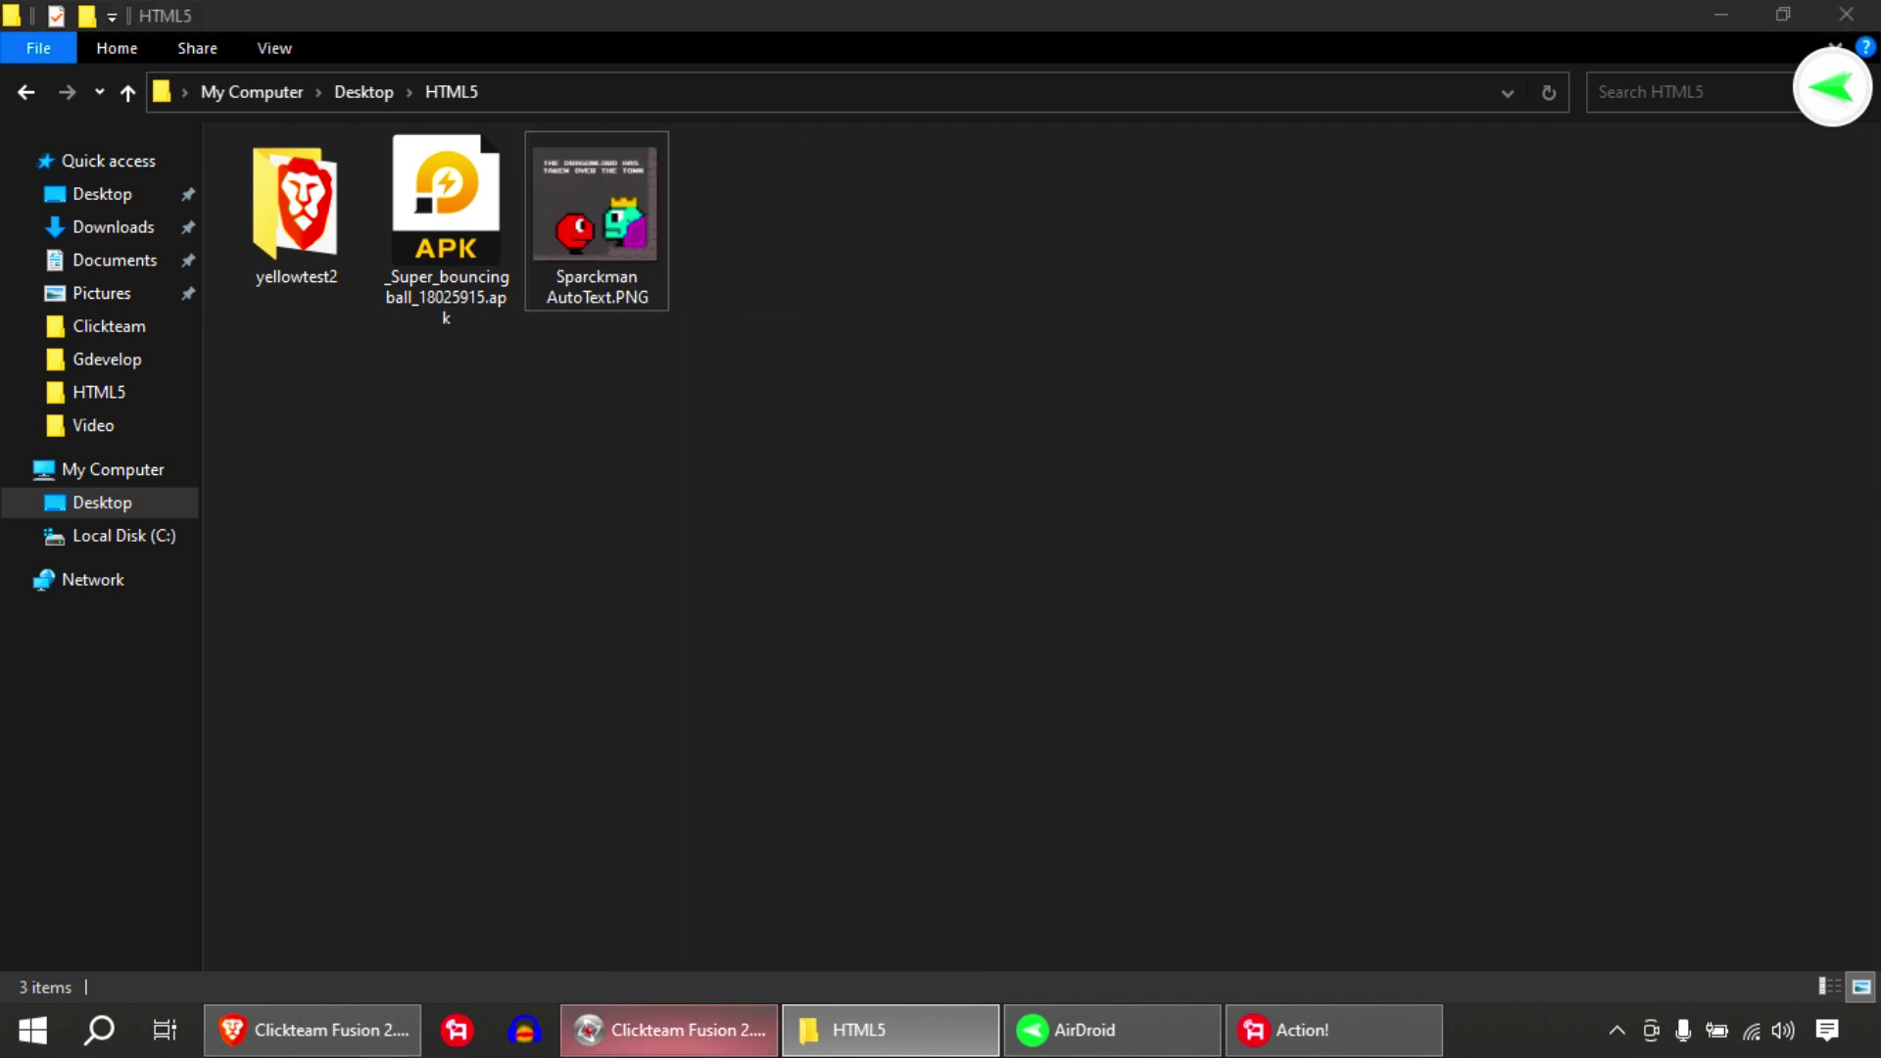
Switch to Clickteam Fusion 2.5 and look over Frame 1 with the yellow ball object
click(668, 1030)
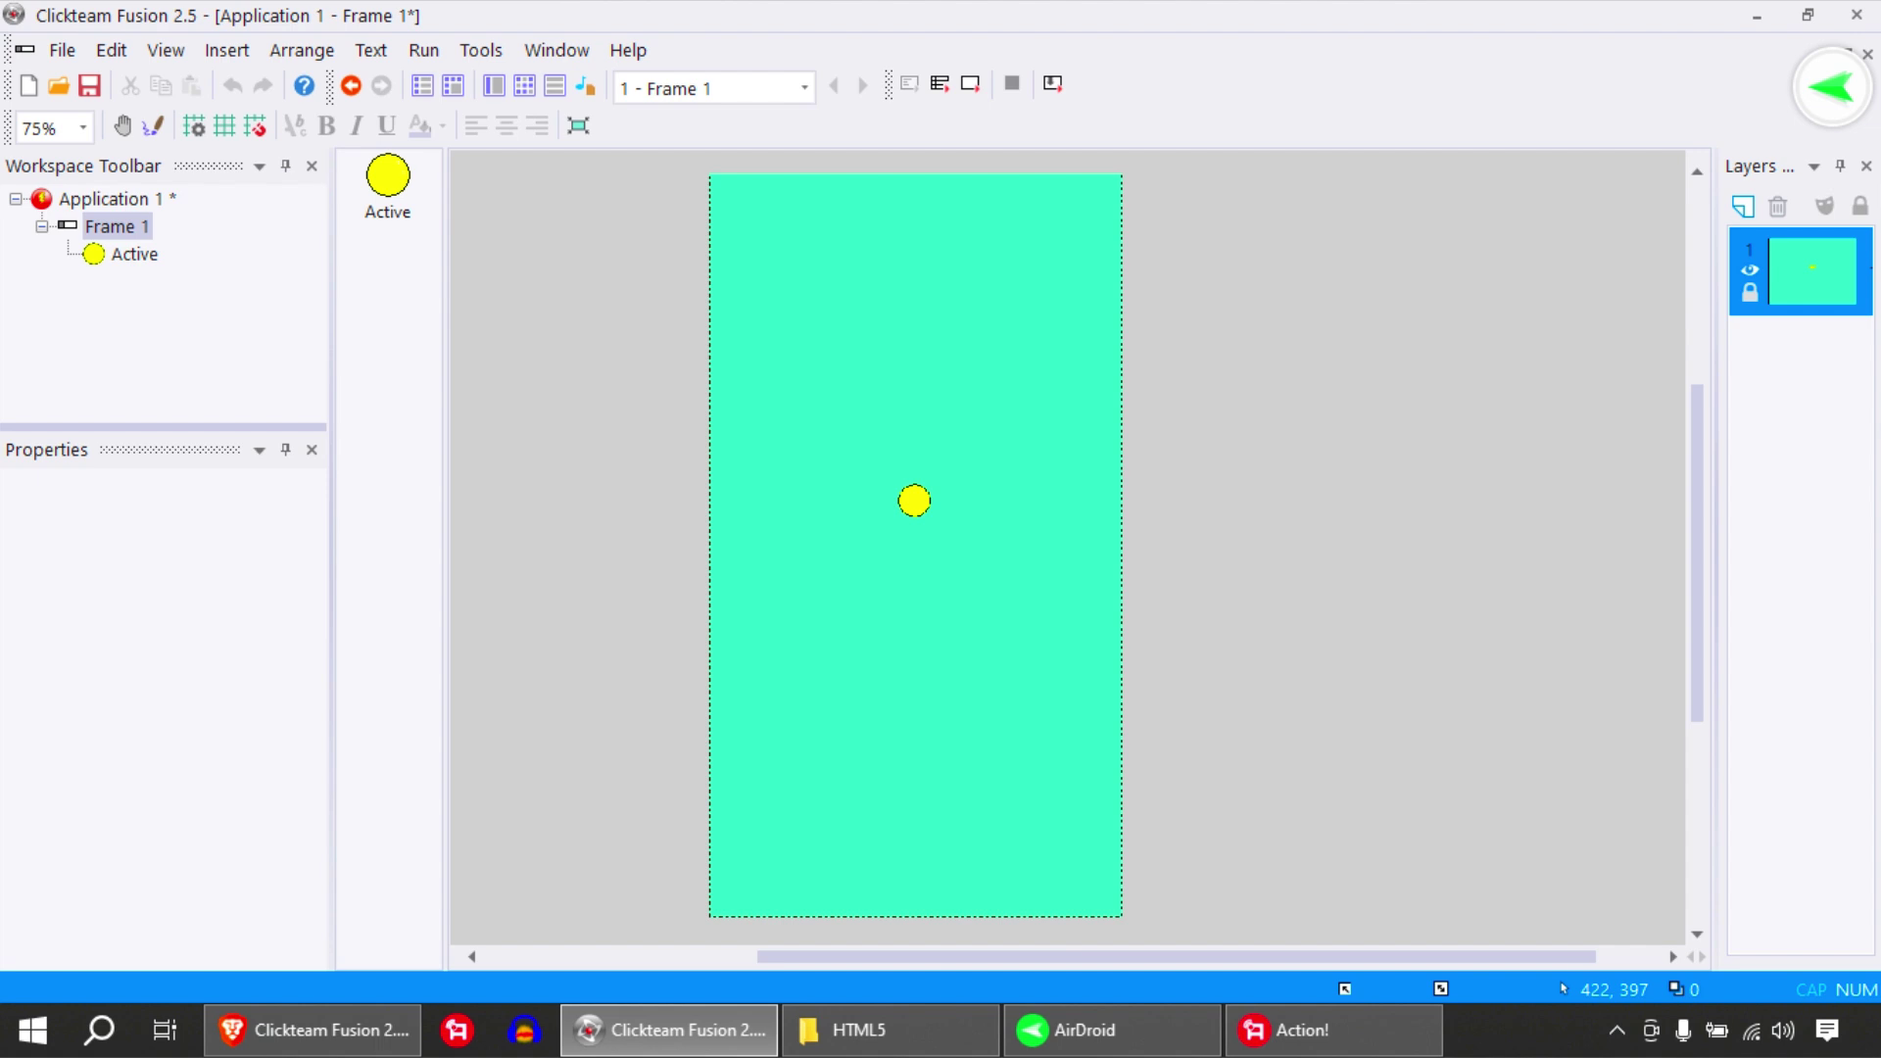
mouse_move(1010, 441)
middle_down()
mouse_move(1001, 476)
mouse_move(1018, 462)
middle_up()
scroll(943, 521, down, 1)
scroll(943, 522, left, 1)
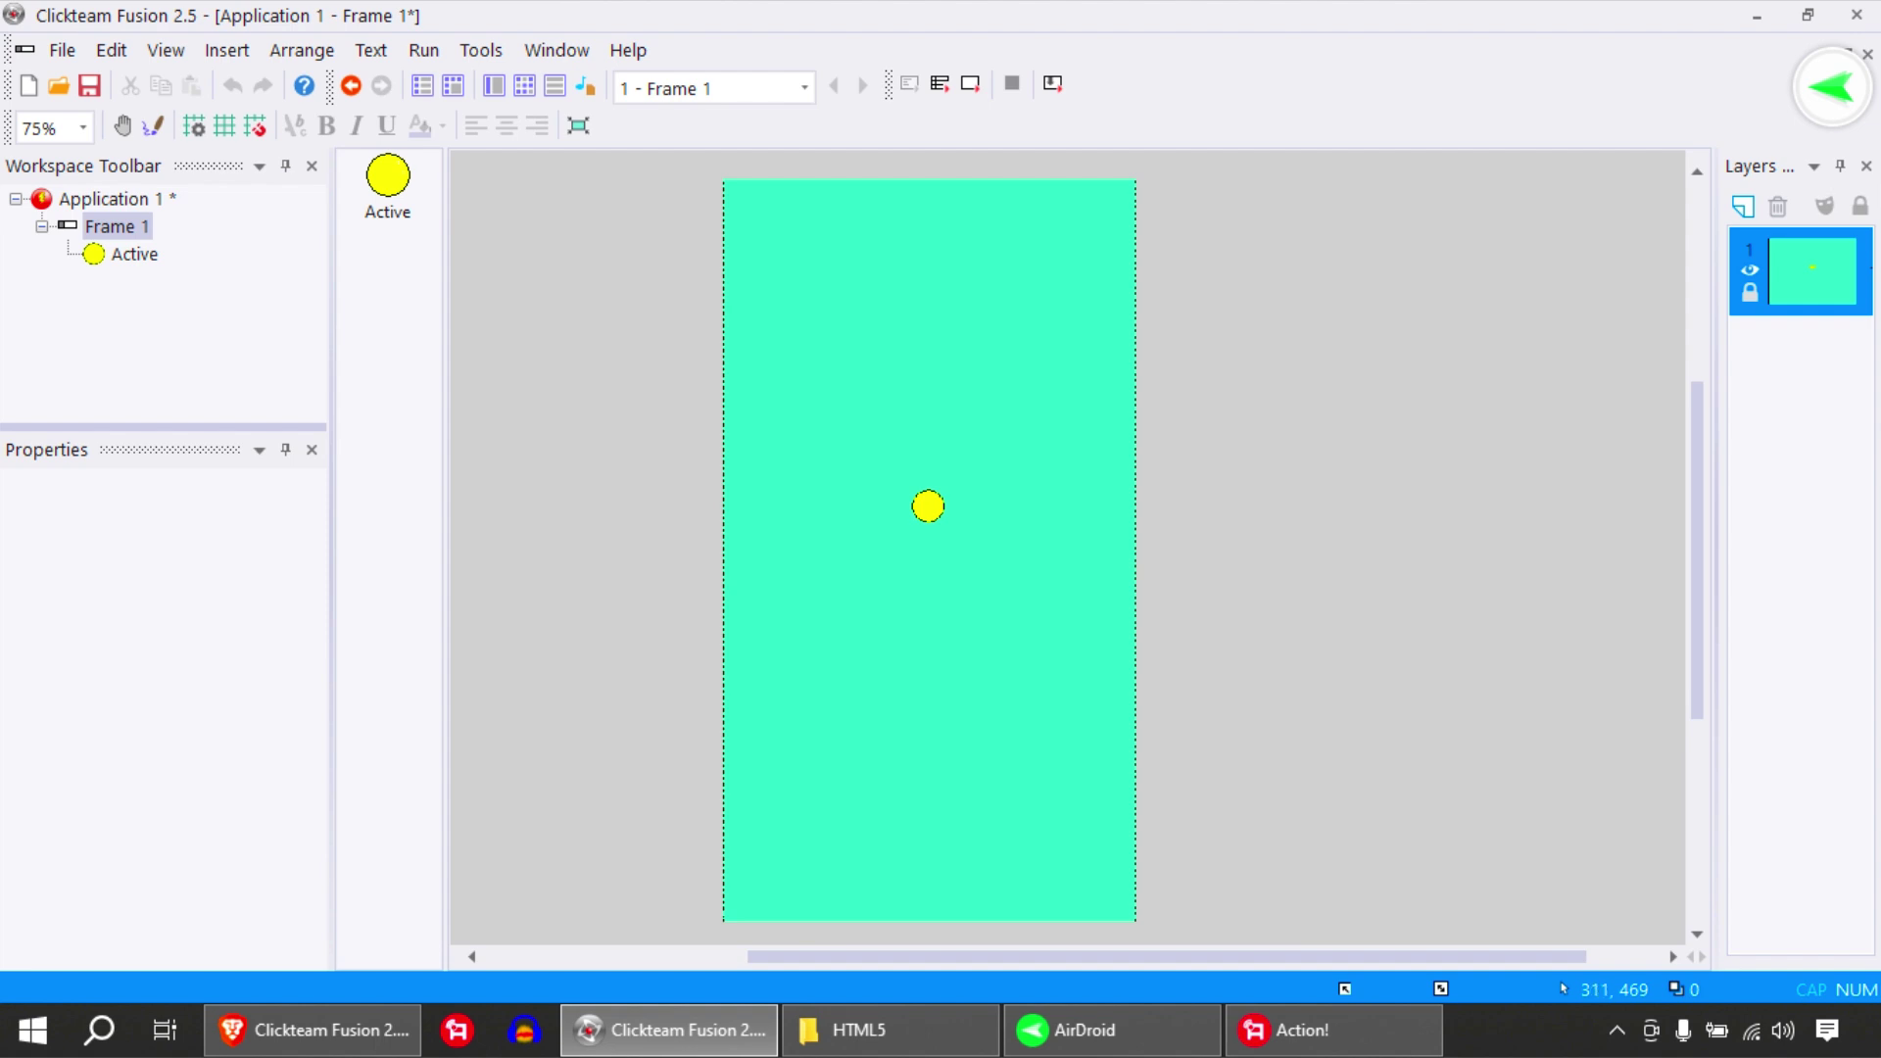
middle_drag(951, 520, 955, 508)
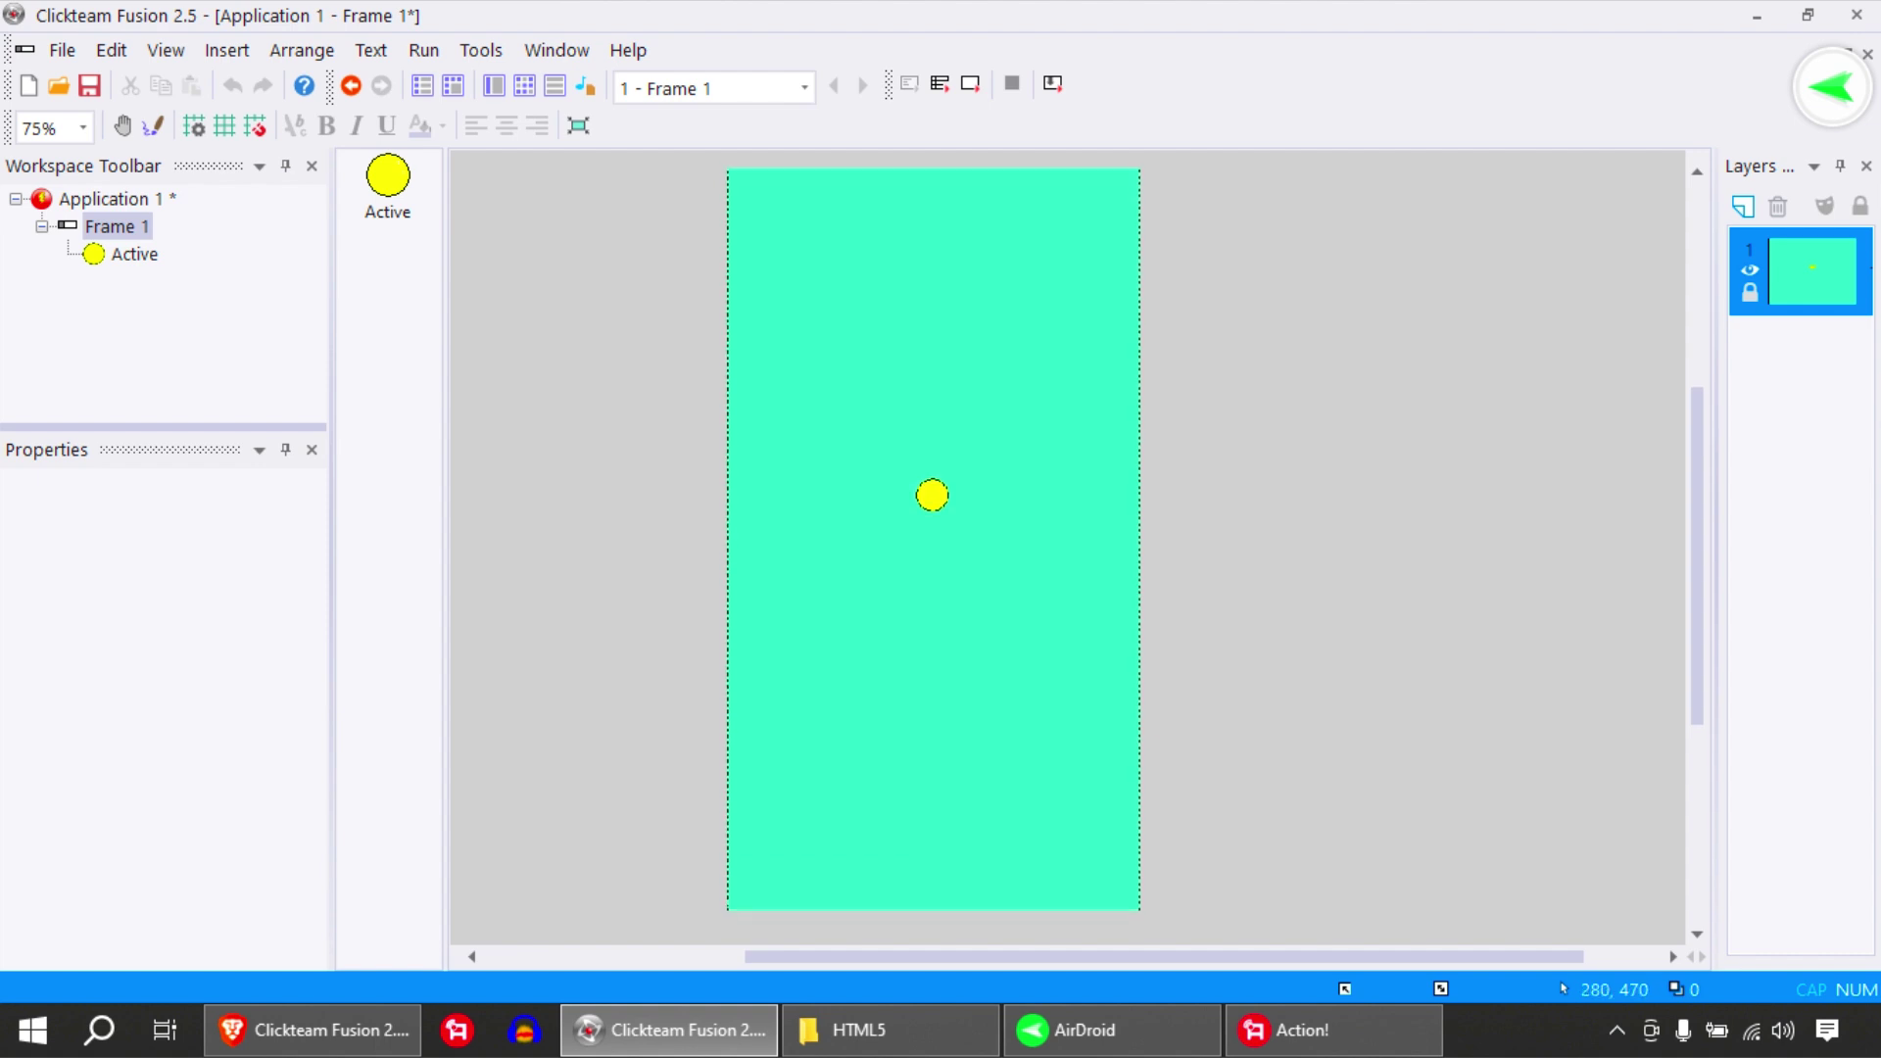